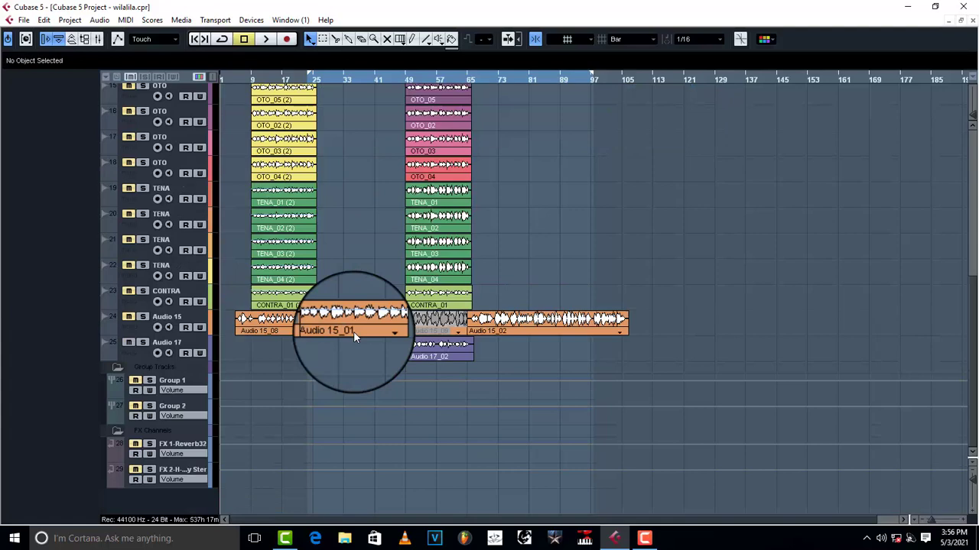
Step: Select the kick track at the start of the track list and solo it
scroll(353, 332, "up", 4)
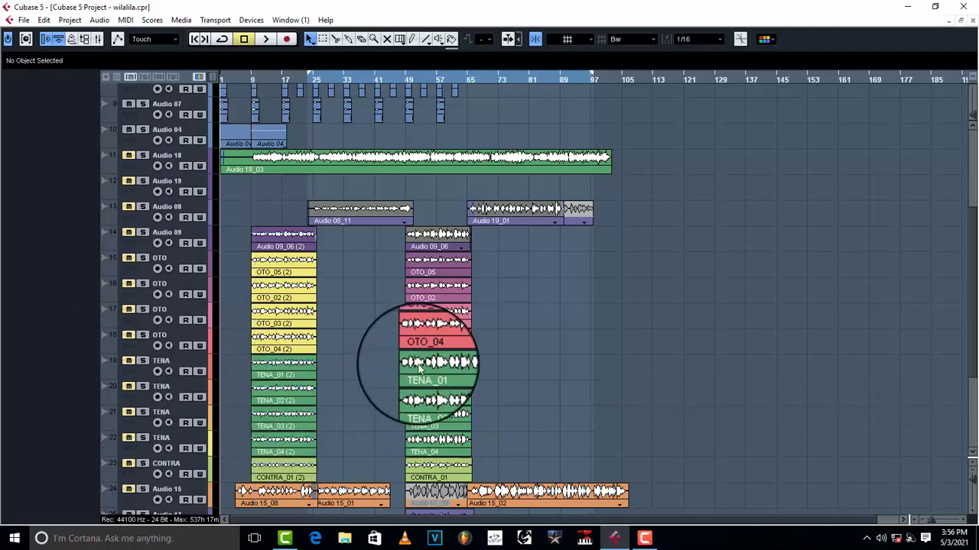
scroll(419, 361, "up", 5)
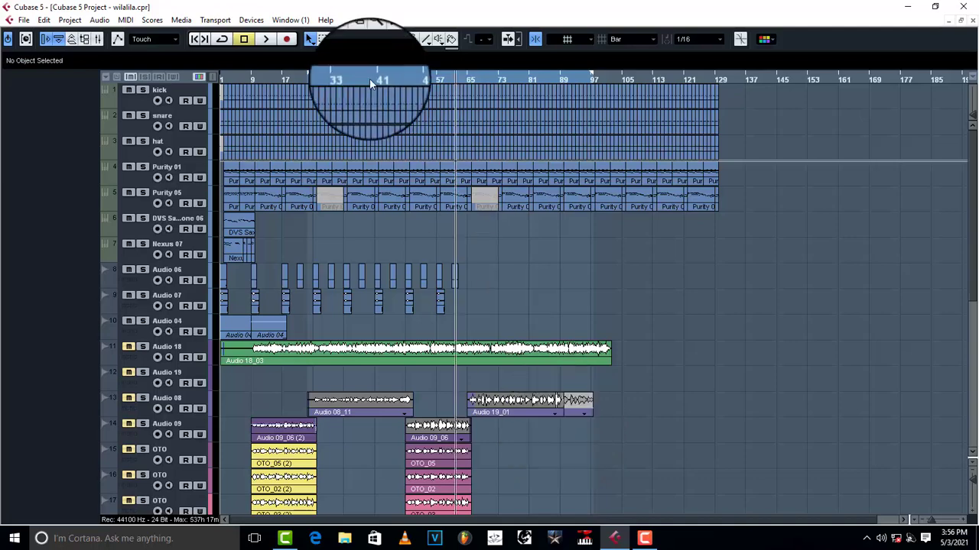
left_click(126, 106)
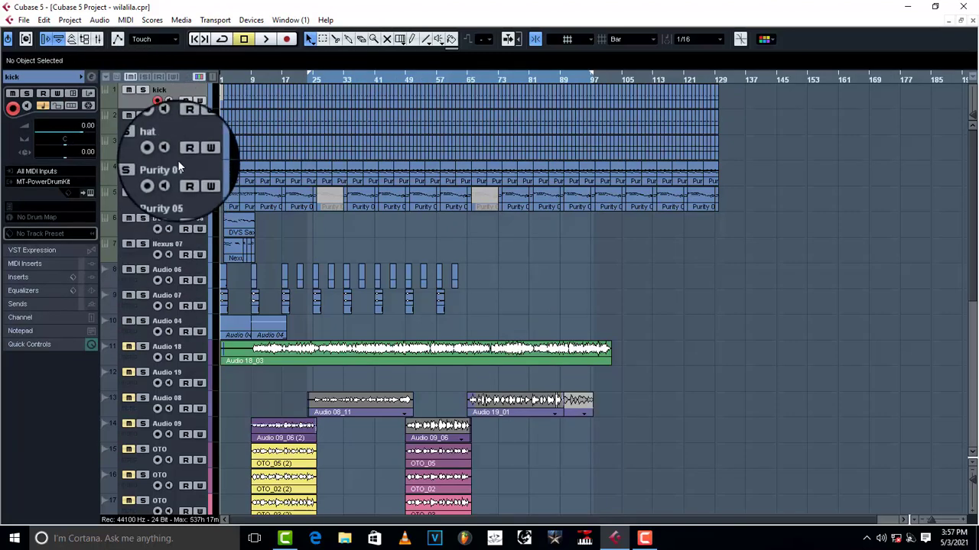
left_click(143, 90)
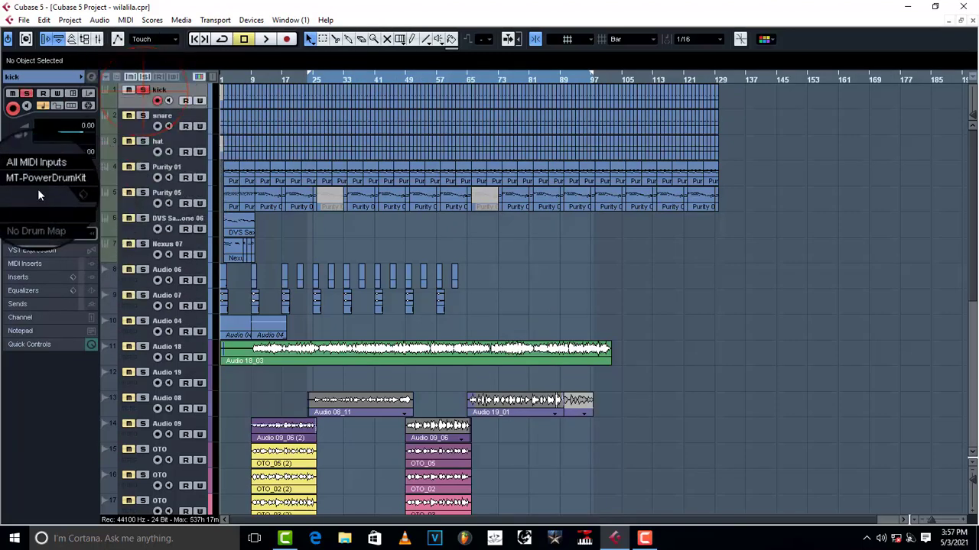
Step: Open the kick track's MT-PowerDrumKit instrument past its start screen, audition its drums and cymbals, and close it
left_click(82, 191)
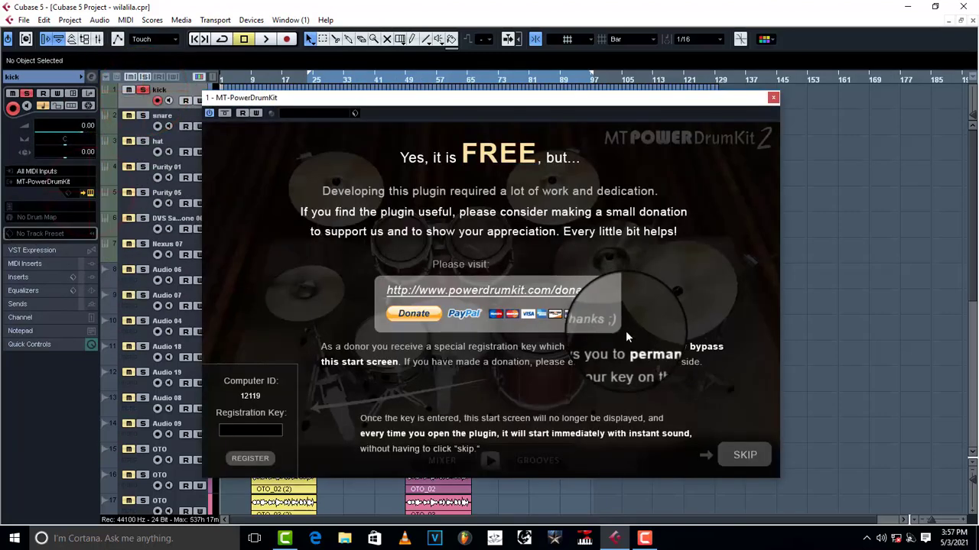
left_click(745, 455)
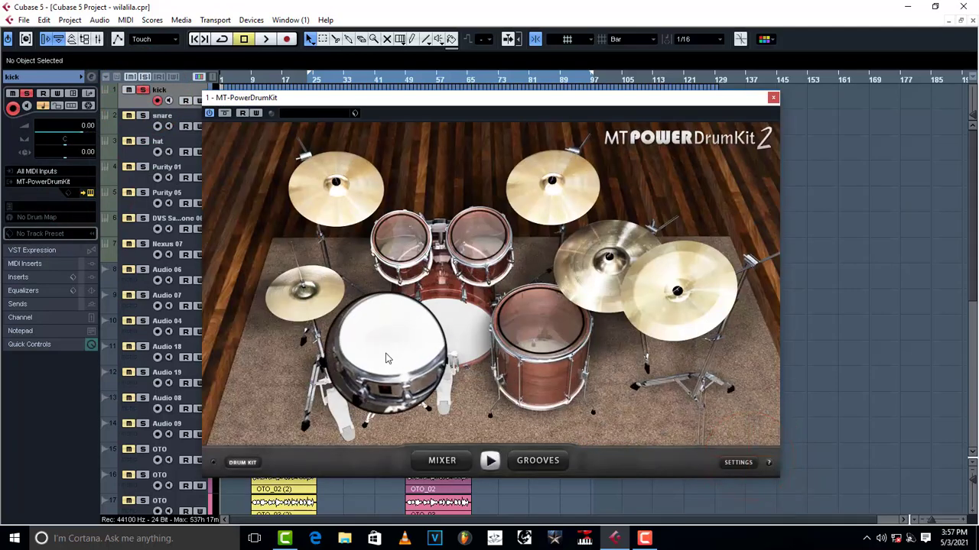
left_click(457, 335)
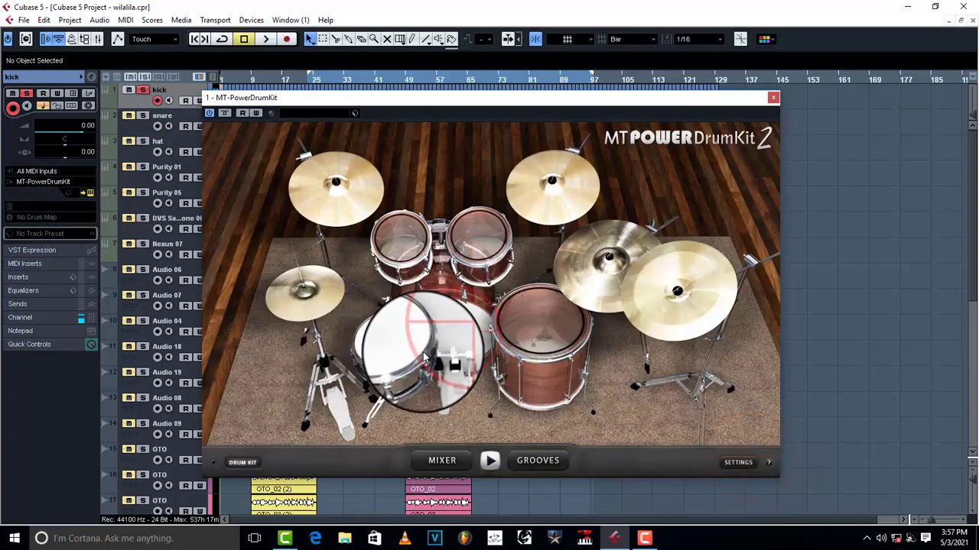
left_click(384, 344)
left_click(282, 320)
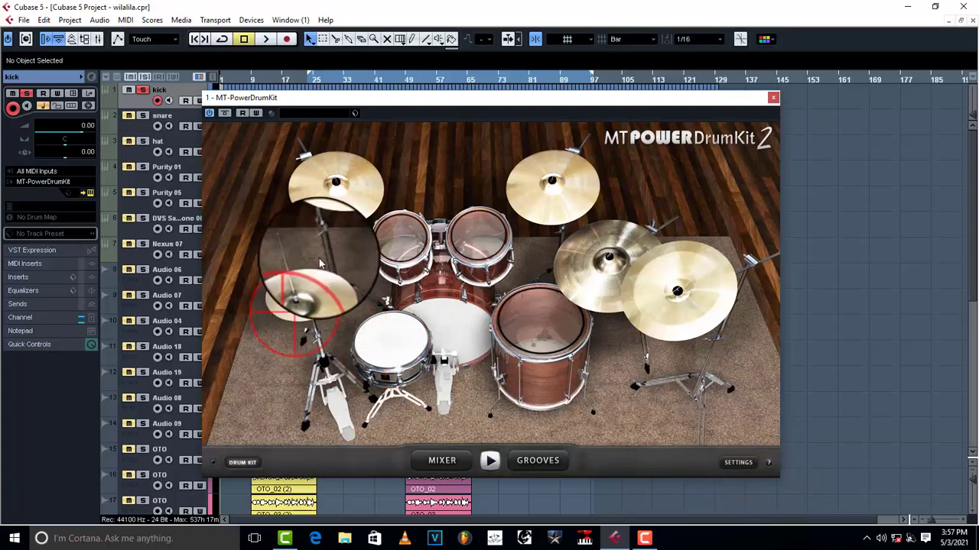
left_click(330, 183)
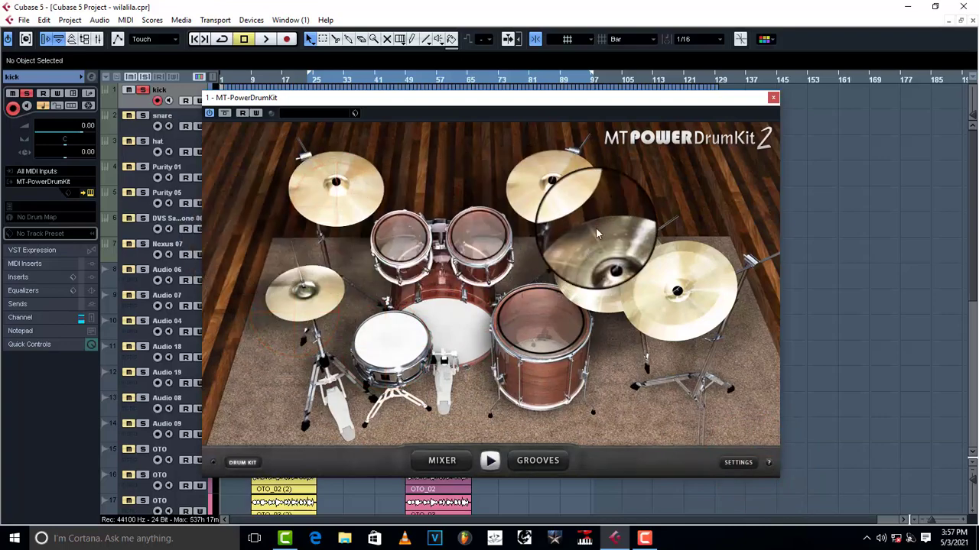
left_click(554, 185)
left_click(604, 269)
left_click(694, 312)
left_click(527, 336)
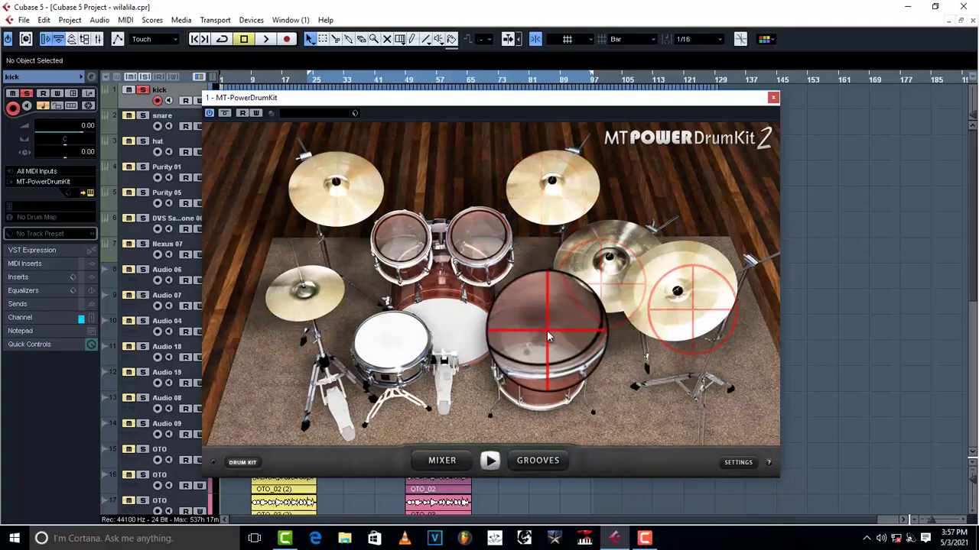
left_click(774, 97)
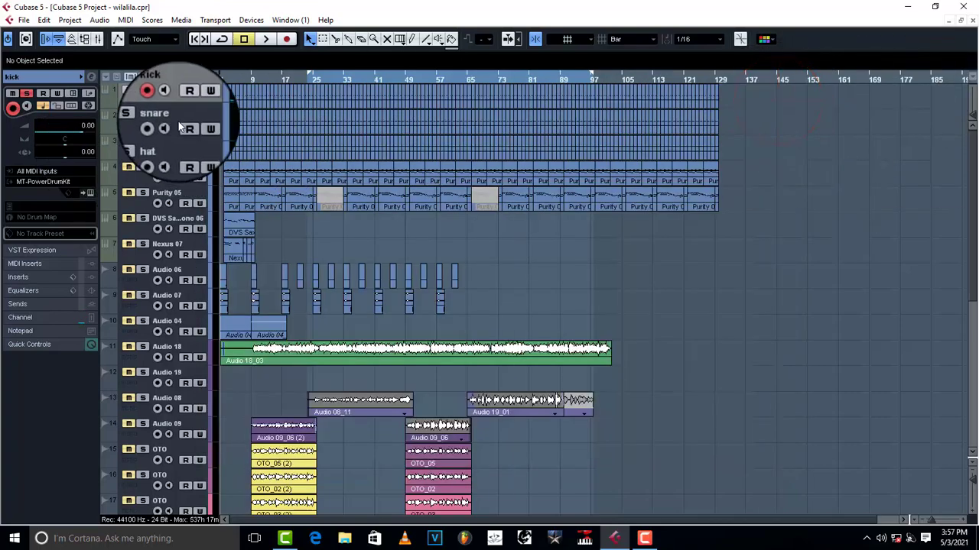
Step: Play the soloed kick from the beginning of the project with the timeline magnified around the opening bars
left_click(225, 79)
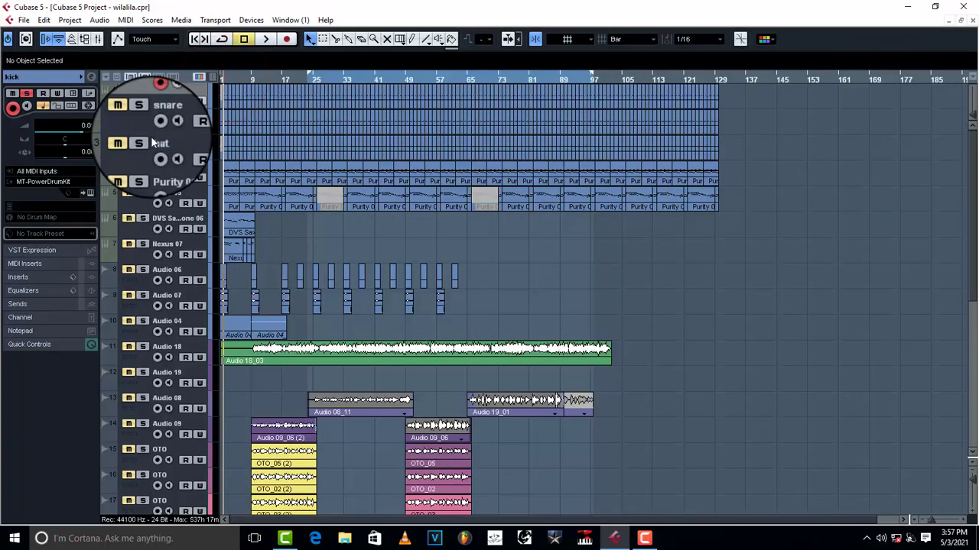
key("space")
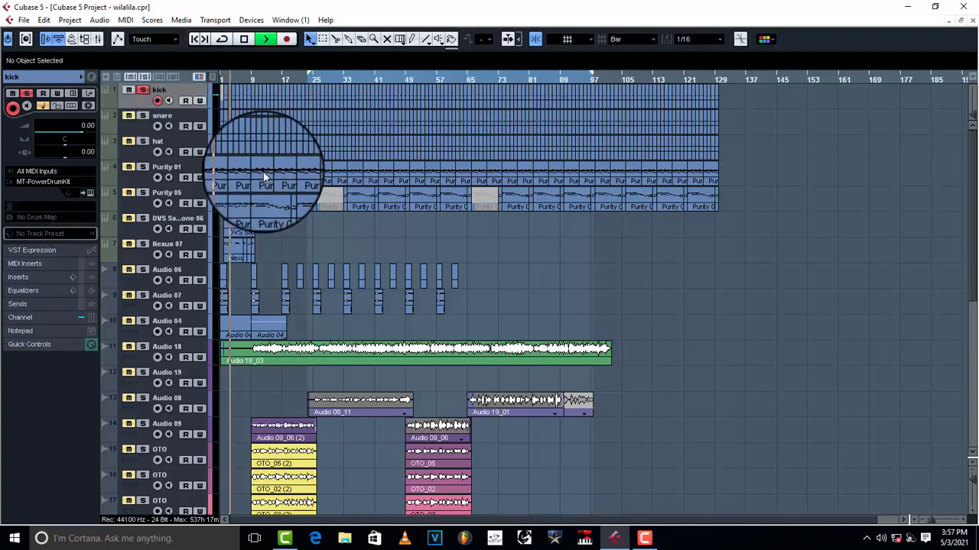
key("h")
key("h")
key("h")
key("h")
key("h")
key("h")
key("h")
key("h")
key("h")
key("h")
key("space")
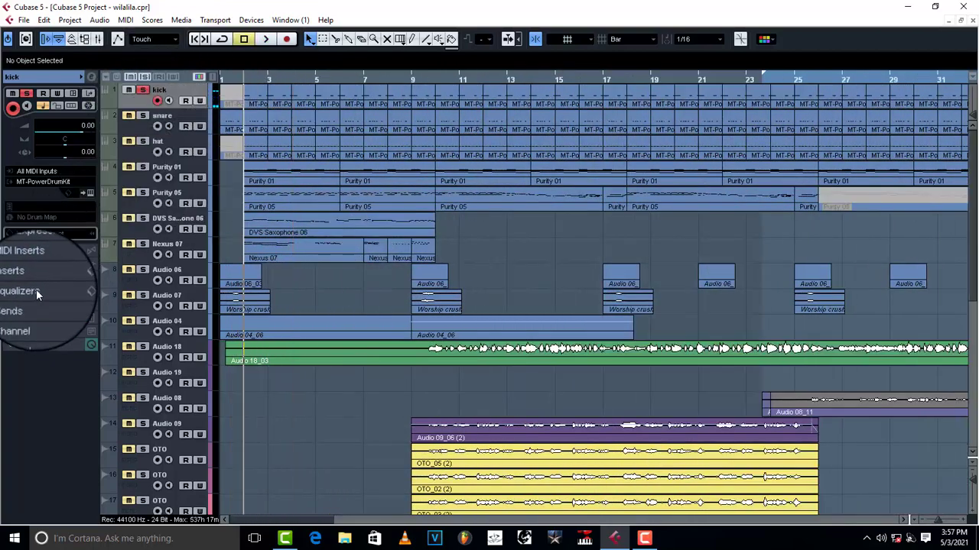
Step: Load the CLA Drums Stereo effect into the kick track's first insert slot
left_click(30, 280)
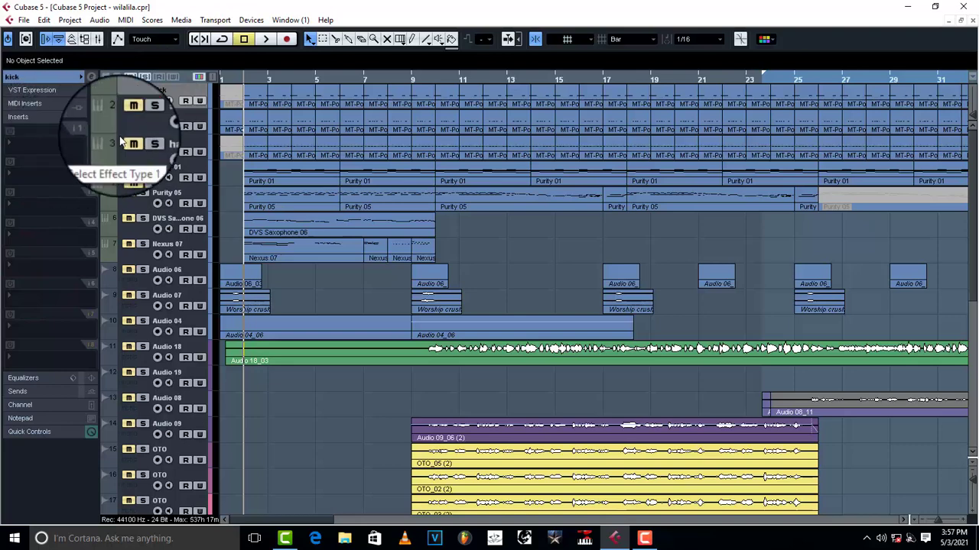
left_click(34, 147)
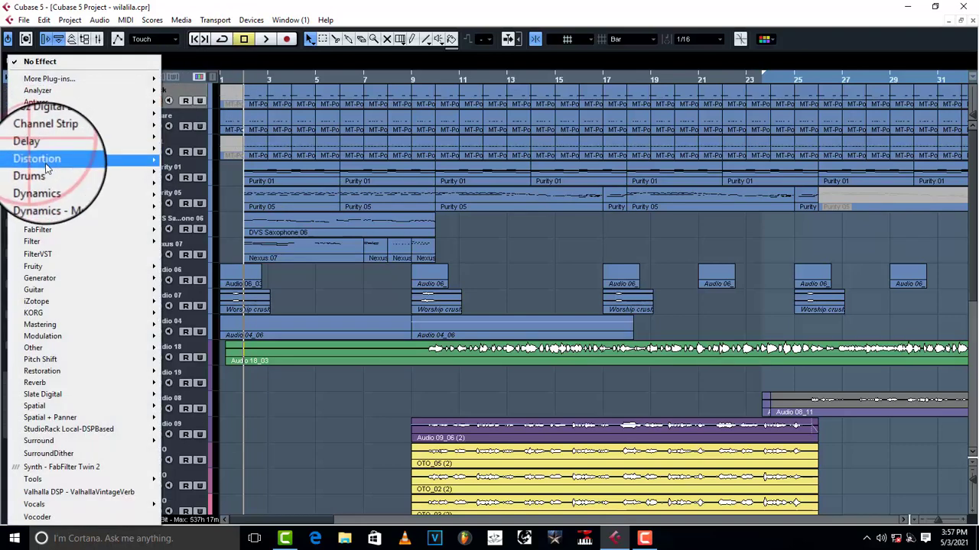
mouse_move(34, 171)
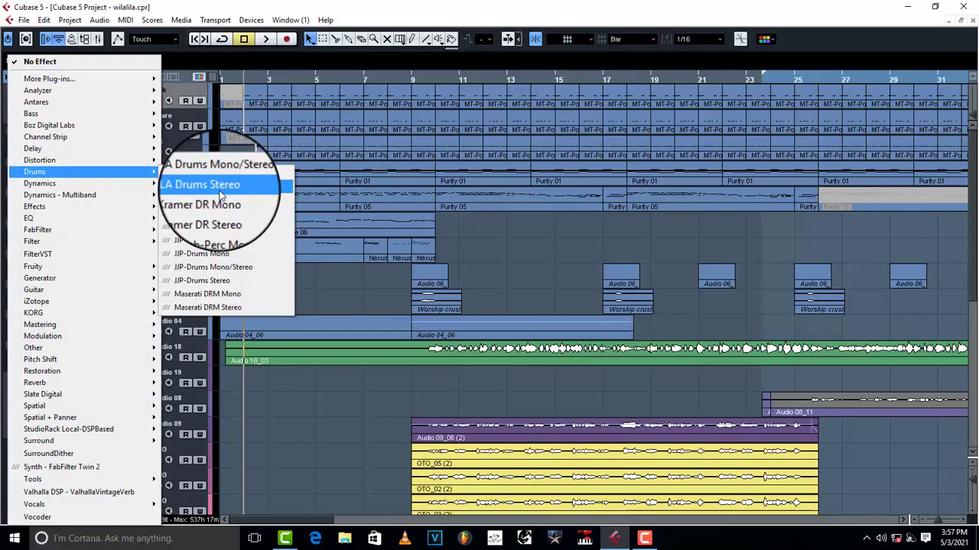
left_click(221, 196)
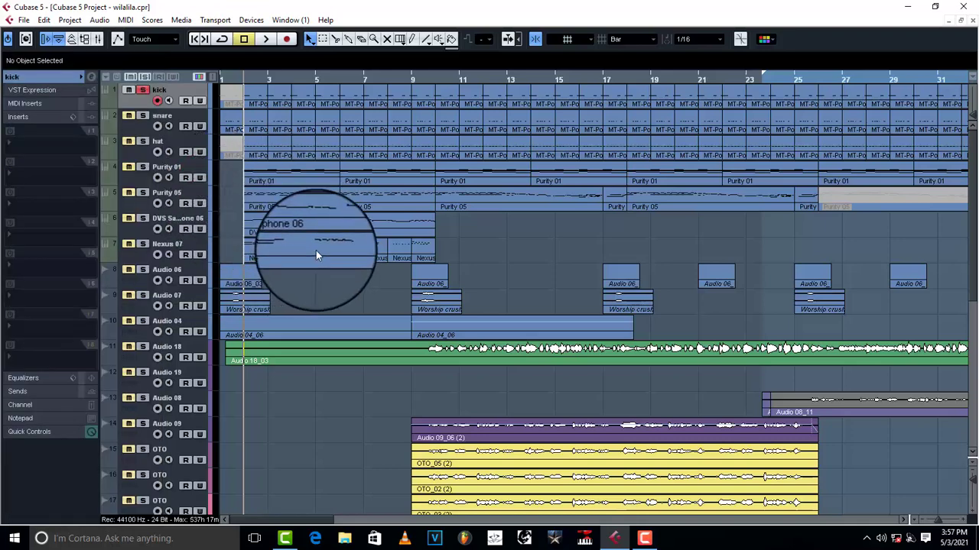
Step: Set the loop range to the kick part from bar 2 to bar 3 and enable cycle playback
left_click(258, 104)
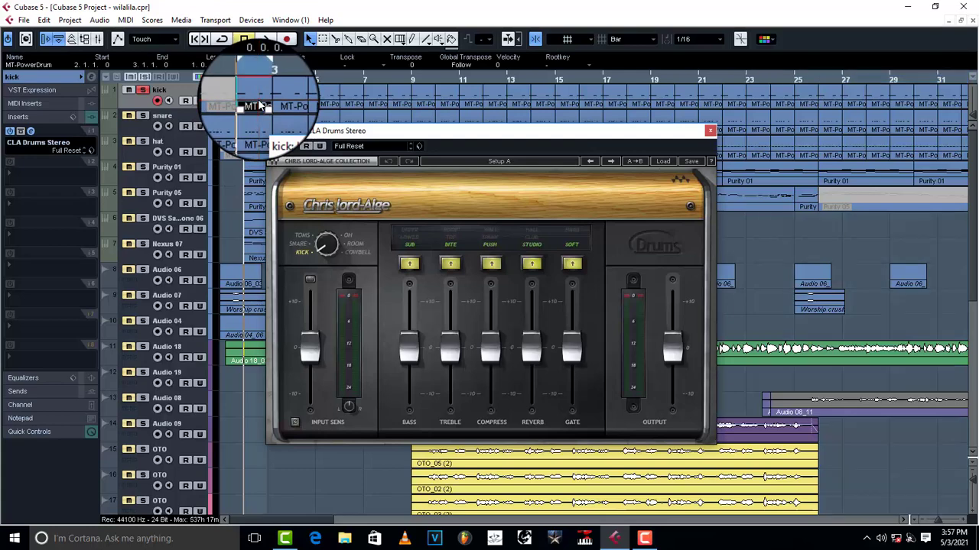
left_click_drag(333, 132, 359, 169)
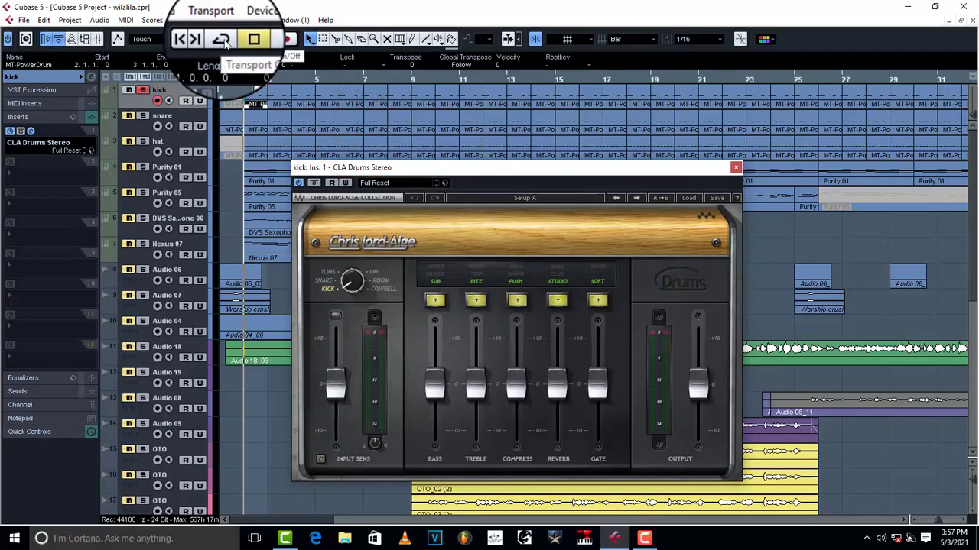
left_click(225, 42)
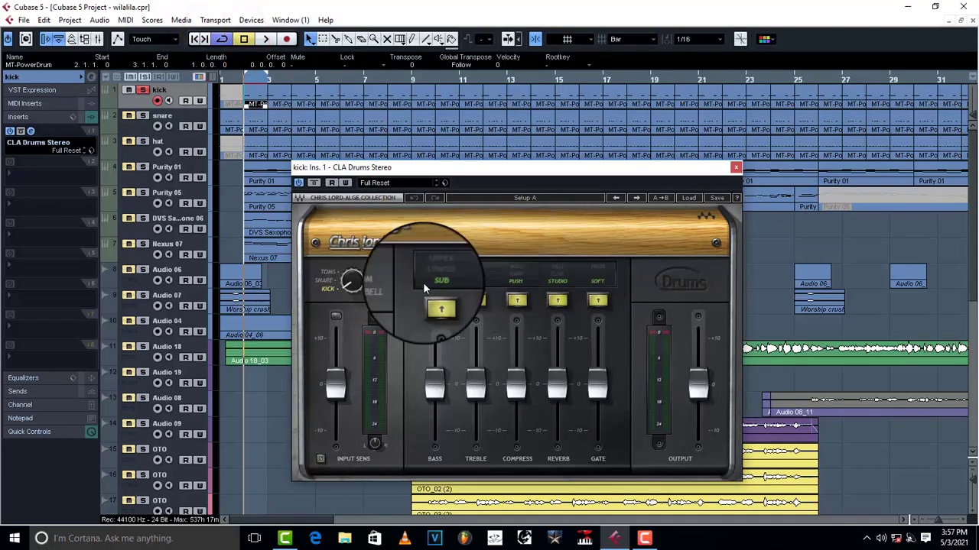
Step: Compare the looped playback with the CLA Drums insert active, bypassed and active again
key("space")
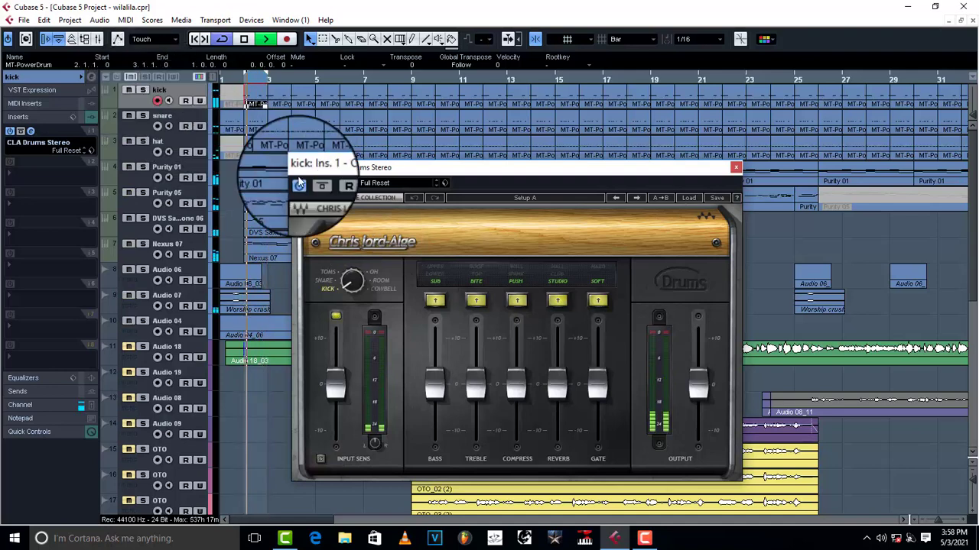
key("space")
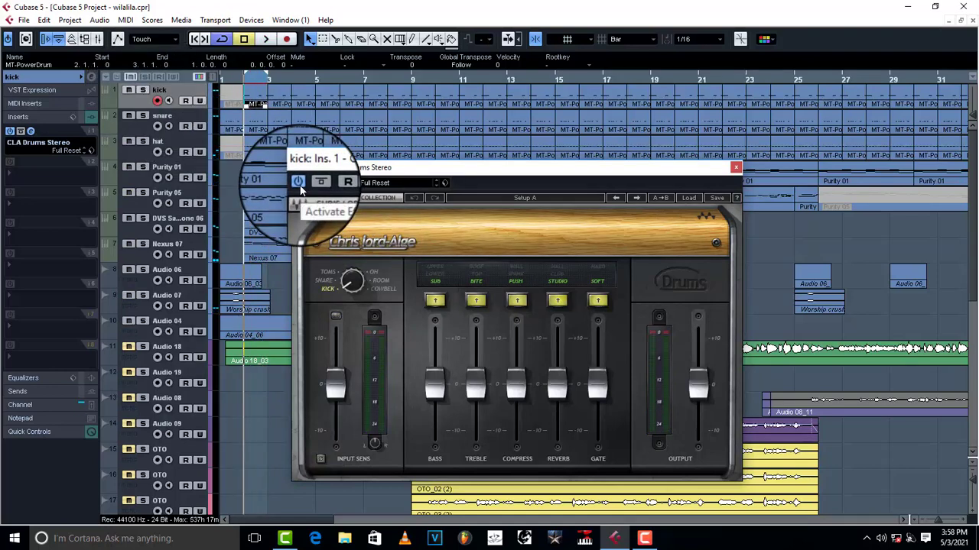
left_click(299, 186)
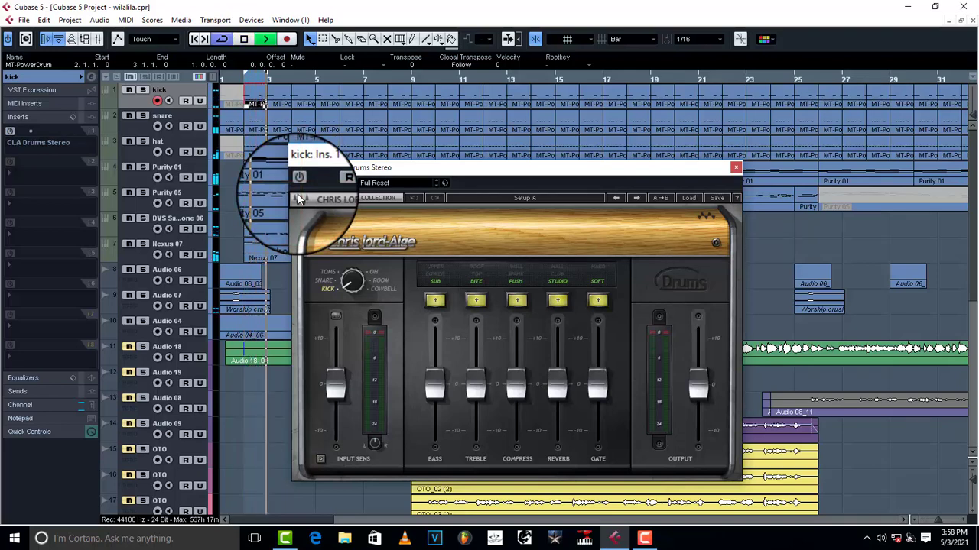
key("space")
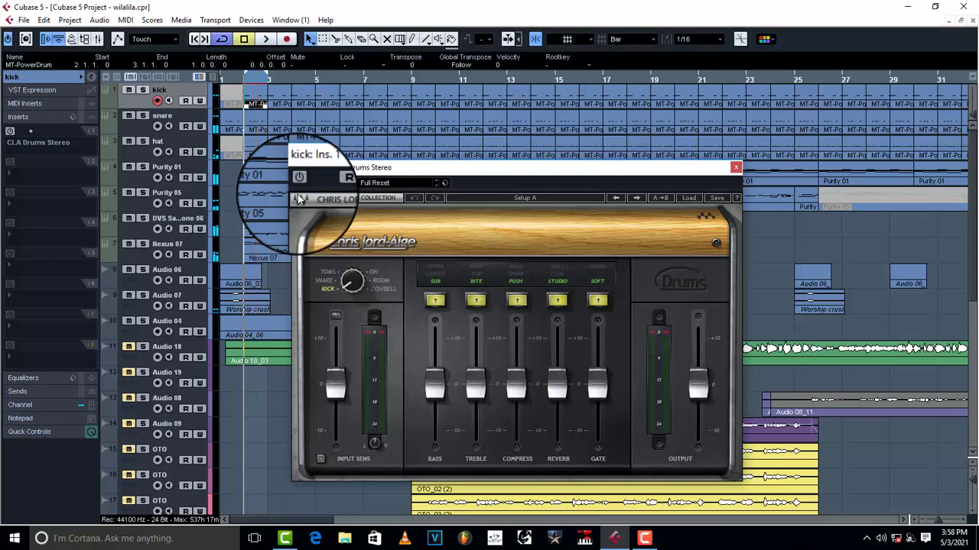
left_click(300, 186)
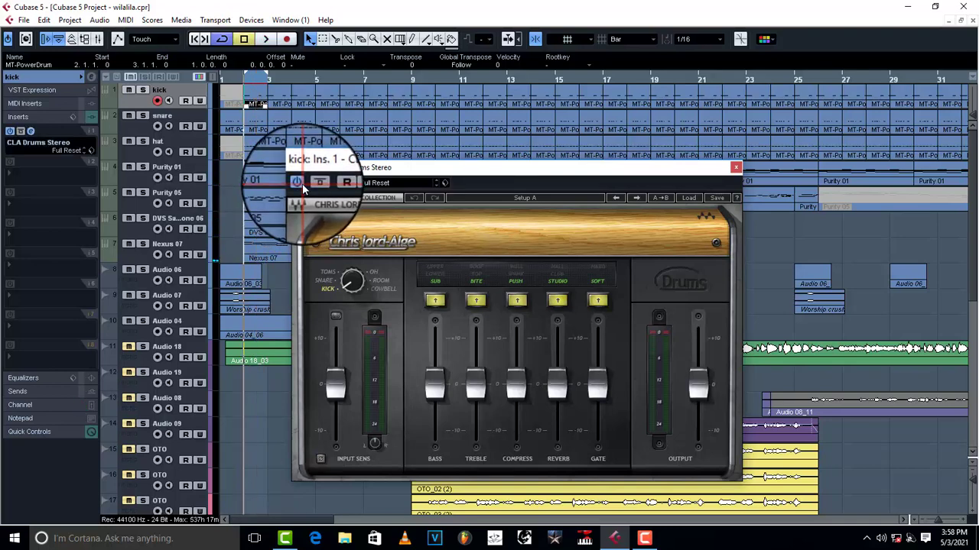
key("space")
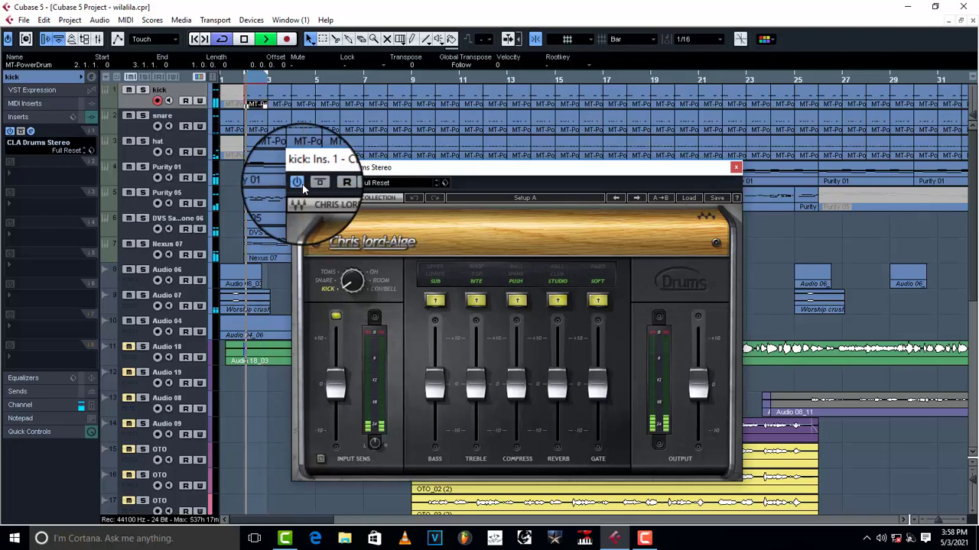
key("space")
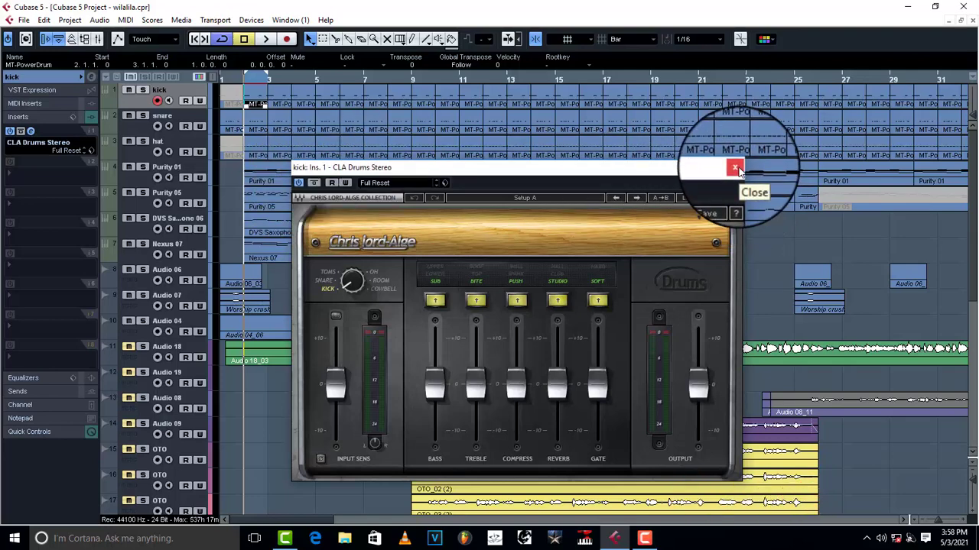
Step: Lower the bass level in CLA Drums to between 0 and -10 while the loop plays
left_click_drag(441, 383, 436, 464)
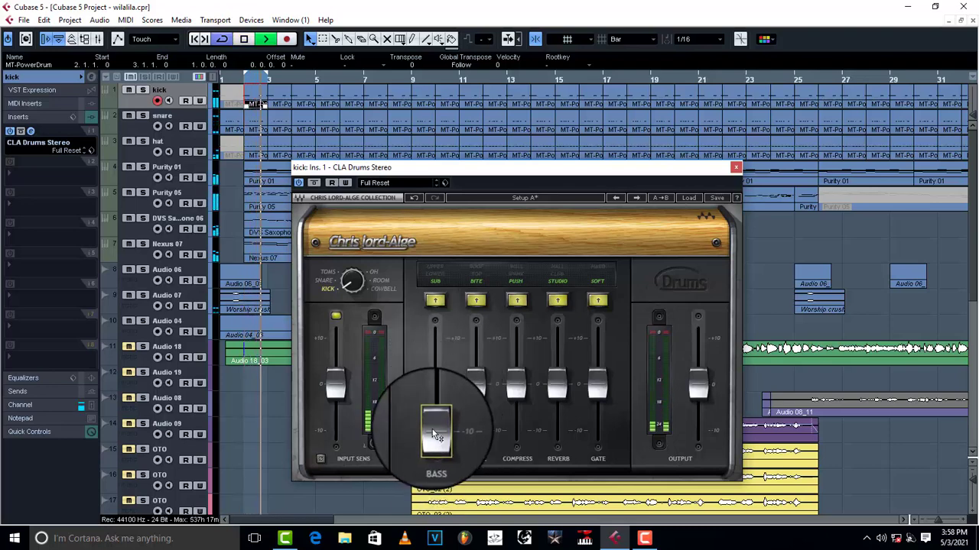
left_click_drag(432, 442, 434, 436)
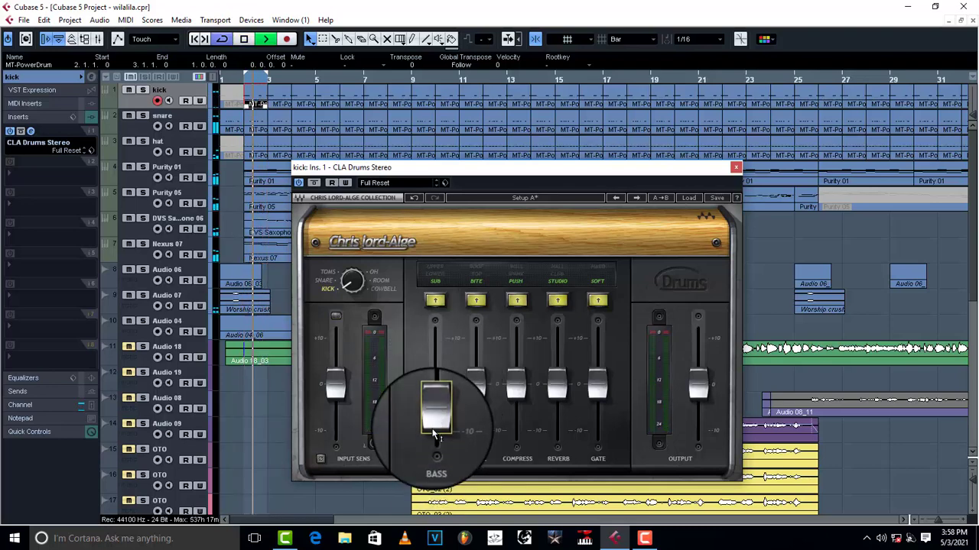
scroll(433, 434, "up", 1)
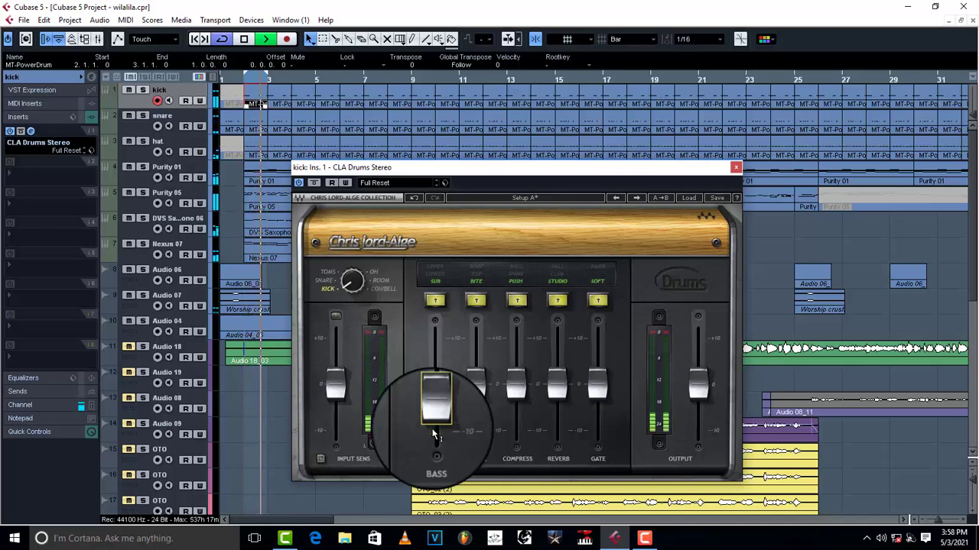
scroll(433, 434, "down", 1)
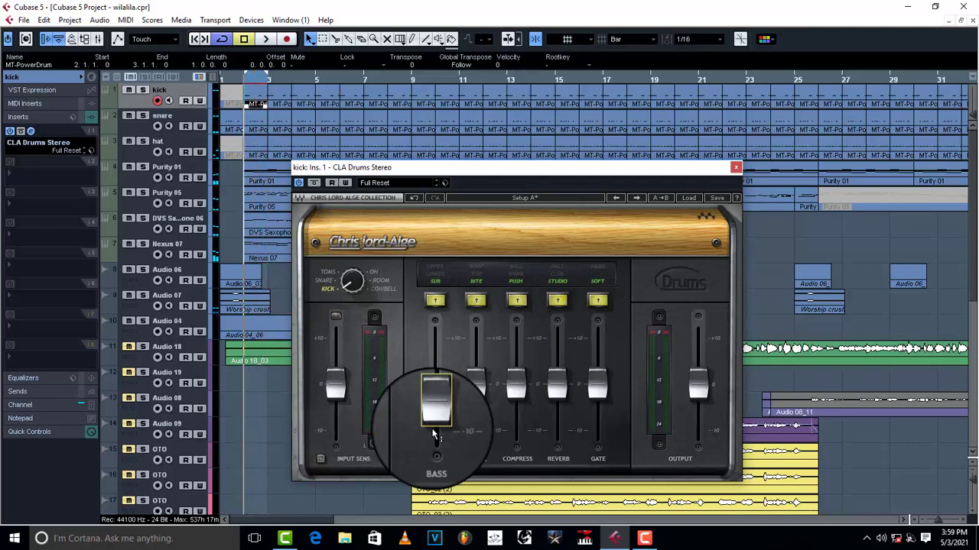
scroll(432, 434, "down", 1)
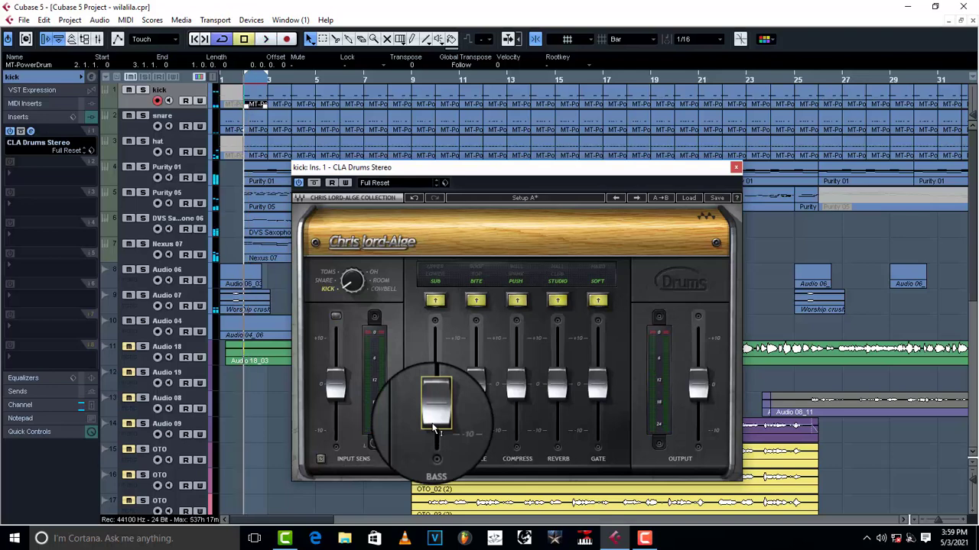
Step: Lower the reverb level in CLA Drums to -10.0 and switch the reverb off
scroll(561, 386, "down", 8)
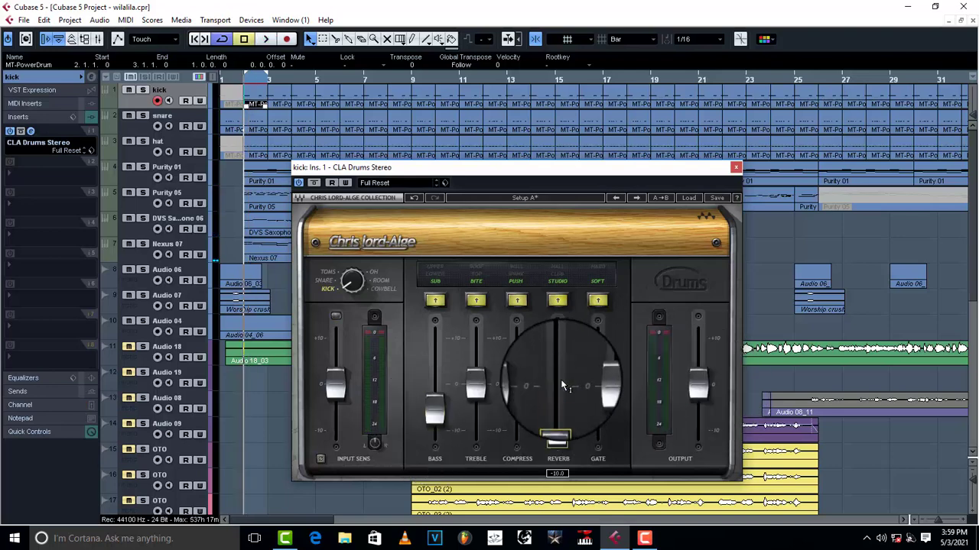
left_click(562, 285)
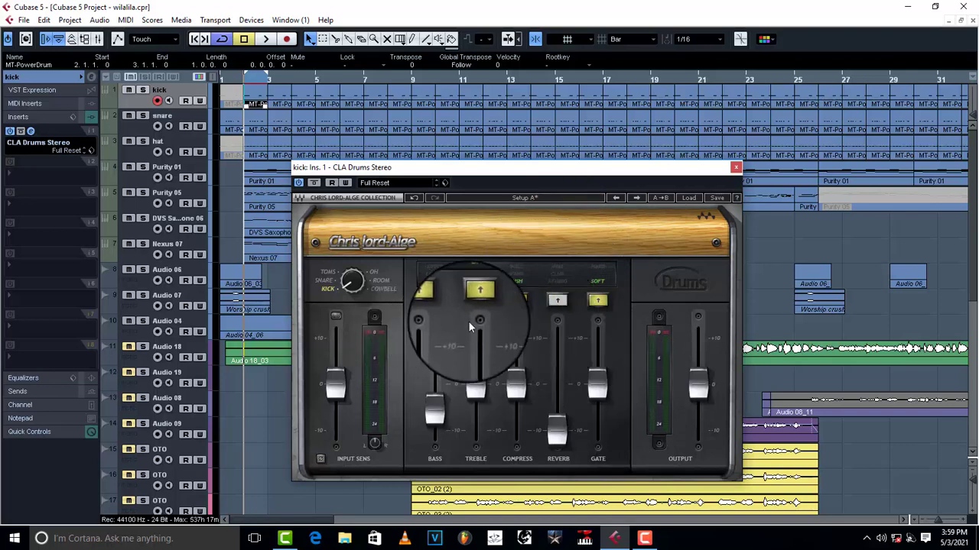
Step: Switch off the compressor in CLA Drums while the kick loop plays
key("space")
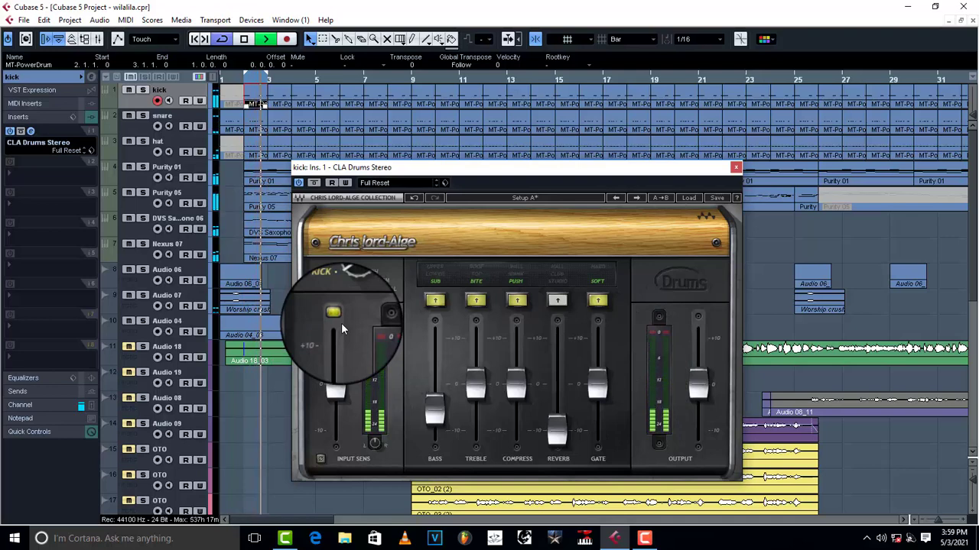
left_click(513, 282)
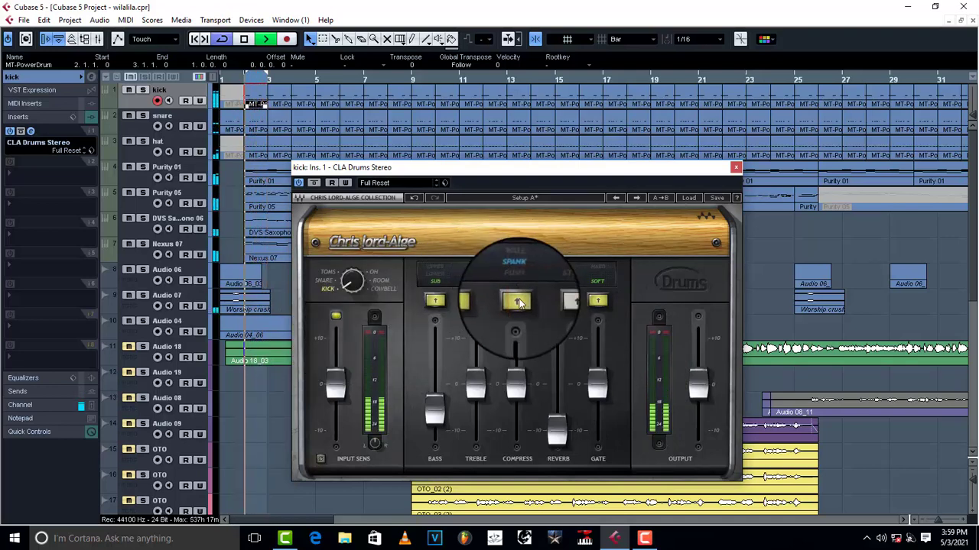
left_click(513, 275)
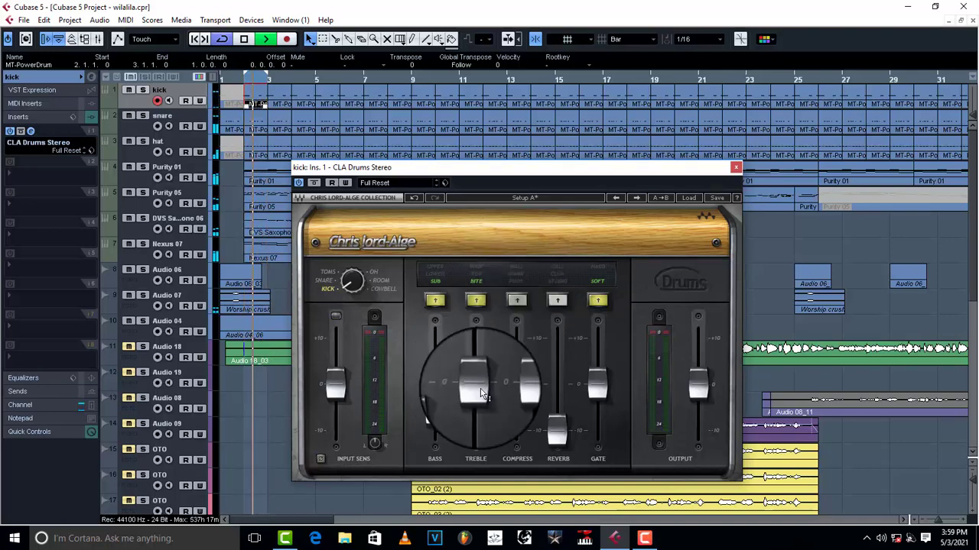
Step: Raise the treble level in CLA Drums to between 4 and 6 while listening to the loop
scroll(478, 384, "up", 4)
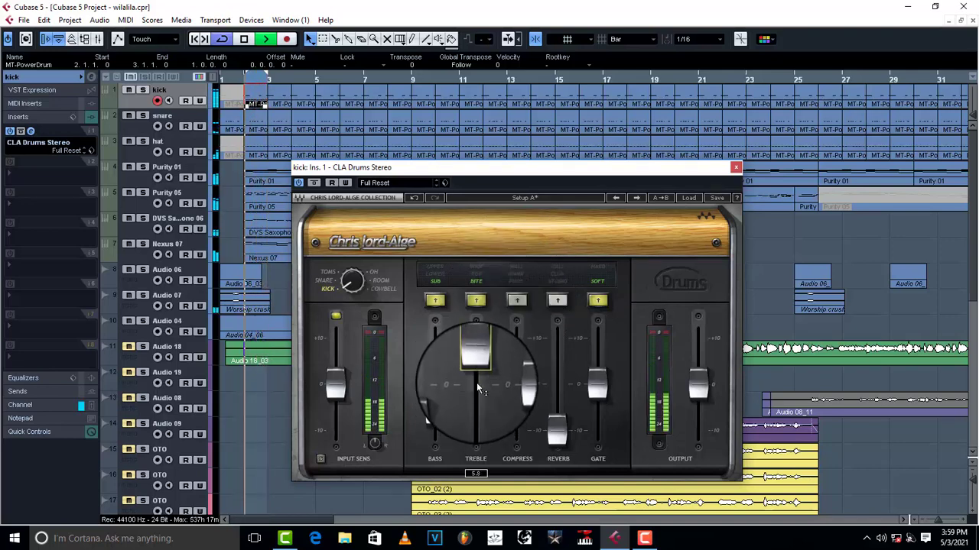
scroll(477, 386, "down", 1)
scroll(476, 388, "down", 1)
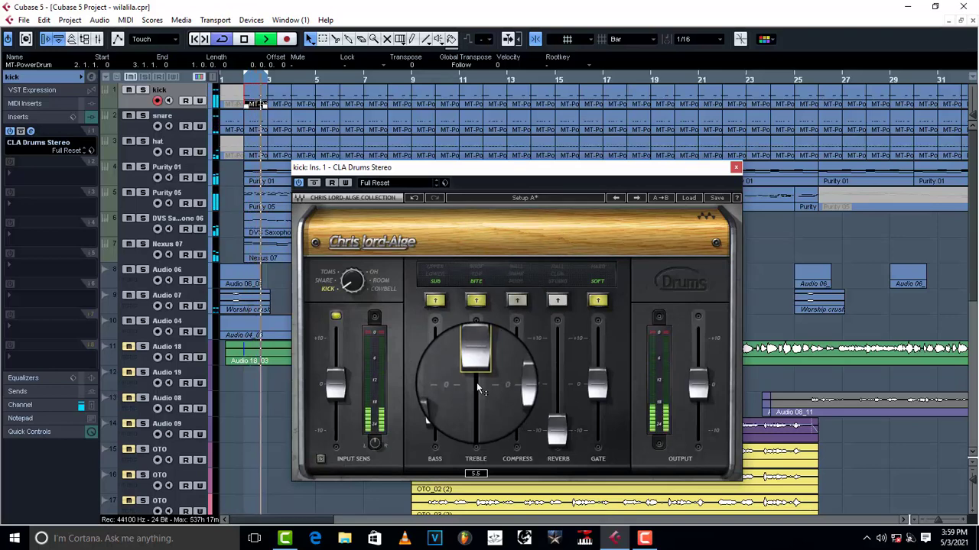
scroll(477, 388, "down", 2)
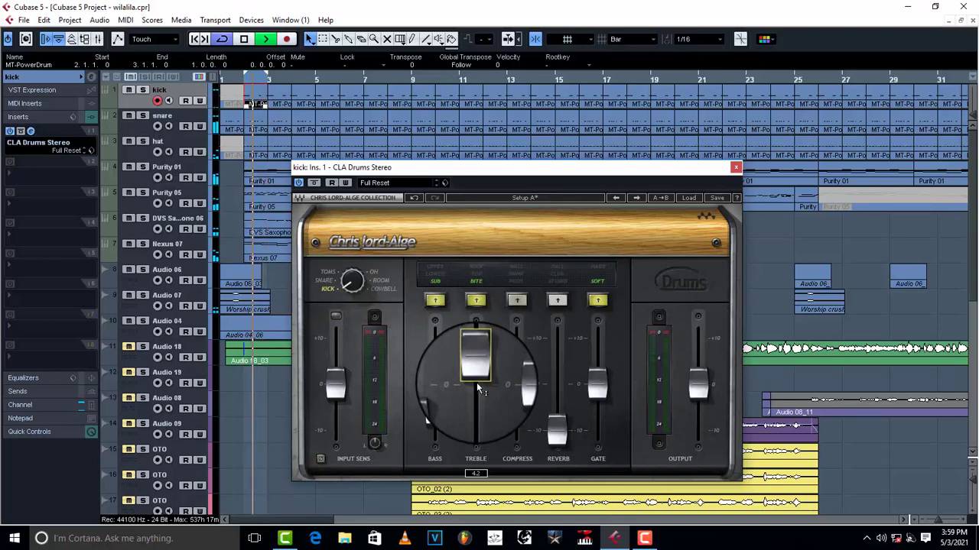
scroll(477, 388, "up", 1)
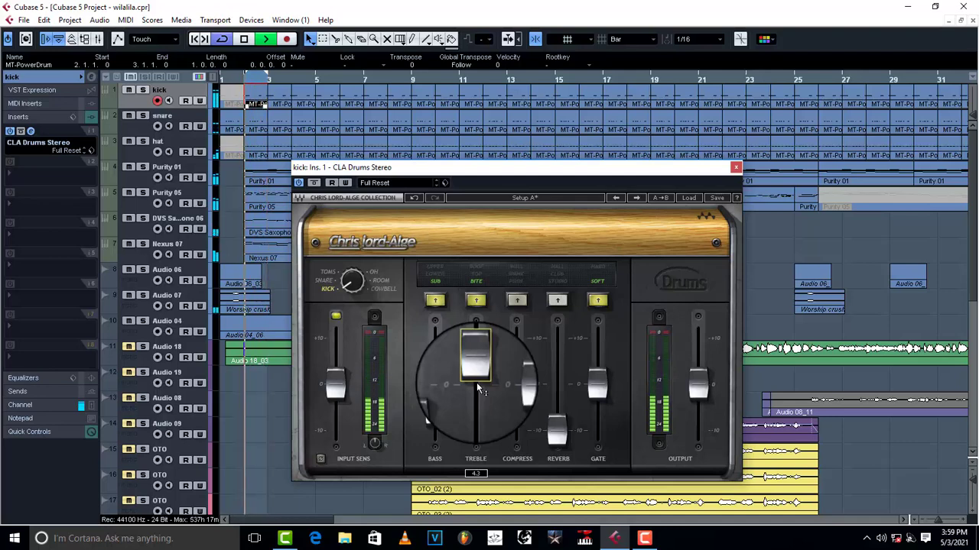
scroll(477, 389, "up", 2)
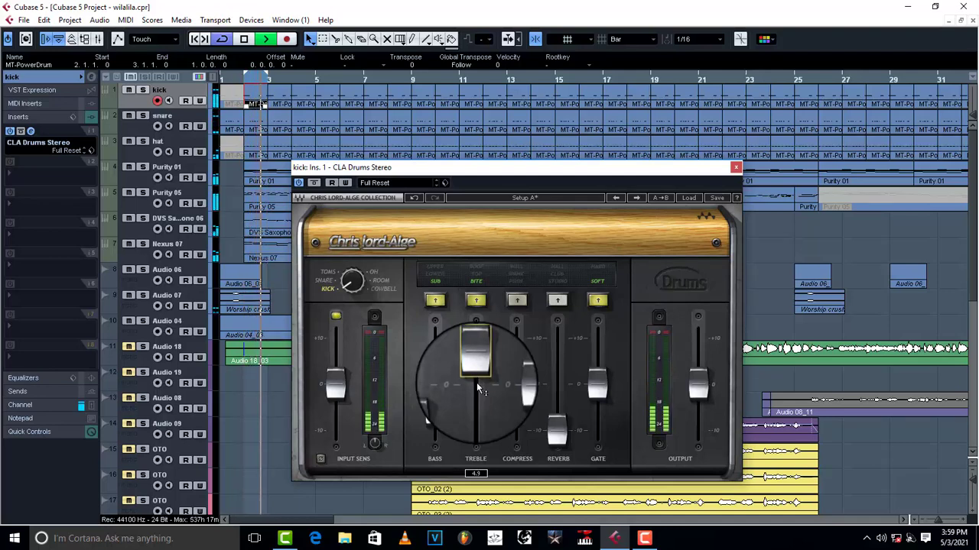
scroll(477, 389, "down", 1)
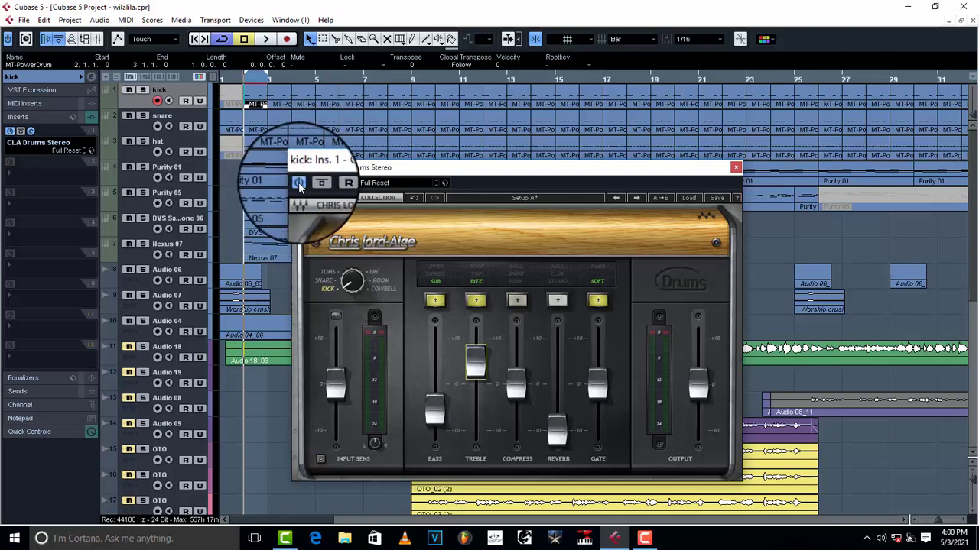
Step: Compare the looped kick with CLA Drums bypassed and active again
left_click(298, 184)
key("space")
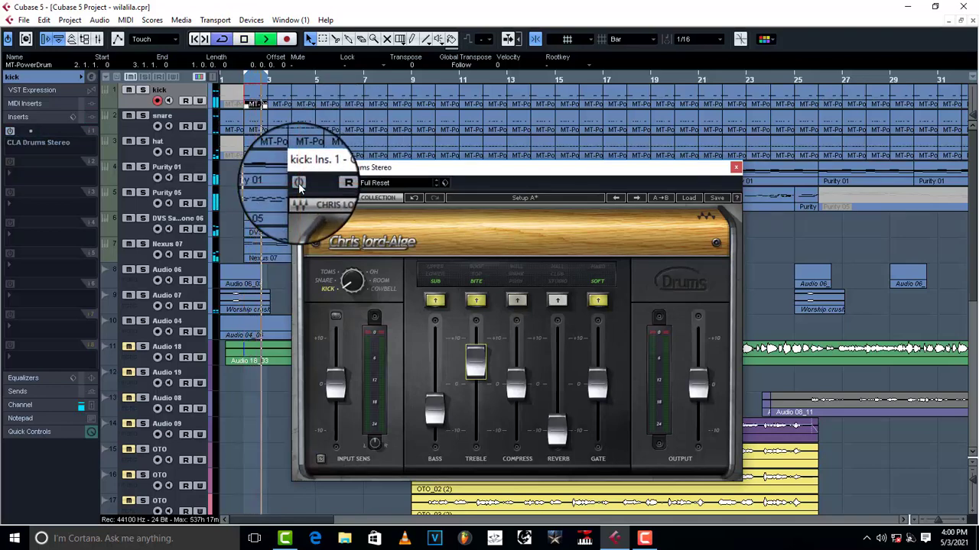
key("space")
left_click(299, 184)
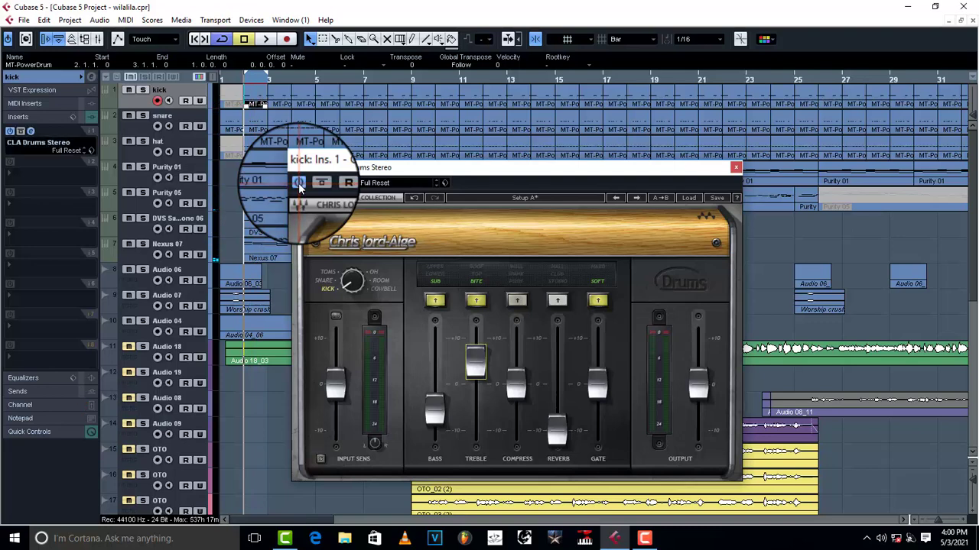
key("space")
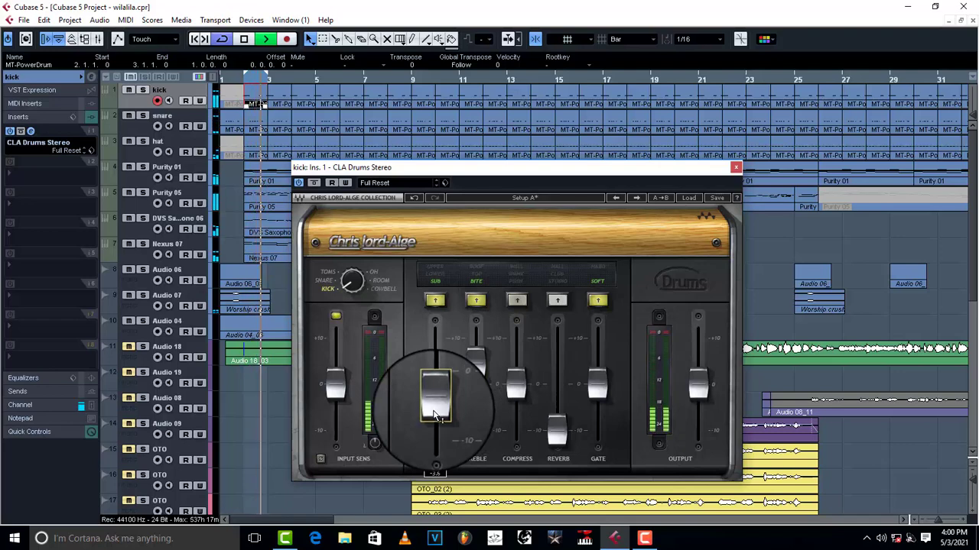
Step: Fine-tune the bass level in CLA Drums to -4.6, comparing with the insert bypassed, and close the plug-in
scroll(433, 415, "up", 2)
scroll(434, 416, "up", 2)
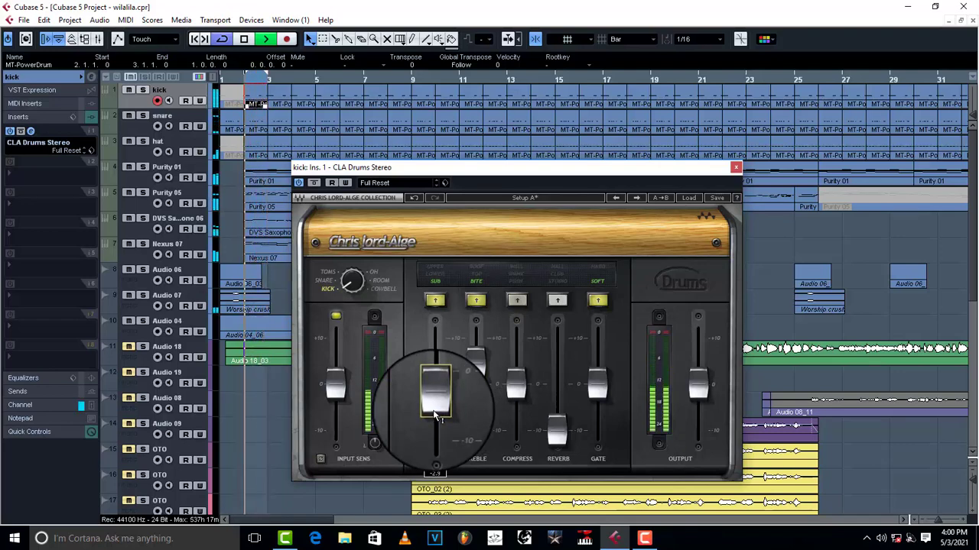
scroll(433, 414, "down", 5)
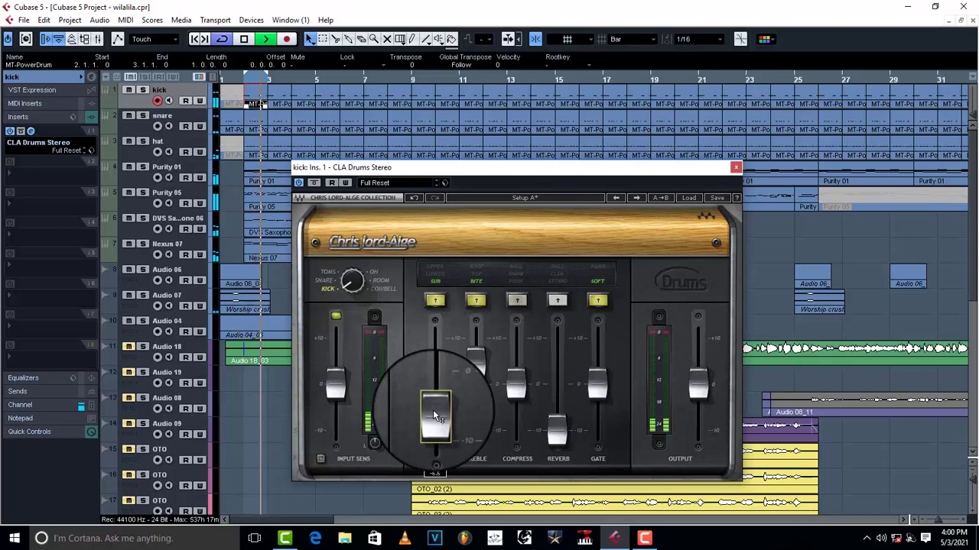
left_click(294, 184)
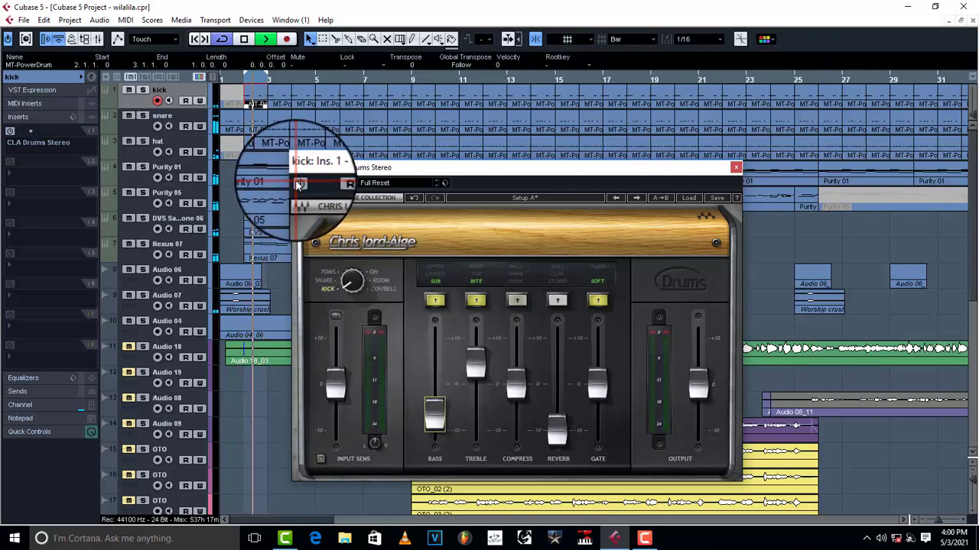
left_click(298, 184)
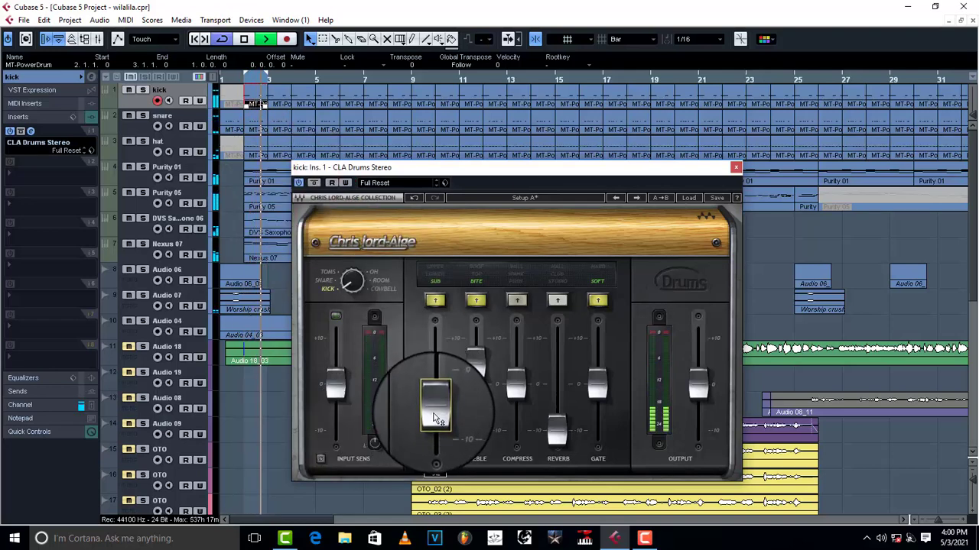
left_click_drag(434, 418, 434, 413)
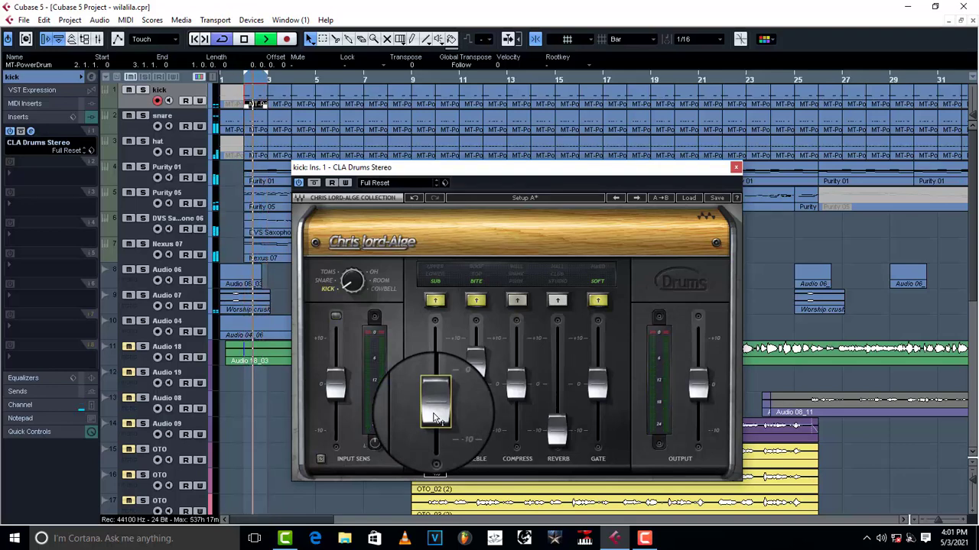
key("space")
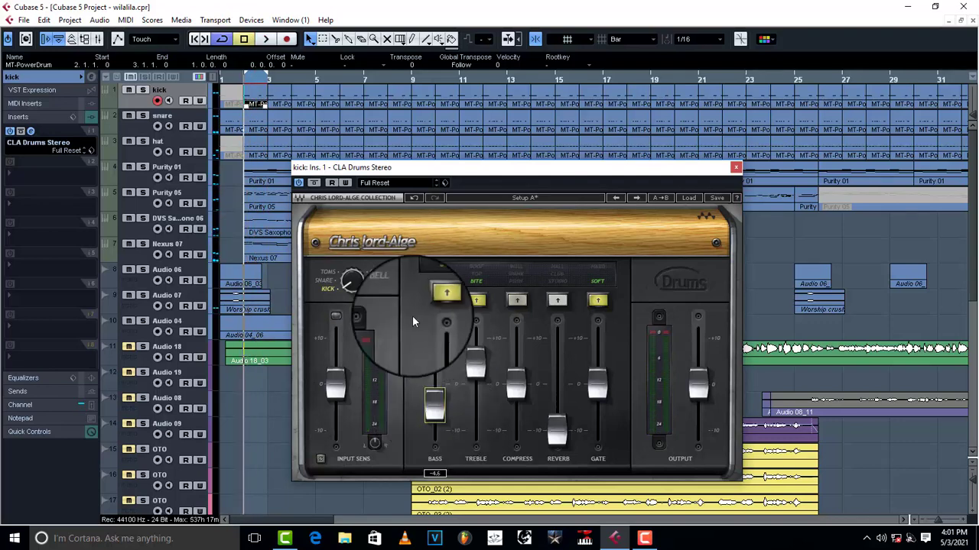
left_click(736, 166)
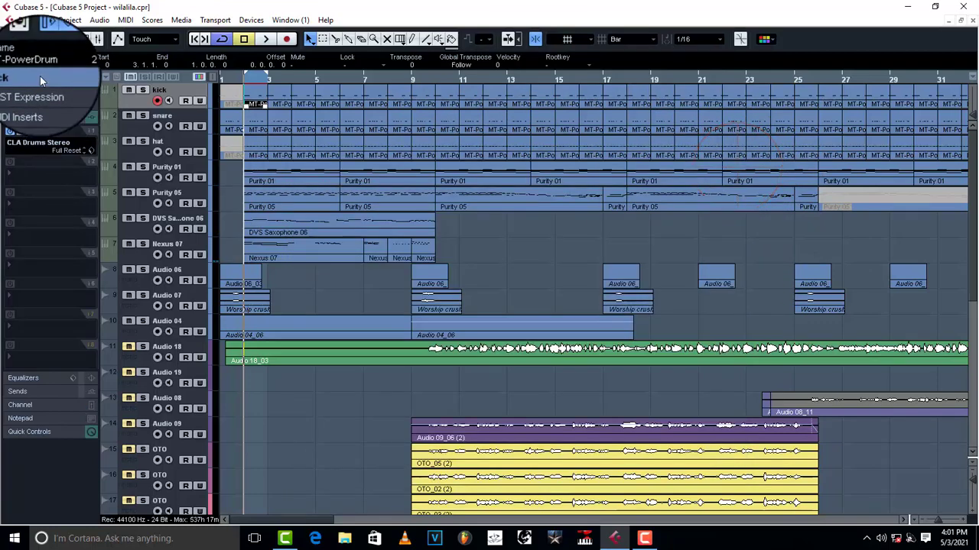
Step: Replace the kick track's MT-PowerDrumKit instrument with LM-7, discarding the changes to the old instrument
left_click(40, 76)
left_click(37, 176)
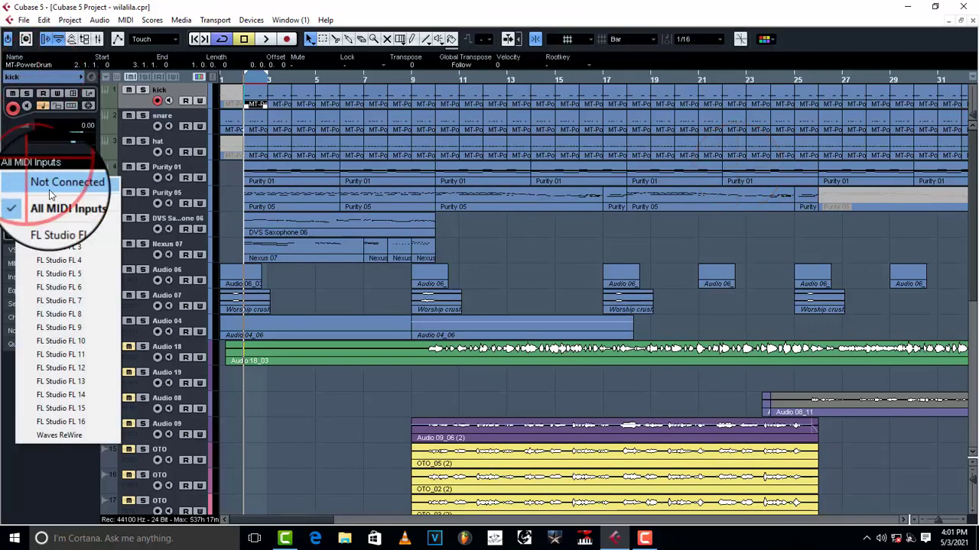
left_click(11, 167)
left_click(36, 180)
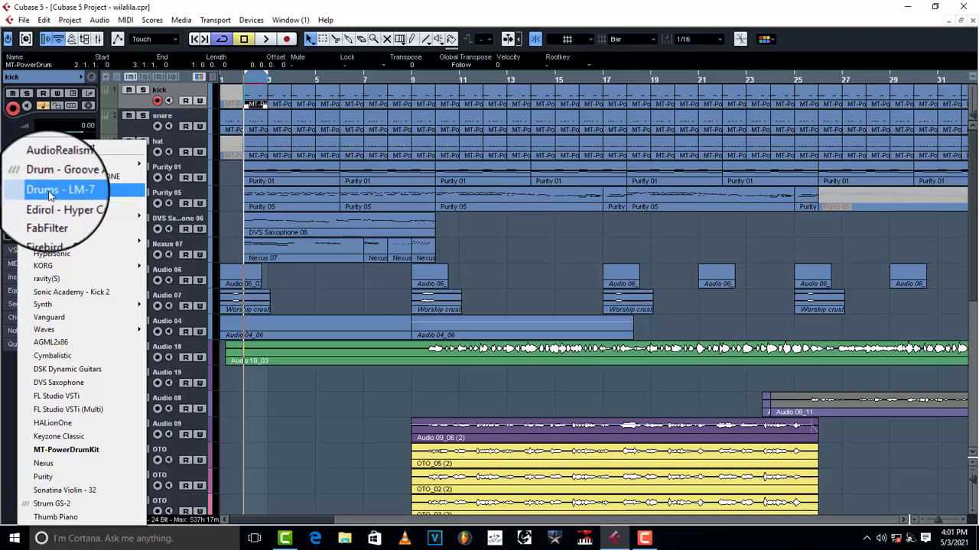
left_click(50, 191)
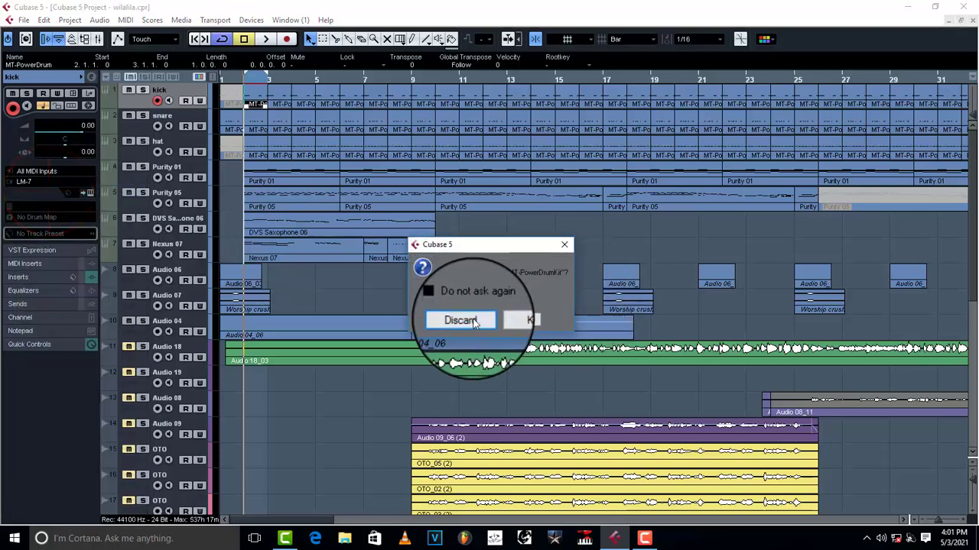
left_click(472, 315)
Step: Audition the Bd pad in the LM-7 editor and listen to the looped kick with the new instrument
left_click(91, 193)
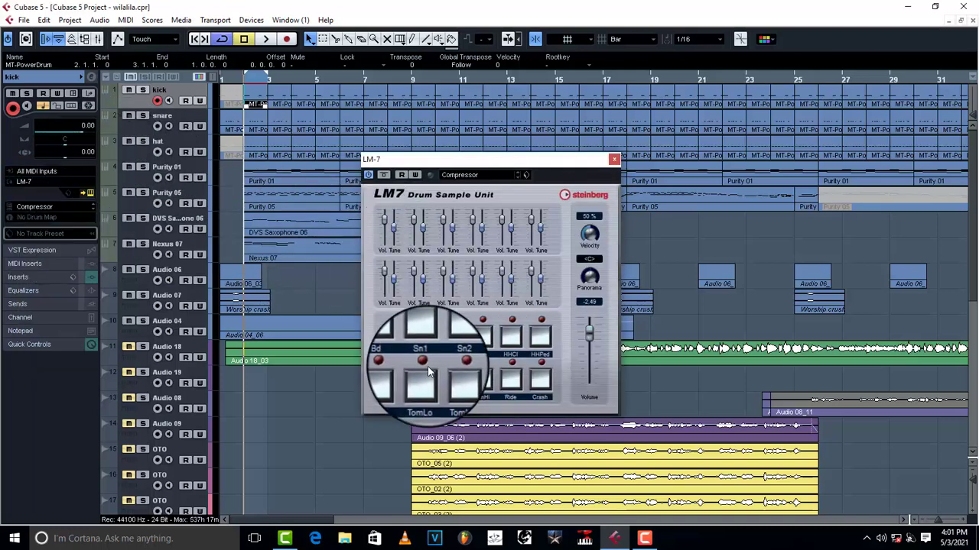
left_click(395, 338)
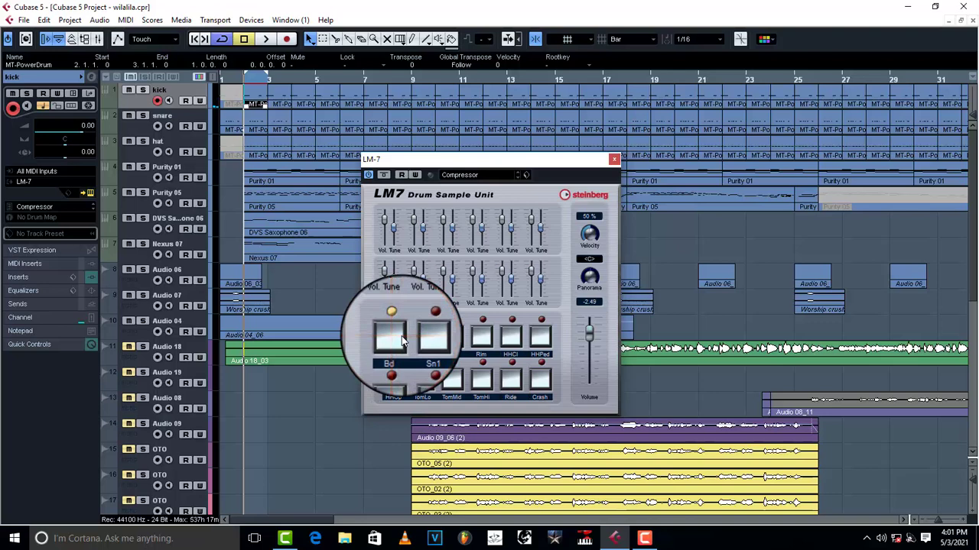
key("space")
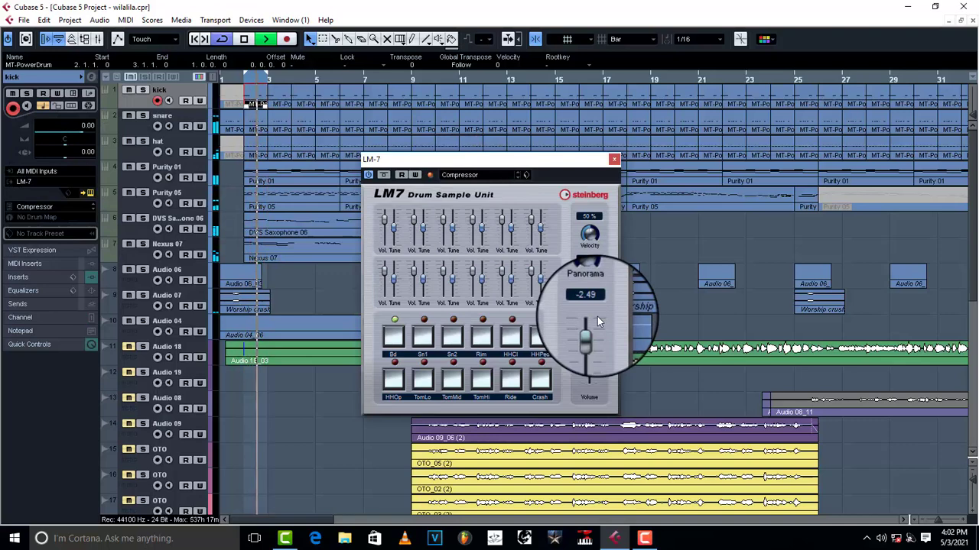
left_click(614, 159)
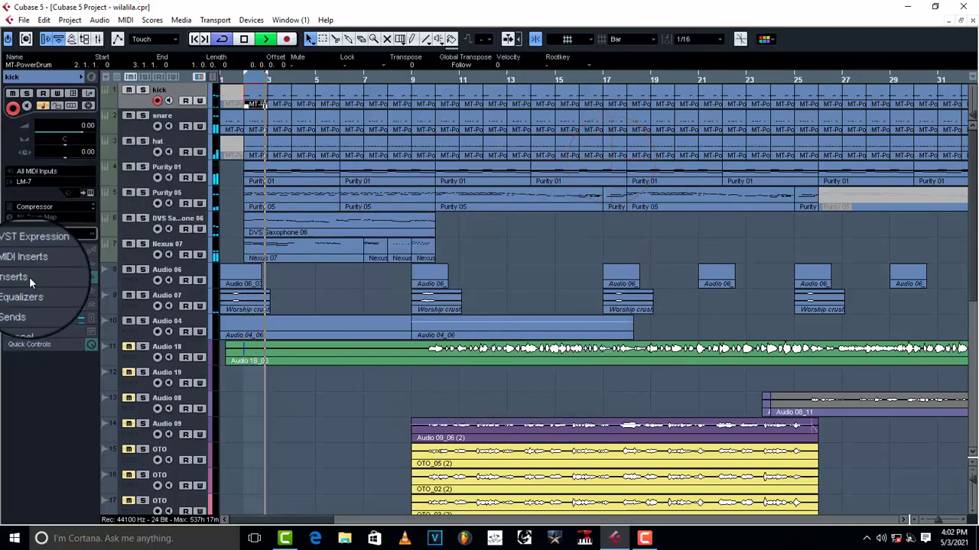
Step: Bypass the CLA Drums insert on the kick track and listen to the LM-7 loop without it
left_click(30, 275)
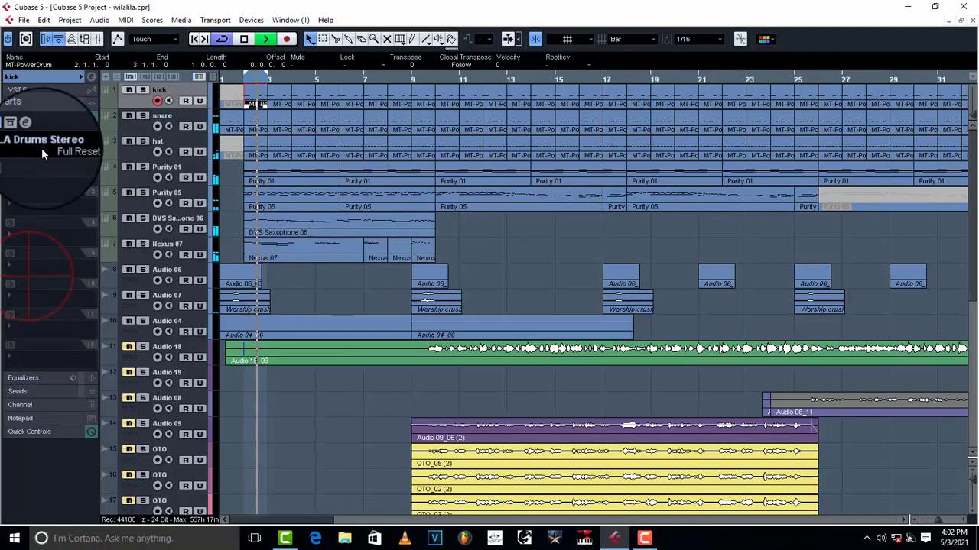
key("space")
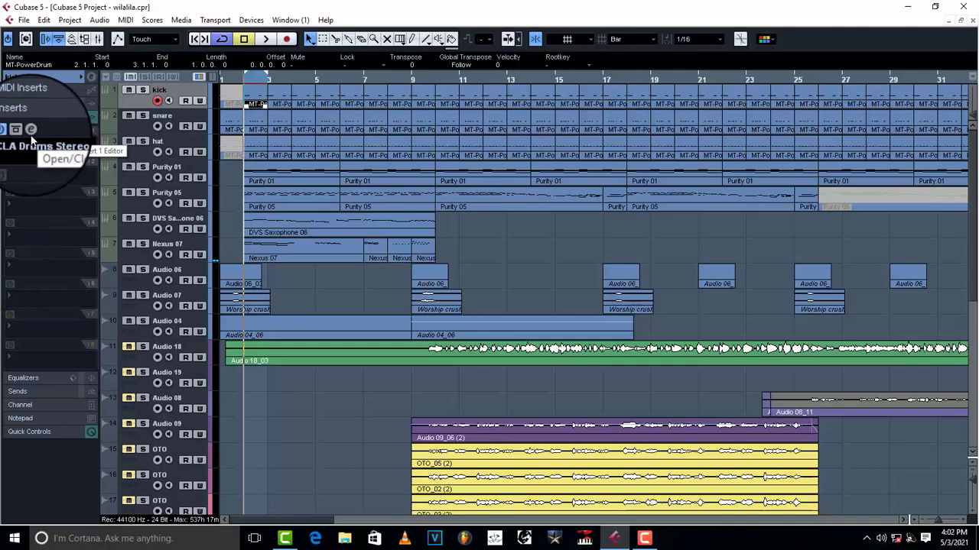
left_click(32, 138)
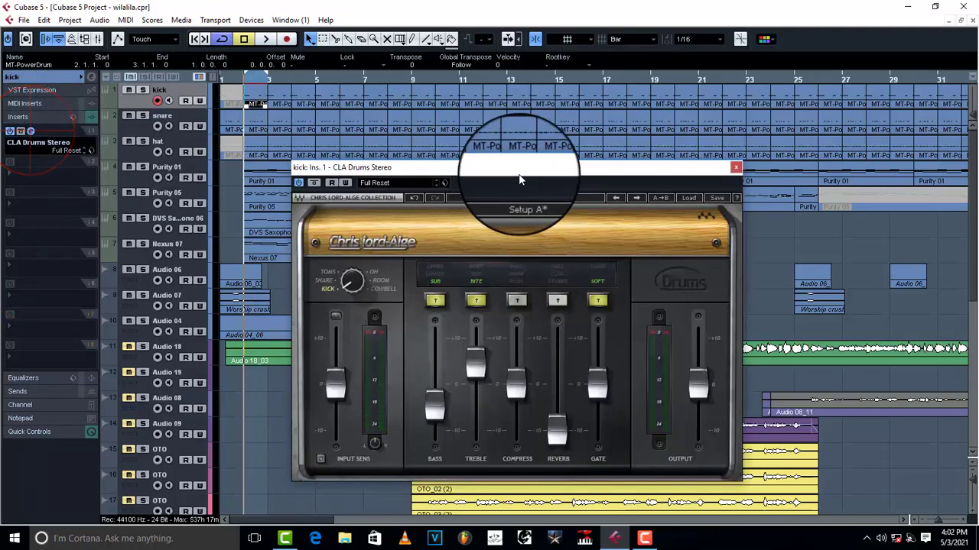
left_click_drag(521, 171, 550, 99)
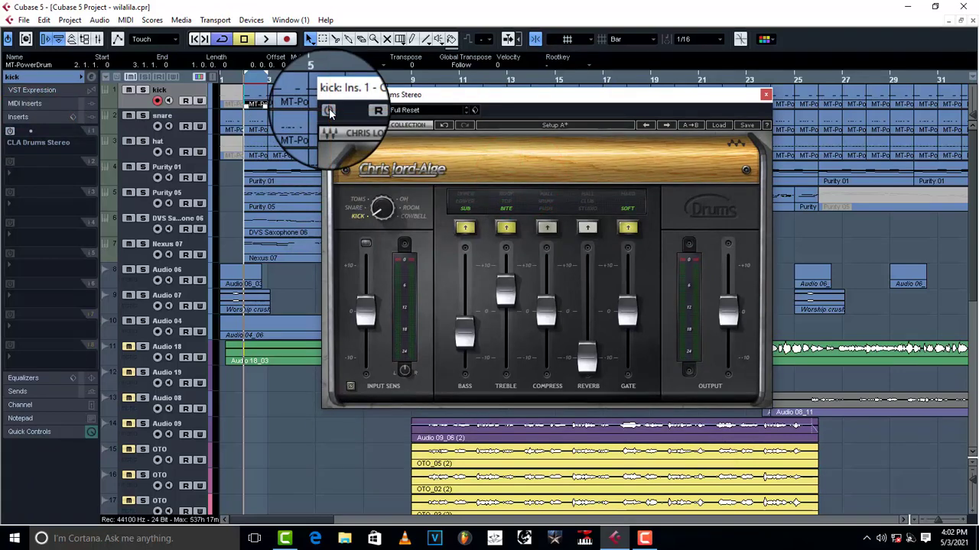
key("space")
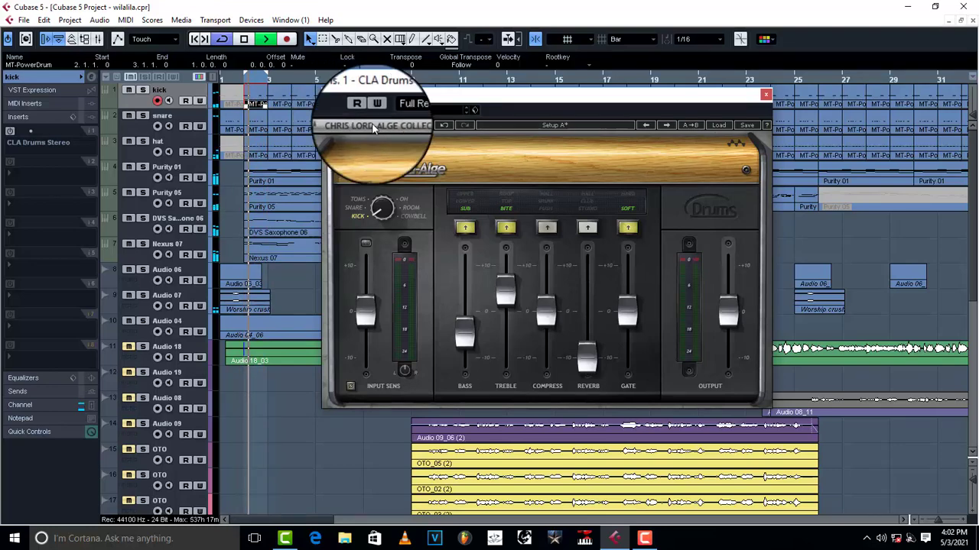
key("space")
left_click(757, 87)
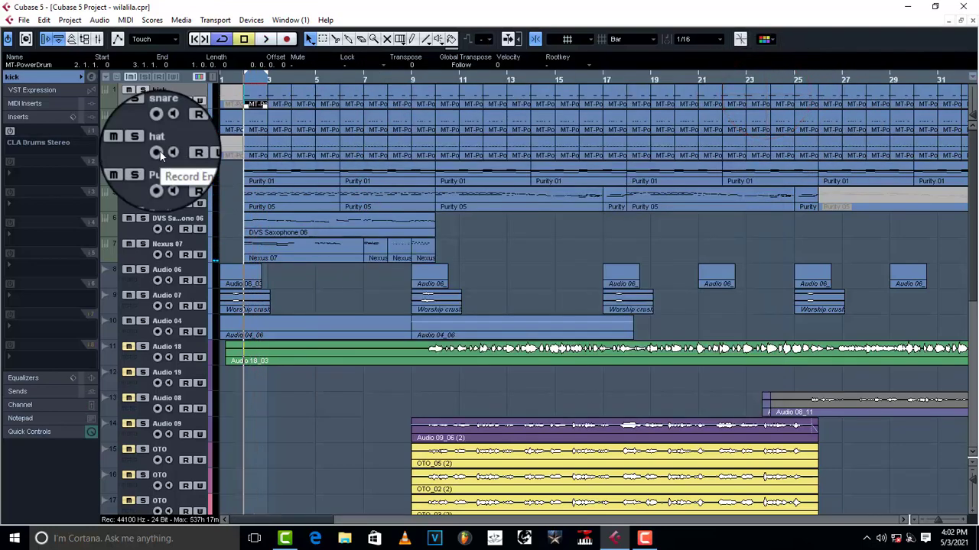
Step: Remove the CLA Drums Stereo insert from the kick track, discarding its changes
left_click(31, 153)
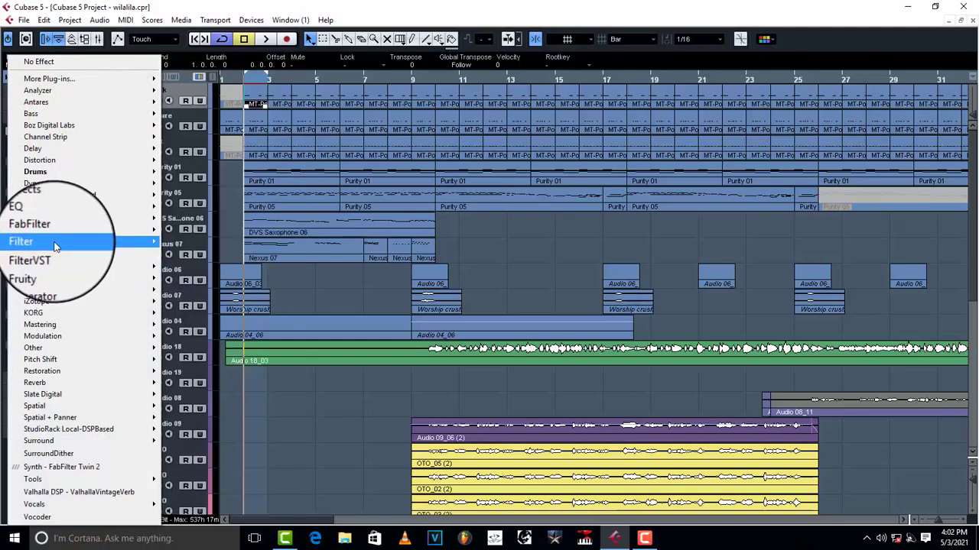
mouse_move(55, 239)
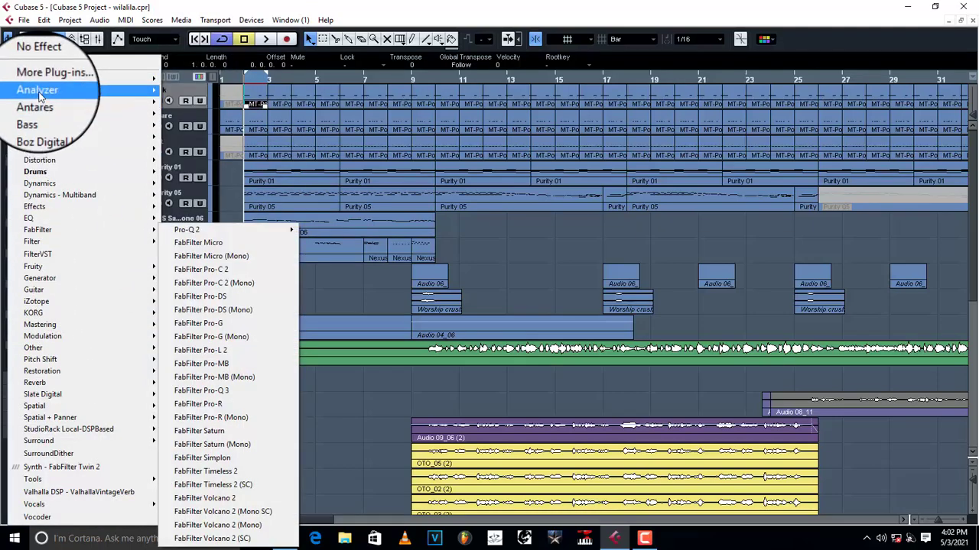
left_click(46, 65)
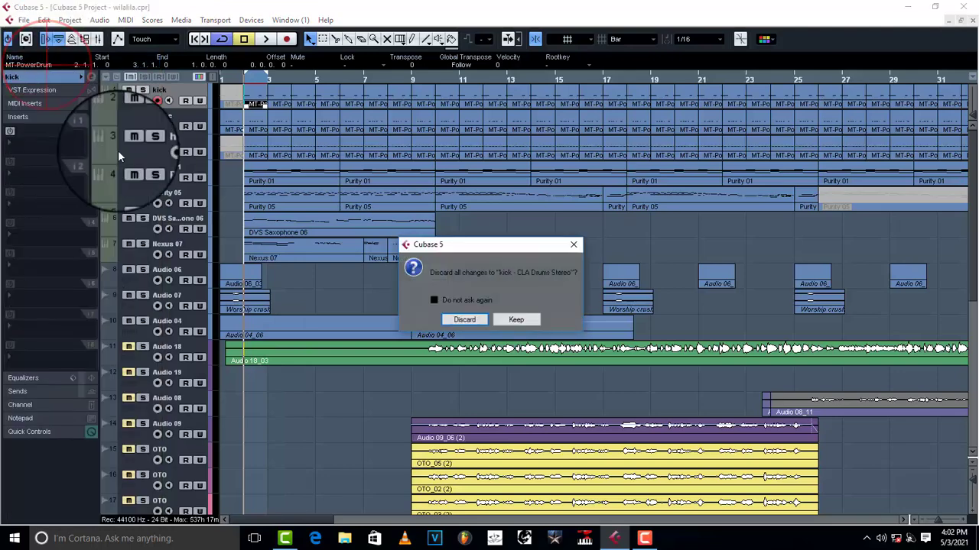
left_click(457, 319)
Step: Boost band 2 of the kick's channel EQ by 12.2 dB at 7418 Hz while the loop plays, and close the channel settings
left_click(91, 78)
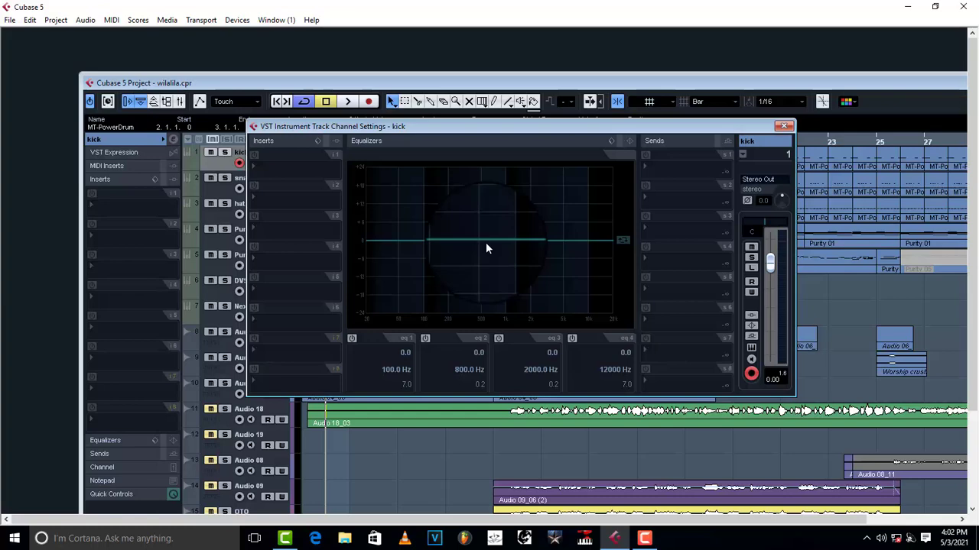
key("space")
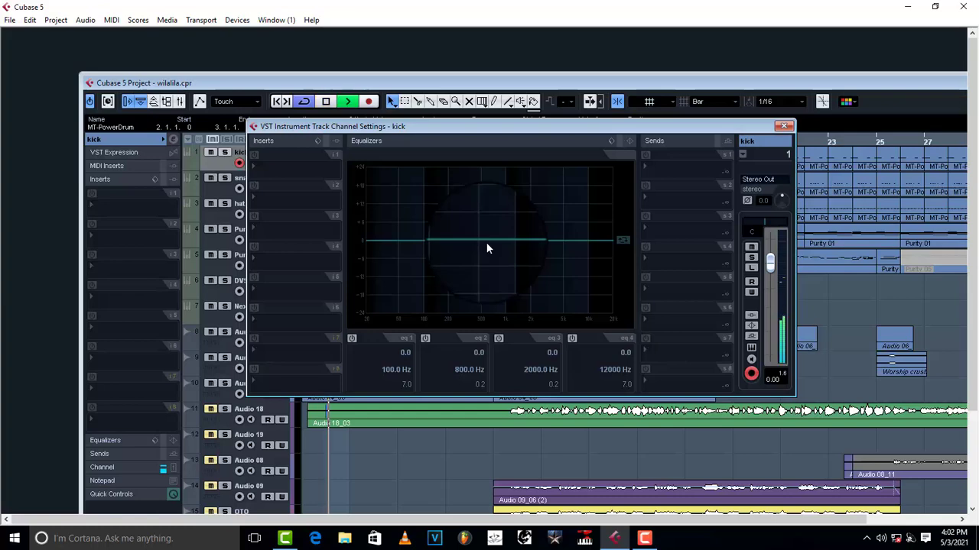
left_click(486, 241)
mouse_move(496, 237)
left_mouse_down()
mouse_move(566, 223)
mouse_move(585, 197)
mouse_move(562, 191)
mouse_move(577, 196)
mouse_move(580, 237)
mouse_move(578, 198)
left_mouse_up()
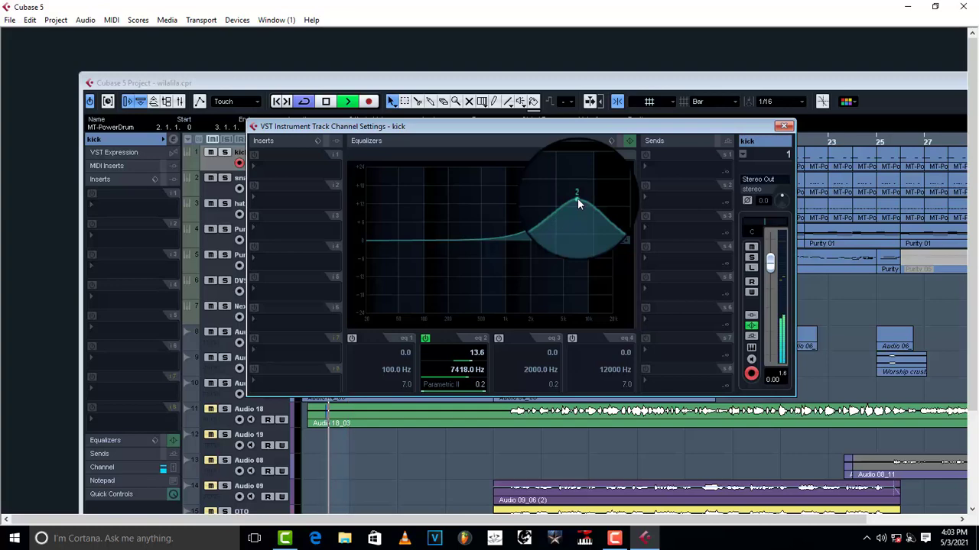
left_click_drag(578, 198, 574, 204)
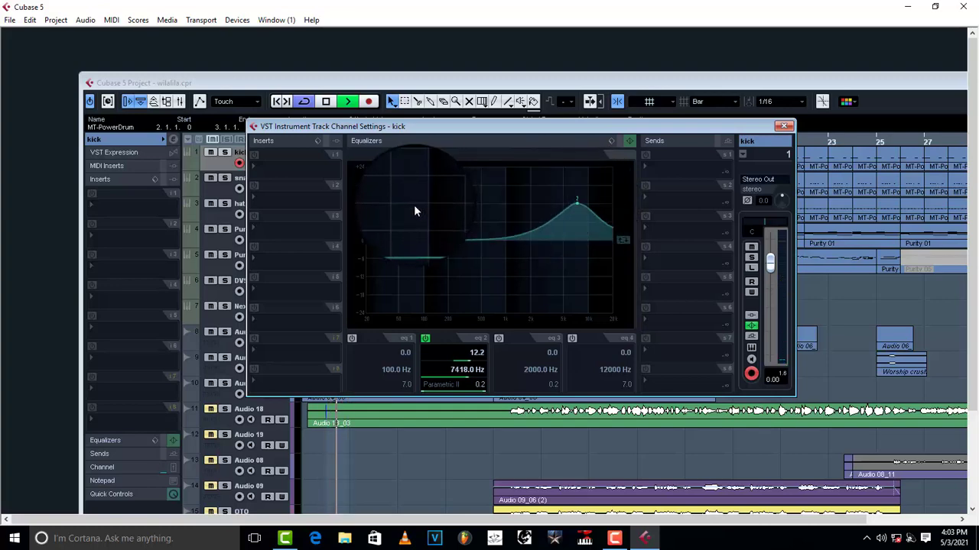
left_click(782, 126)
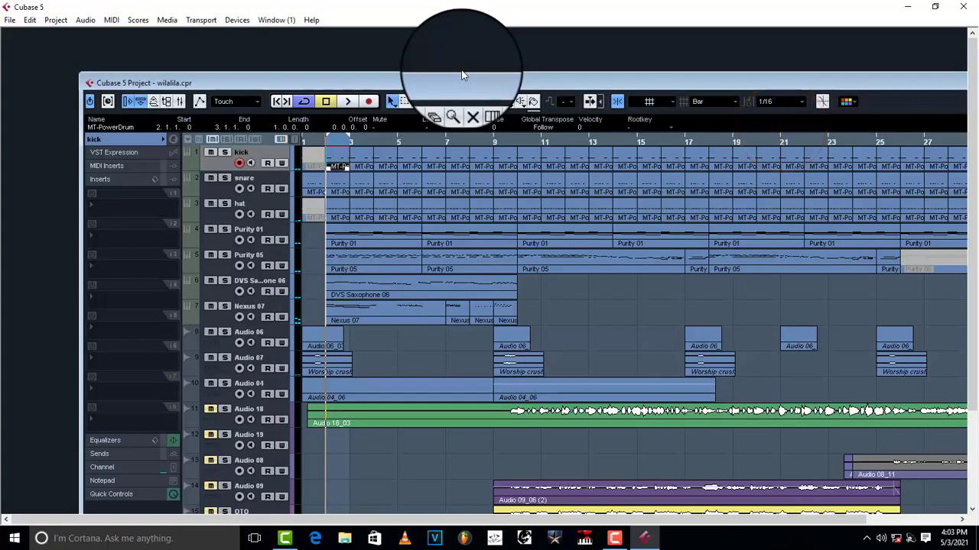
Step: Review the kick's EQ curve in its channel settings and maximize the project window
left_click(175, 141)
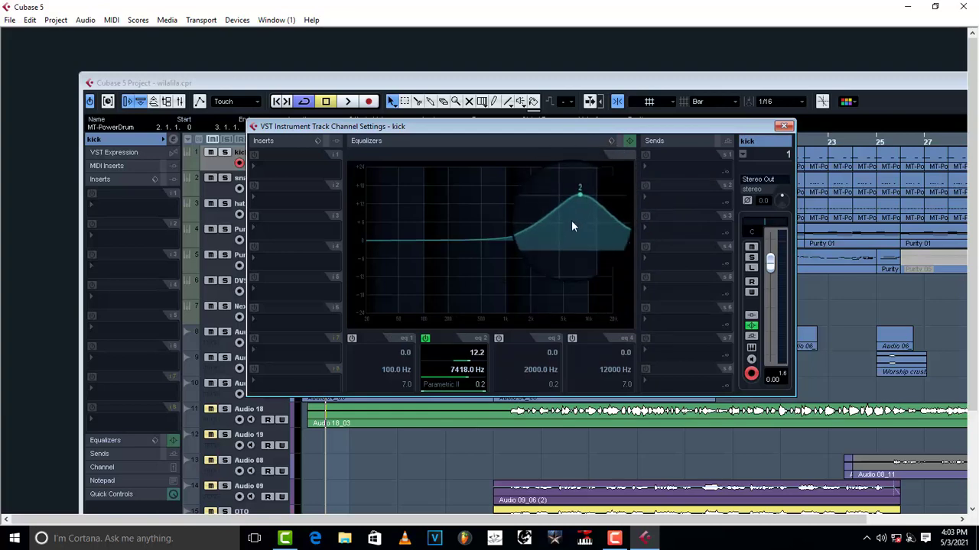
left_click(785, 126)
left_click(618, 99)
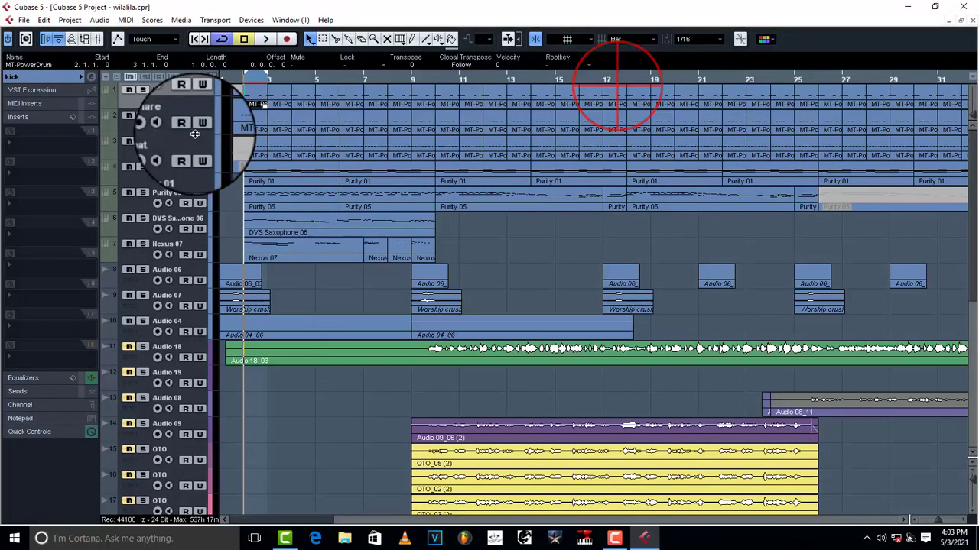
Step: Show the kick's basic track settings in the Inspector, lower its volume to -0.83 and listen to the loop
double_click(29, 76)
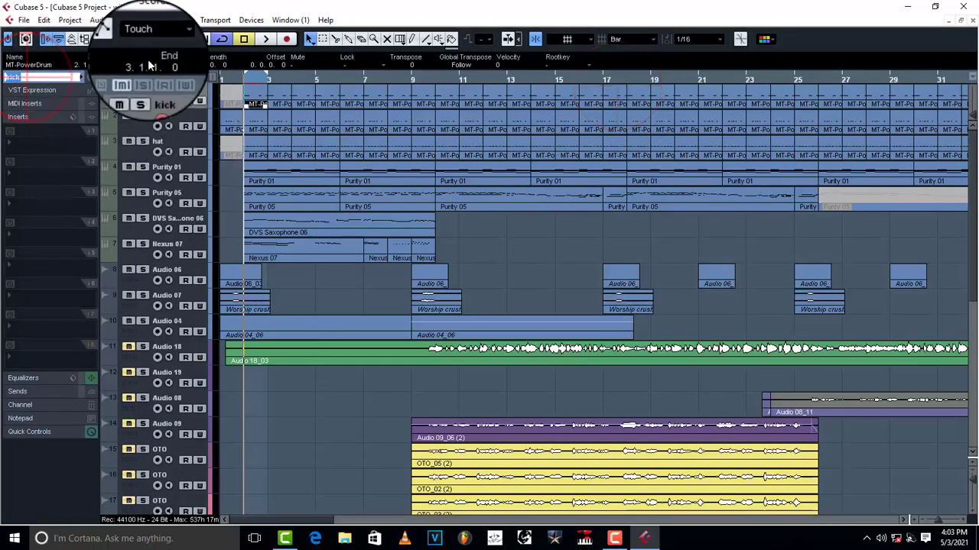
left_click(68, 186)
double_click(24, 77)
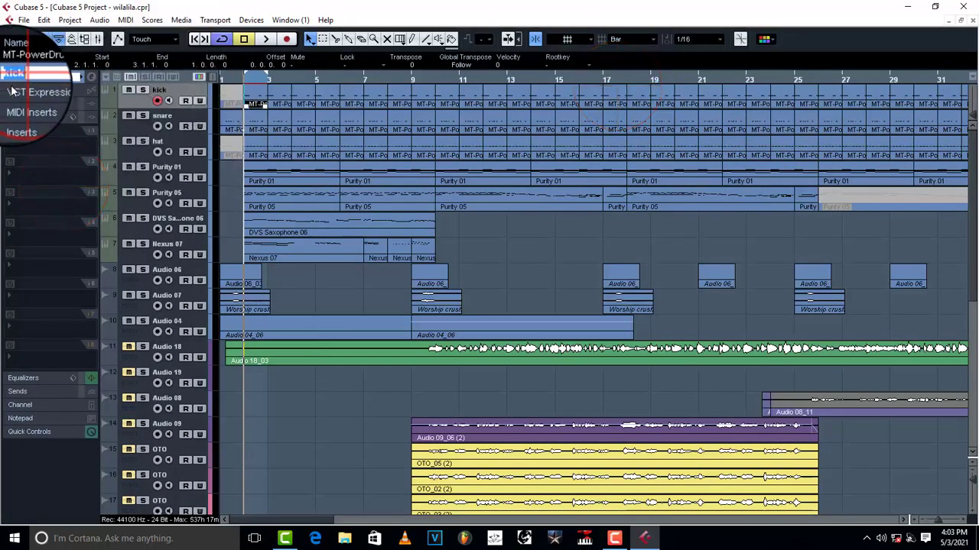
left_click(11, 87)
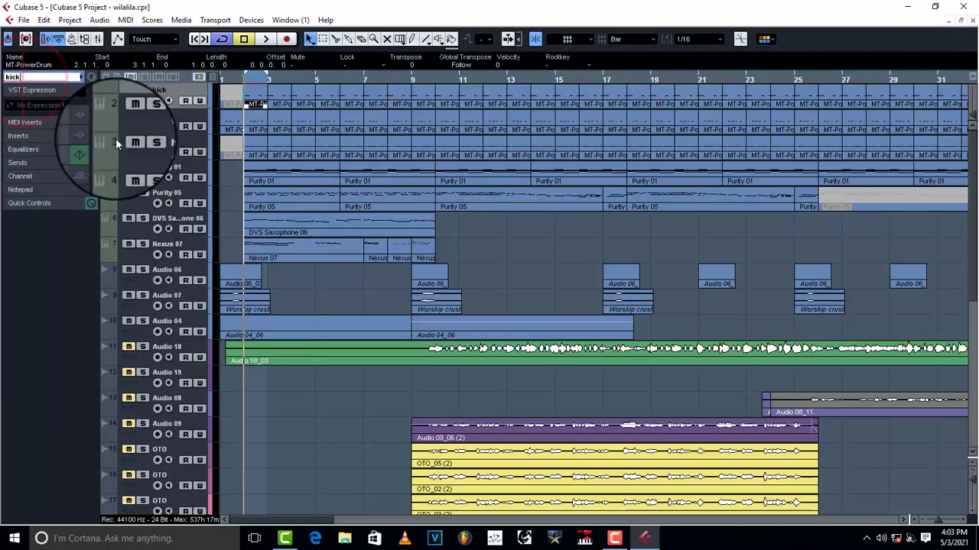
left_click(30, 77)
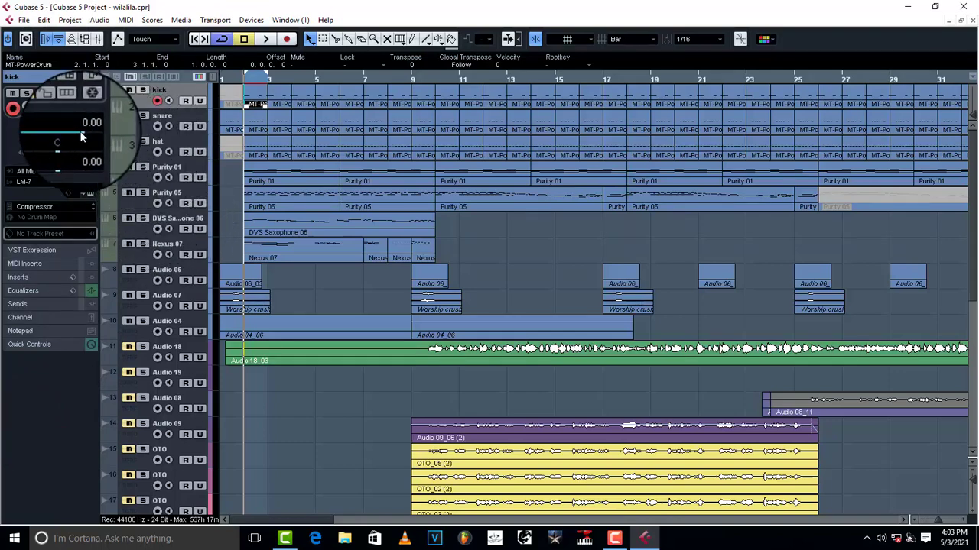
scroll(82, 136, "down", 1)
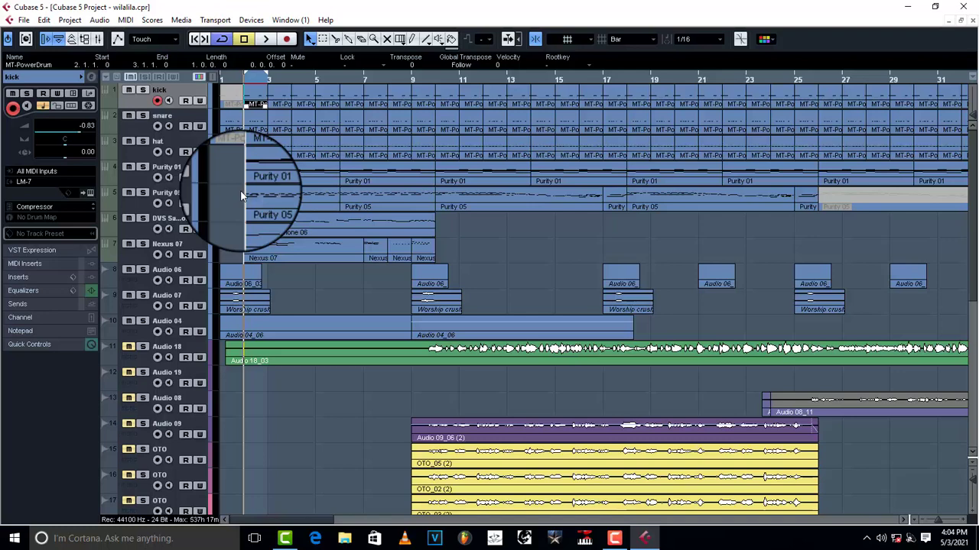
key("space")
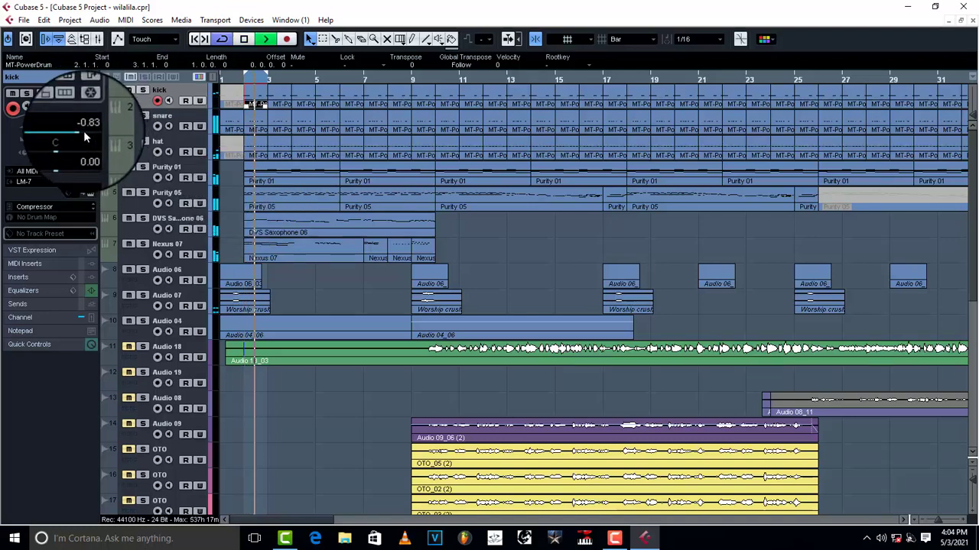
key("space")
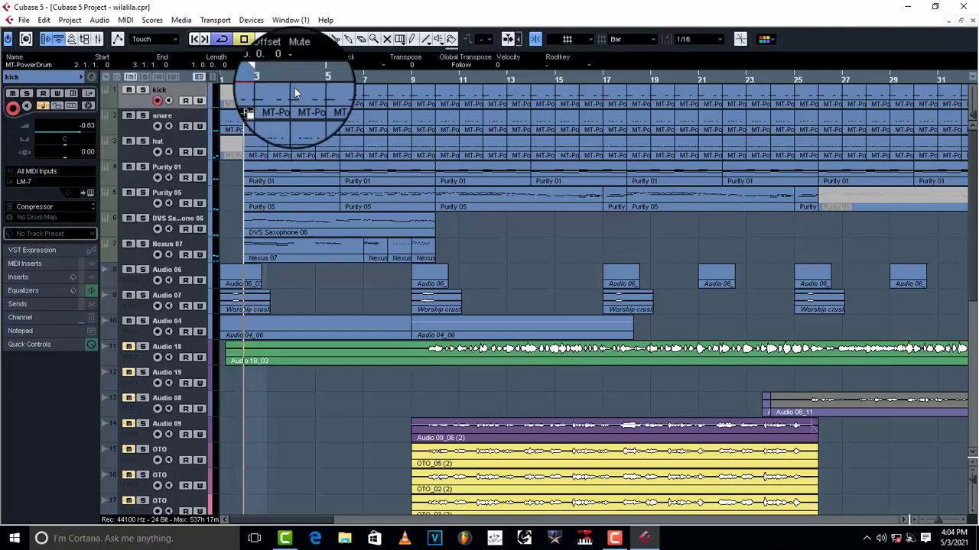
Step: Recheck the kick's EQ boost in the channel settings and return to the maximized project window
left_click(178, 93)
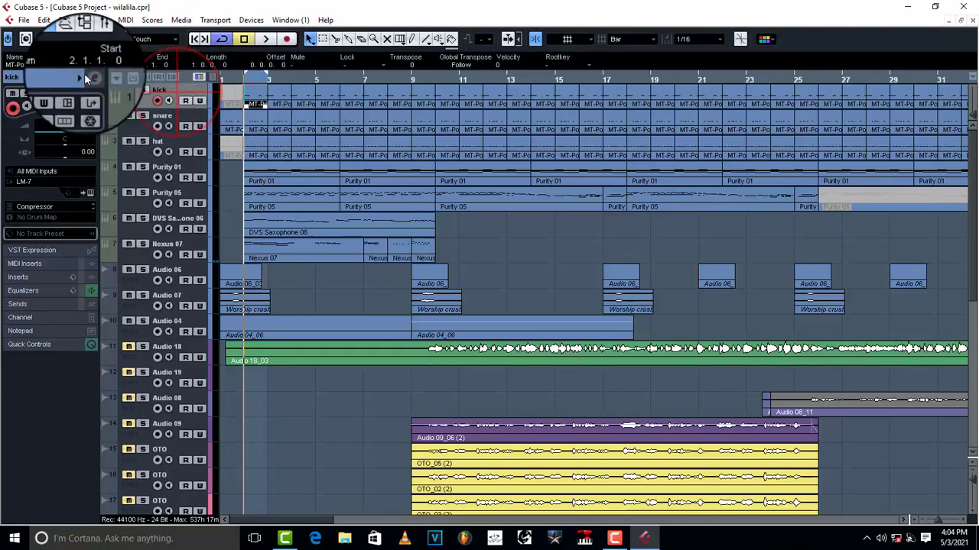
left_click(93, 77)
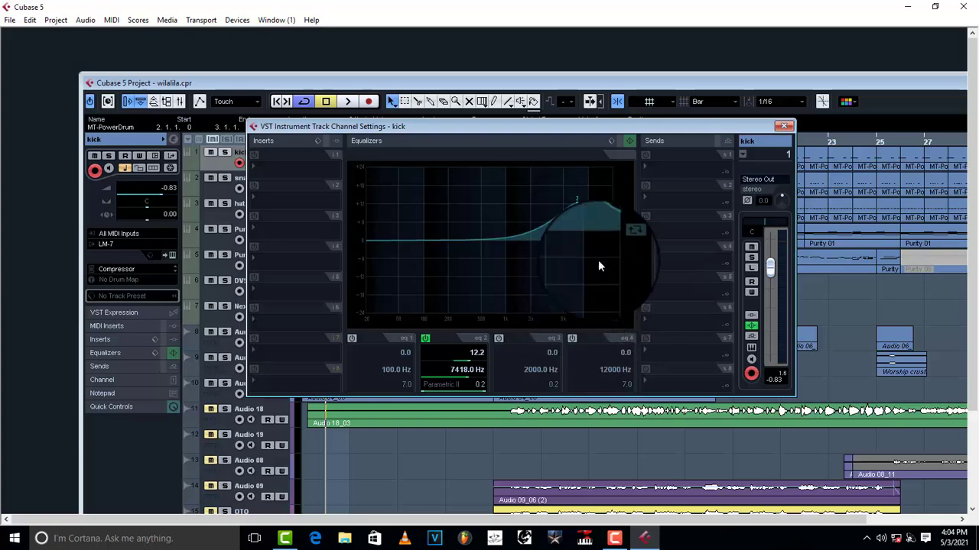
left_click(784, 126)
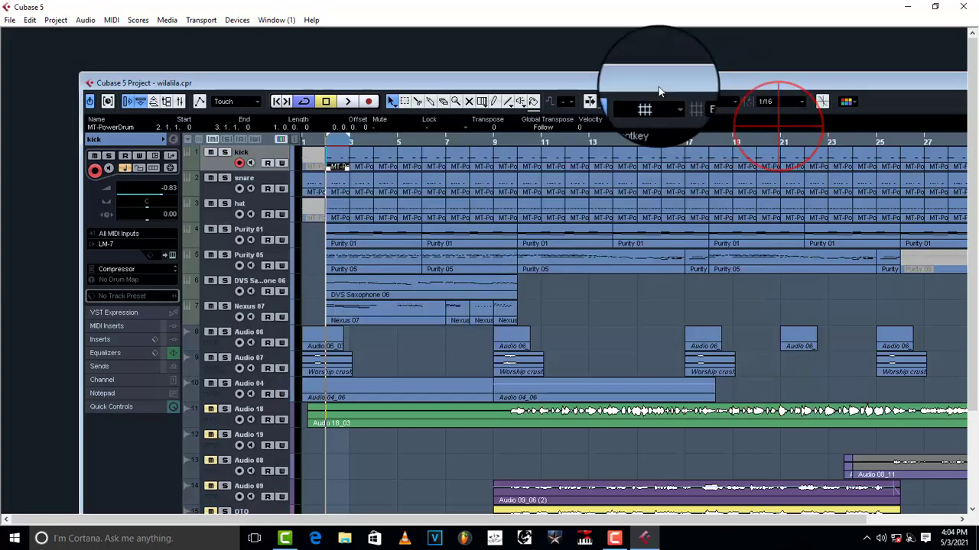
double_click(661, 83)
Step: Balance the kick's volume against the playing loop, trying 4.06 and settling on -1.15
left_click_drag(80, 131, 88, 132)
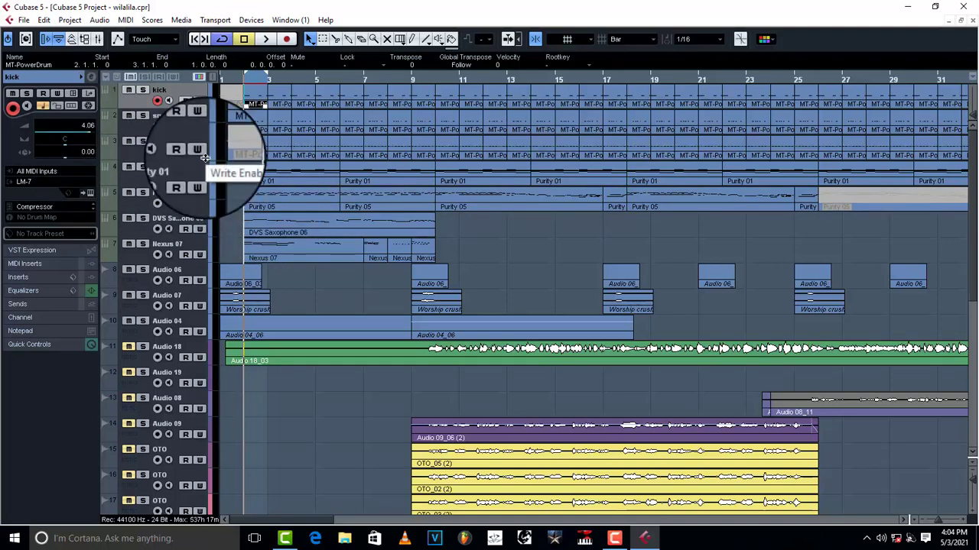
key("space")
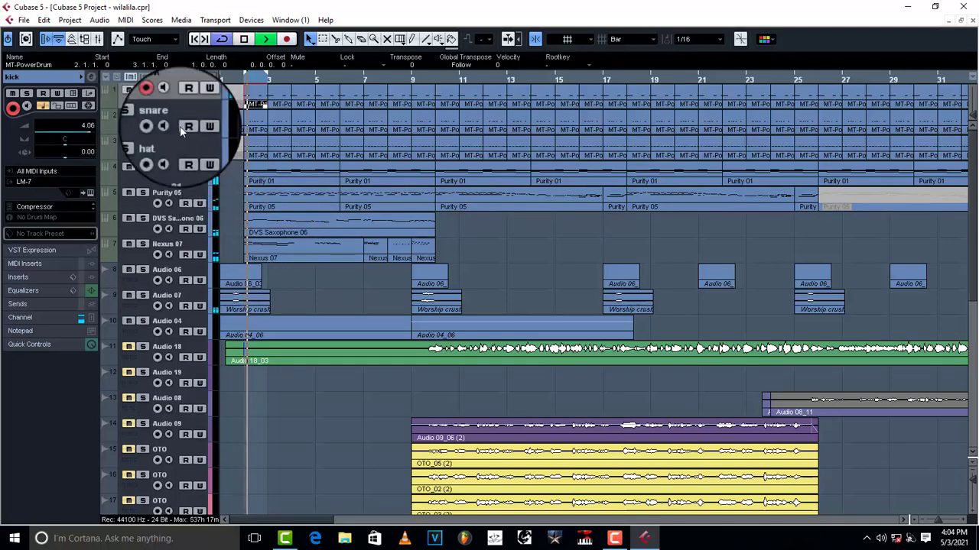
scroll(91, 136, "down", 10)
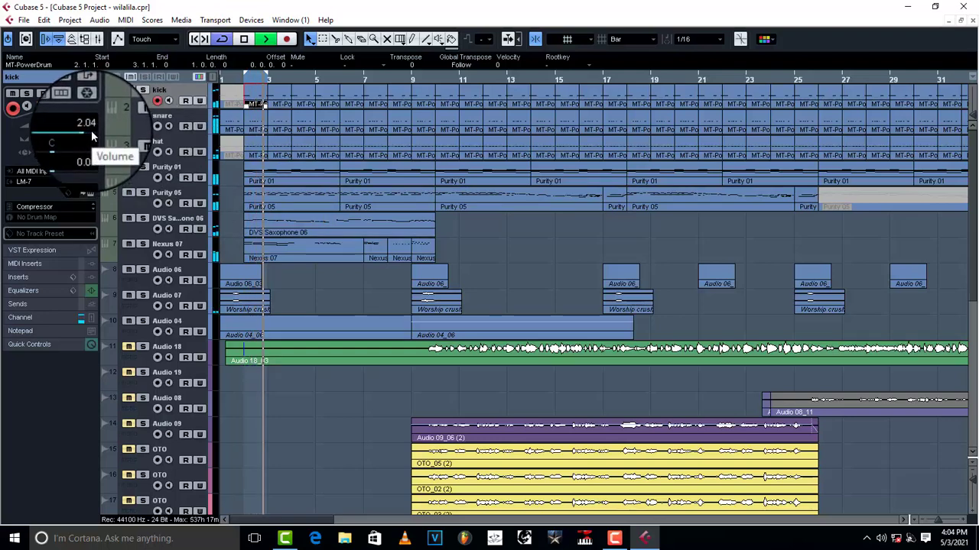
scroll(91, 133, "down", 1)
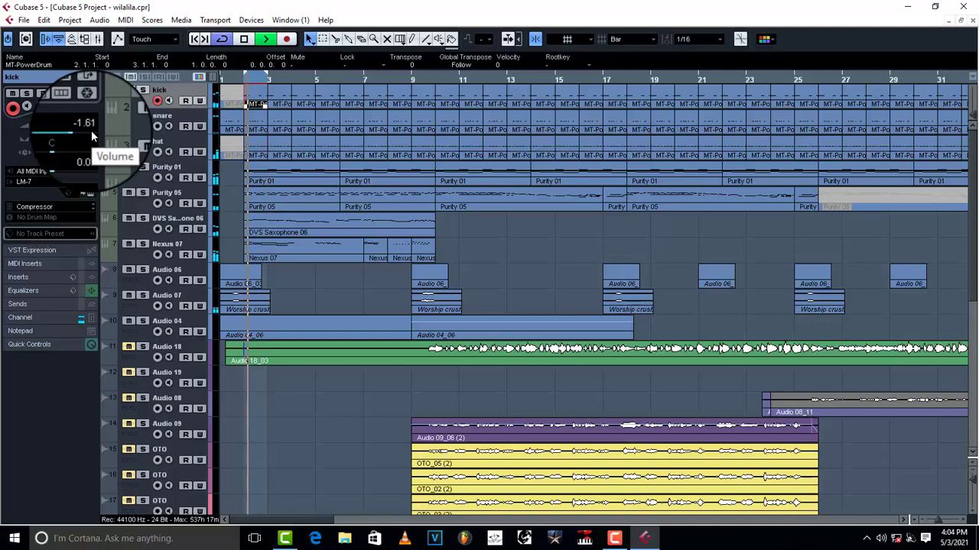
scroll(92, 136, "down", 1)
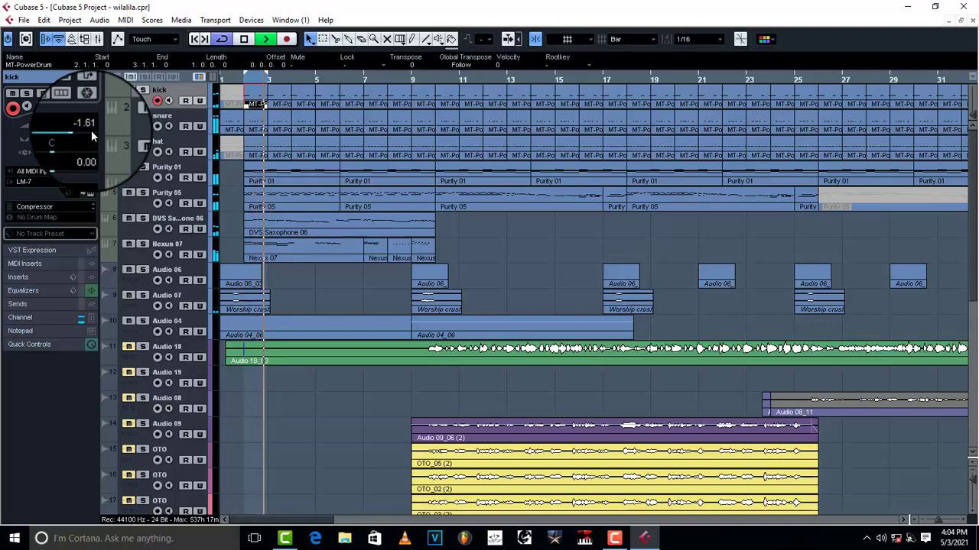
scroll(91, 130, "up", 1)
scroll(91, 130, "up", 1)
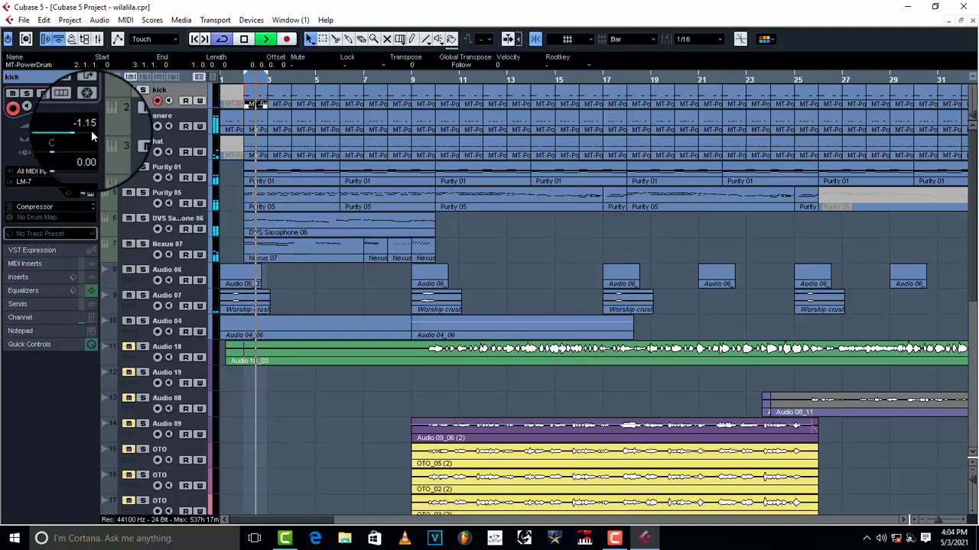
scroll(91, 129, "down", 1)
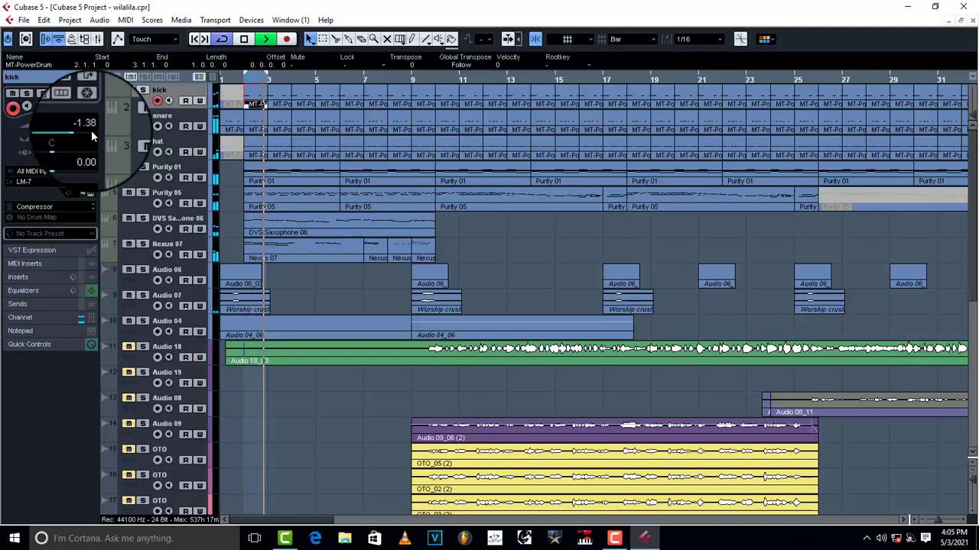
scroll(91, 130, "up", 1)
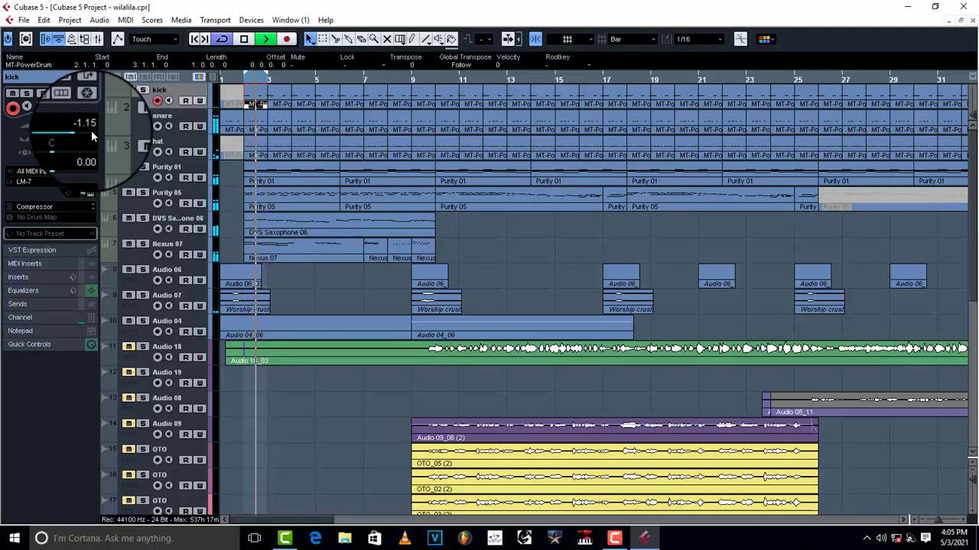
key("space")
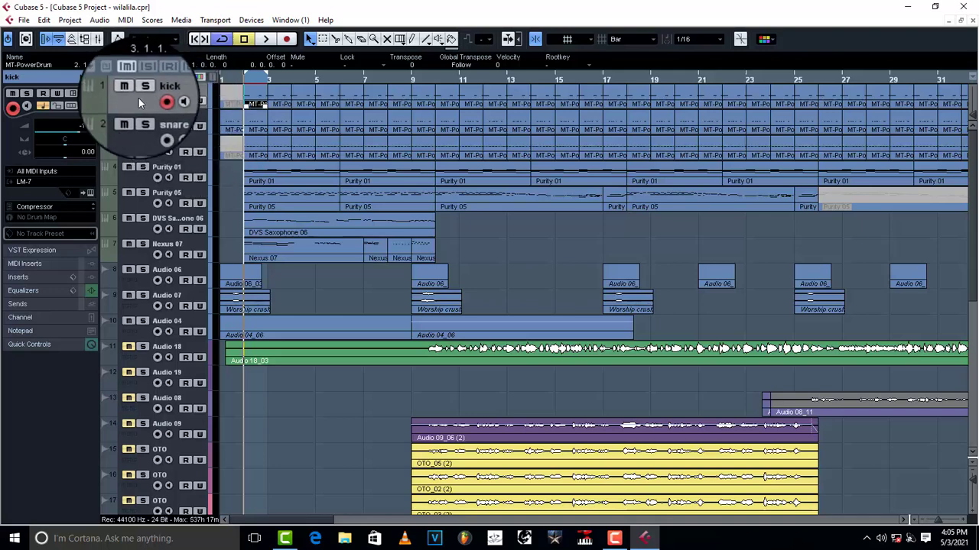
Step: Inspect the kick's EQ band 2 once more, close the channel settings and restore the full-size project window
left_click(82, 71)
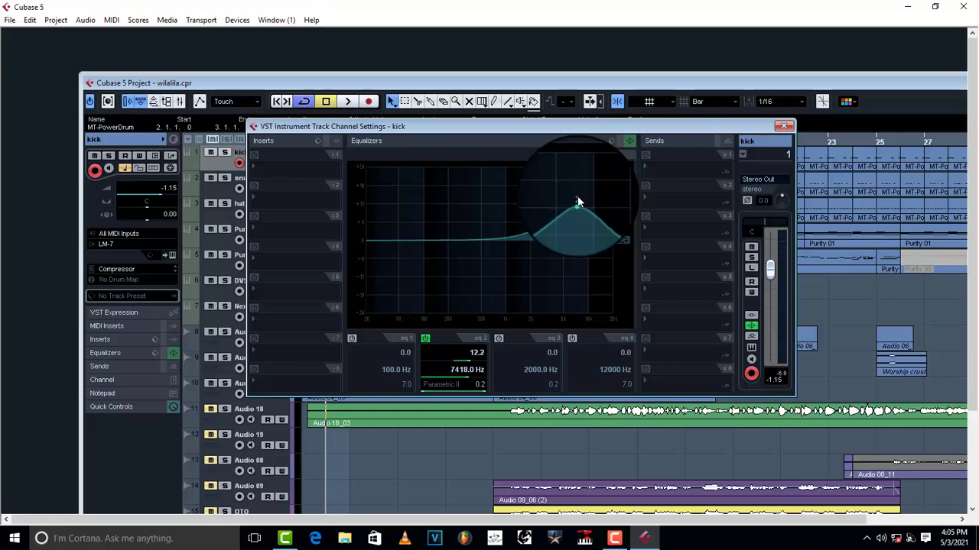
left_click(784, 125)
double_click(579, 85)
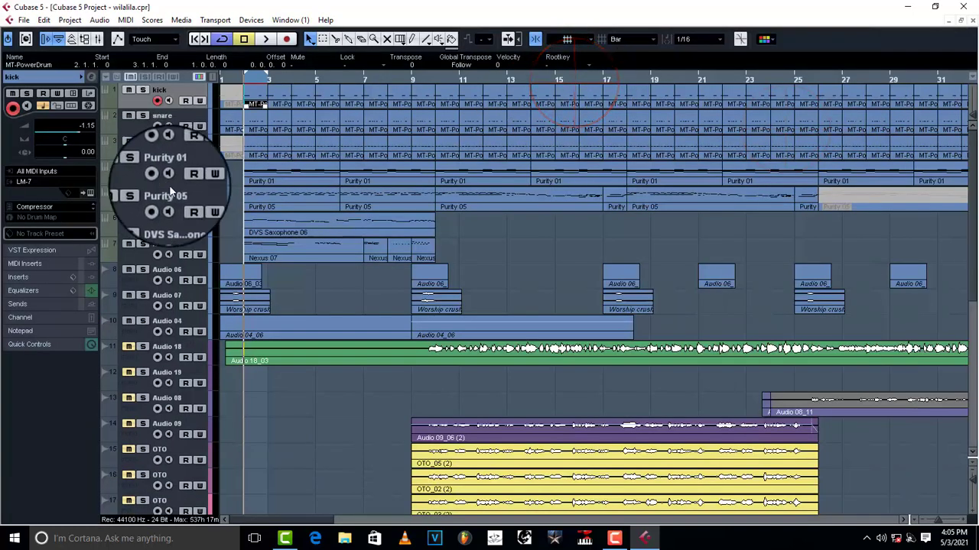
Step: Solo the snare track, listen to it in the loop and show its insert slots in the Inspector
left_click(143, 116)
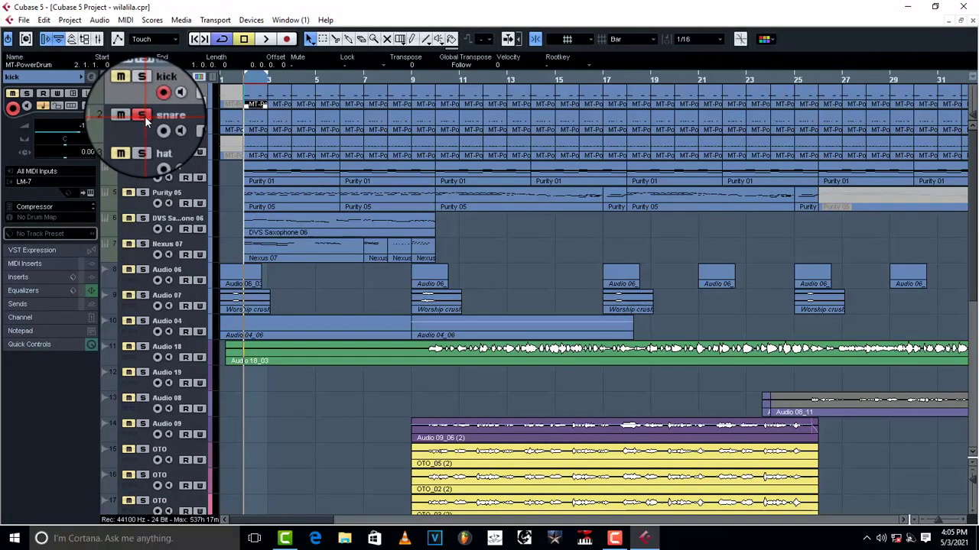
key("space")
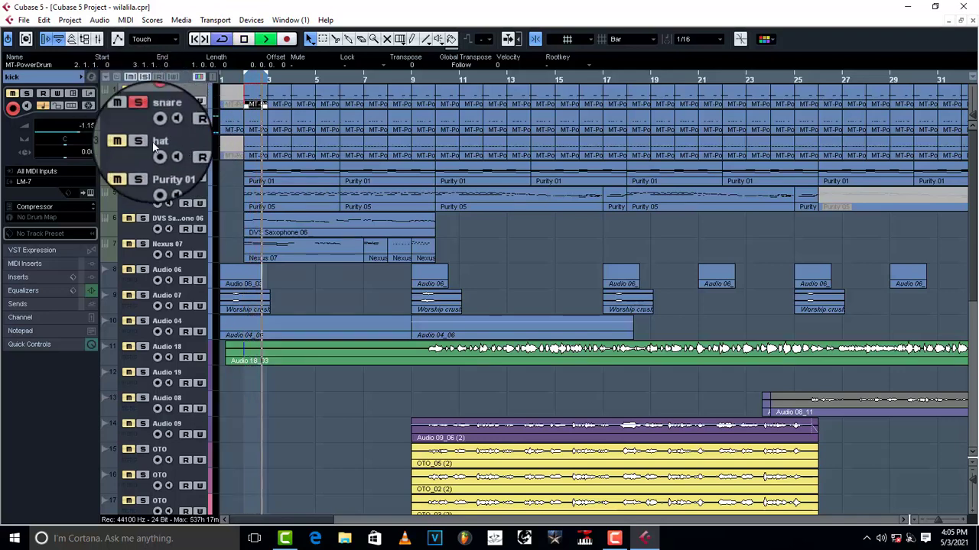
left_click(134, 126)
left_click(26, 285)
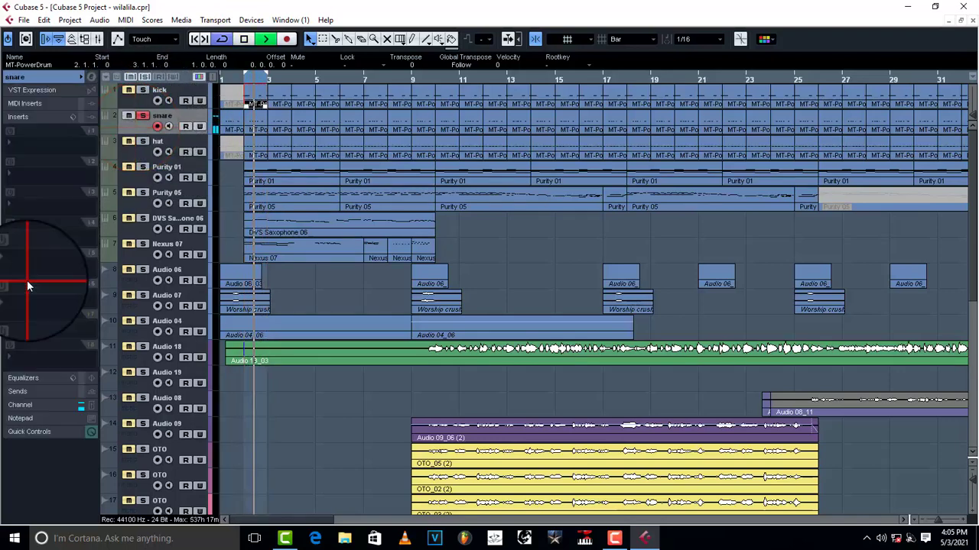
key("space")
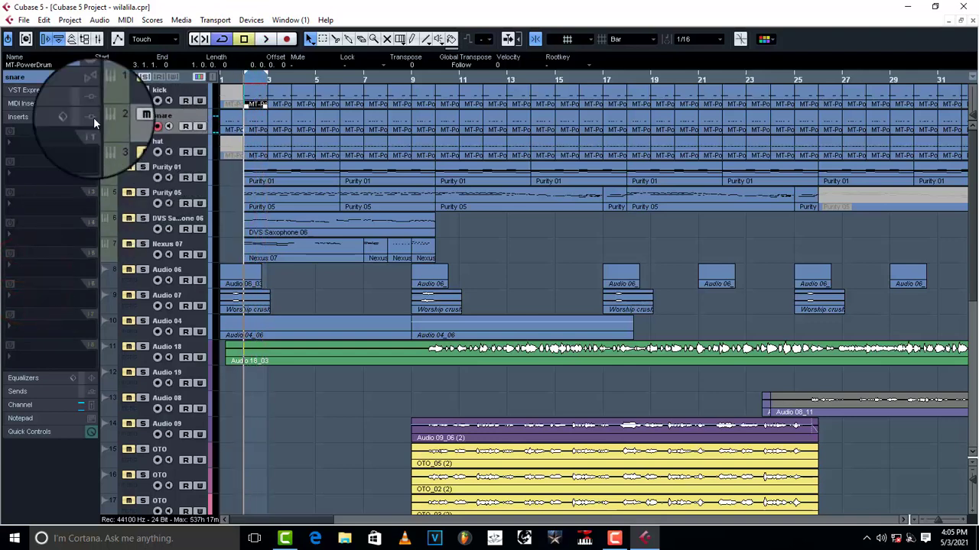
Step: Return the Inspector to the snare's main track settings, view its Hypersonic instrument patch and close the instrument window
left_click(31, 79)
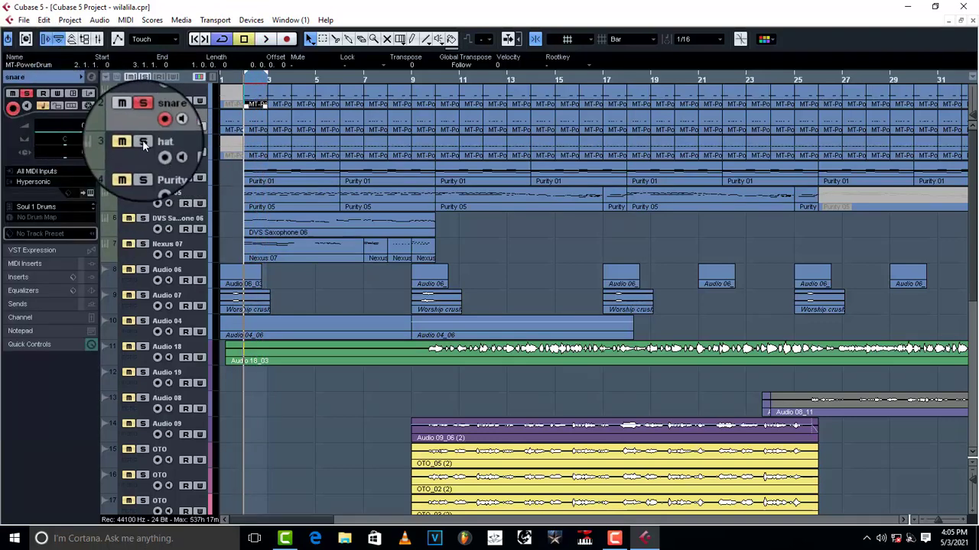
left_click(90, 192)
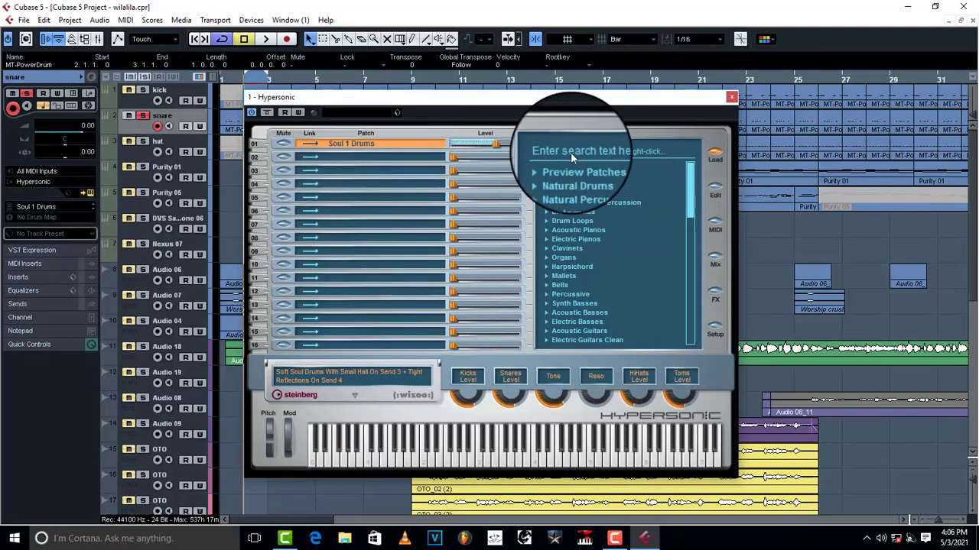
left_click(732, 99)
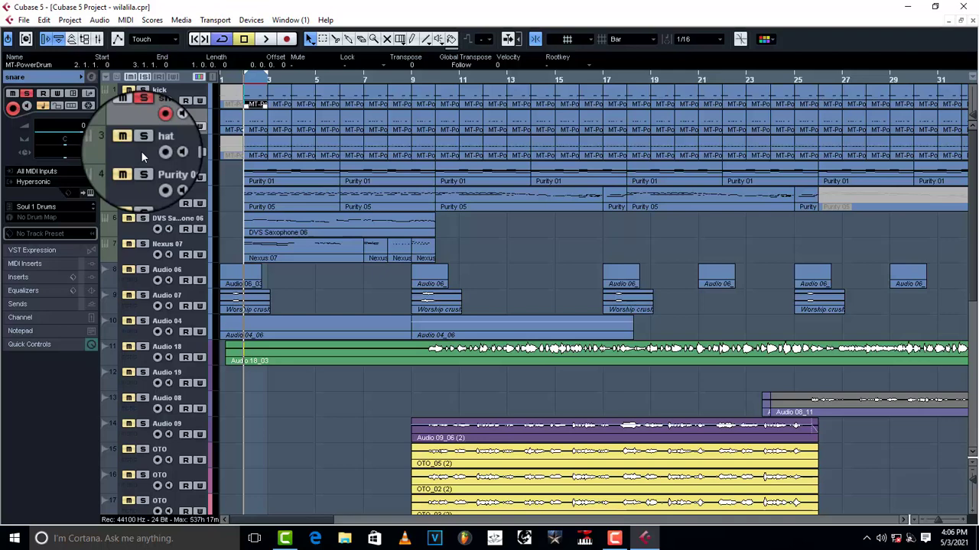
Step: Play the loop with the kick soloed alongside the snare, clear both solos to hear the full mix, and stop playback
key("space")
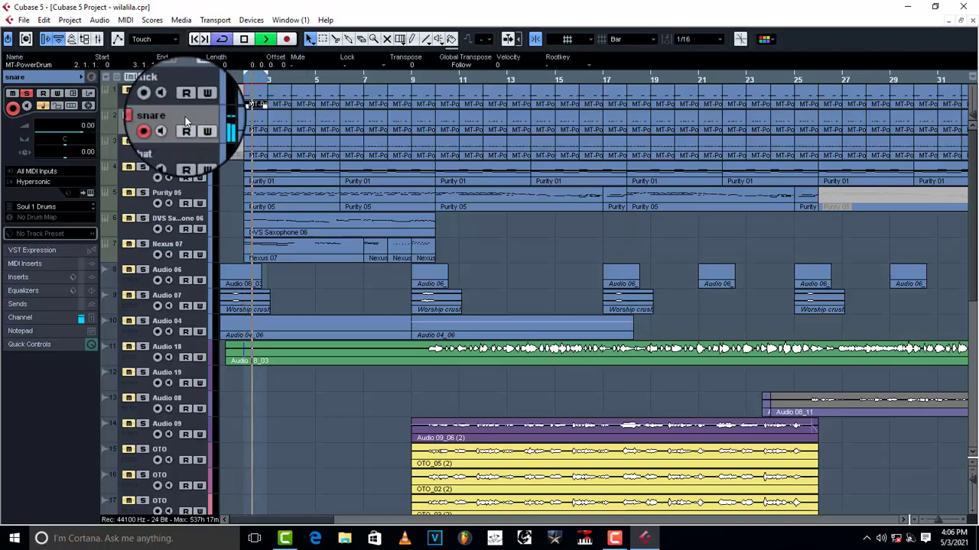
left_click(144, 92)
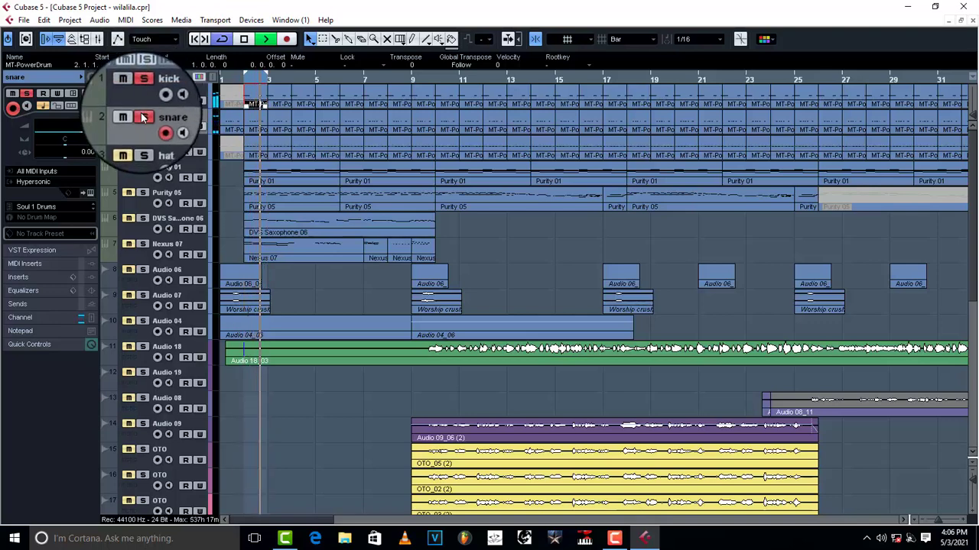
left_click(143, 117)
left_click(145, 91)
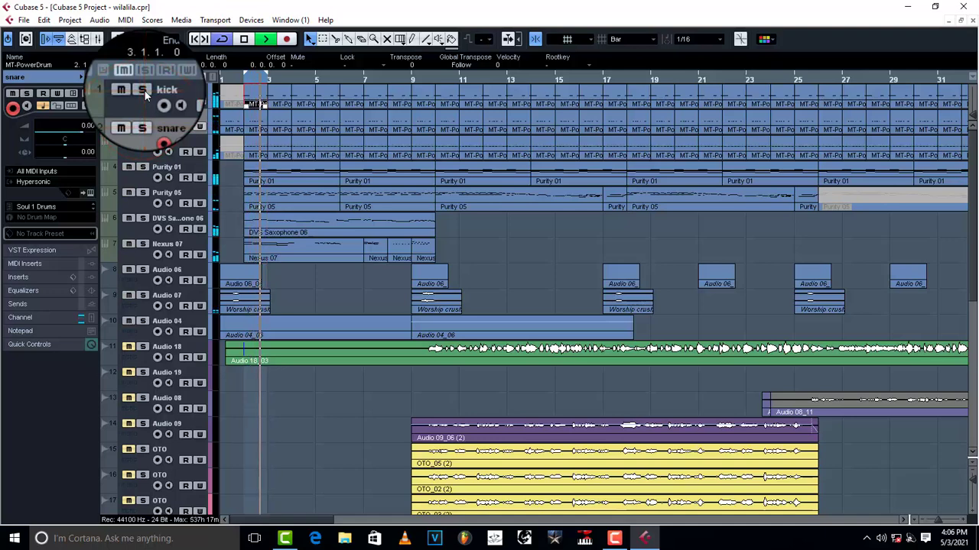
key("space")
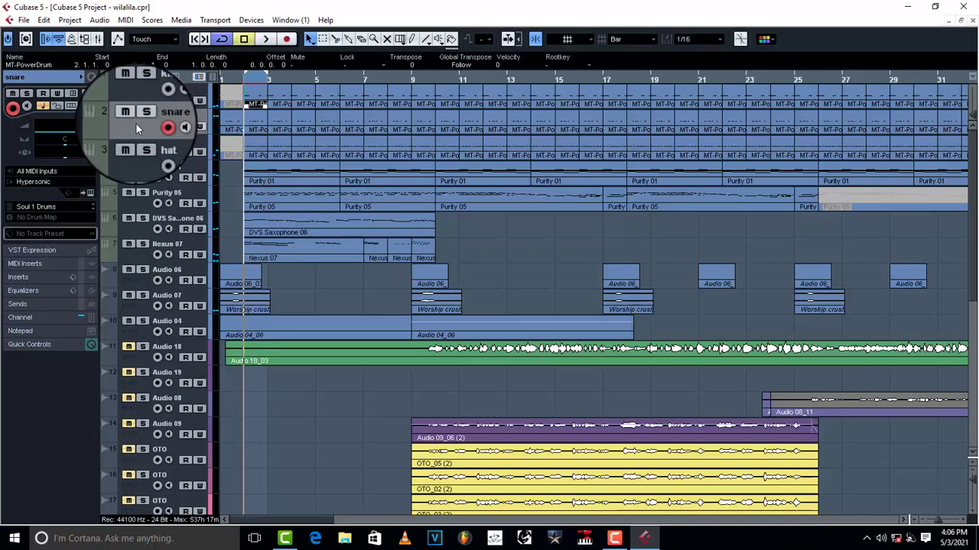
Step: Open the mixer, move its window fully into view and bring the kick and snare channels into sight
left_click(97, 40)
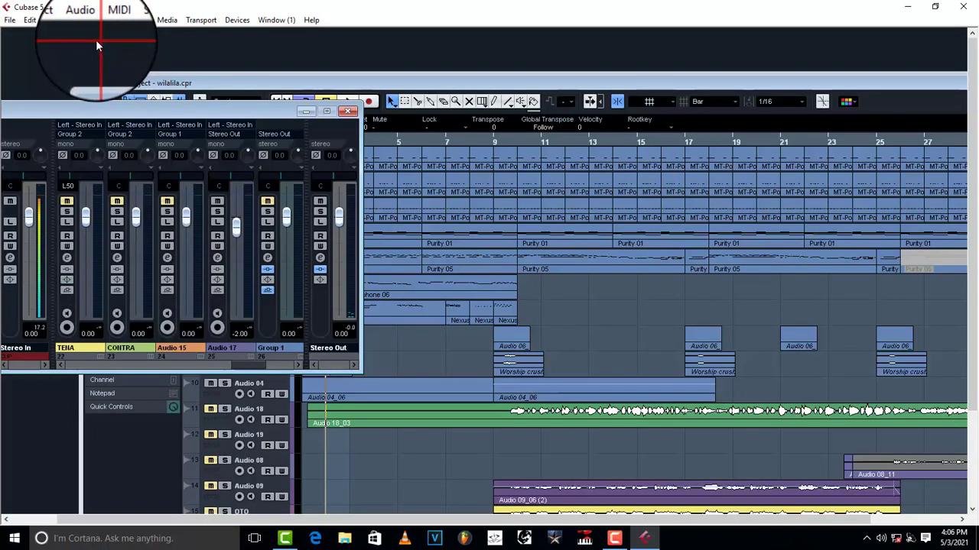
left_click_drag(184, 113, 413, 124)
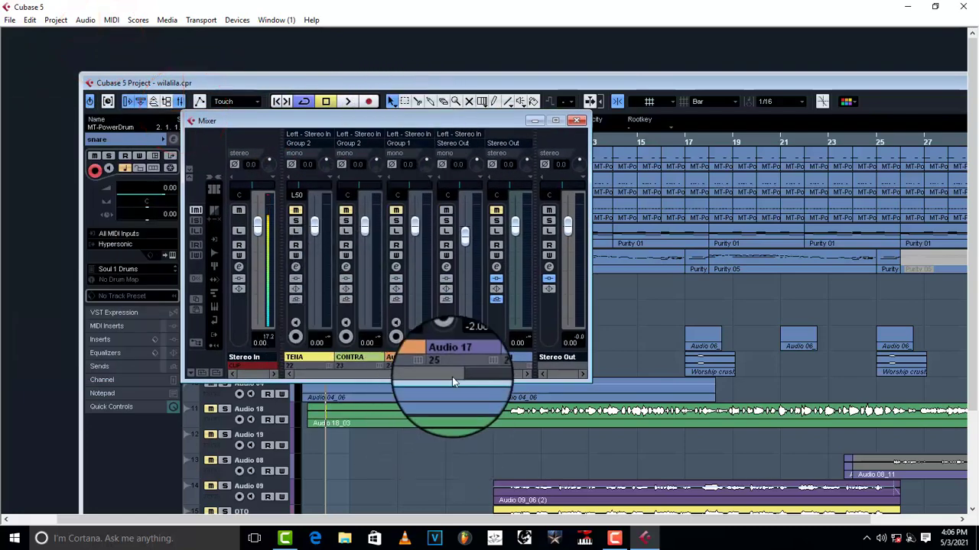
left_click(576, 120)
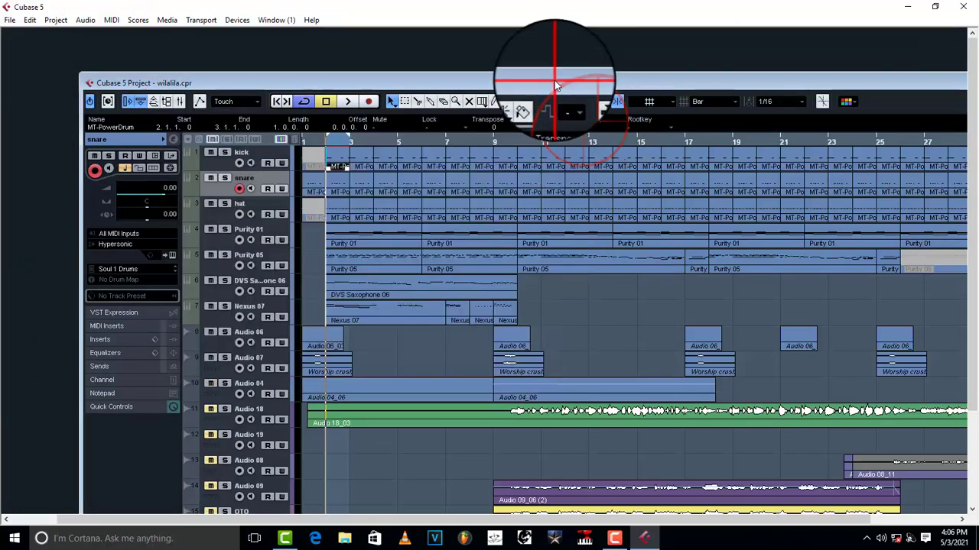
double_click(556, 84)
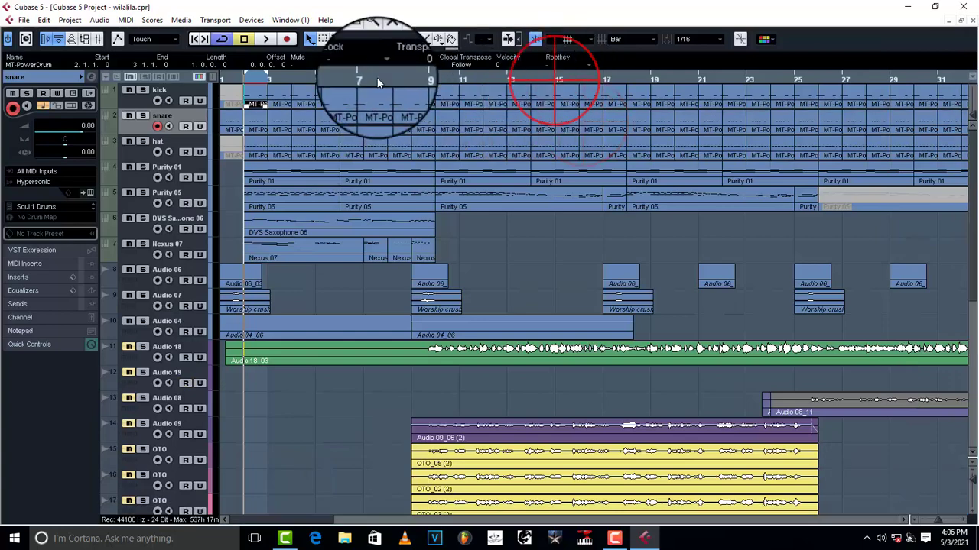
left_click(99, 40)
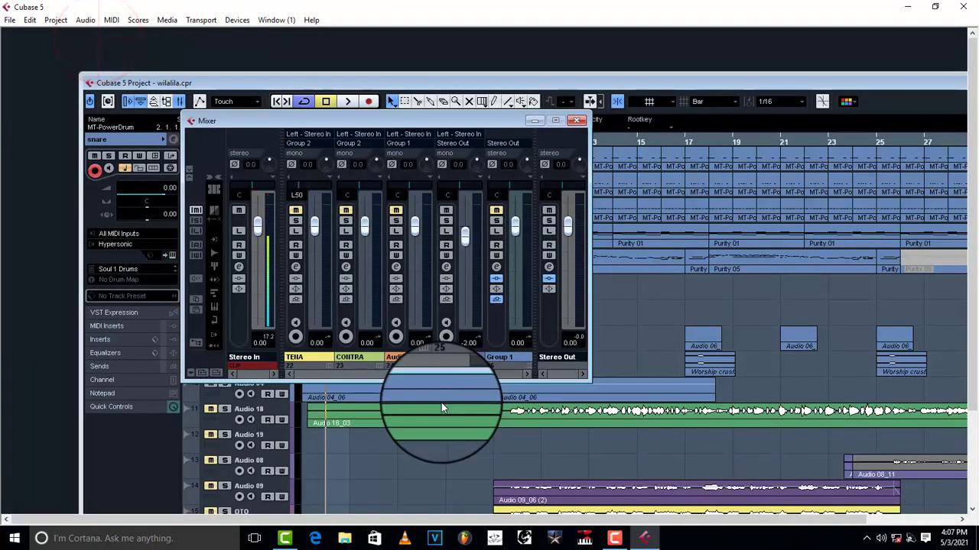
left_click_drag(485, 375, 312, 384)
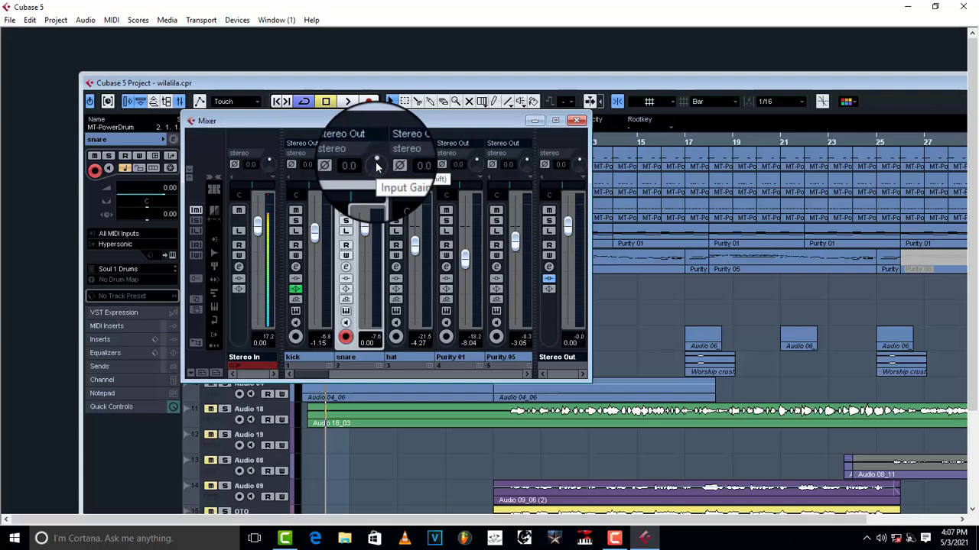
Step: Try small input gain changes on the snare channel and reset the gain to 0
scroll(376, 161, "down", 2)
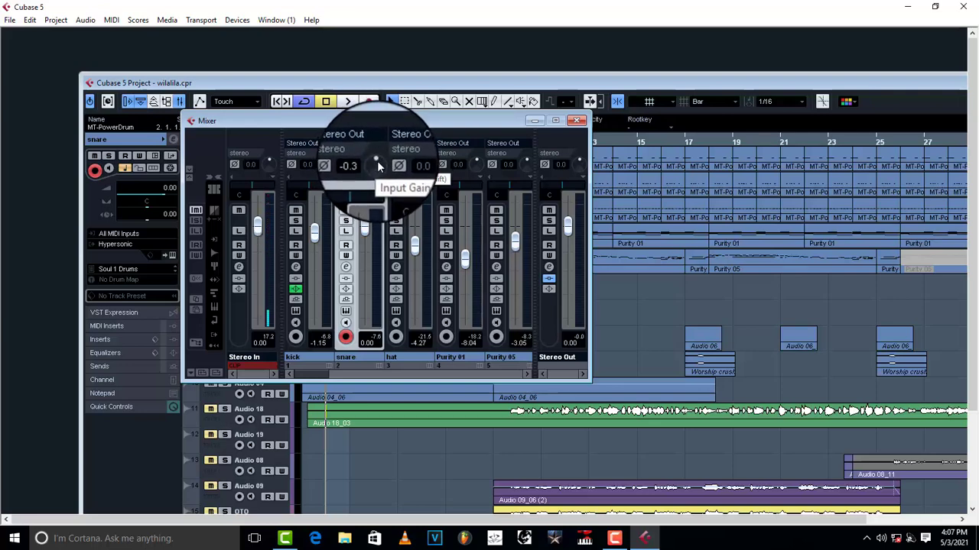
scroll(376, 165, "up", 20)
scroll(377, 165, "down", 20)
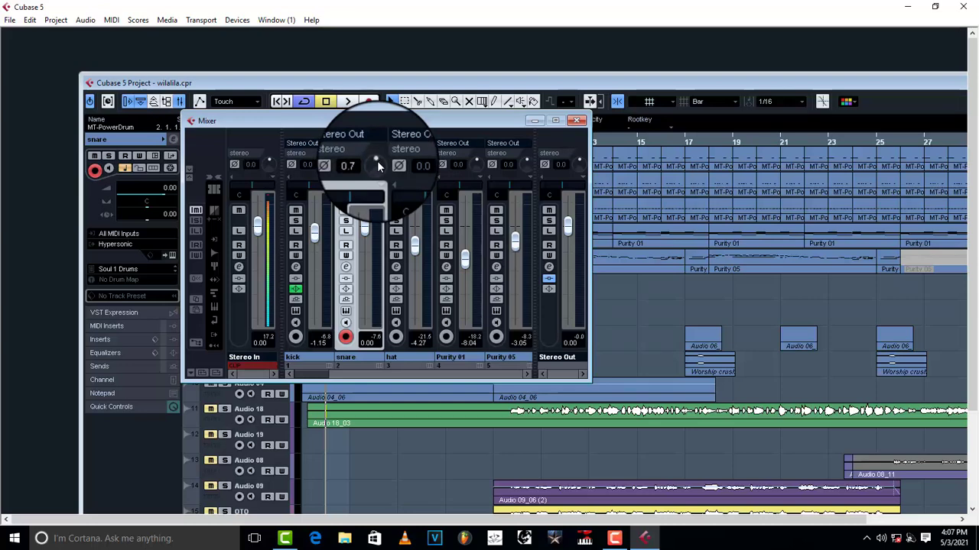
double_click(356, 165)
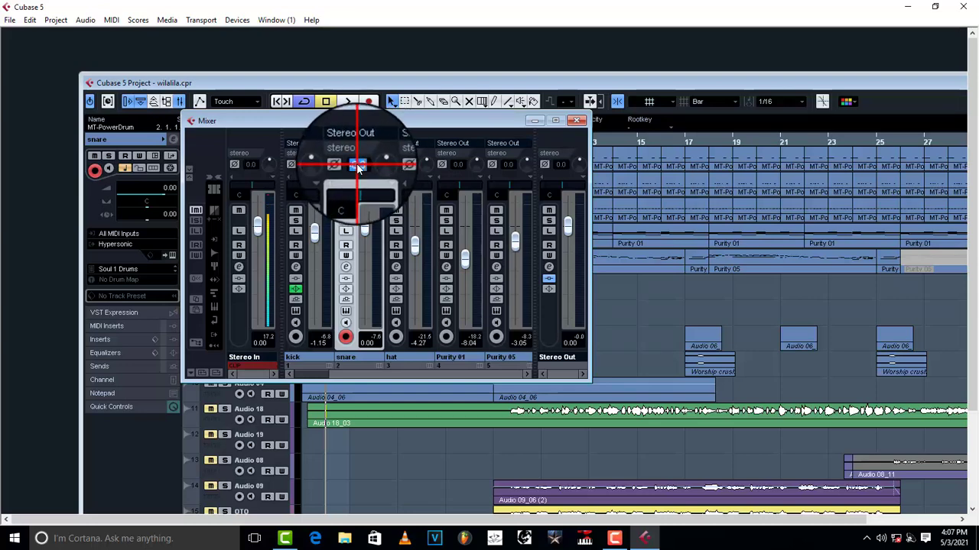
type("0")
key("Return")
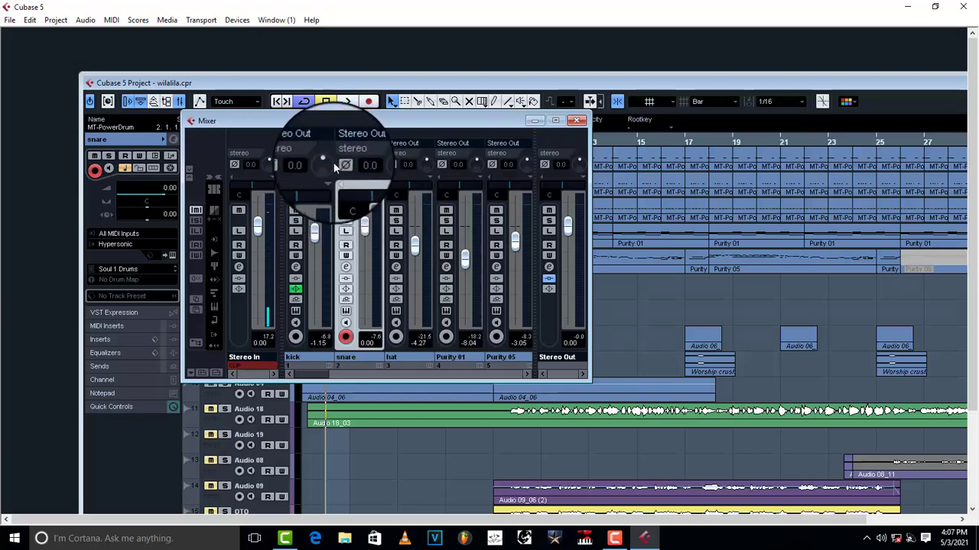
Step: Try the kick's input gain at -2.0 and at other levels during loop playback, reset it to 0 and stop
scroll(327, 165, "down", 5)
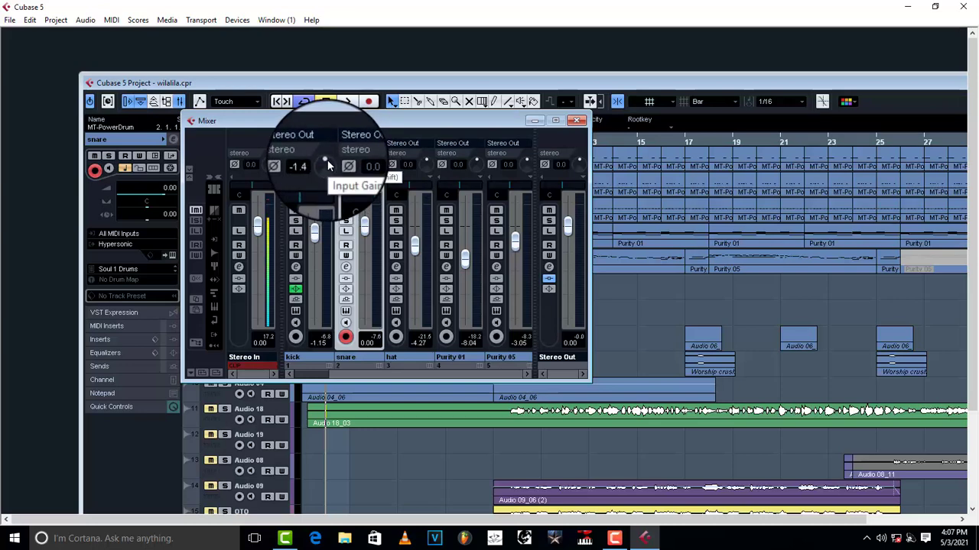
scroll(327, 160, "down", 6)
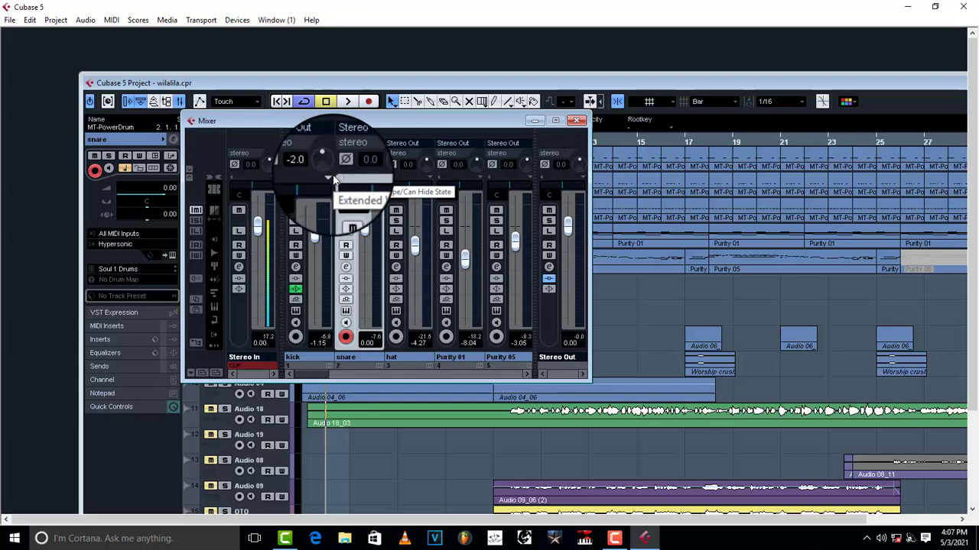
key("space")
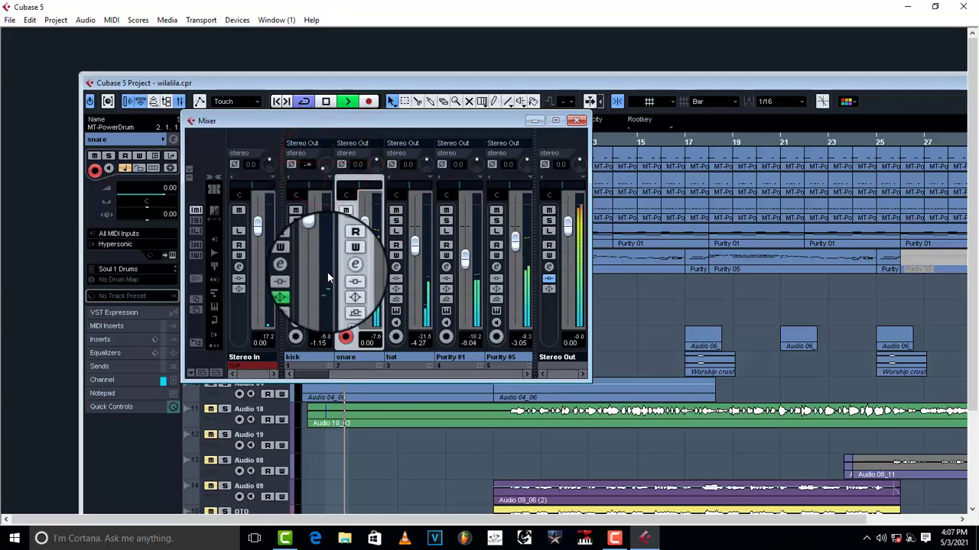
left_click_drag(328, 273, 328, 159)
double_click(309, 165)
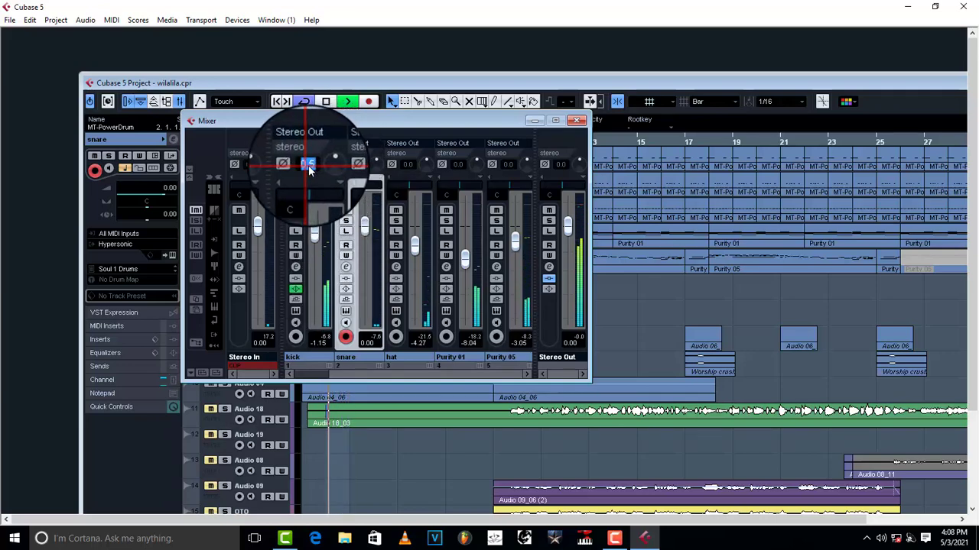
key("BackSpace")
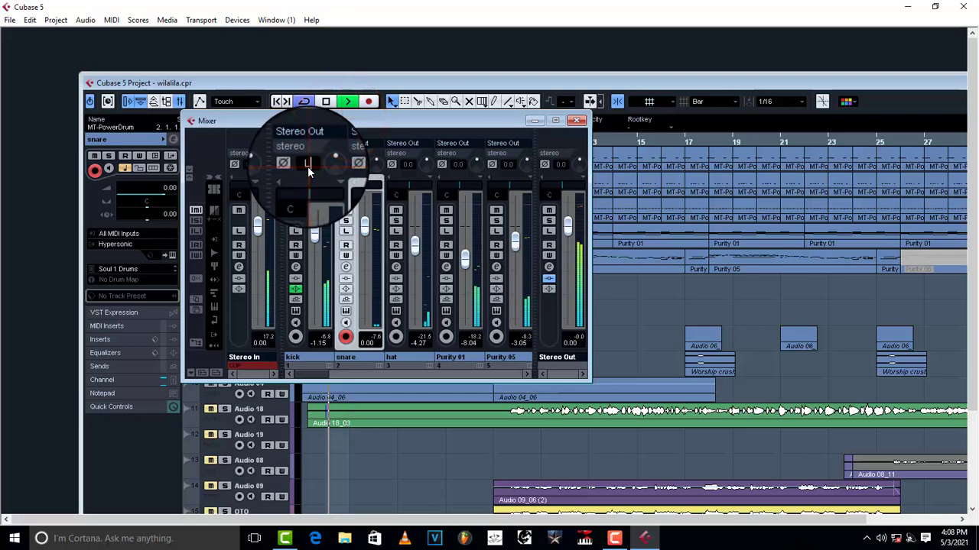
key("space")
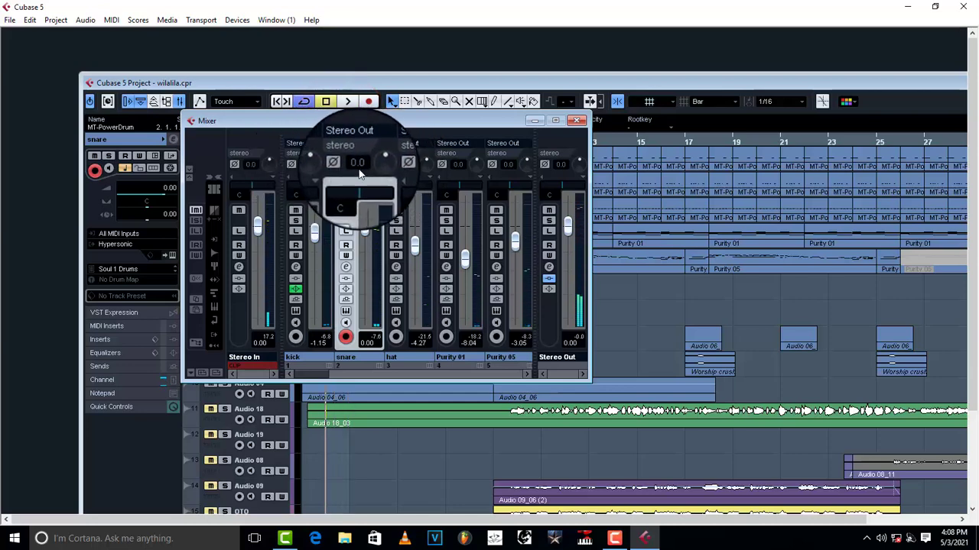
Step: Set the snare's input gain to -2.0, check it in the playing loop, and return from the mixer to the maximized project window
left_click(358, 164)
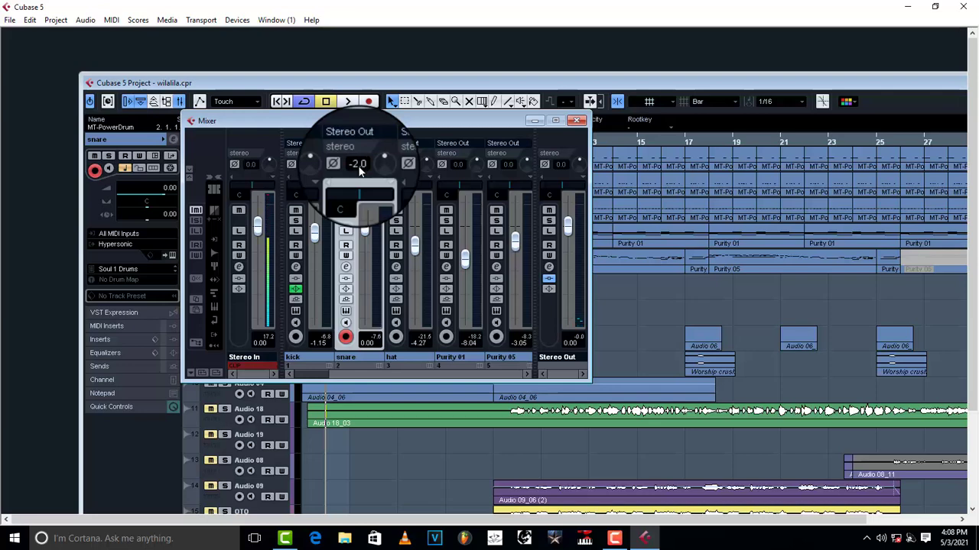
key("space")
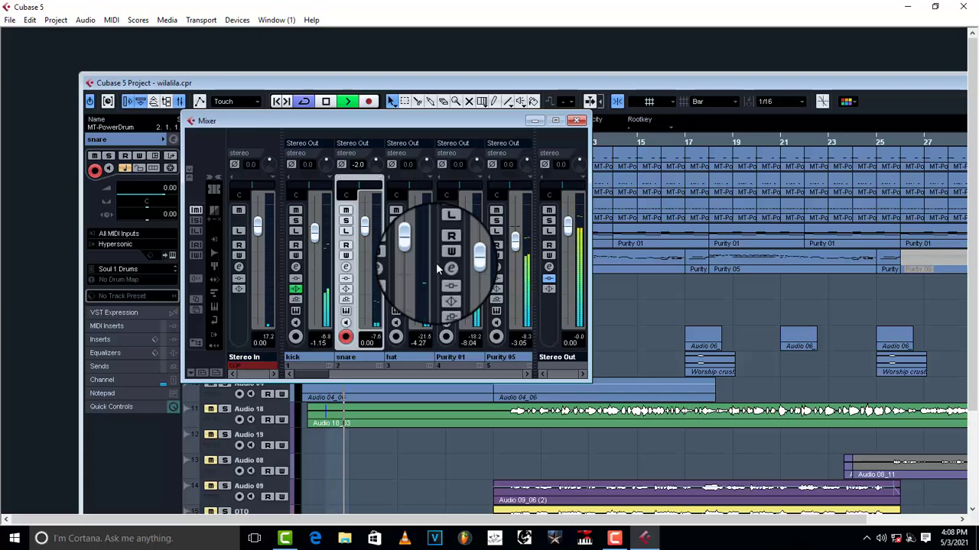
key("space")
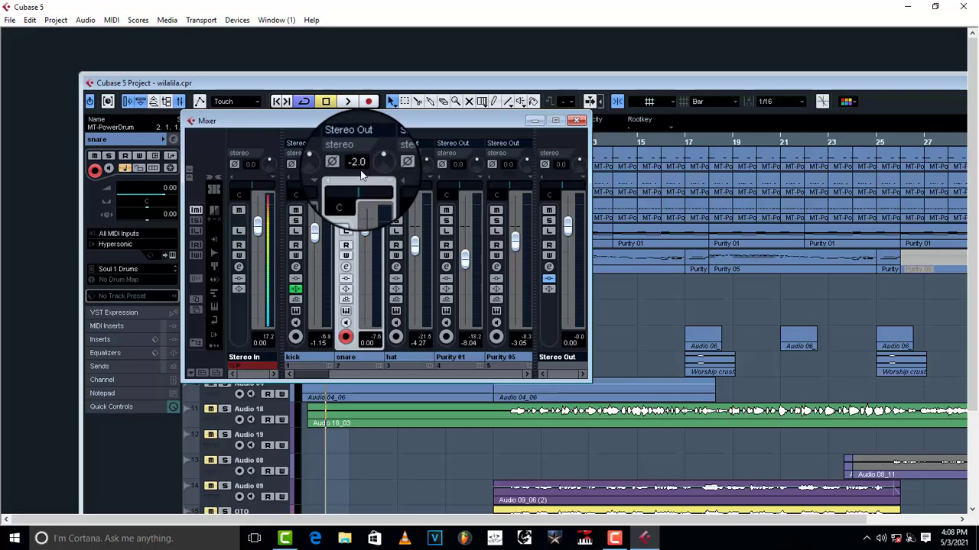
left_click(576, 120)
double_click(570, 83)
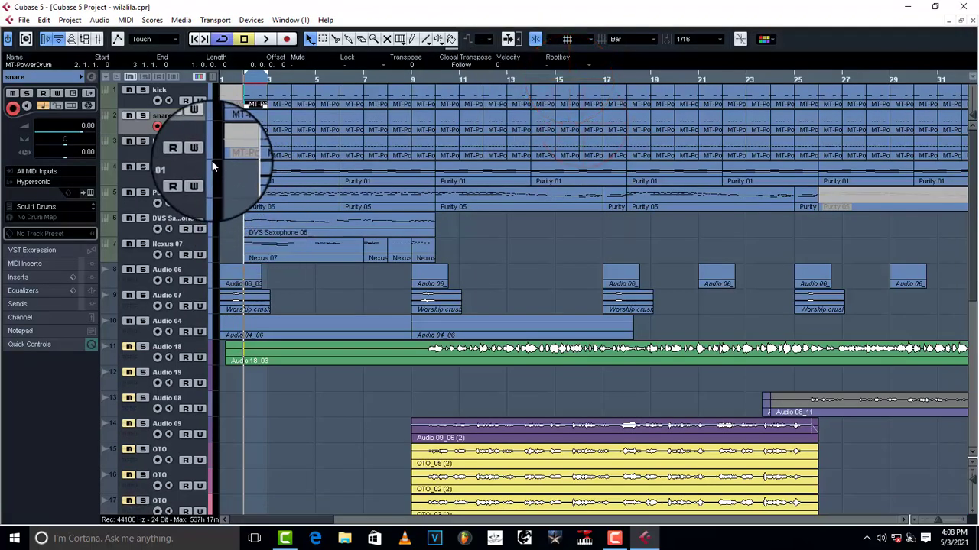
Step: Solo the hat track, listen to it in the loop, and view its Hypersonic instrument patch before stopping playback
left_click(140, 150)
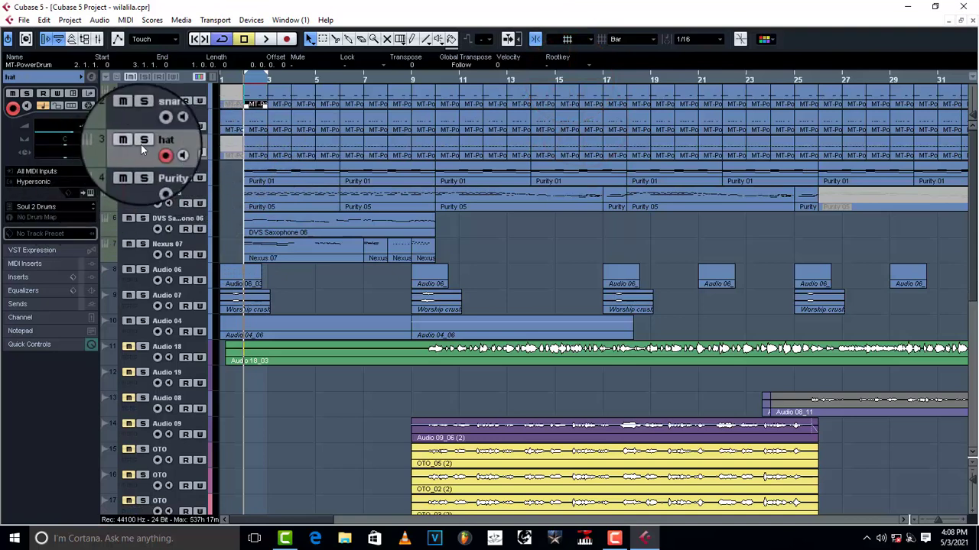
left_click(144, 141)
key("space")
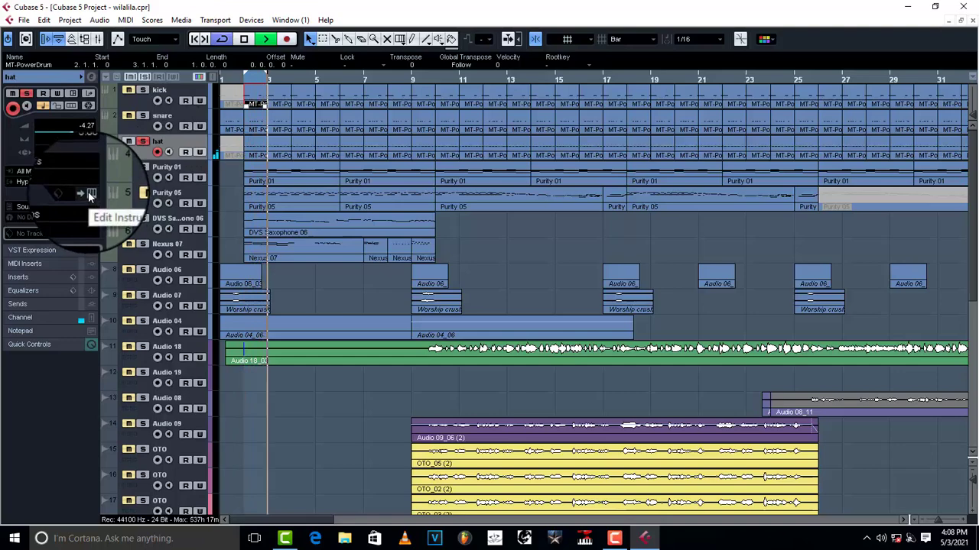
left_click(90, 193)
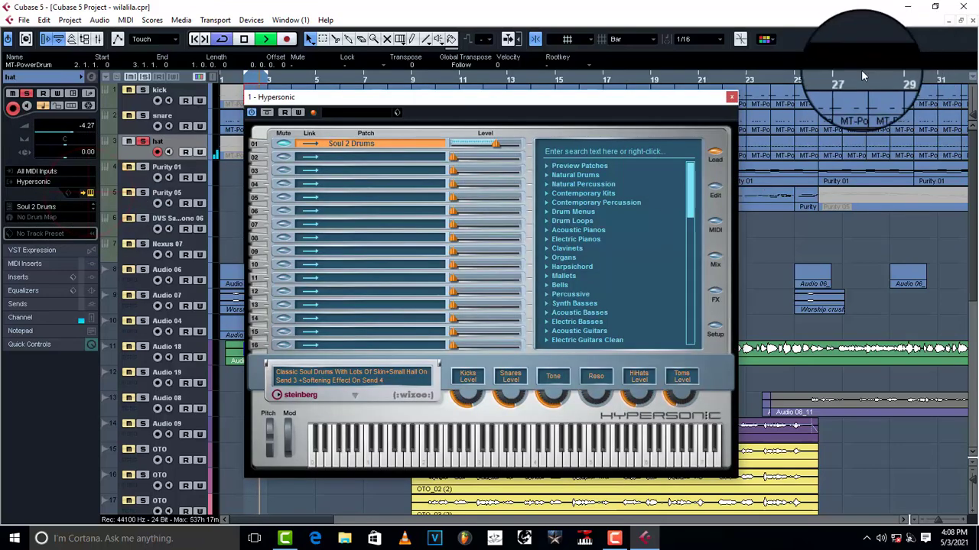
left_click(731, 97)
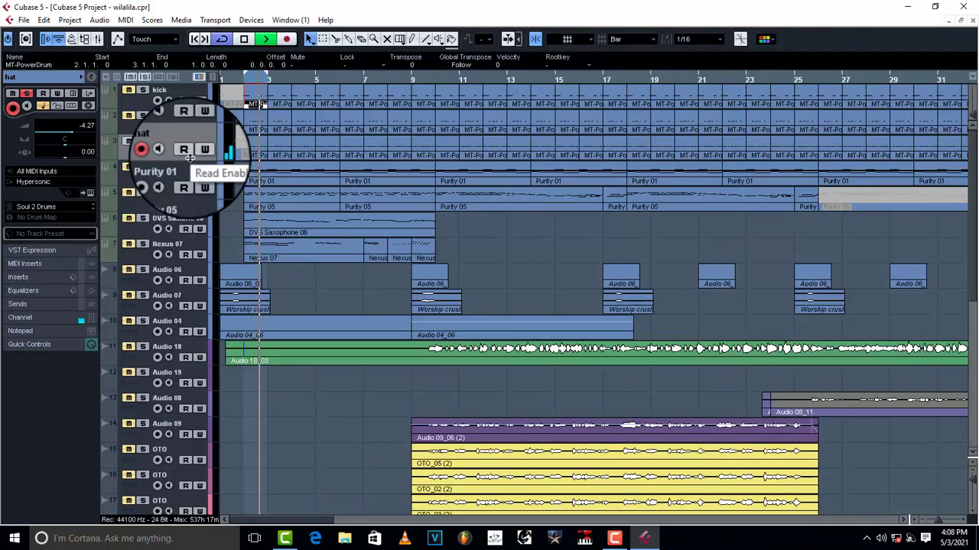
key("space")
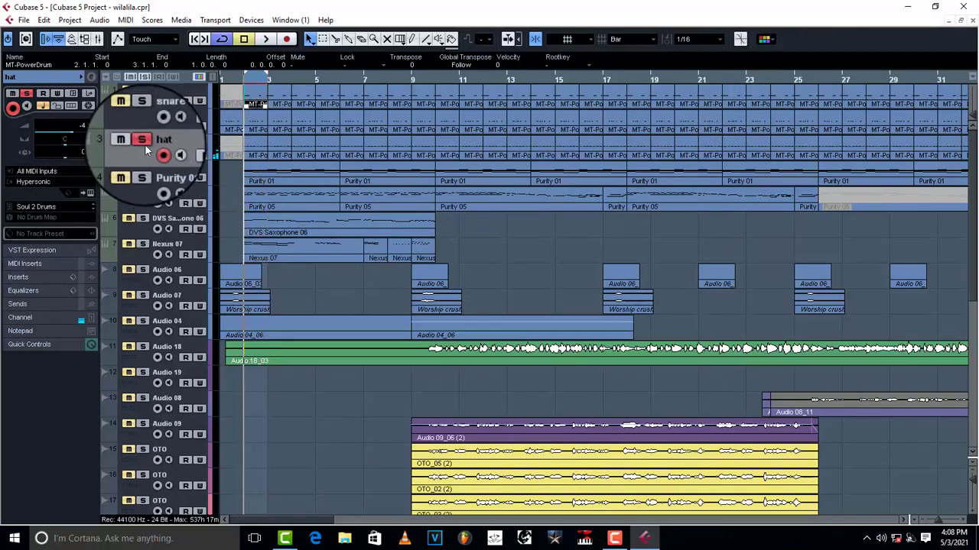
Step: Clear the hat's solo and listen to it within the full mix in the loop
left_click(146, 150)
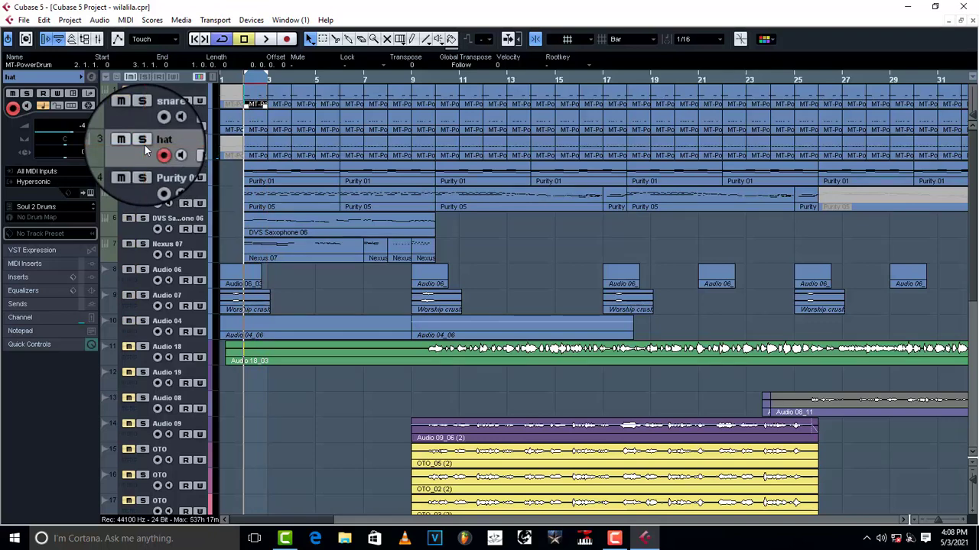
key("space")
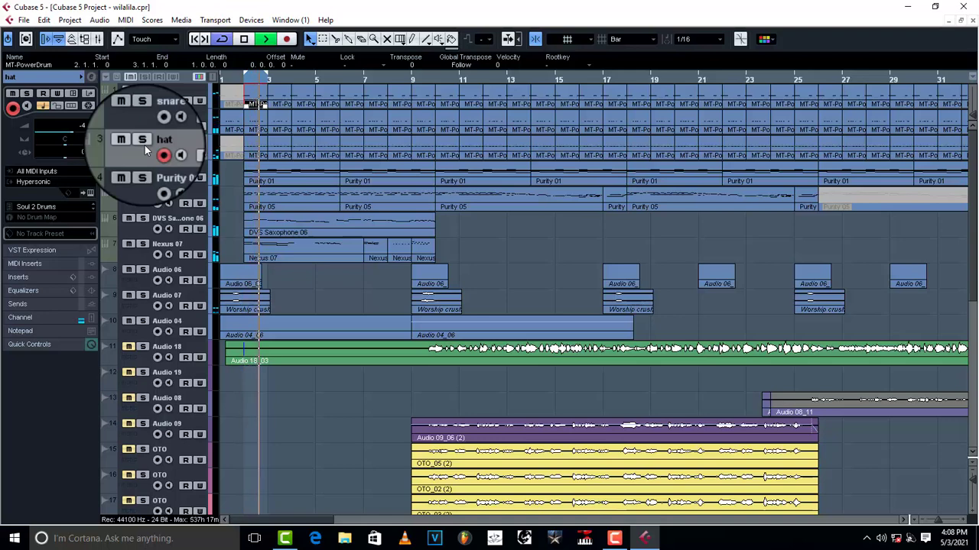
key("space")
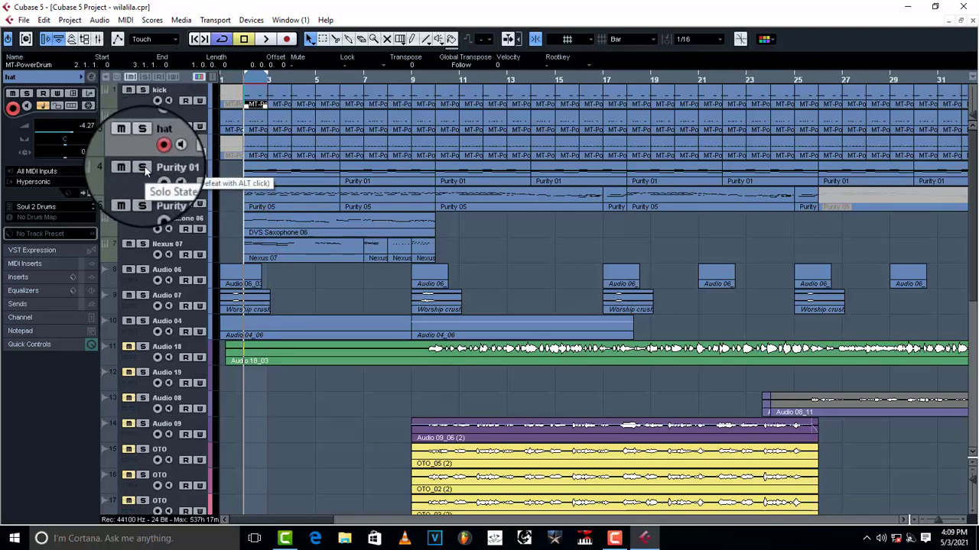
Step: View the Purity 01 track's instrument, examining its layered sounds in the mixer and its preset list, and close it
left_click(132, 180)
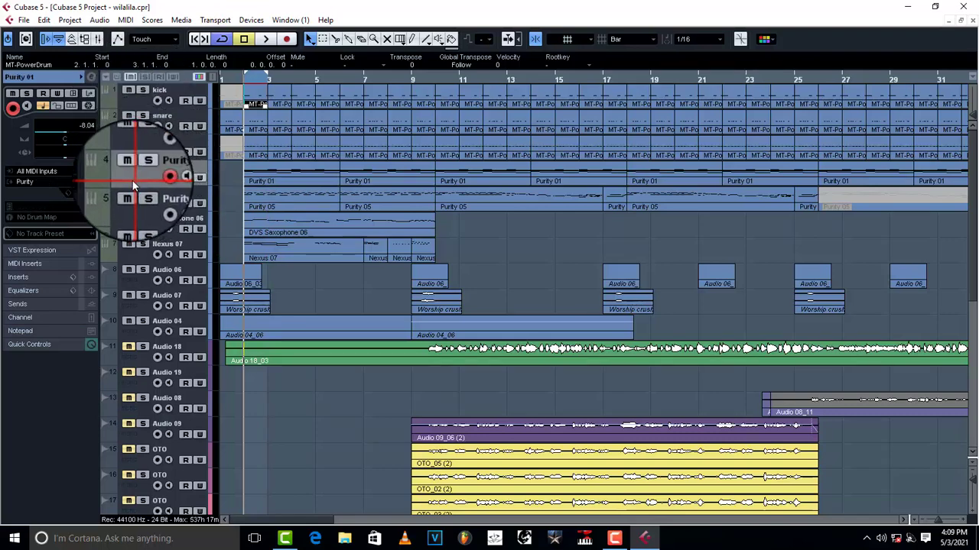
left_click(91, 193)
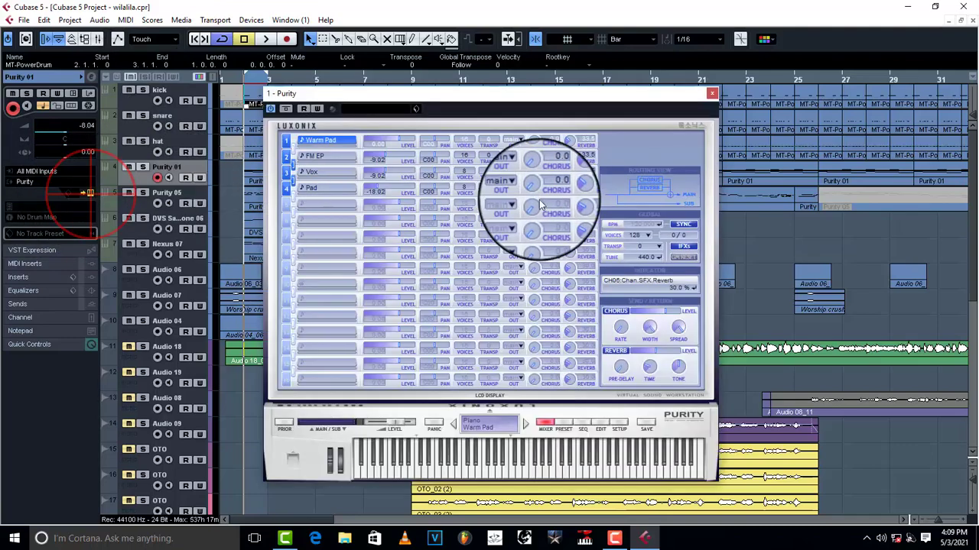
left_click(712, 94)
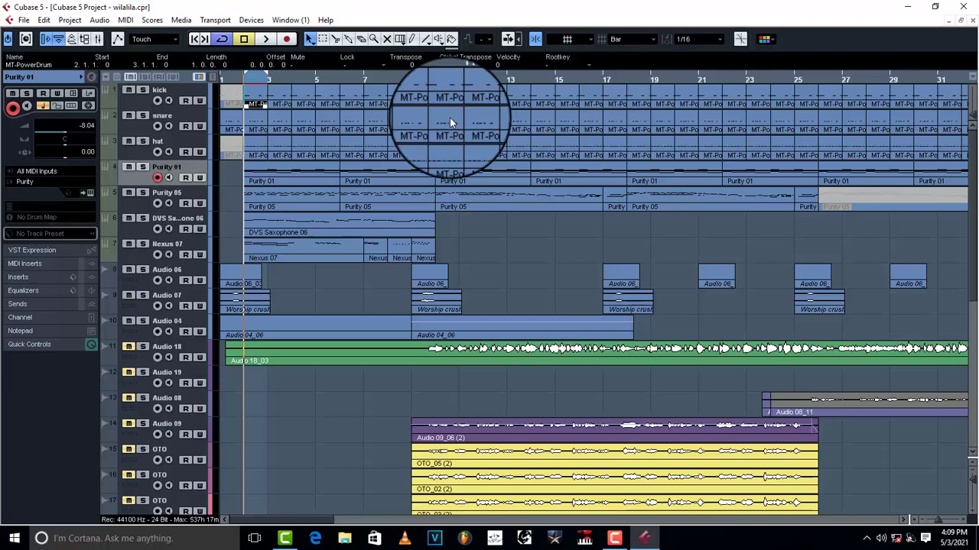
left_click(91, 192)
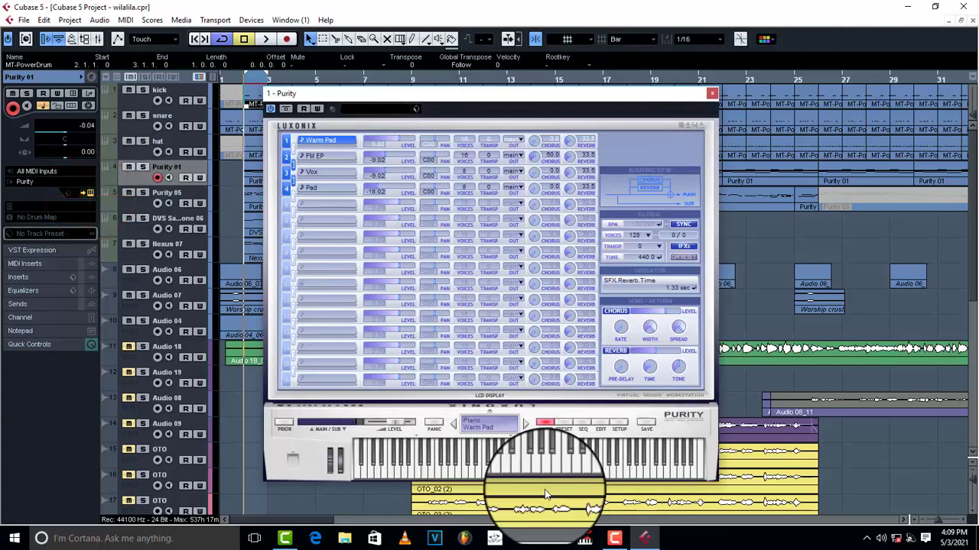
left_click(567, 427)
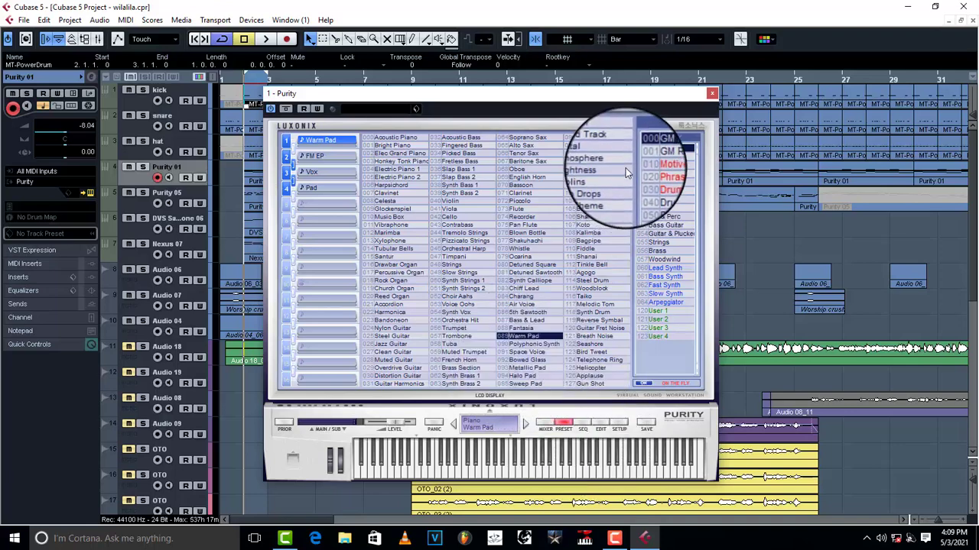
left_click(712, 96)
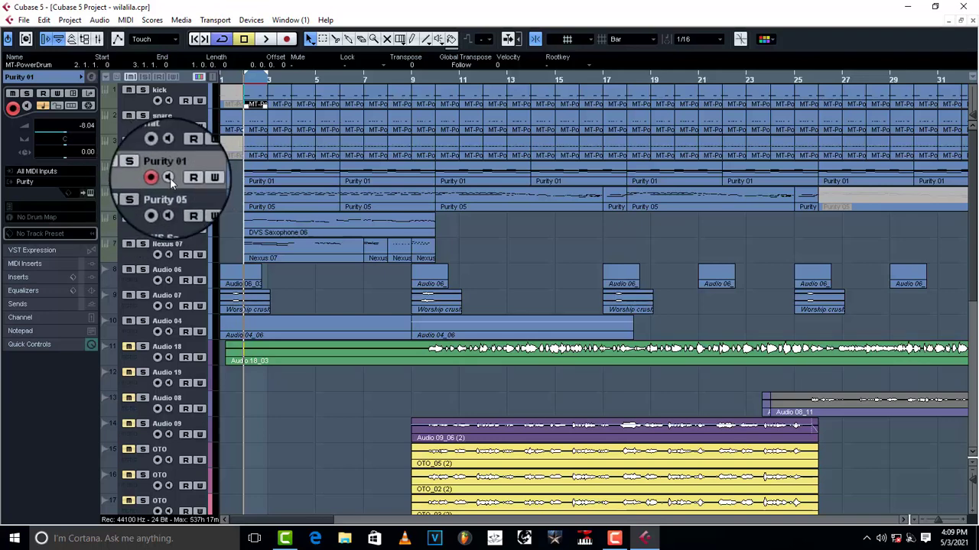
Step: Set the Purity 01 track's volume to -10.23 while the loop plays, and stop playback
left_click(144, 170)
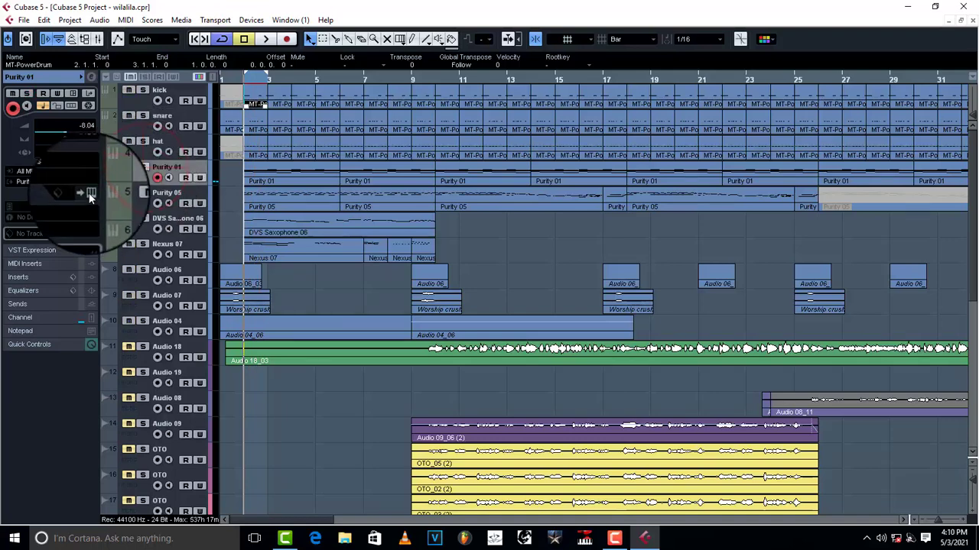
left_click(33, 278)
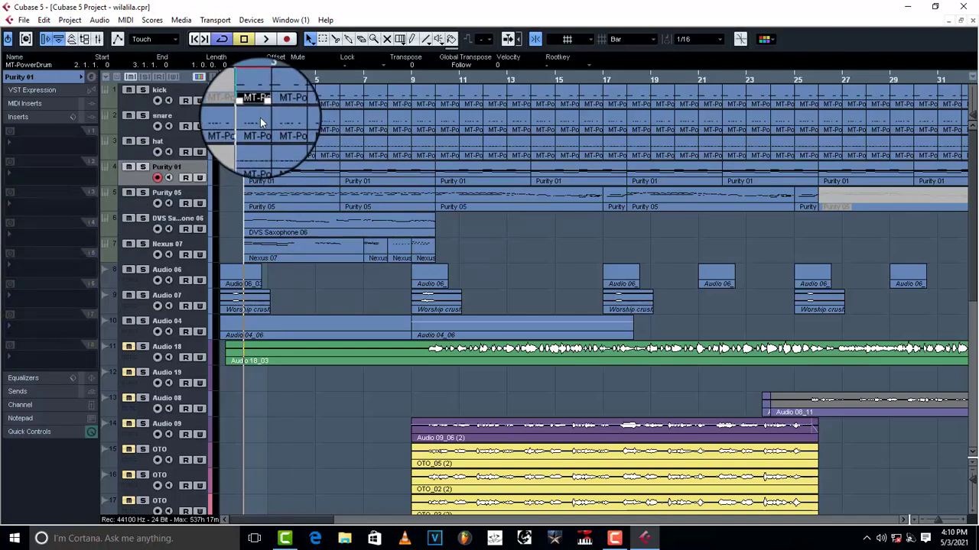
key("space")
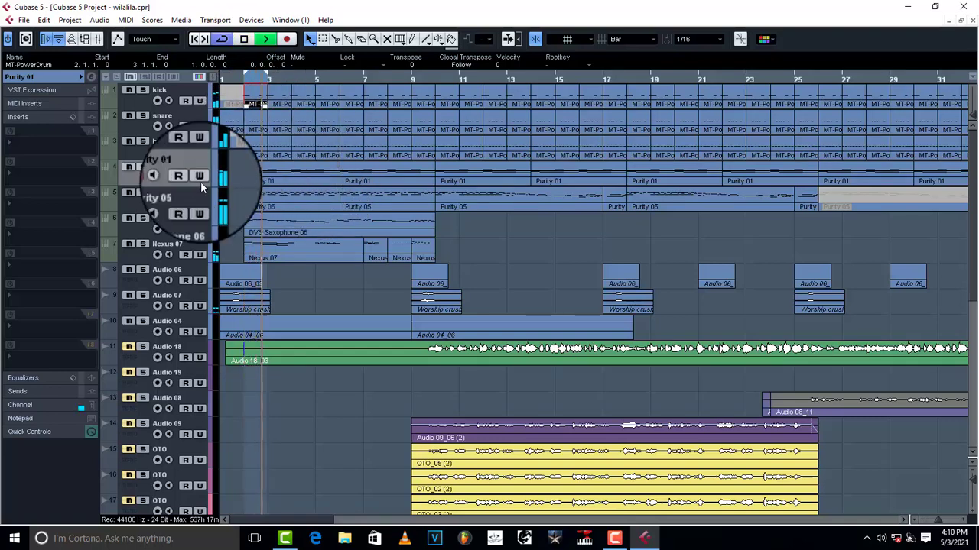
left_click(35, 79)
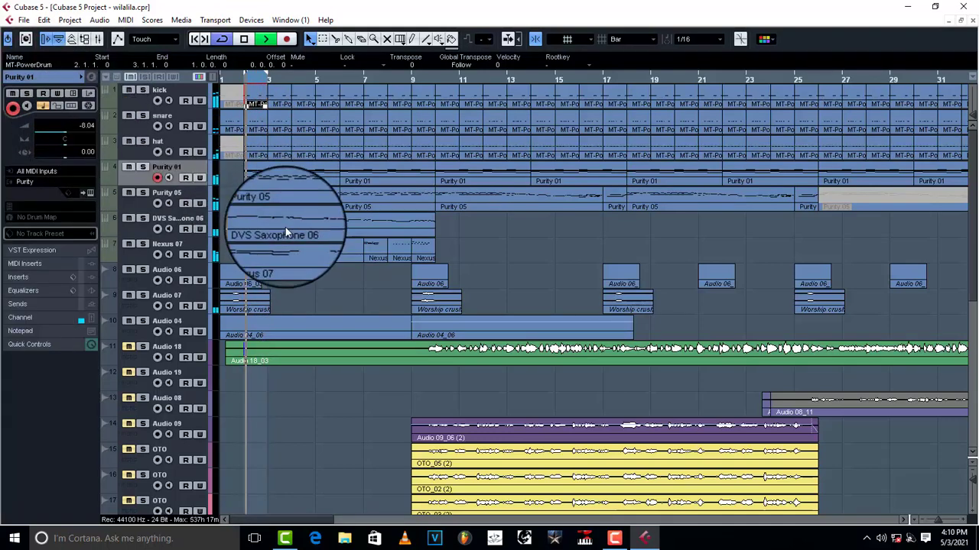
left_click_drag(77, 138, 66, 137)
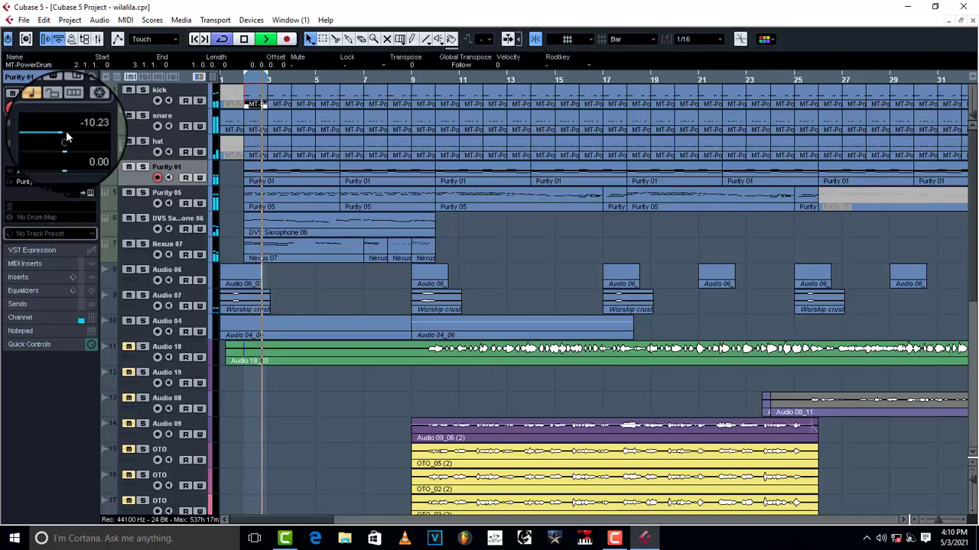
key("space")
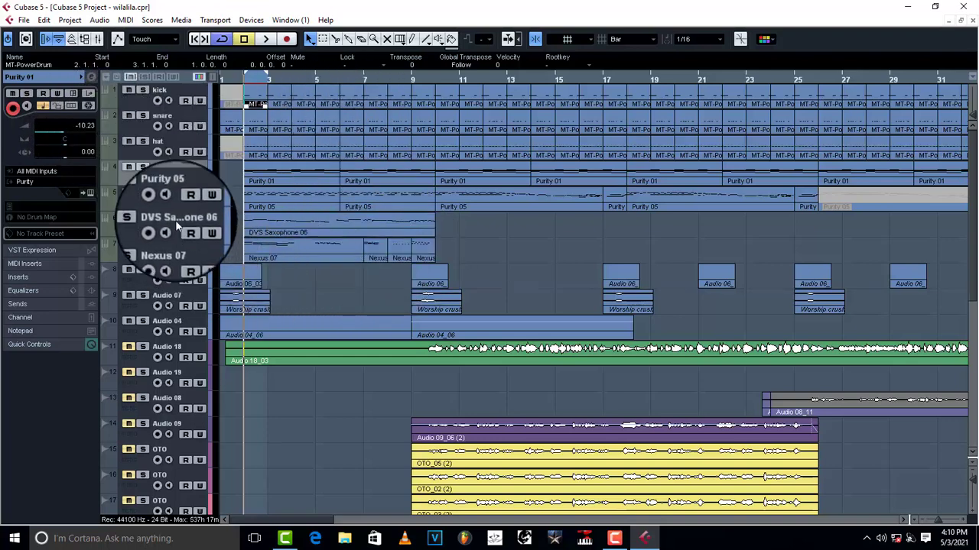
Step: Solo the Purity 05 track, listen to it in the loop while viewing its Keyzone Classic instrument, and stop
left_click(149, 201)
left_click(148, 197)
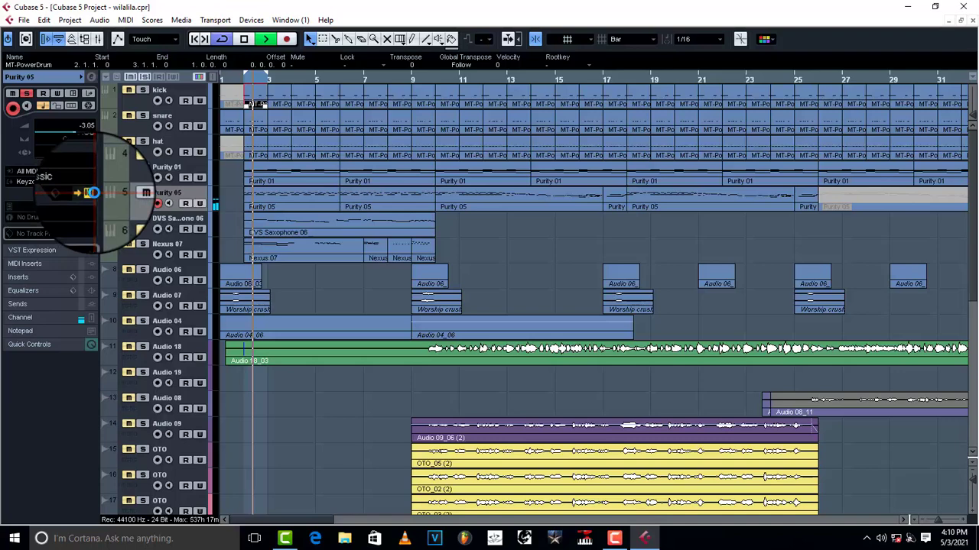
left_click(91, 193)
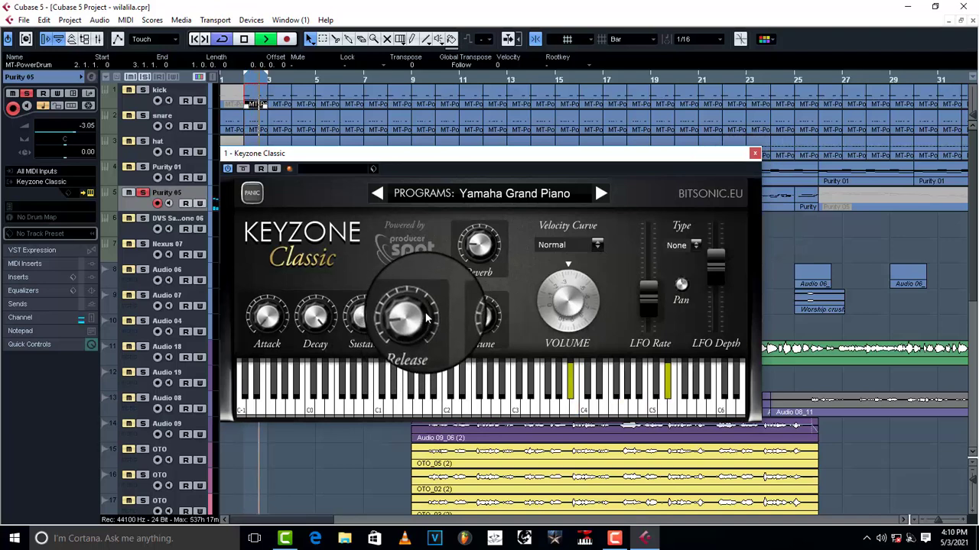
key("space")
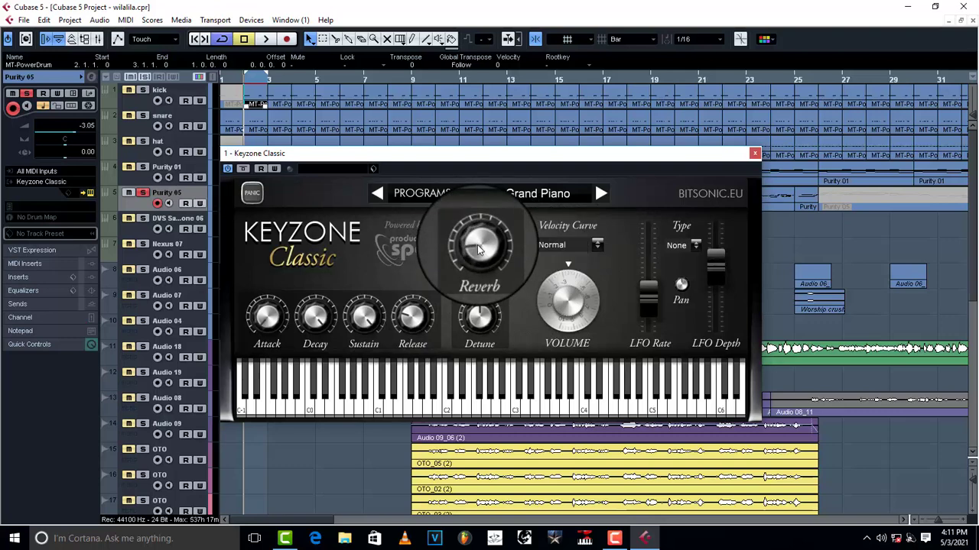
left_click(754, 153)
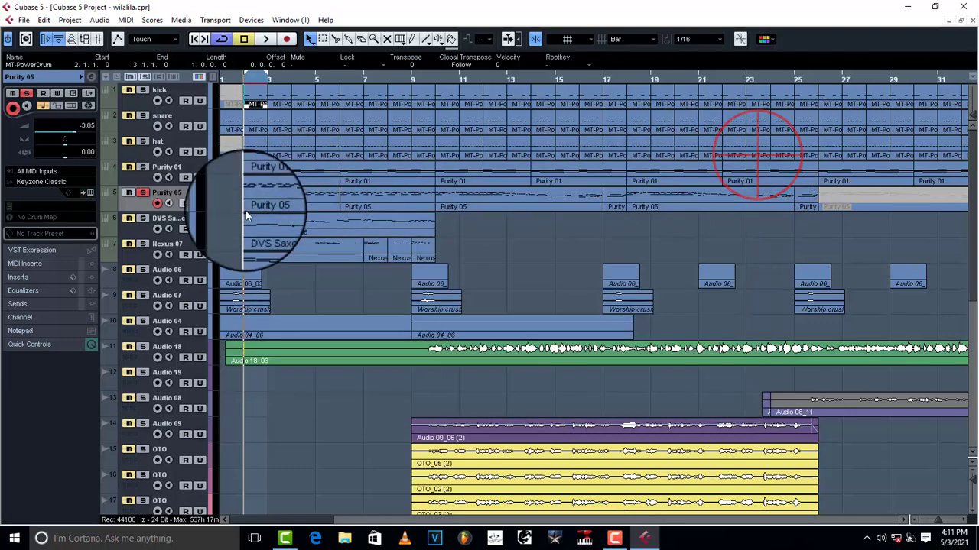
Step: Solo Purity 05 during loop playback and load Reverb A into its first insert slot
left_click(30, 277)
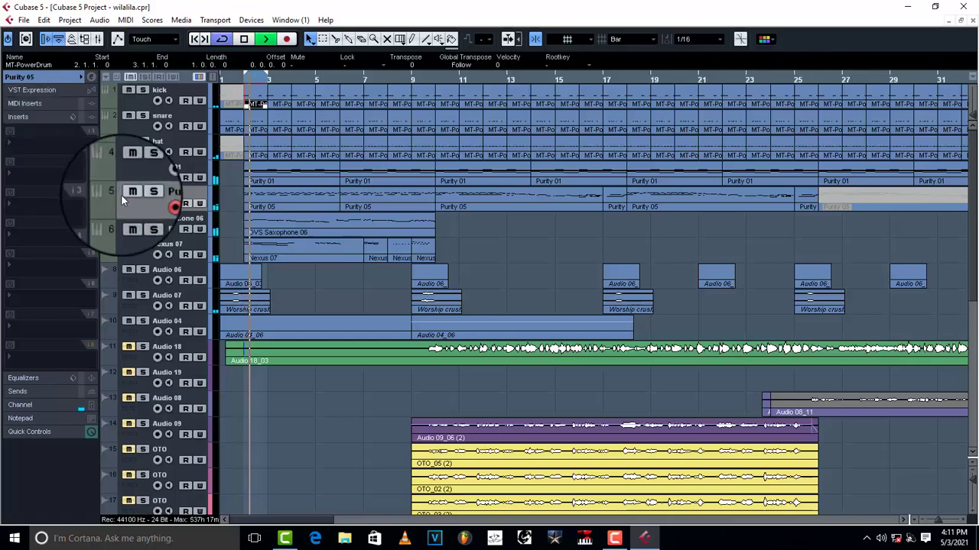
left_click(143, 193)
left_click(28, 161)
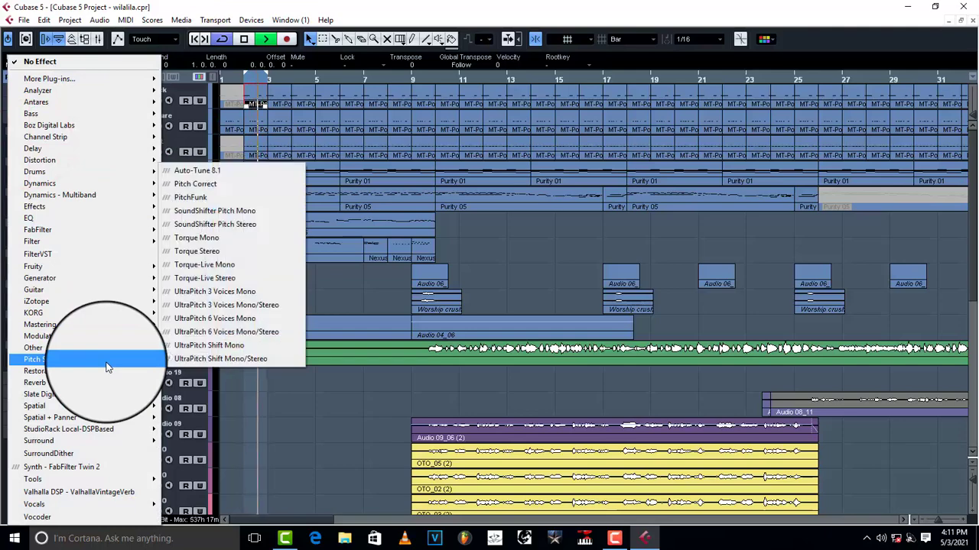
mouse_move(81, 380)
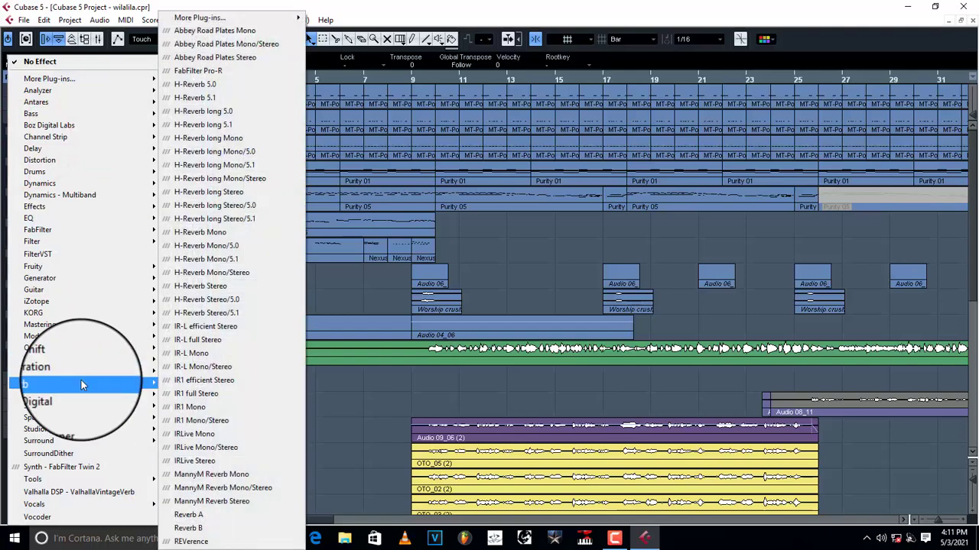
left_click(246, 518)
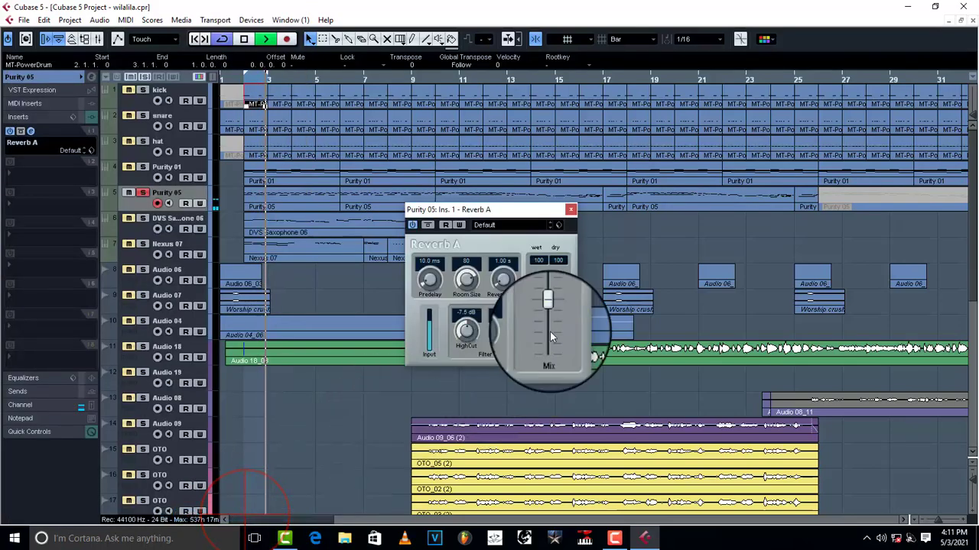
Step: Set Reverb A's mix to 40 wet and 100 dry while checking it in the full mix, and close its window
left_click_drag(550, 331, 555, 285)
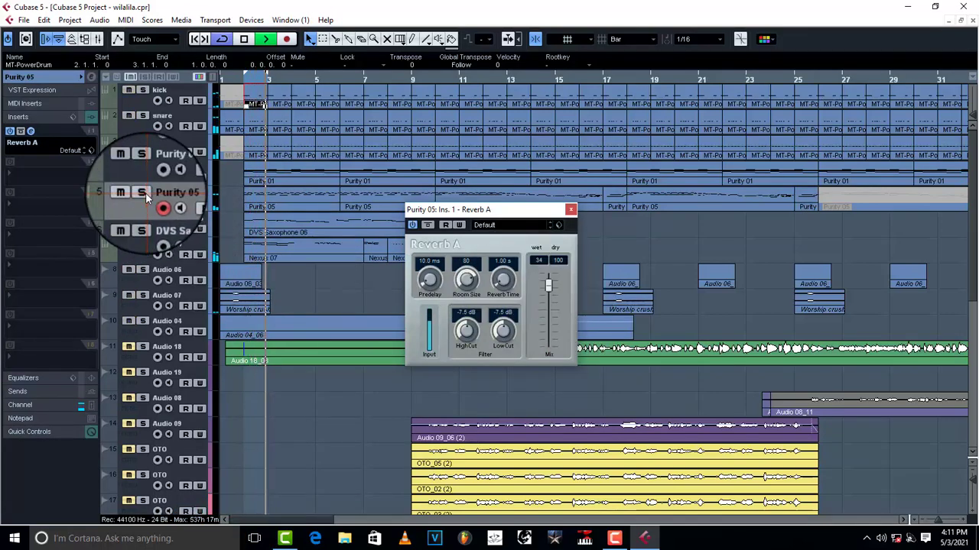
left_click_drag(547, 286, 548, 287)
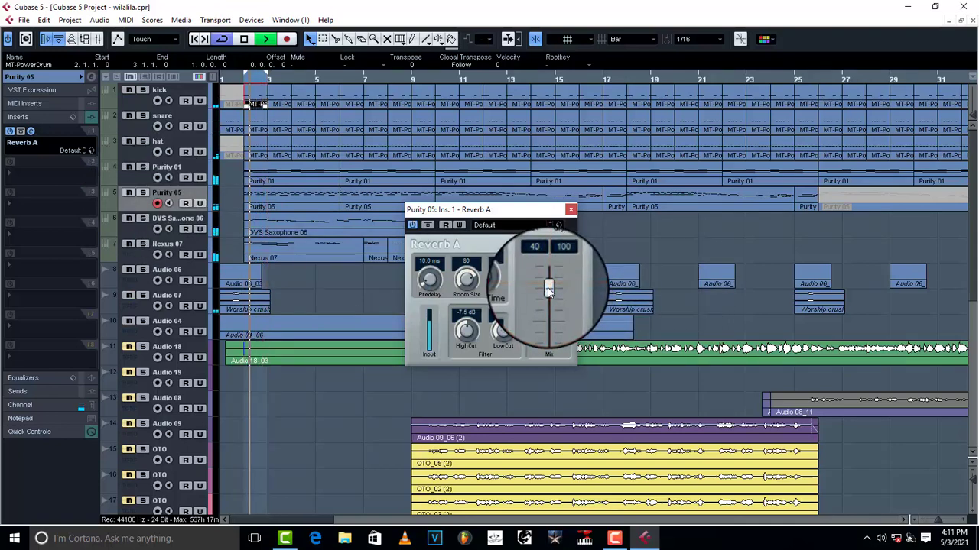
left_click(570, 210)
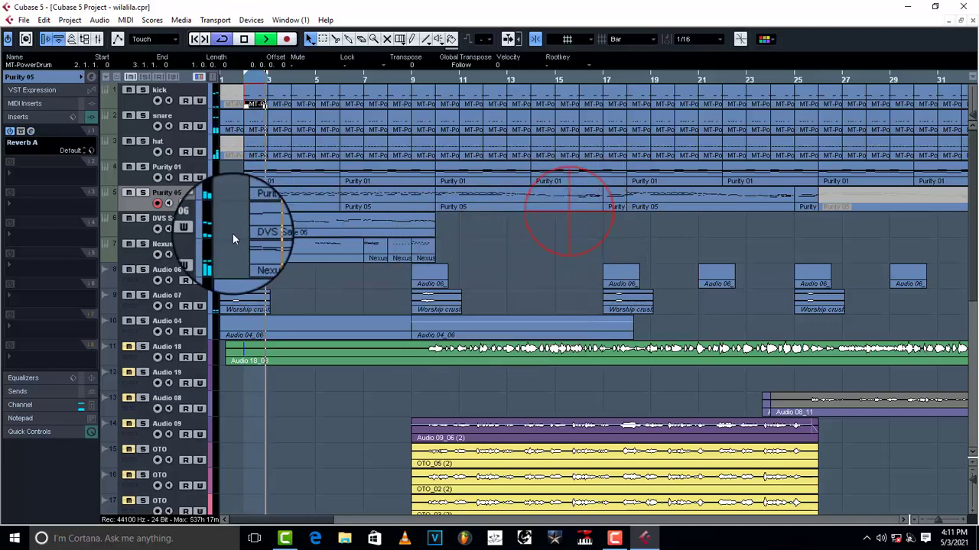
Step: Examine the notes and velocities of Purity 05's first part in the Key Editor
double_click(265, 201)
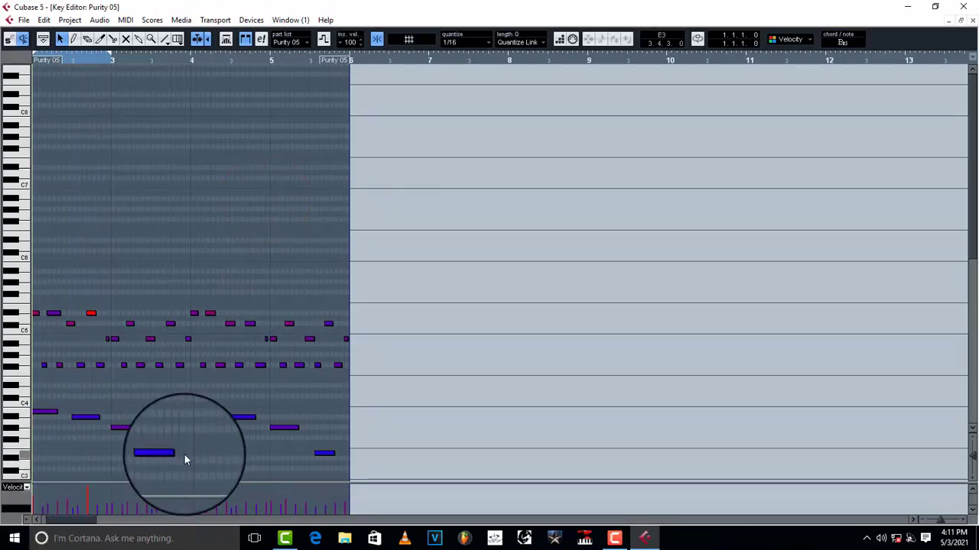
key("h")
key("h")
key("h")
key("h")
key("h")
key("h")
left_click_drag(74, 521, 56, 521)
left_click(383, 314)
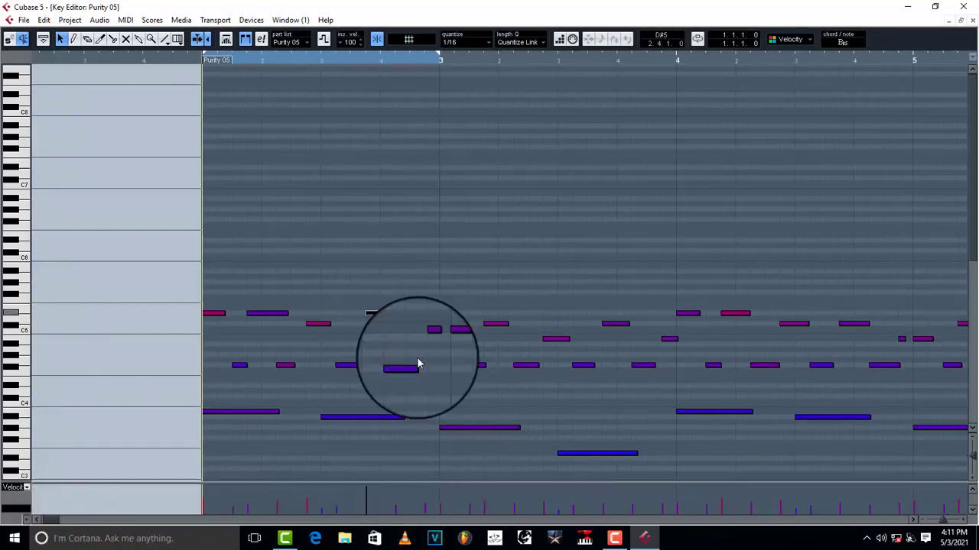
key("g")
key("g")
key("g")
key("g")
key("g")
key("g")
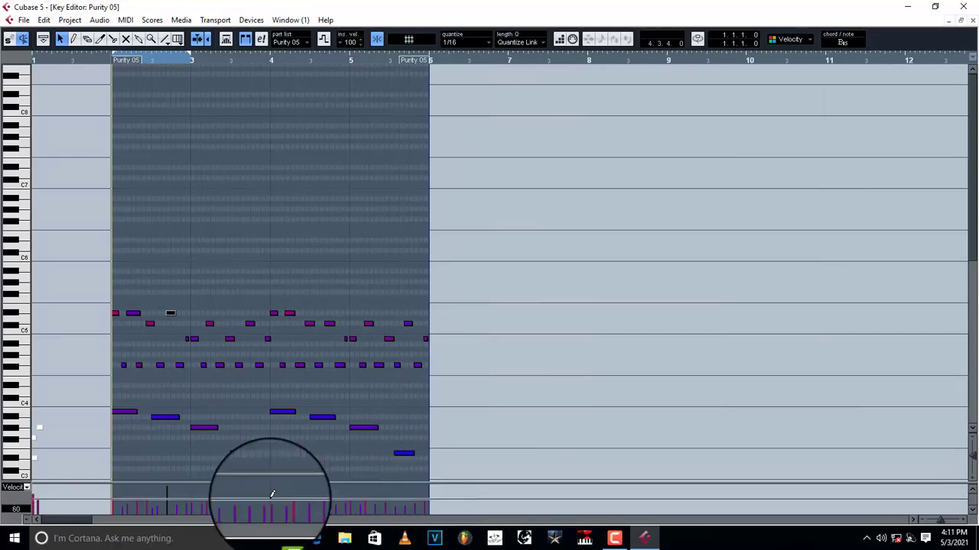
Step: Play the loop with Purity 05's notes in view, return to the project window and stop playback
key("h")
key("h")
key("h")
key("h")
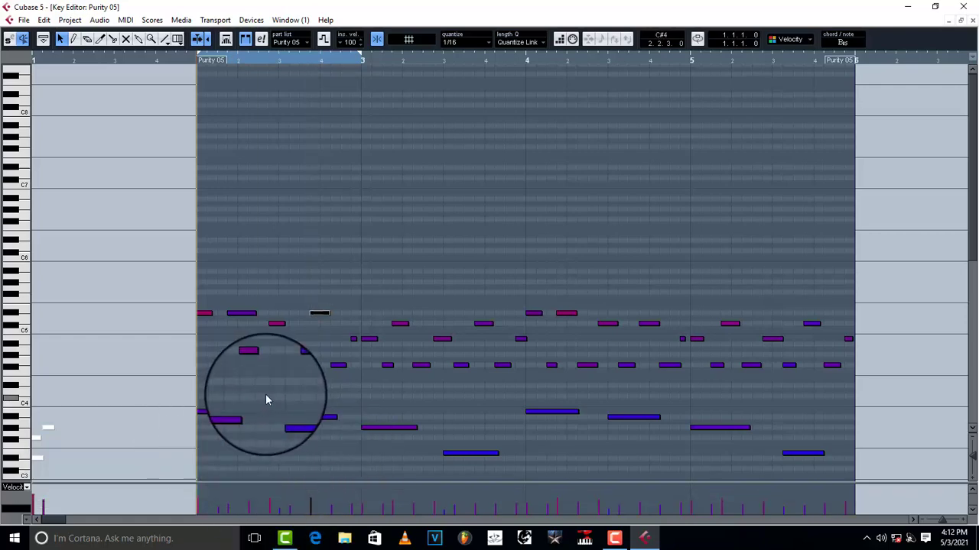
key("space")
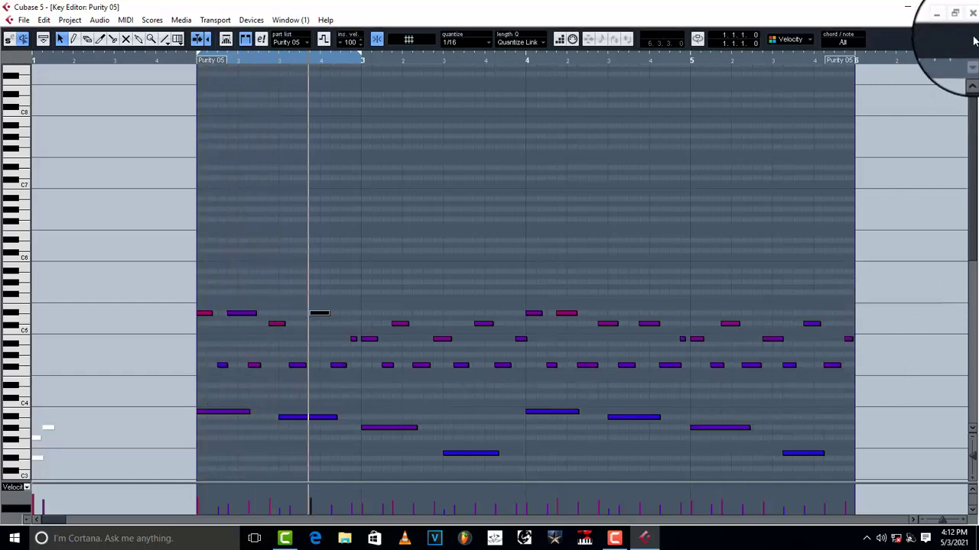
left_click(963, 7)
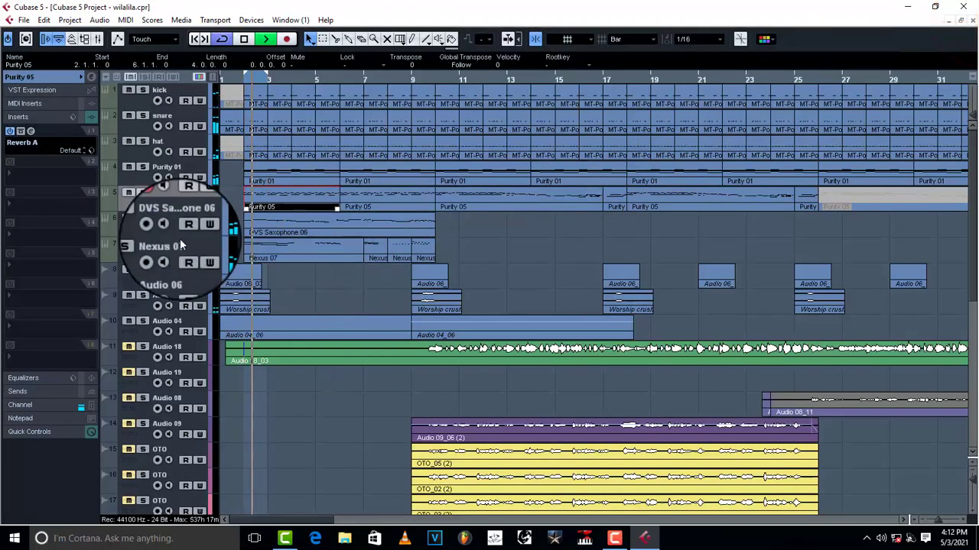
key("space")
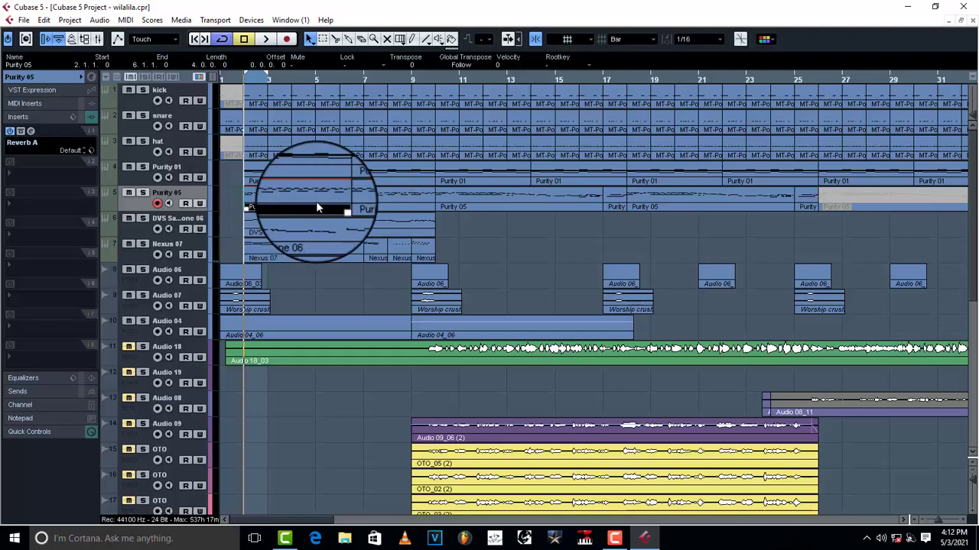
Step: Load Compressor into Purity 05's second insert slot and set its make-up gain to 1.4, with hold at 1
left_click(27, 176)
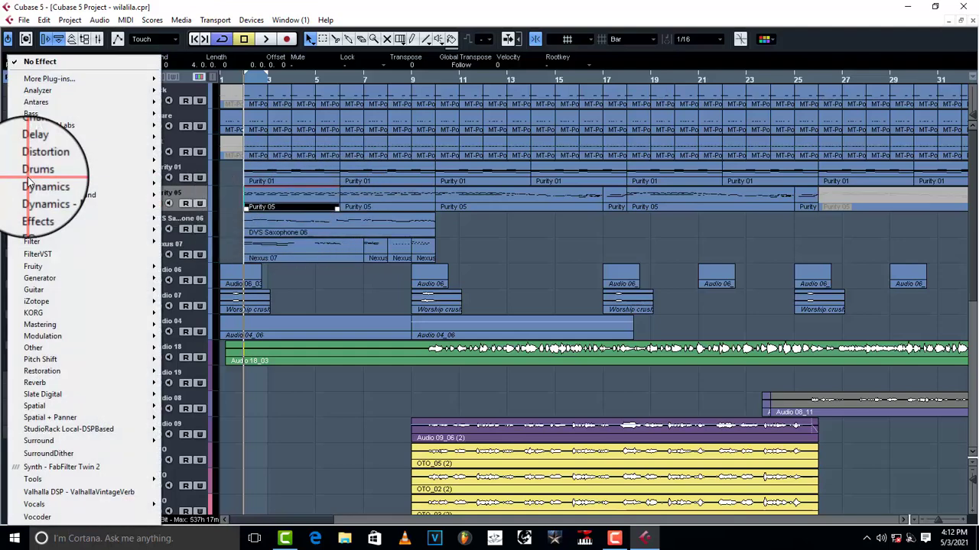
mouse_move(42, 187)
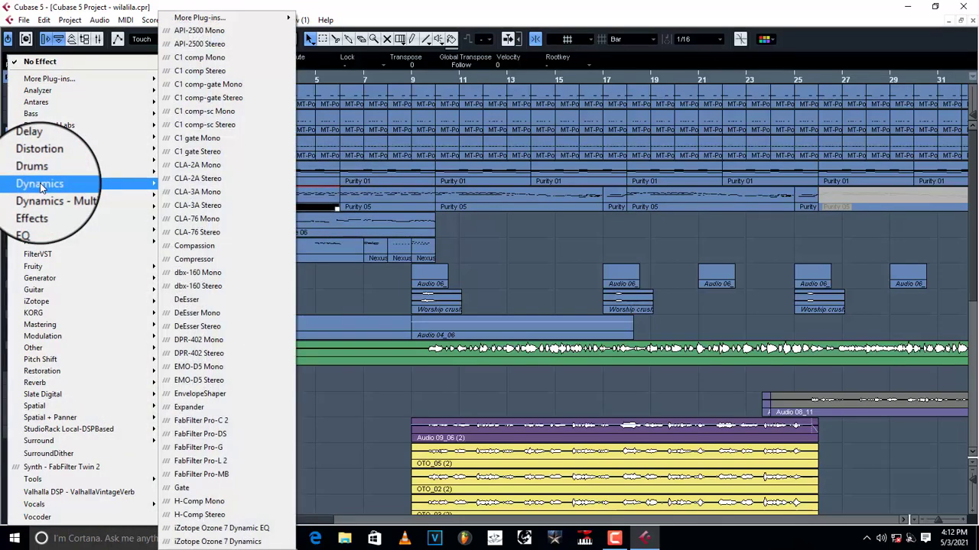
left_click(218, 260)
left_click_drag(523, 215, 389, 153)
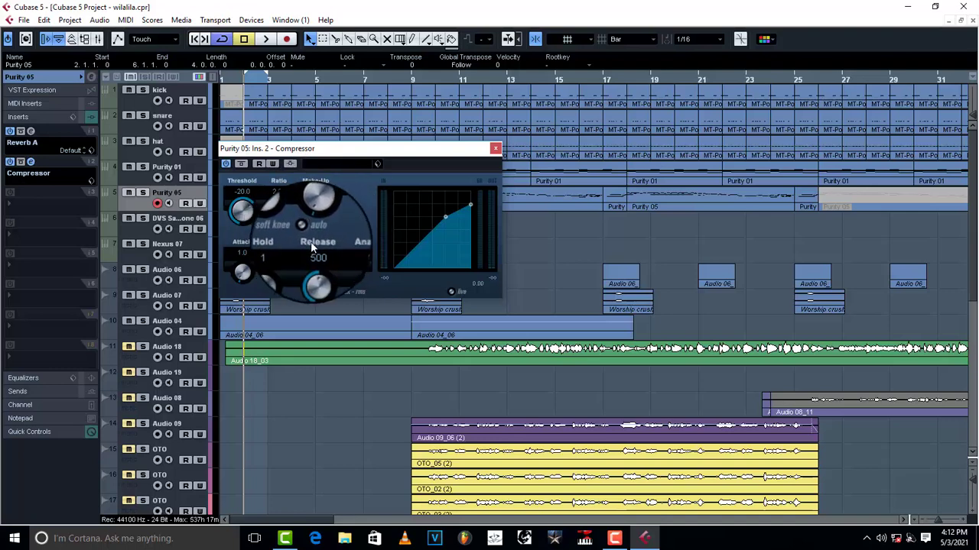
left_click_drag(318, 208, 318, 257)
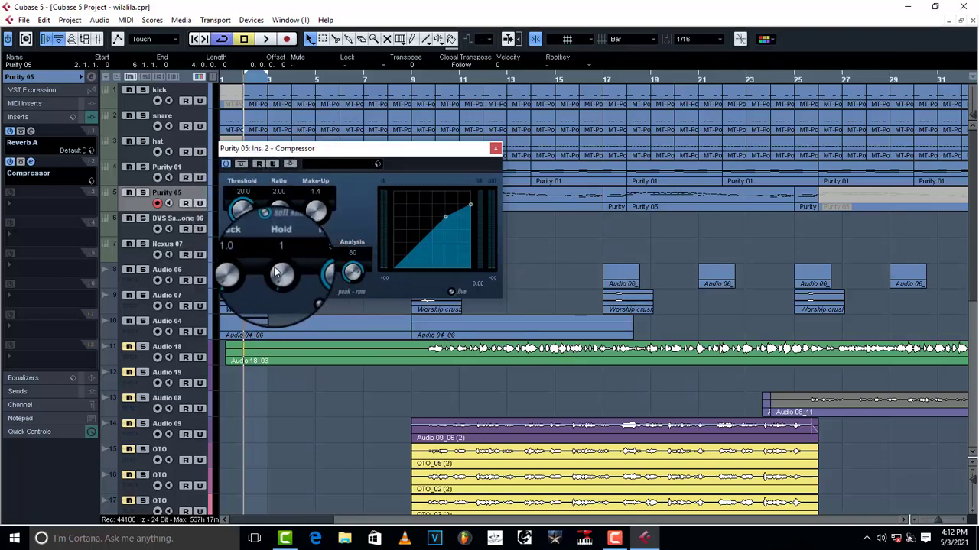
left_click_drag(278, 272, 285, 309)
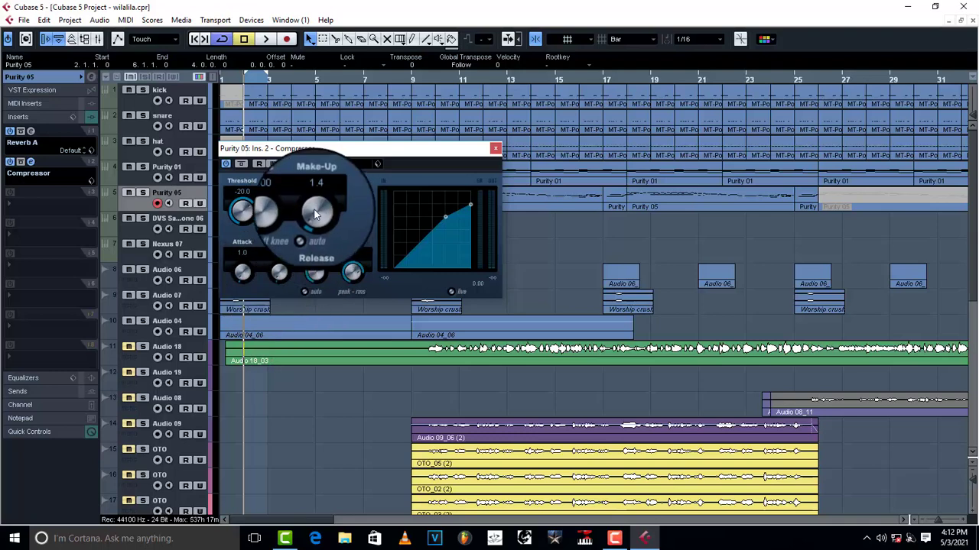
Step: Set the Purity 05 compressor's make-up gain to 4.1 while playing the loop
left_click_drag(316, 214, 317, 214)
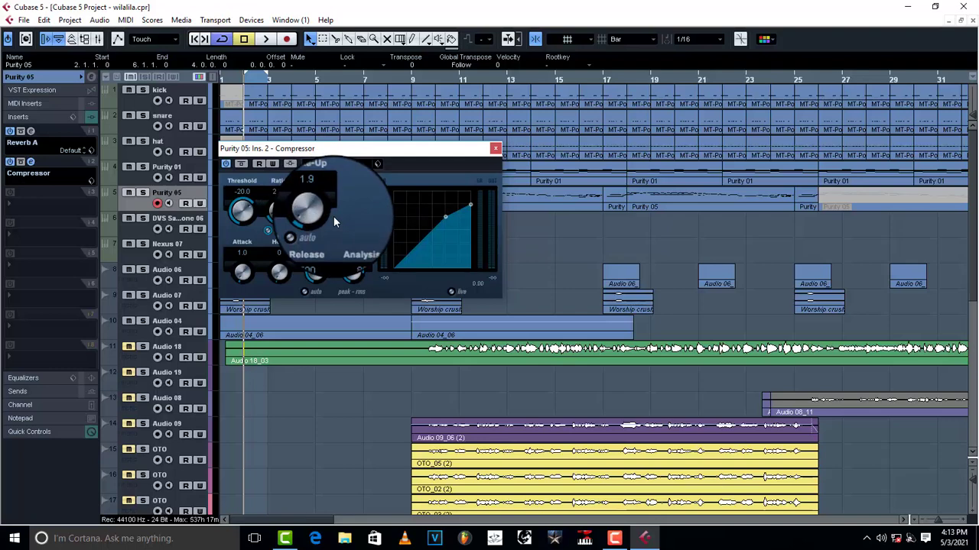
key("space")
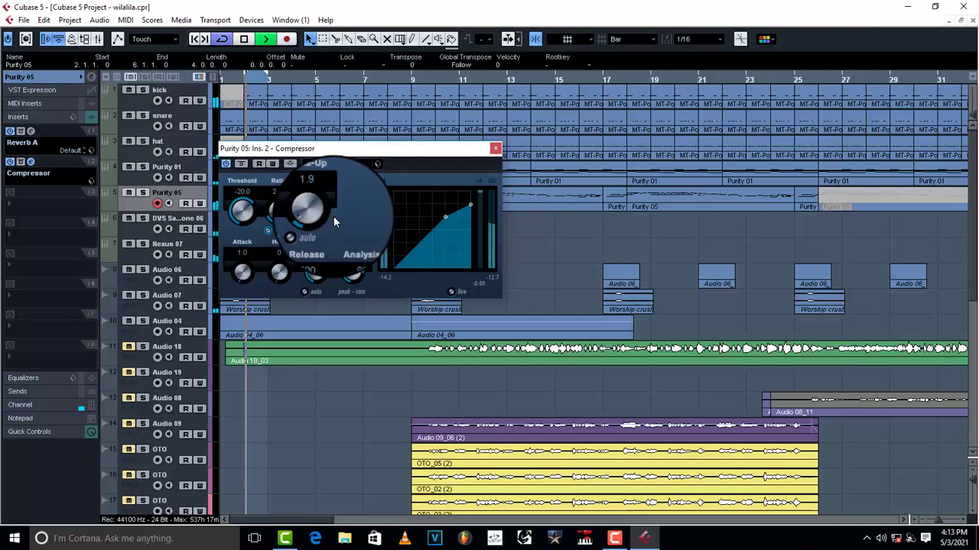
mouse_move(310, 206)
left_mouse_down()
mouse_move(310, 182)
mouse_move(314, 215)
left_mouse_up()
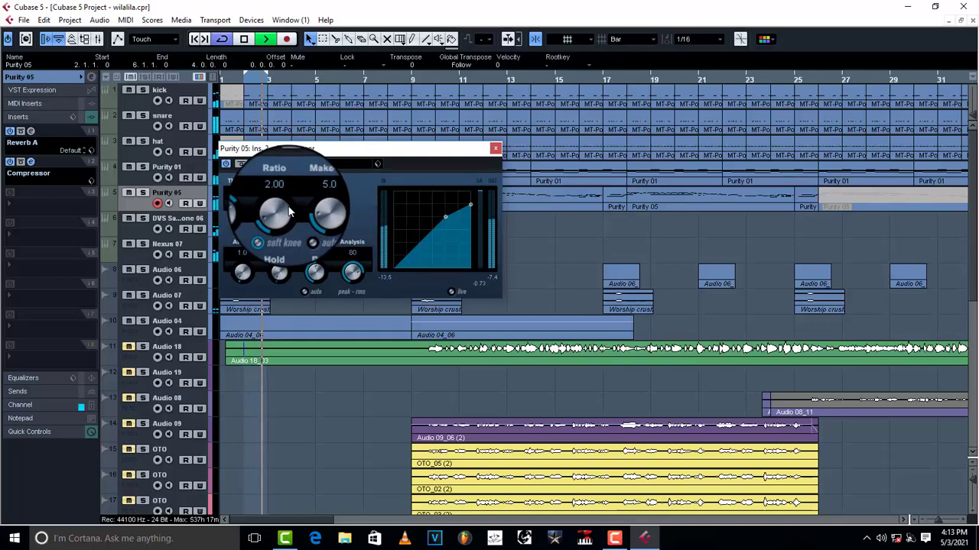
left_click_drag(308, 213, 306, 214)
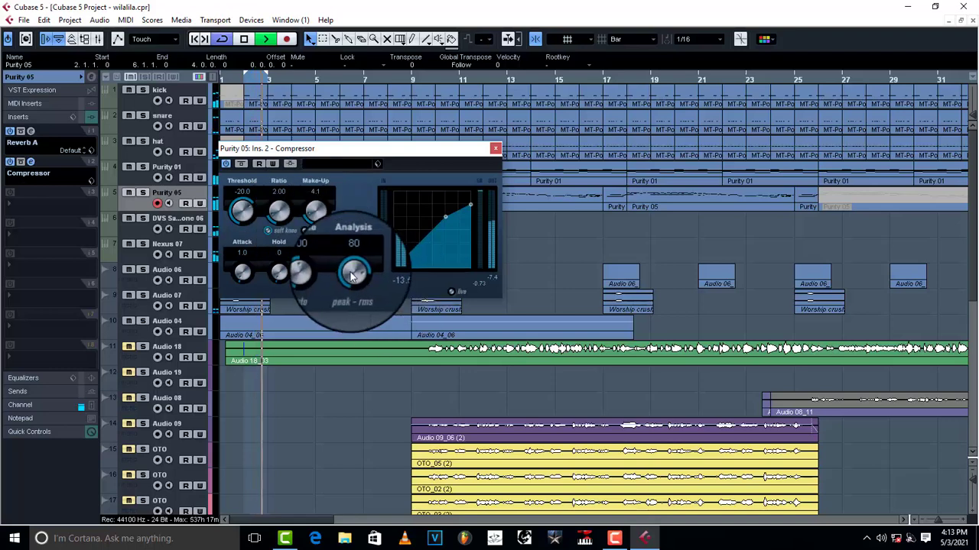
Step: Set the Purity 05 compressor's release to 540, attack to 0.1 and analysis to 69 during playback
left_click_drag(320, 277, 323, 318)
mouse_move(309, 264)
left_mouse_down()
mouse_move(312, 216)
mouse_move(312, 263)
left_mouse_up()
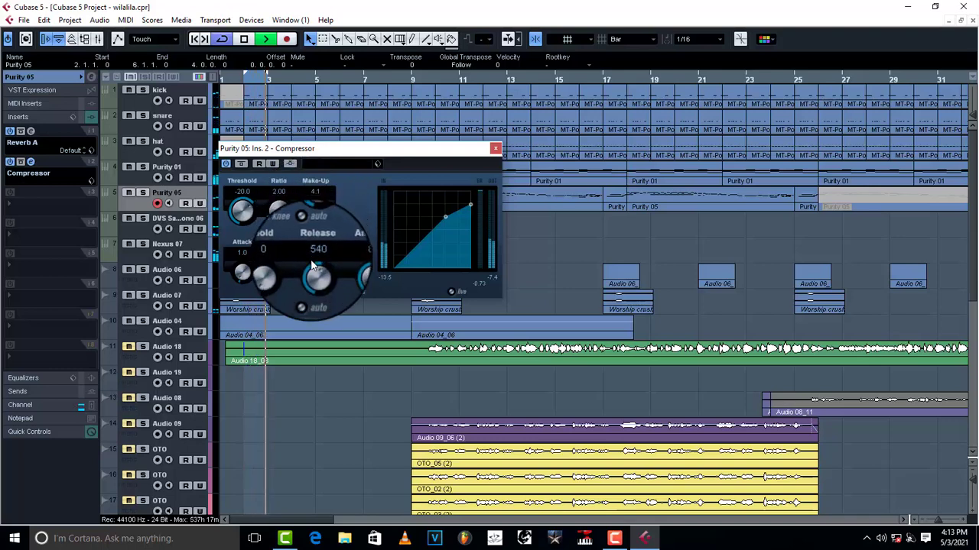
left_click(246, 277)
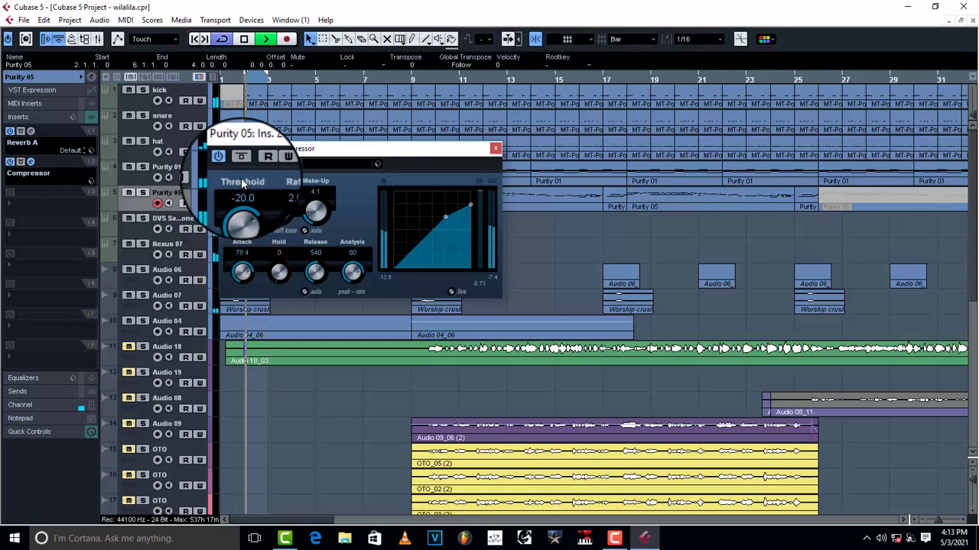
mouse_move(352, 260)
left_mouse_down()
mouse_move(351, 334)
mouse_move(351, 246)
left_mouse_up()
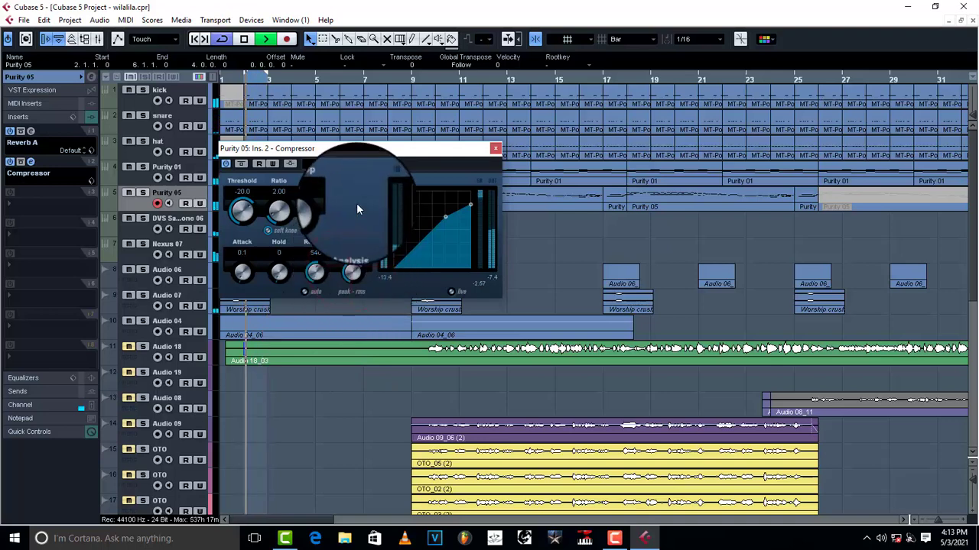
Step: Refine the compressor to threshold -27.5, ratio 2.01, make-up 4.0 and release 272, stop playback and close its window
left_click_drag(252, 216, 243, 220)
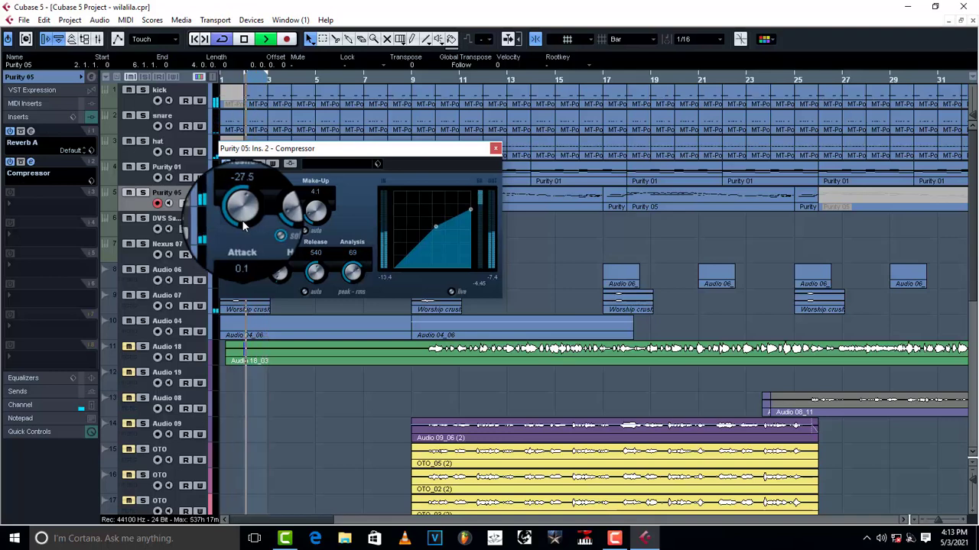
left_click_drag(281, 220, 279, 216)
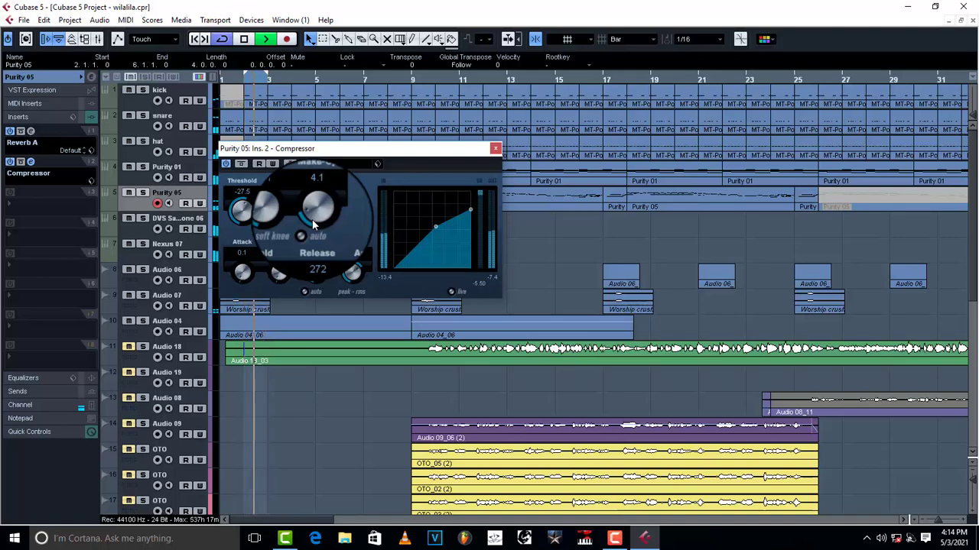
key("space")
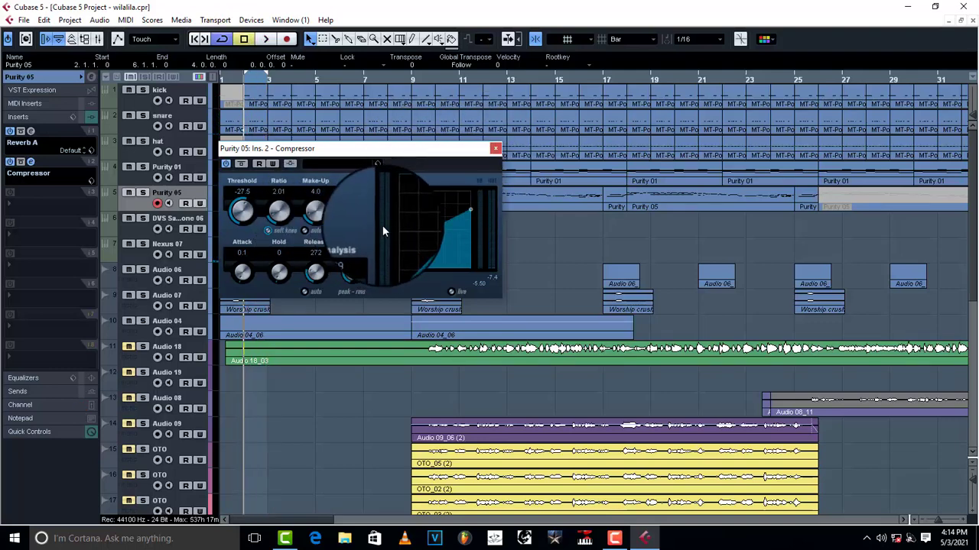
left_click(496, 148)
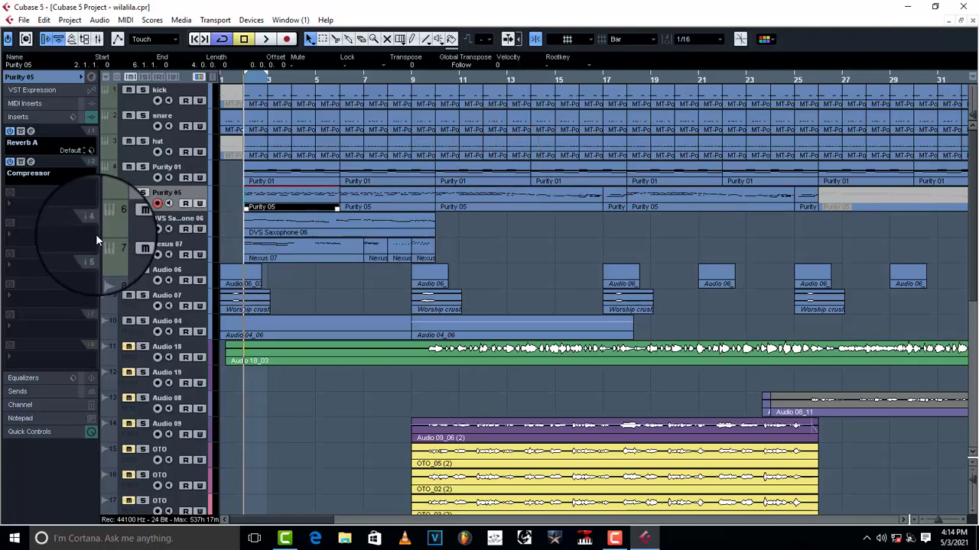
Step: Open Purity 05's channel settings and boost EQ band 2 by 2.4 at 497 Hz while the loop plays
left_click(91, 77)
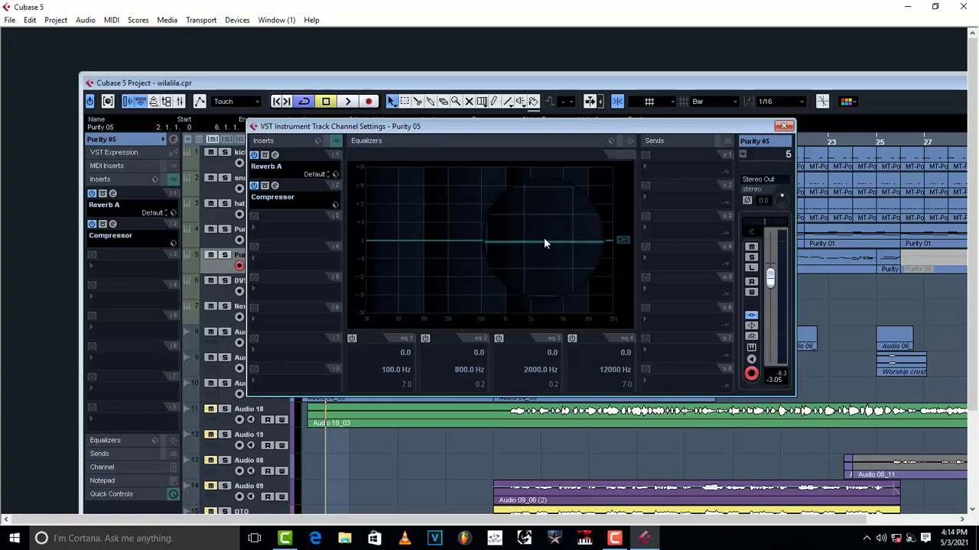
key("space")
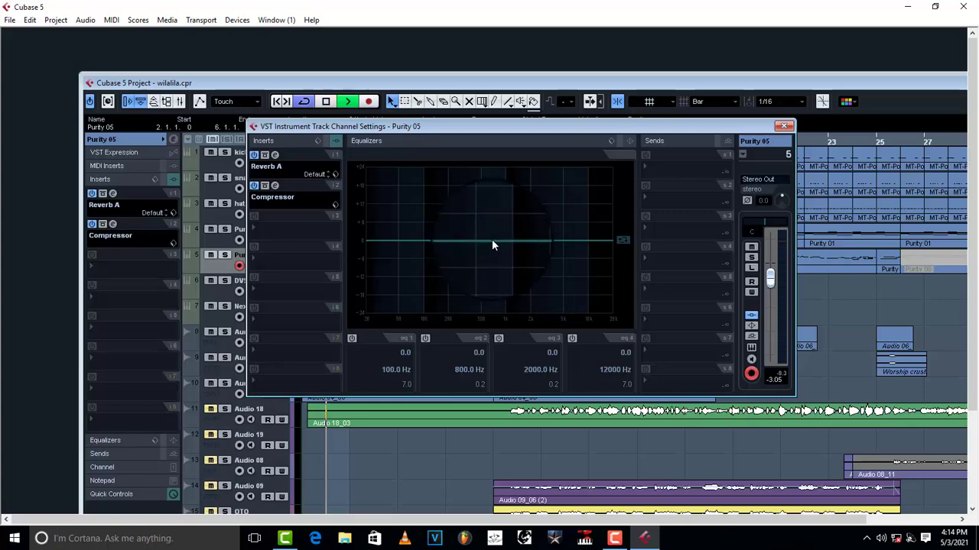
mouse_move(492, 239)
left_mouse_down()
mouse_move(471, 227)
mouse_move(481, 233)
left_mouse_up()
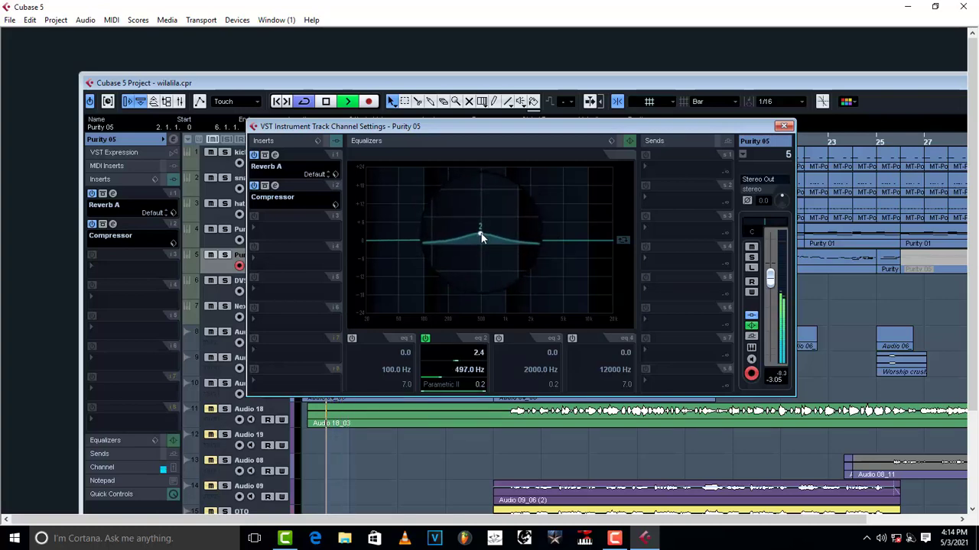
Step: Leave EQ band 1 switched off, boost band 3 by 4.2 at 197 Hz, and stop playback
left_click(437, 237)
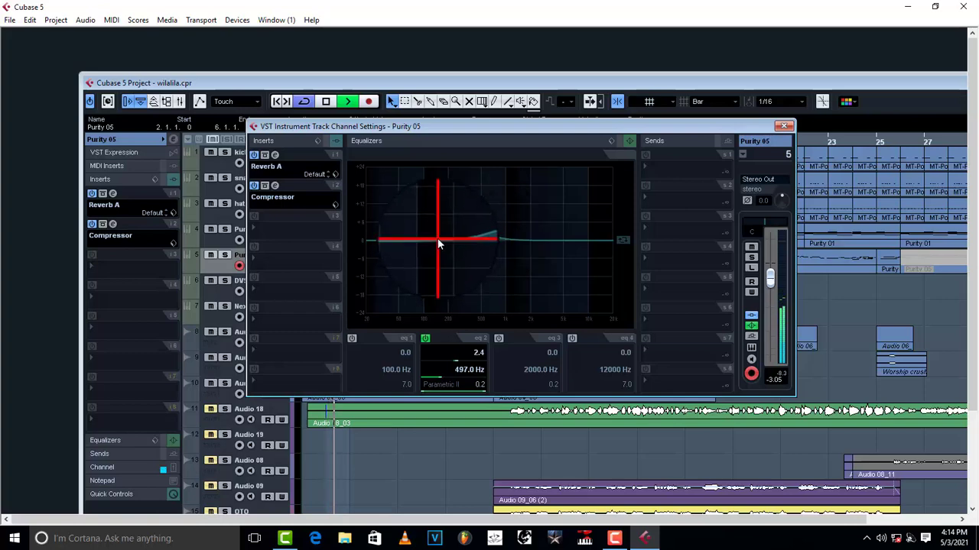
left_click(351, 339)
left_click_drag(560, 236, 450, 226)
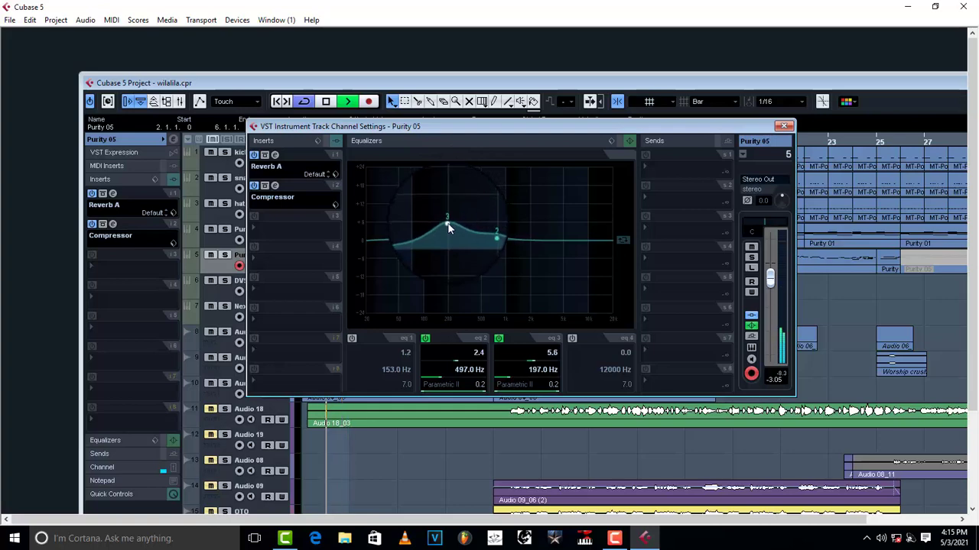
left_click_drag(449, 228, 450, 232)
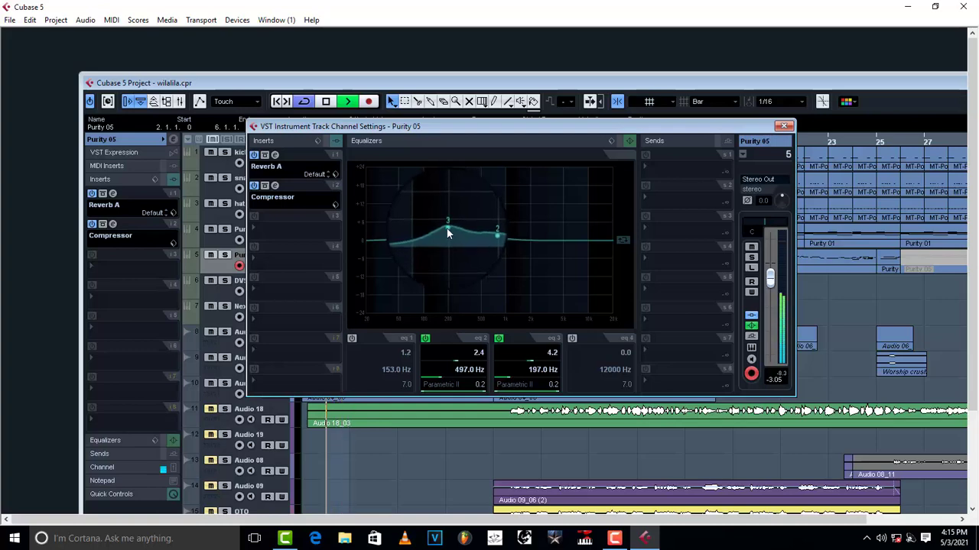
key("space")
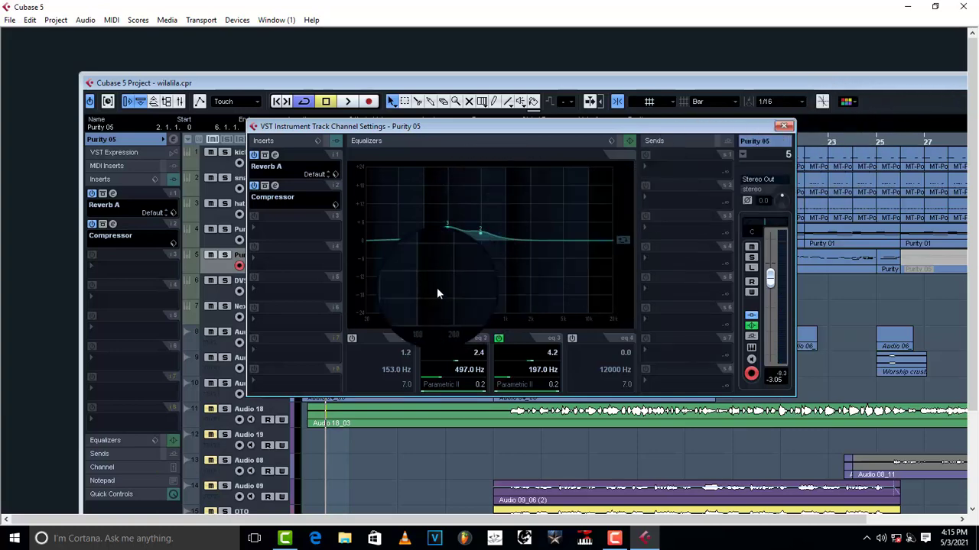
Step: Load FabFilter Pro-Q 2 into Purity 05's third insert slot and set its display range to 30 dB
left_click(261, 229)
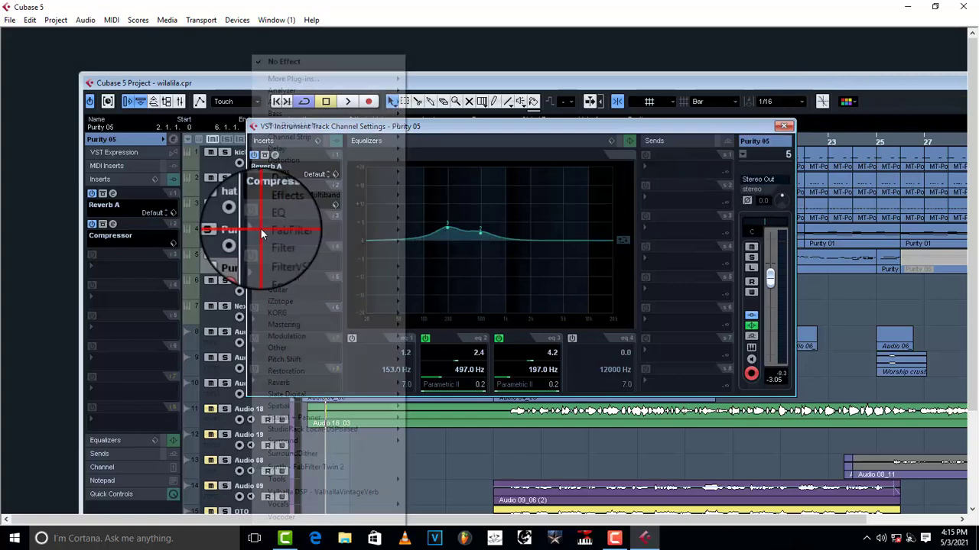
mouse_move(287, 232)
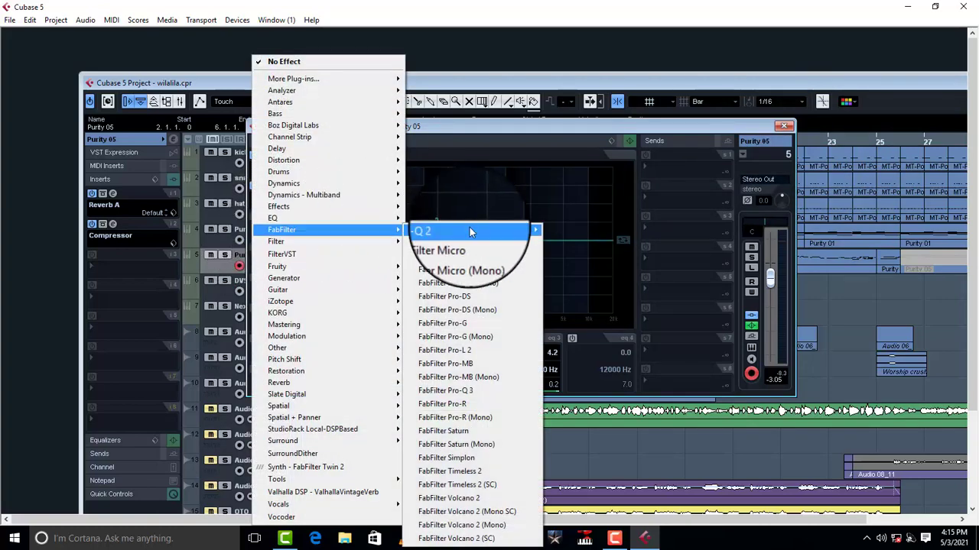
mouse_move(467, 227)
left_click(608, 234)
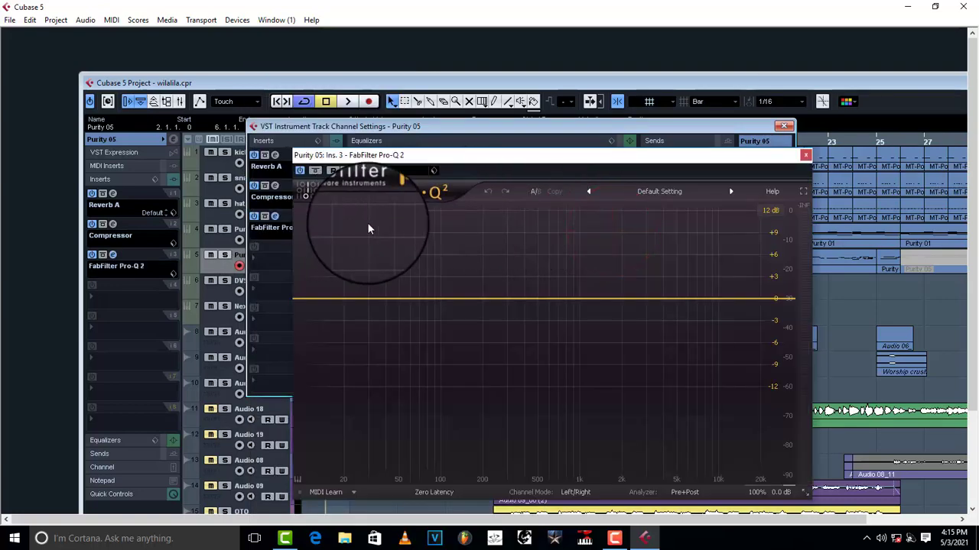
left_click(770, 209)
left_click(787, 266)
Step: Arrange the Pro-Q 2 window beside the channel settings window so the whole equalizer is in view
left_click_drag(673, 157, 233, 162)
left_click_drag(448, 132, 614, 121)
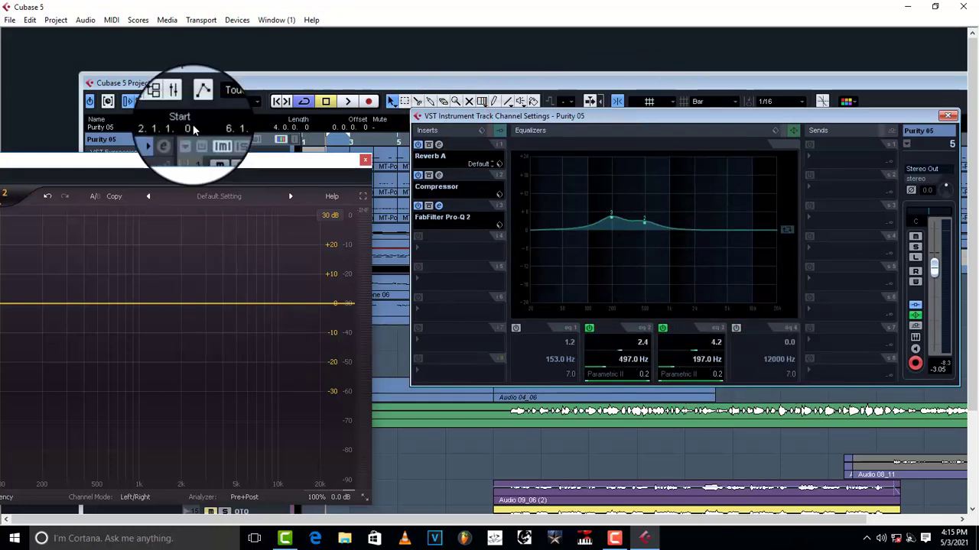
left_click_drag(192, 161, 338, 142)
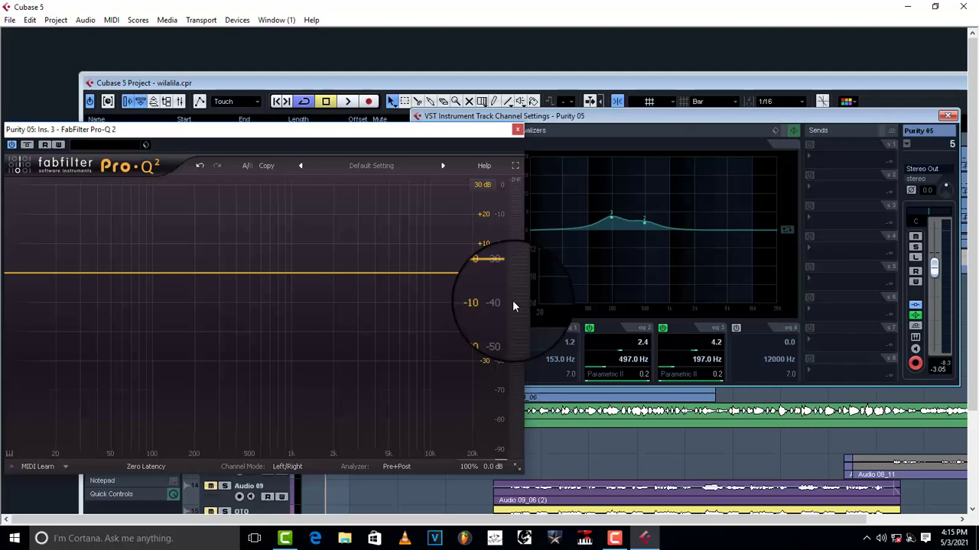
Step: Play the loop and add a Pro-Q 2 bell band at about 952 Hz, cut about 3 dB with a narrowed Q
key("space")
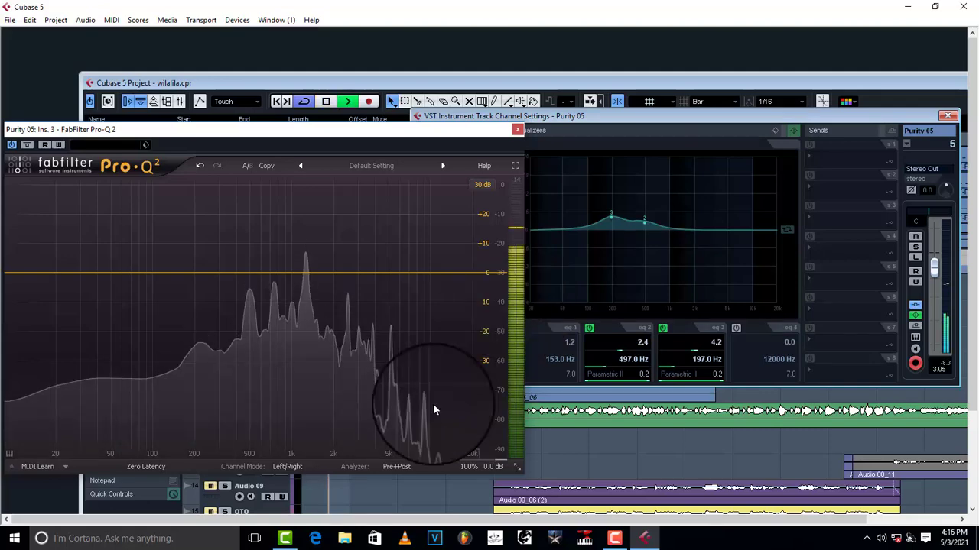
left_click_drag(320, 273, 280, 196)
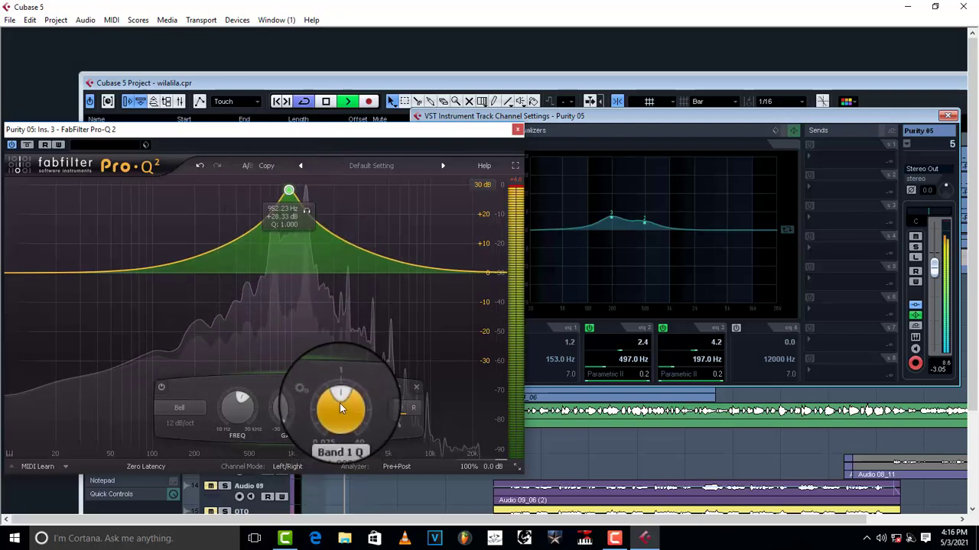
left_click_drag(340, 403, 282, 402)
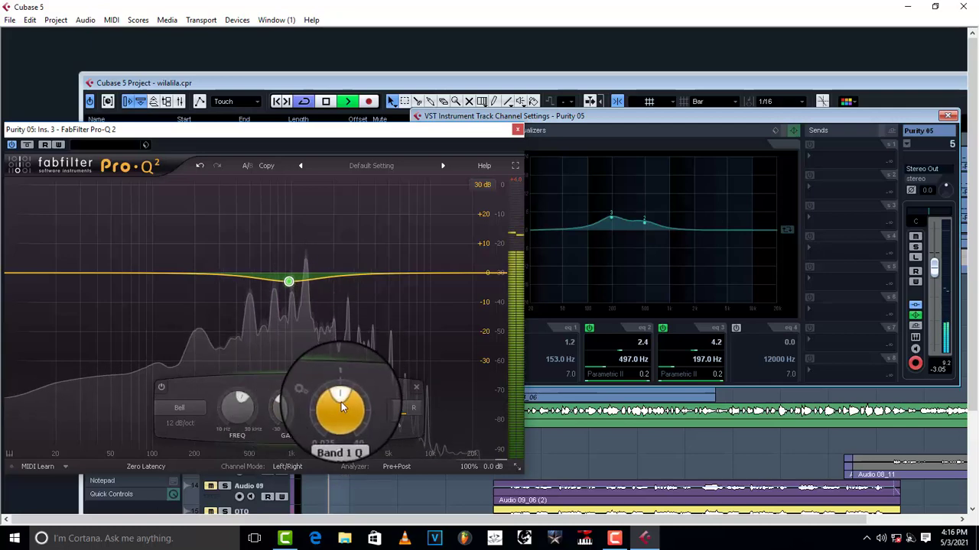
scroll(341, 402, "up", 5)
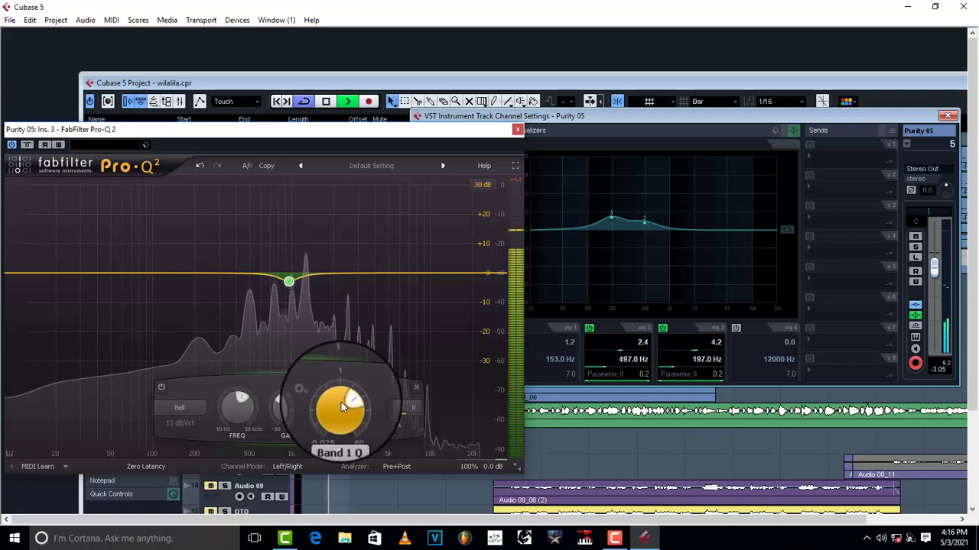
Step: Add a second Pro-Q 2 bell band boosting 3.75 dB at about 3982 Hz, and close the plug-in window
mouse_move(397, 280)
left_mouse_down()
mouse_move(398, 240)
mouse_move(401, 266)
mouse_move(390, 268)
left_mouse_up()
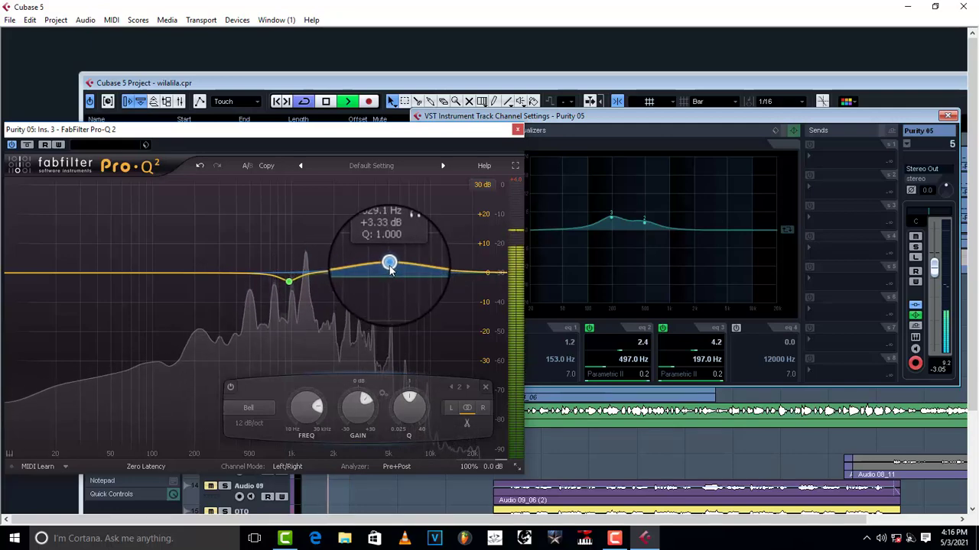
left_click_drag(413, 257, 375, 265)
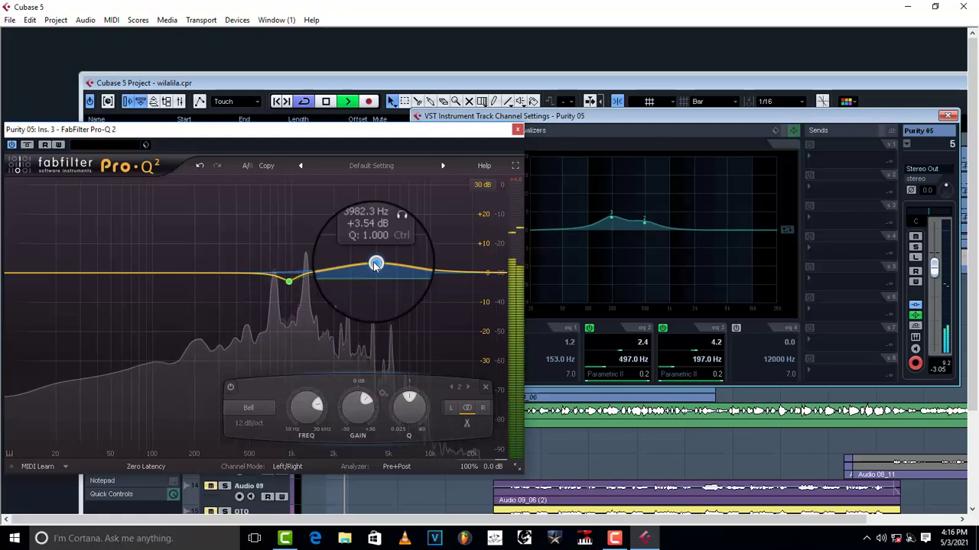
left_click_drag(376, 264, 375, 262)
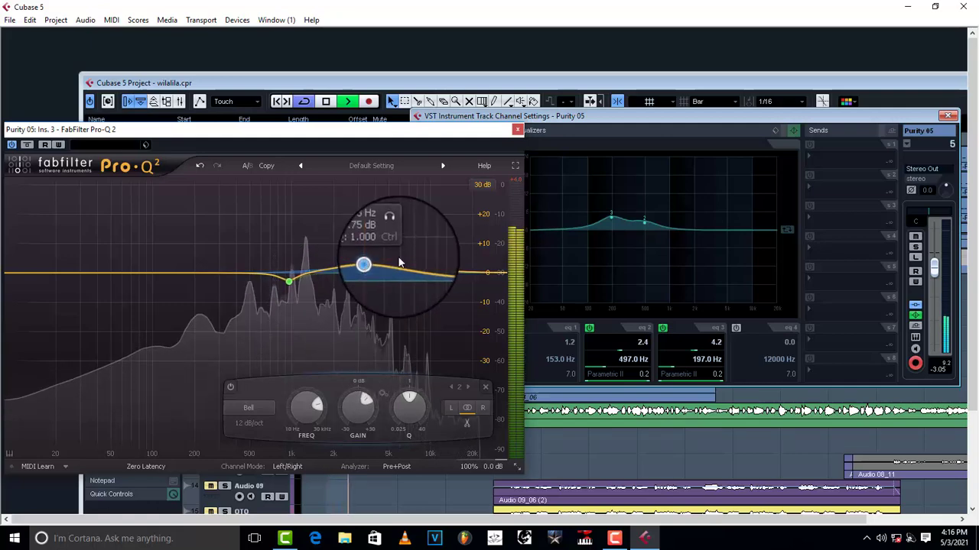
left_click(517, 129)
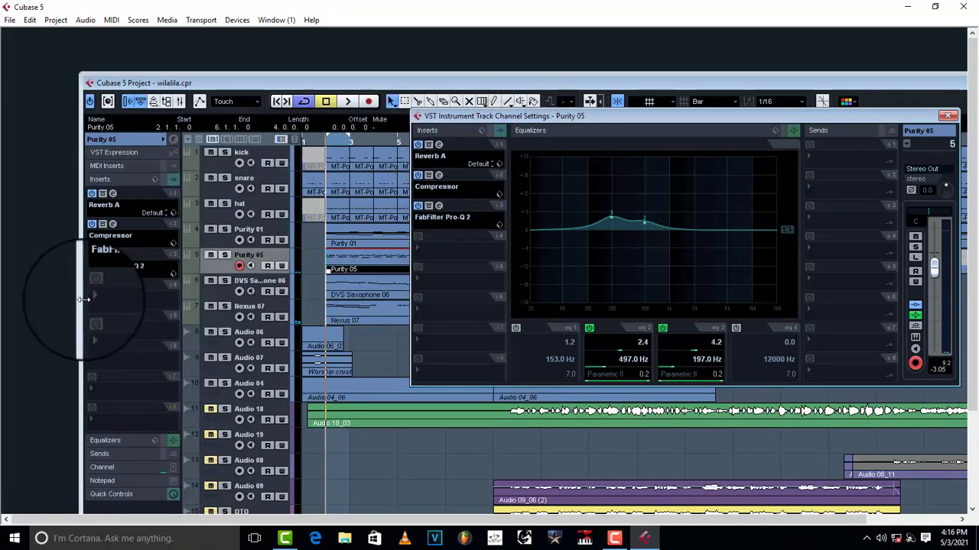
Step: Reopen Pro-Q 2 to review its cut and boost bands, close it and maximize the project window
left_click(111, 255)
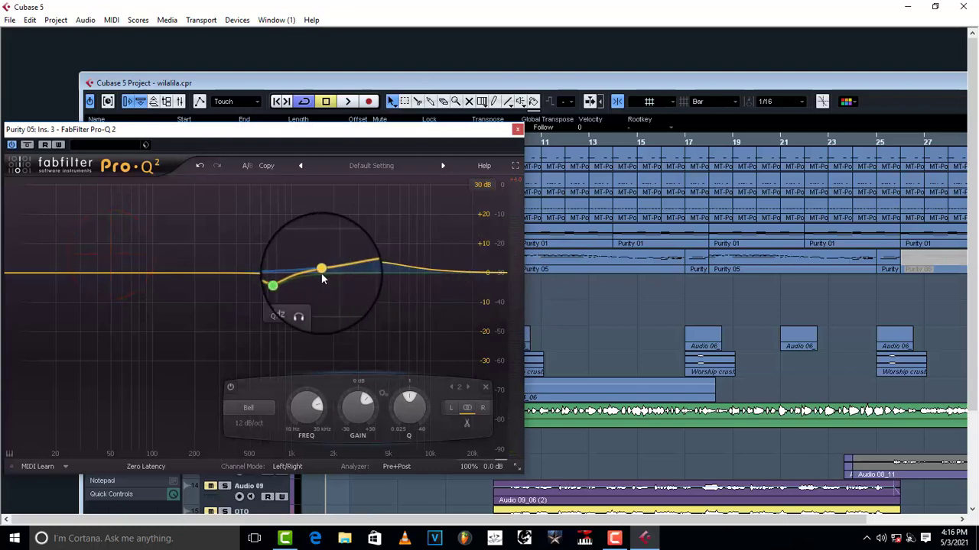
mouse_move(298, 287)
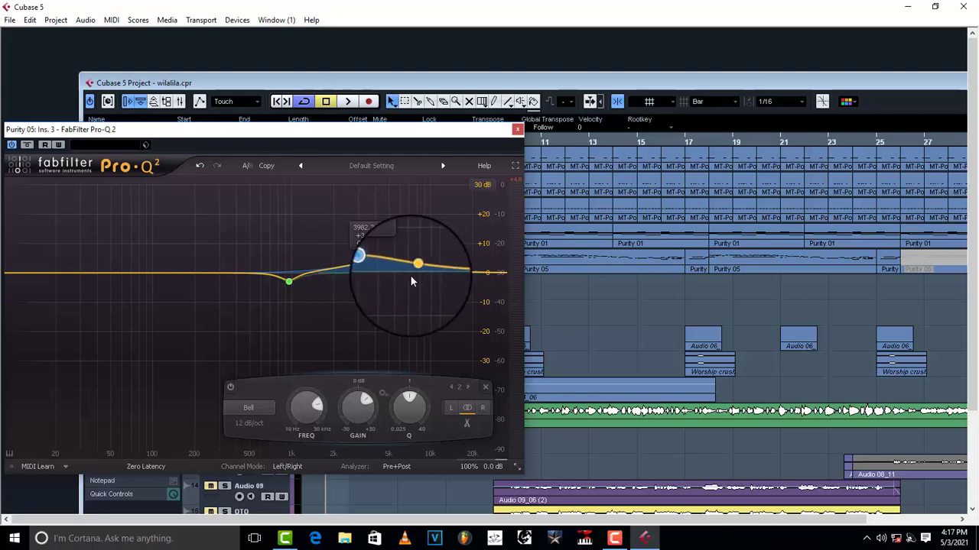
left_click(518, 129)
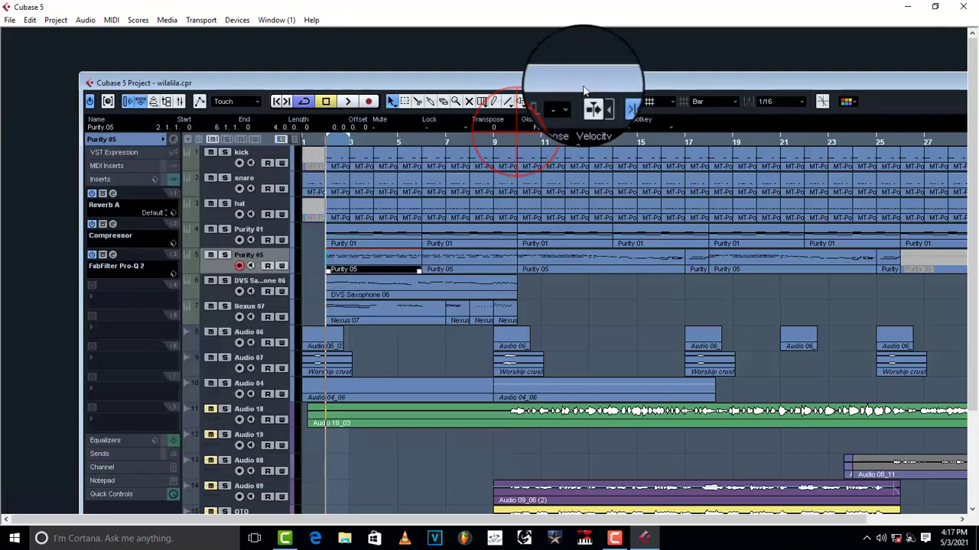
double_click(585, 83)
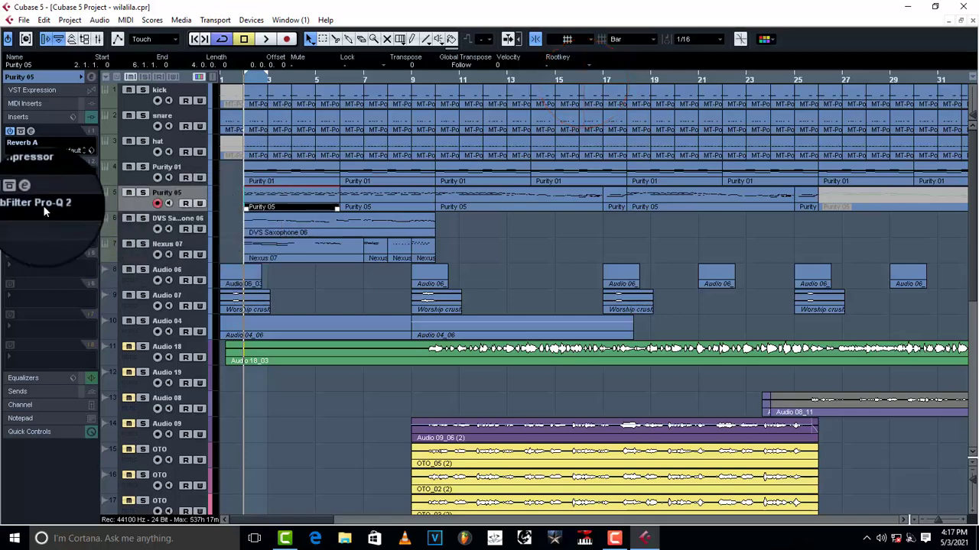
Step: Adjust the Purity 05 compressor during playback, setting threshold to -32.6 and make-up to 5.5, close it and stop
left_click(30, 162)
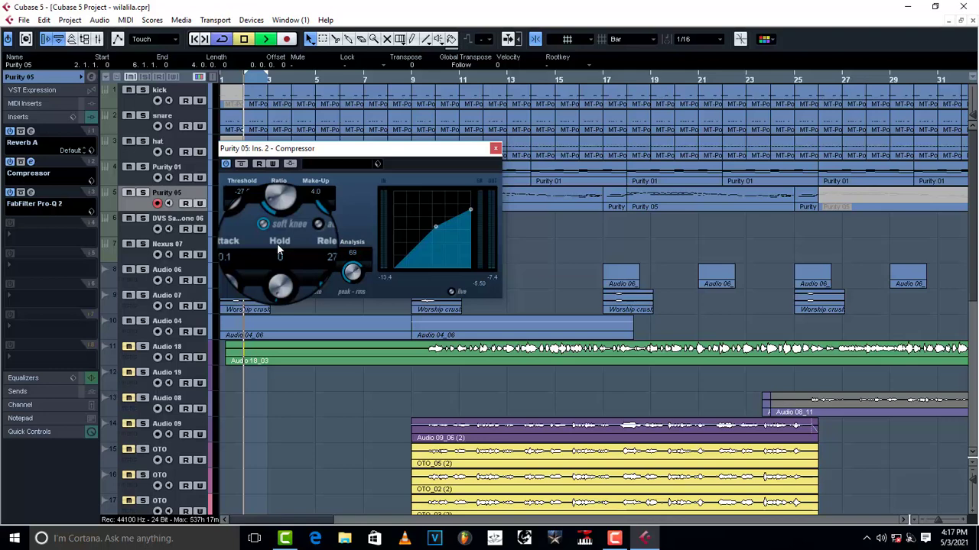
key("space")
left_click_drag(245, 211, 243, 218)
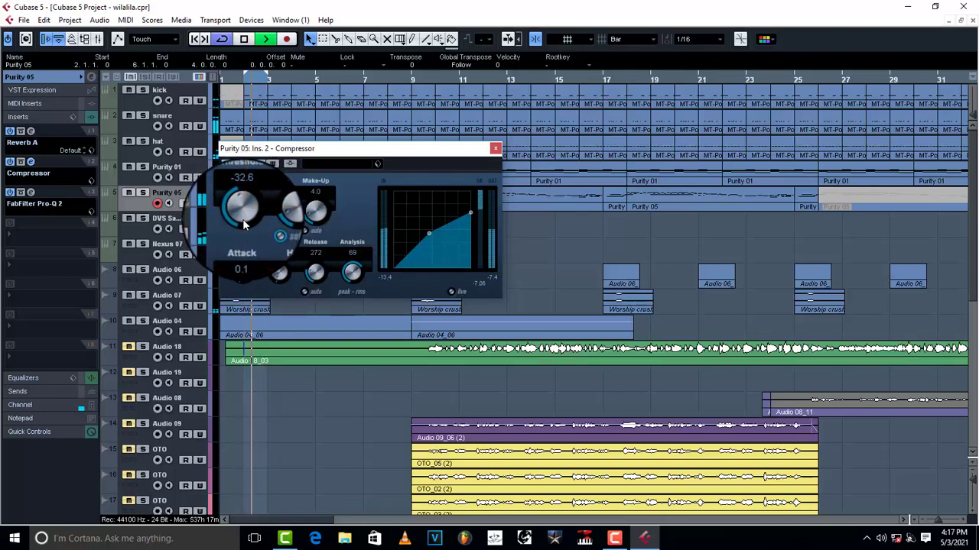
left_click_drag(314, 216, 312, 208)
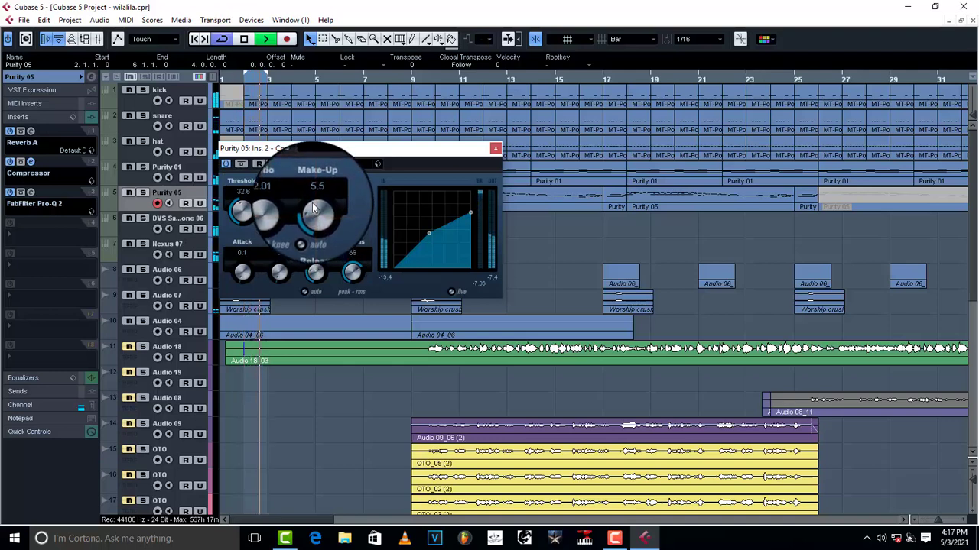
left_click(495, 148)
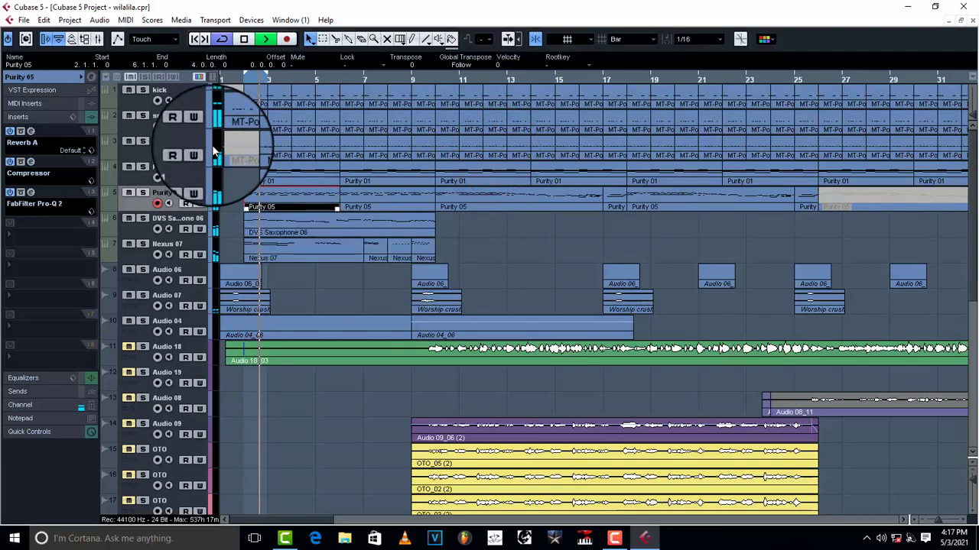
key("space")
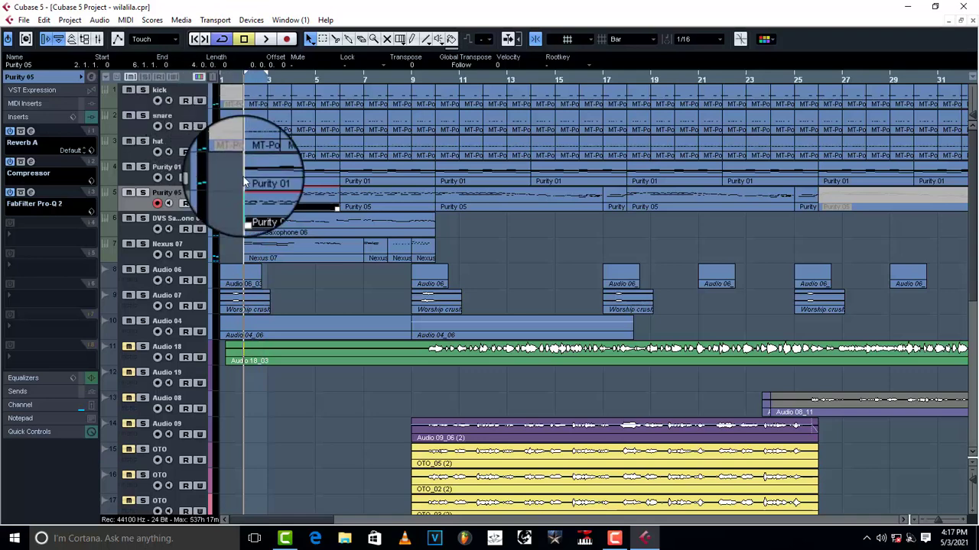
Step: Select the DVS Saxophone 06 track, inspect its instrument, and audition the track soloed with its inserts section shown
left_click(136, 232)
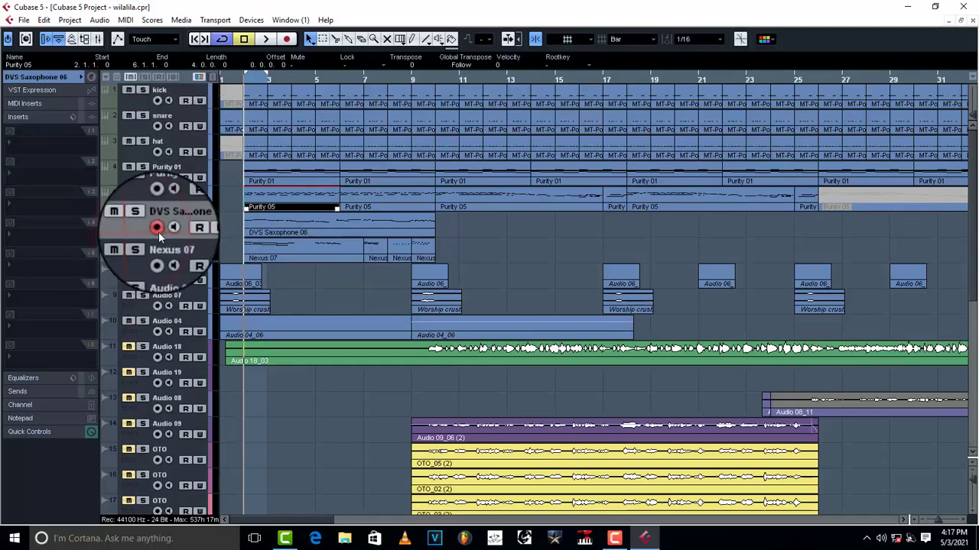
left_click(21, 80)
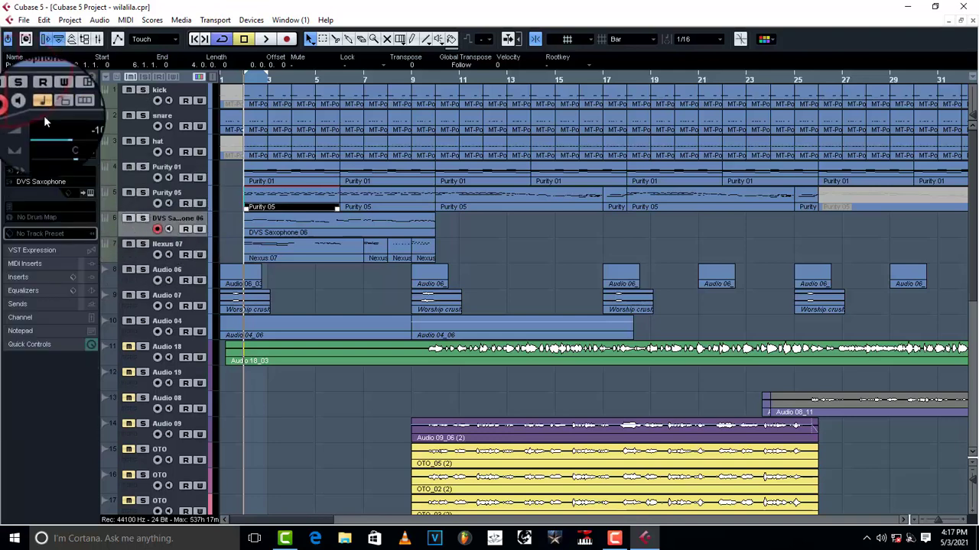
left_click(89, 191)
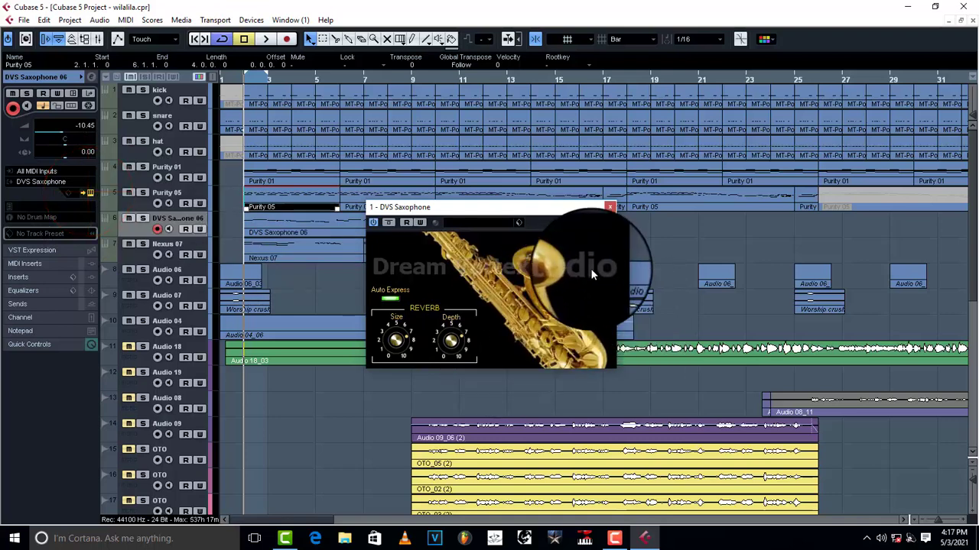
left_click(610, 208)
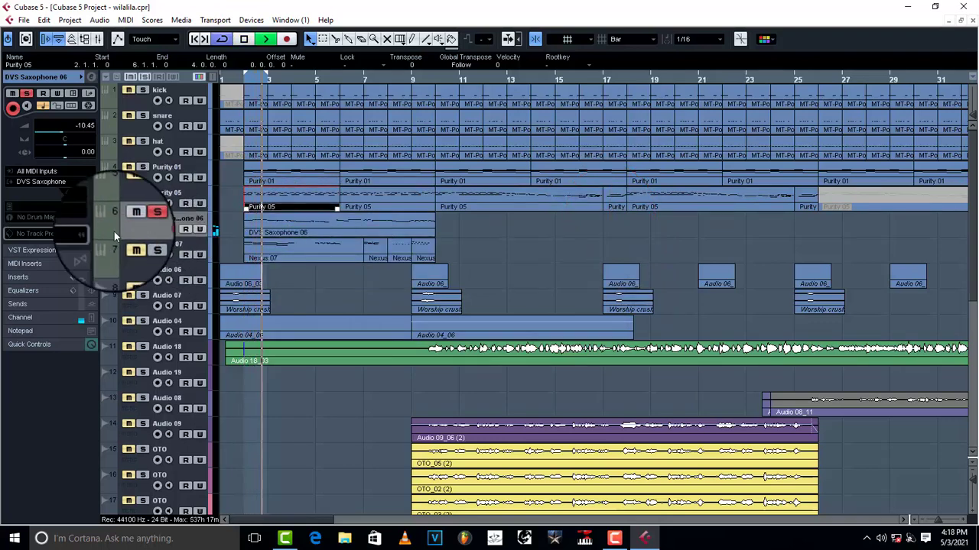
left_click(29, 276)
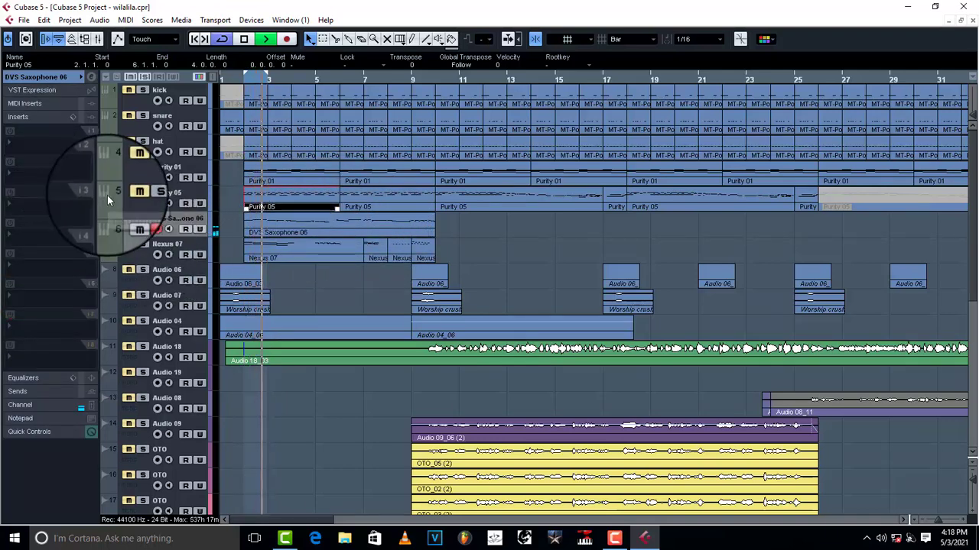
key("space")
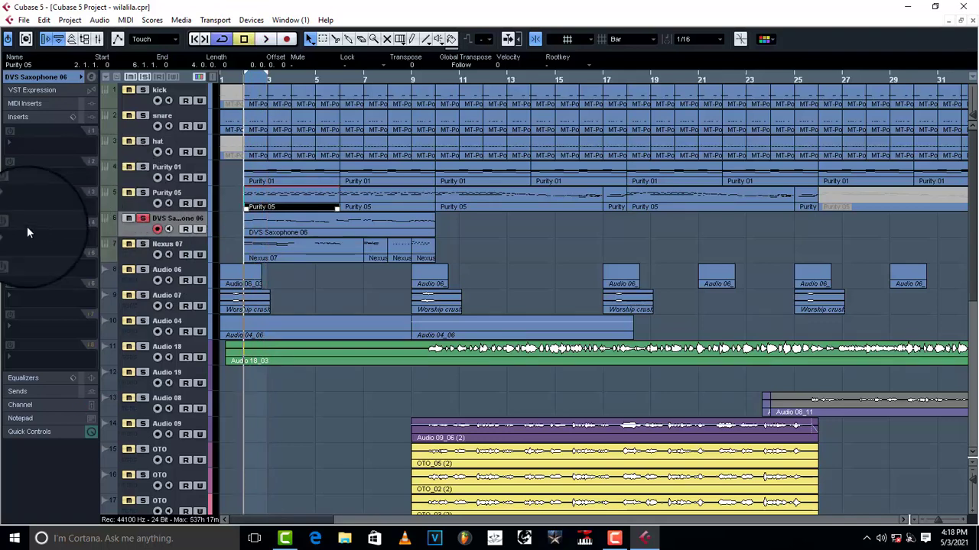
Step: Lower the DVS Saxophone reverb size to about 4 and depth to about 6.5 while auditioning, and close the instrument
left_click(31, 76)
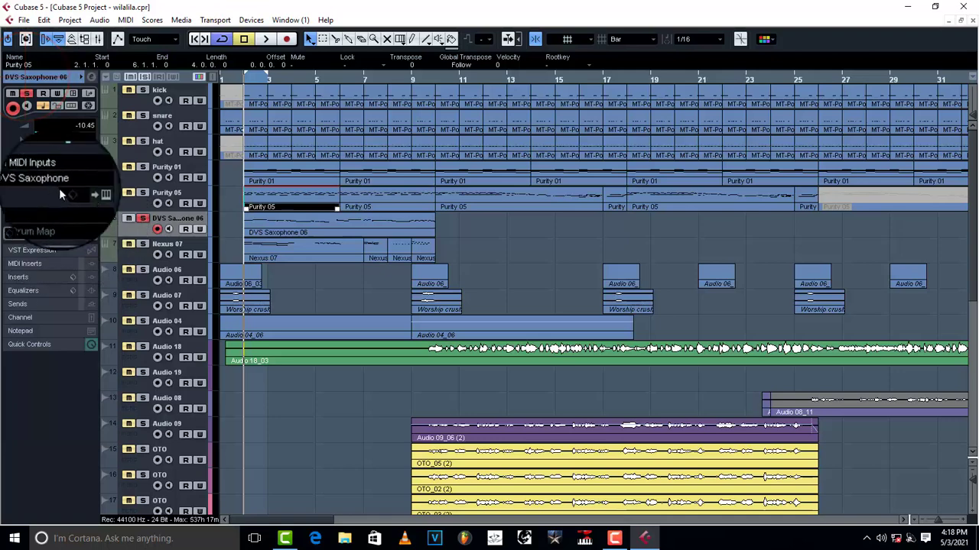
left_click(89, 193)
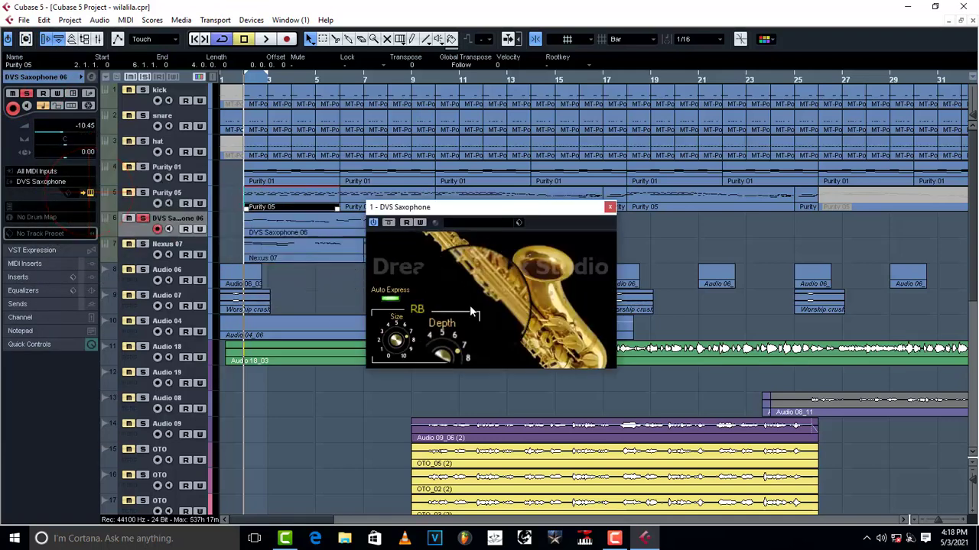
left_click(451, 345)
left_click_drag(453, 341, 452, 343)
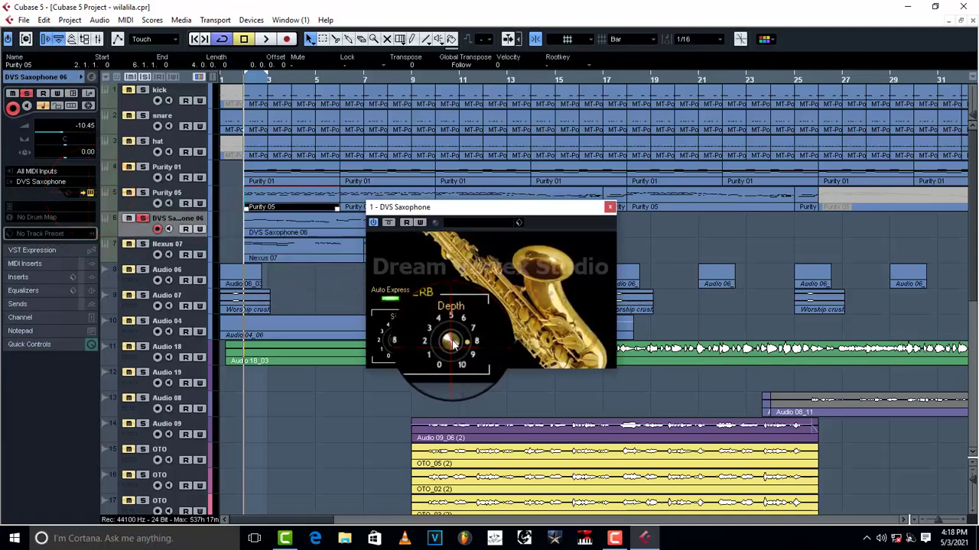
left_click_drag(391, 339, 391, 344)
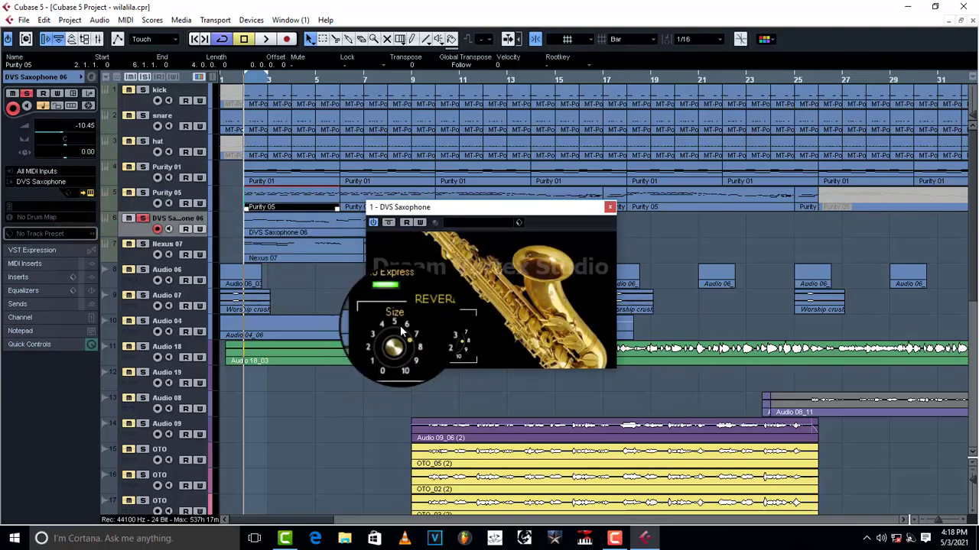
key("space")
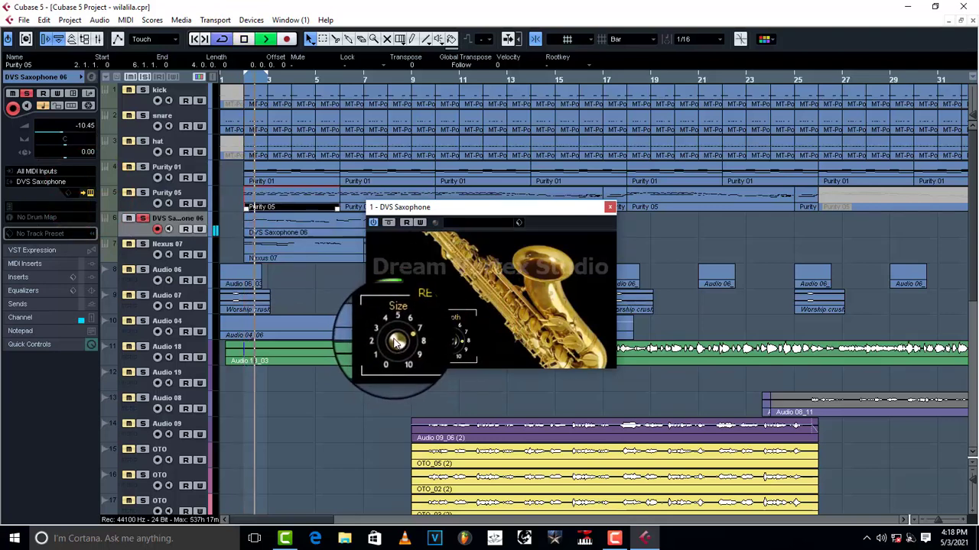
left_click_drag(395, 342, 391, 361)
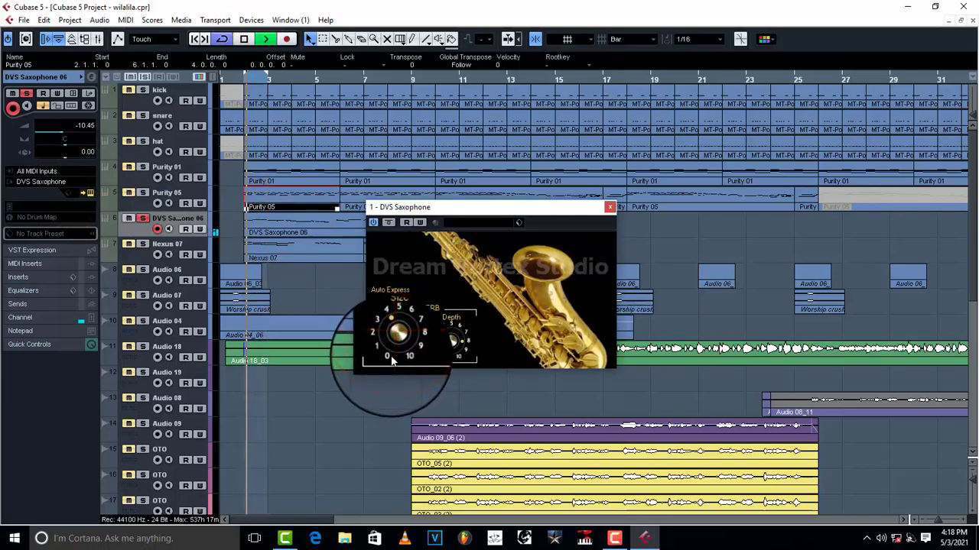
key("space")
left_click_drag(455, 340, 453, 358)
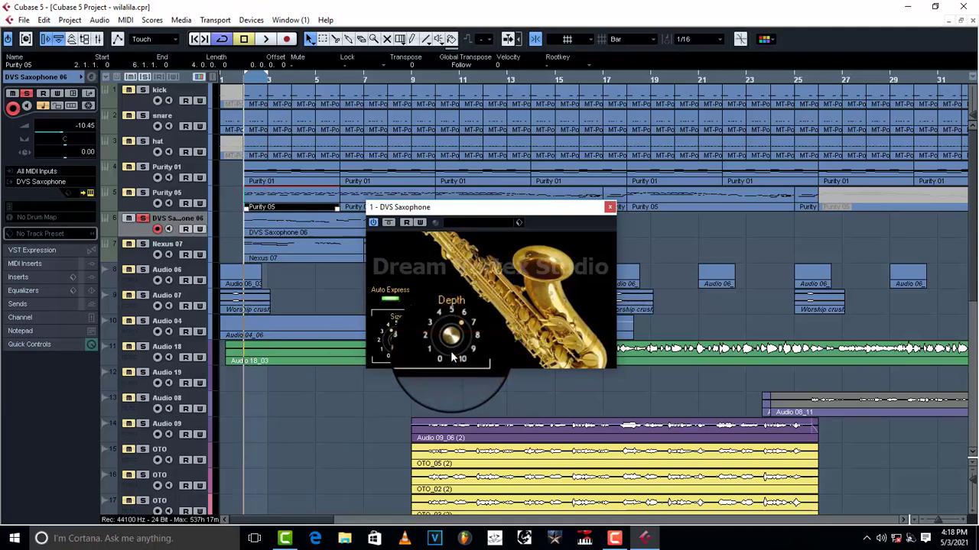
left_click(609, 207)
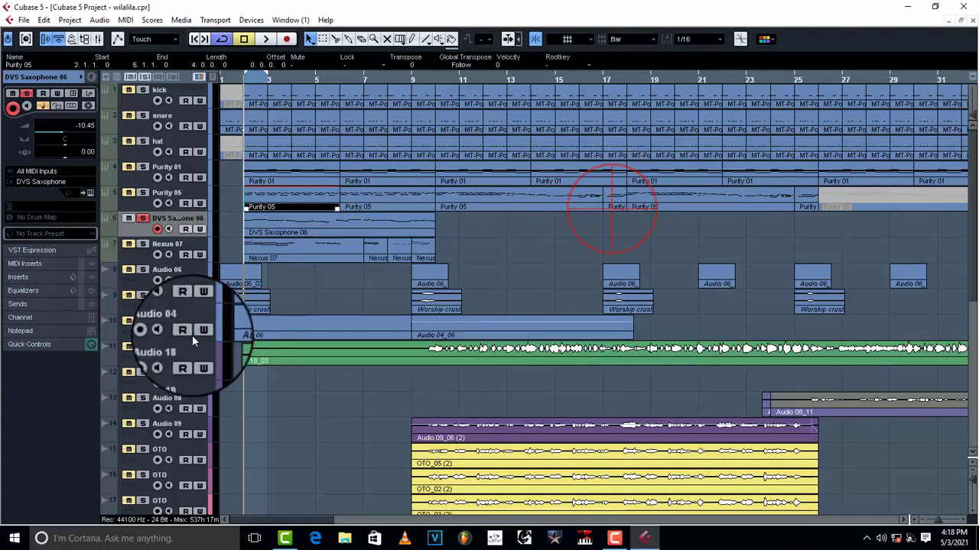
Step: Unsolo DVS Saxophone 06, open its channel settings window over the middle of the project, and start loop playback
left_click(143, 218)
left_click(89, 76)
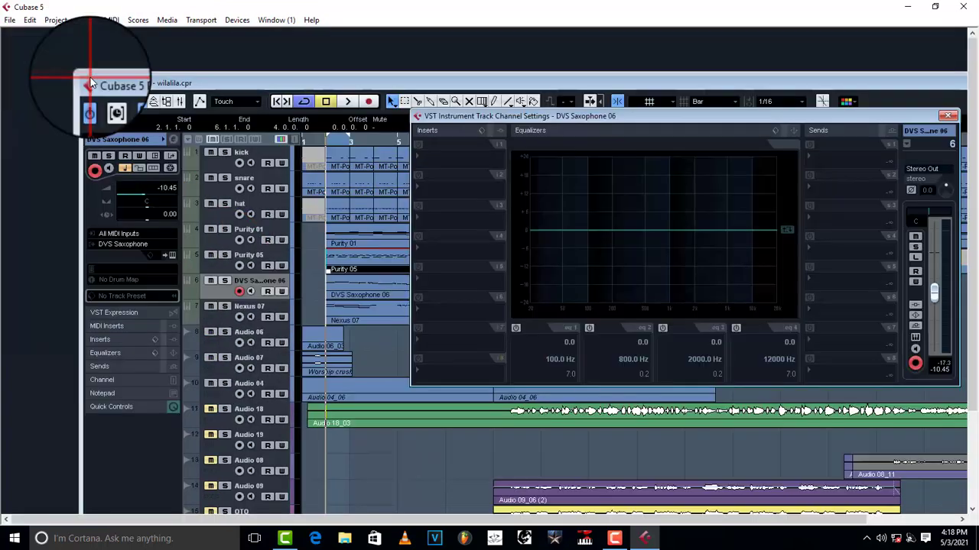
left_click_drag(740, 117, 578, 125)
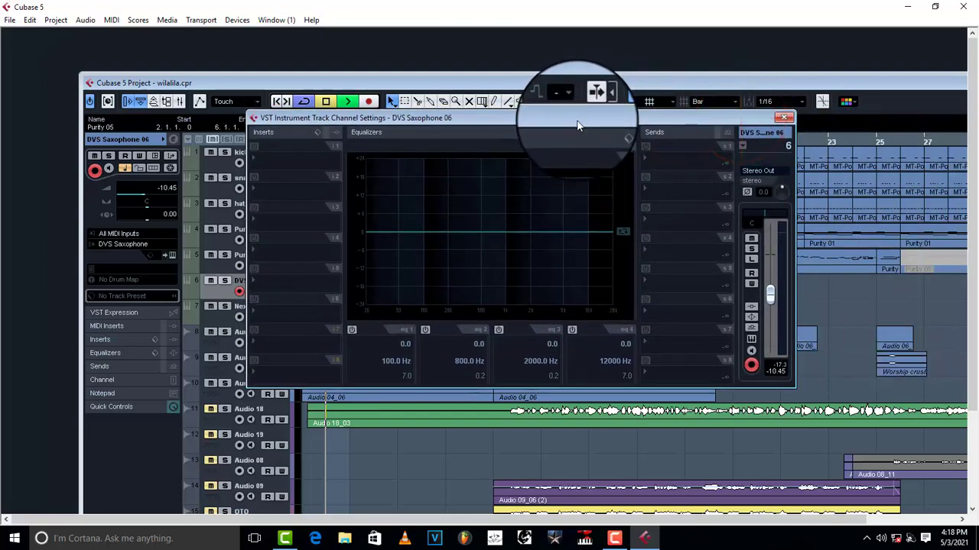
key("space")
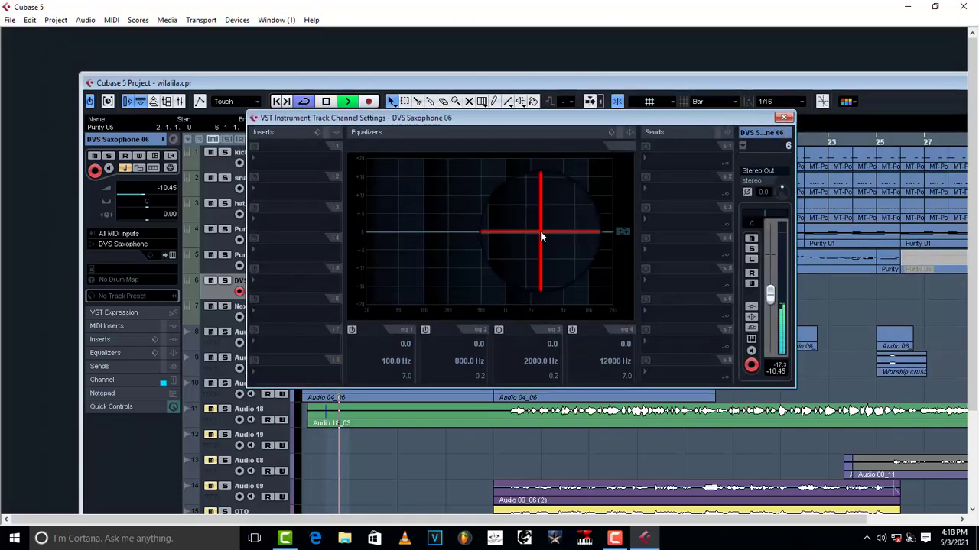
Step: Shape the saxophone's channel EQ with band 2 at +2.4 dB, 201 Hz and band 3 at +2.6 dB, 10266 Hz
left_click_drag(540, 230, 449, 220)
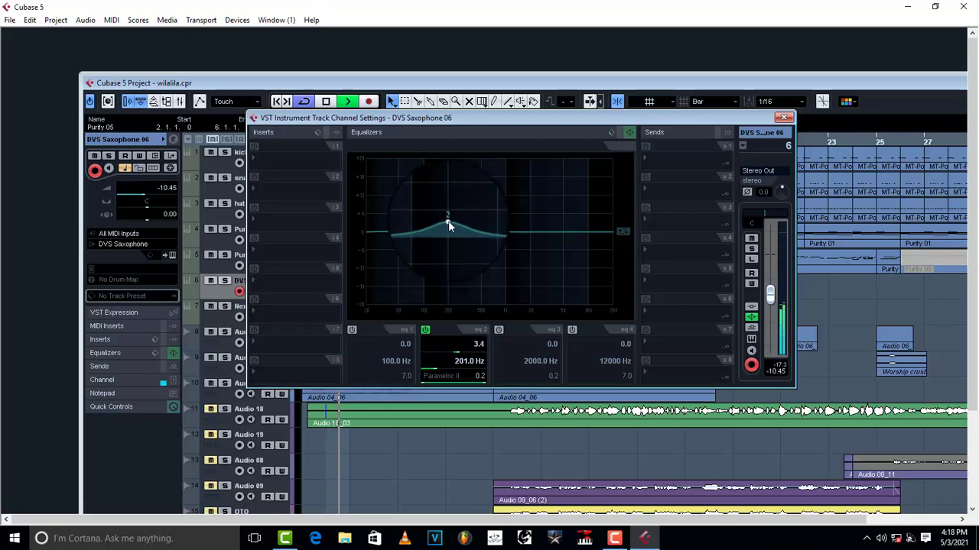
mouse_move(450, 226)
left_mouse_down()
mouse_move(447, 181)
mouse_move(450, 227)
left_mouse_up()
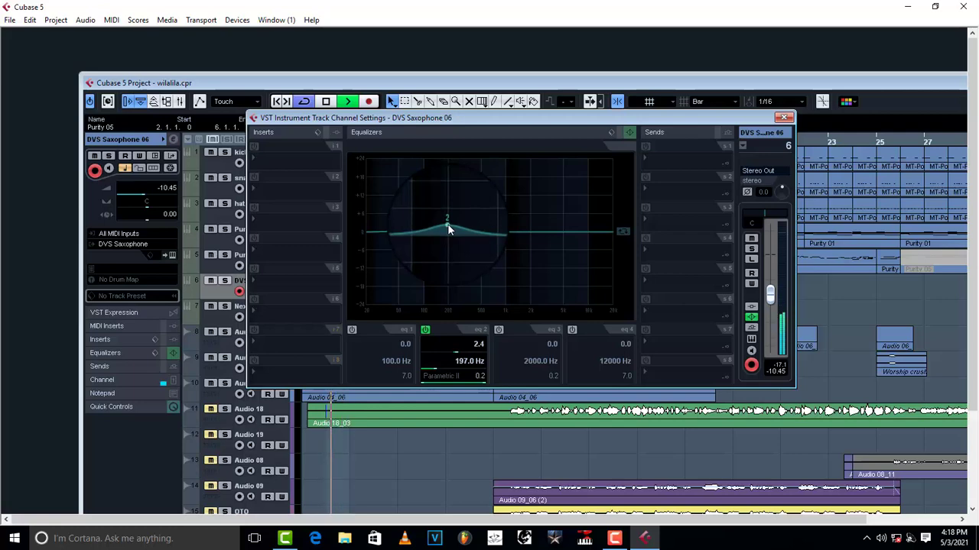
left_click_drag(557, 230, 590, 227)
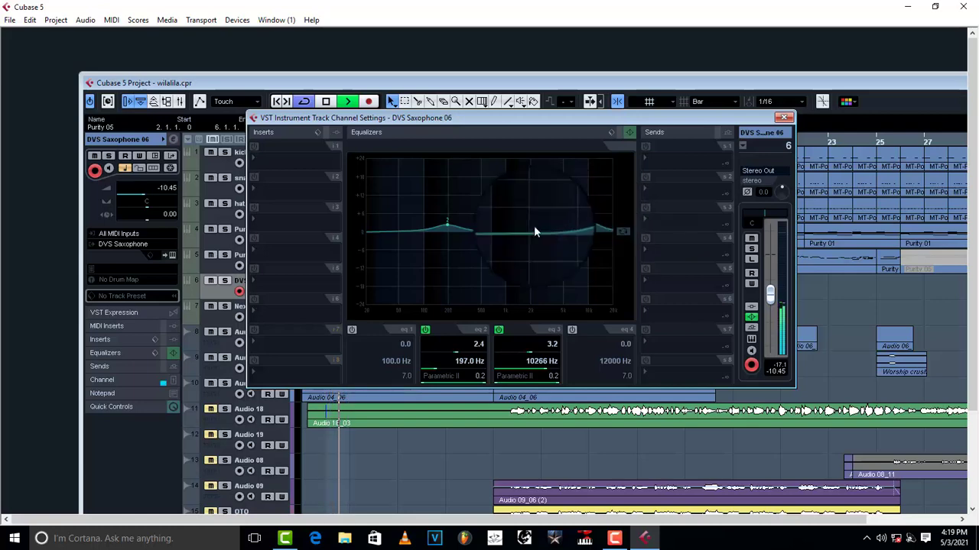
left_click_drag(449, 224, 450, 226)
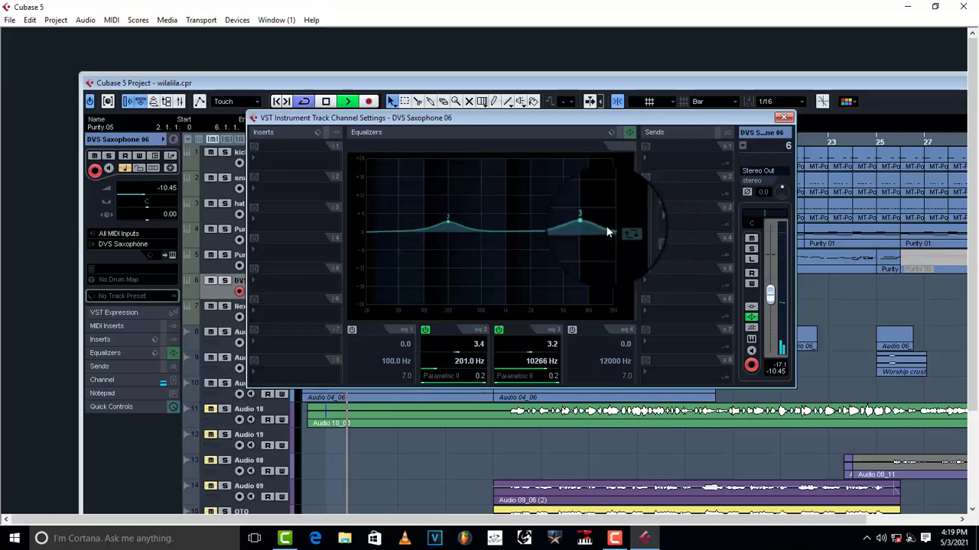
left_click_drag(590, 225, 588, 228)
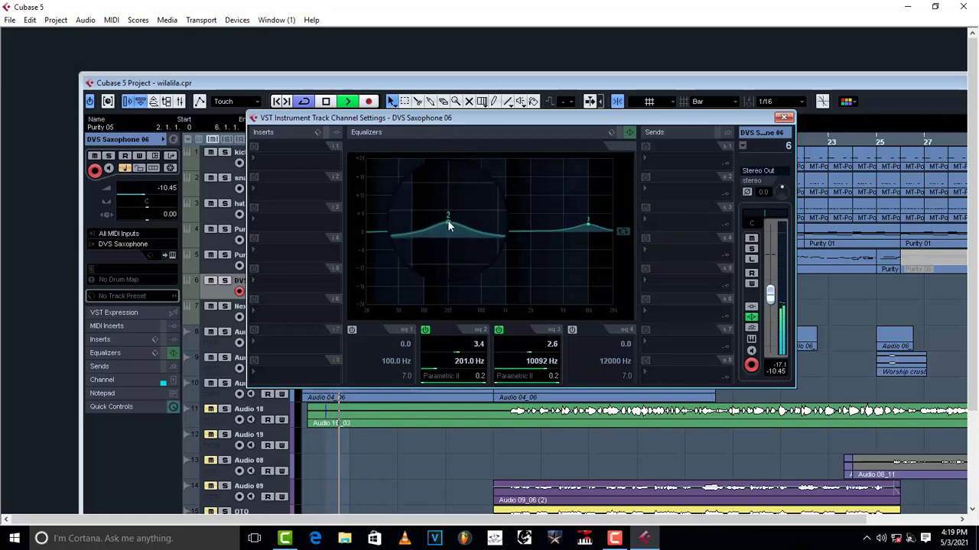
mouse_move(588, 224)
left_mouse_down()
mouse_move(588, 246)
mouse_move(525, 242)
mouse_move(587, 215)
mouse_move(589, 224)
left_mouse_up()
left_click_drag(447, 223, 449, 229)
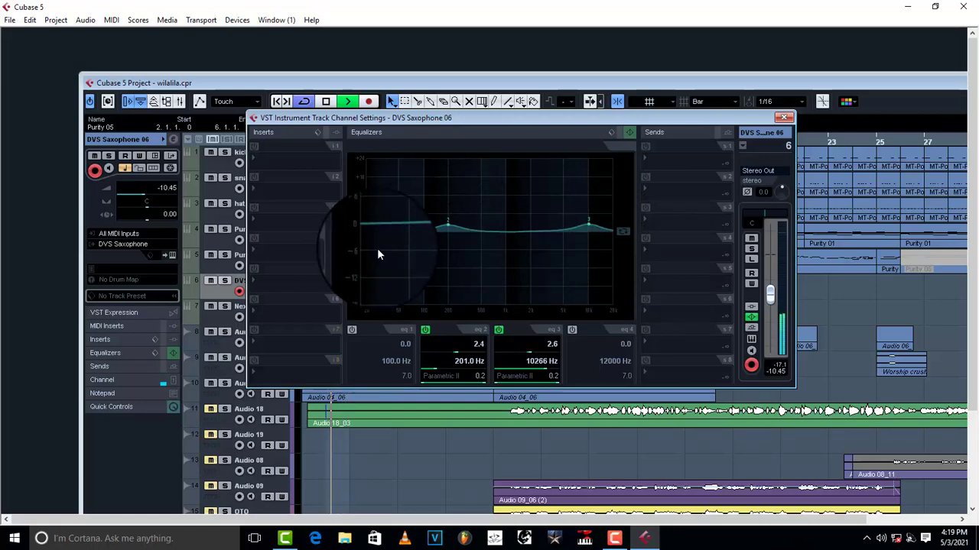
Step: Compare the saxophone with channel EQ bands 2 and 3 off and on, and leave both bands disabled
left_click(426, 330)
left_click(499, 331)
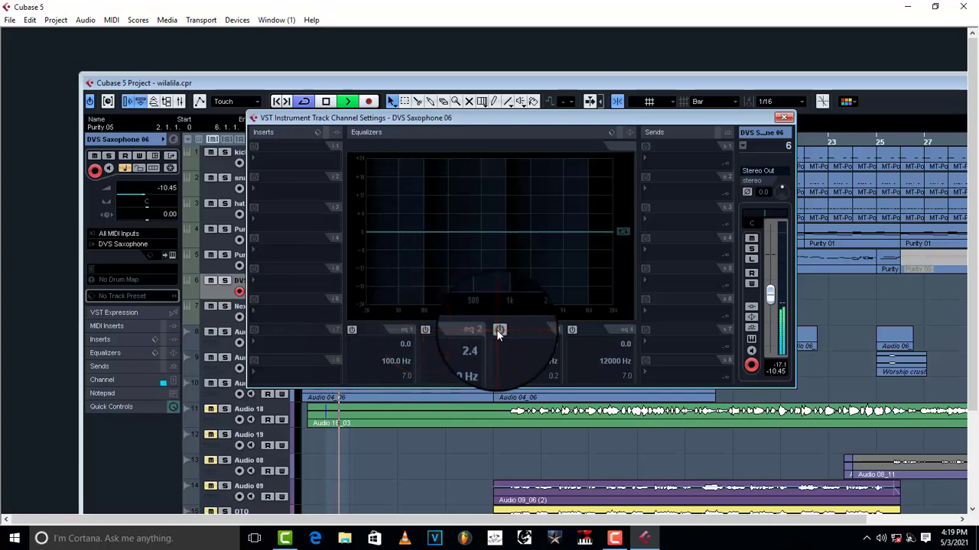
left_click(499, 330)
left_click(426, 331)
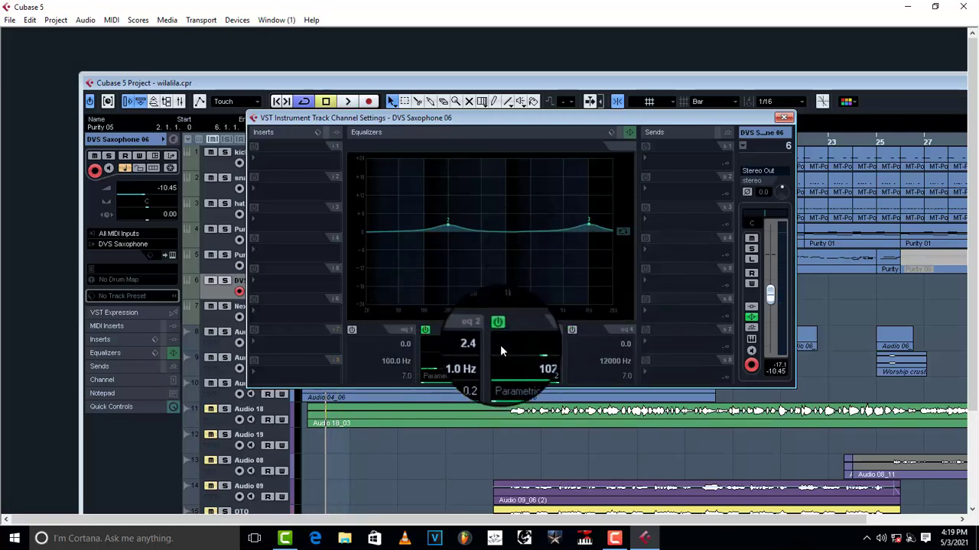
left_click(499, 330)
left_click(426, 331)
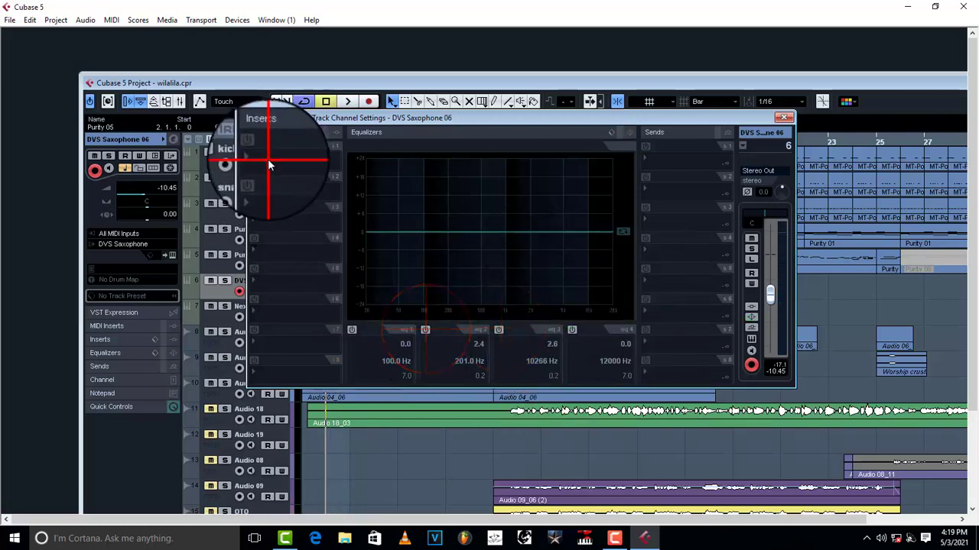
Step: Load FabFilter Pro-Q 2 in the saxophone channel's first insert slot and set its display range to 30 dB
left_click(268, 162)
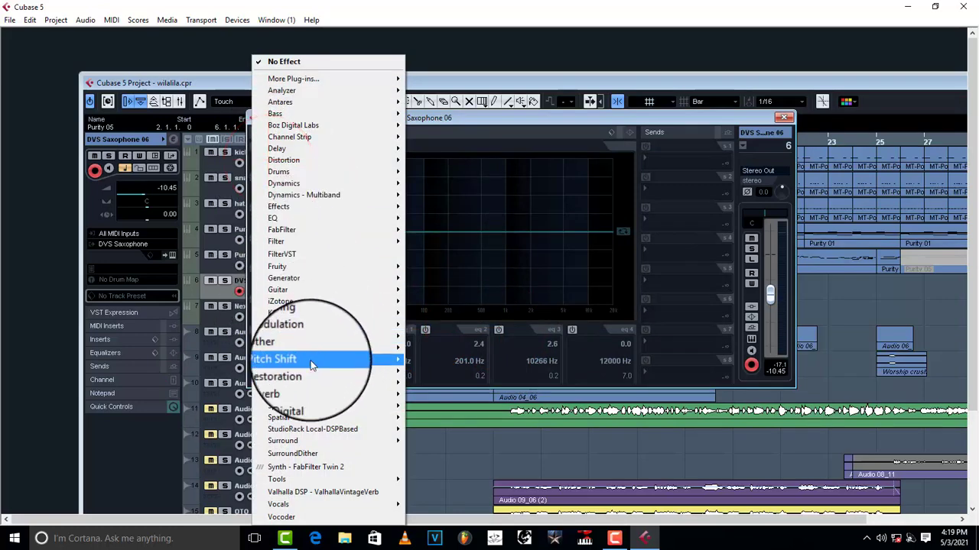
mouse_move(309, 230)
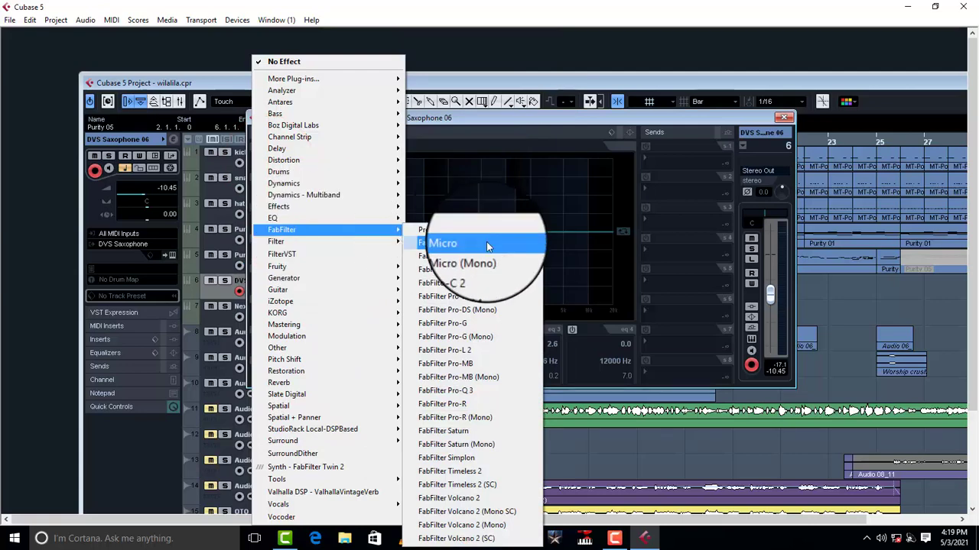
mouse_move(489, 230)
left_click(608, 233)
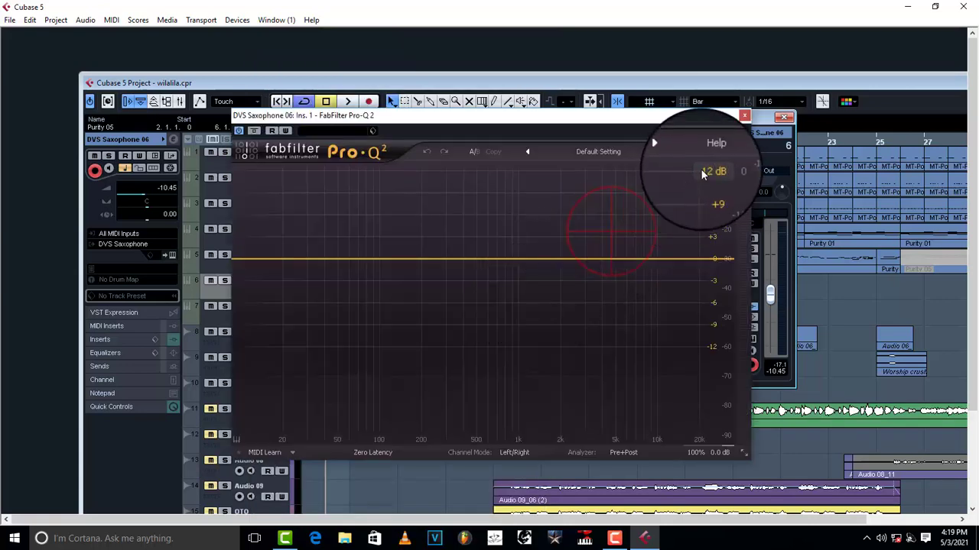
left_click(706, 168)
left_click(710, 223)
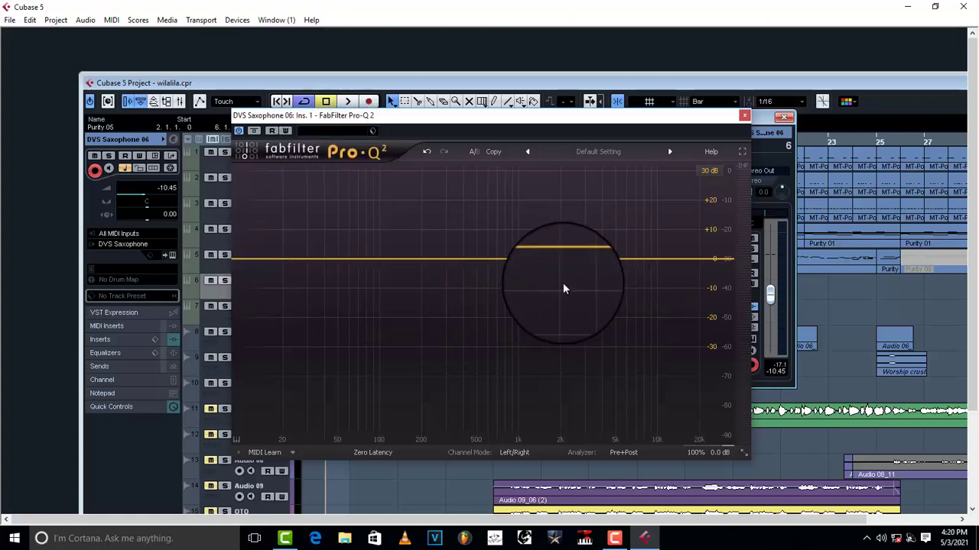
Step: Add a Pro-Q 2 bell boost of about +5.6 dB near 4 kHz and a 96 dB/oct low cut just below 50 Hz
key("space")
left_click_drag(572, 260, 604, 250)
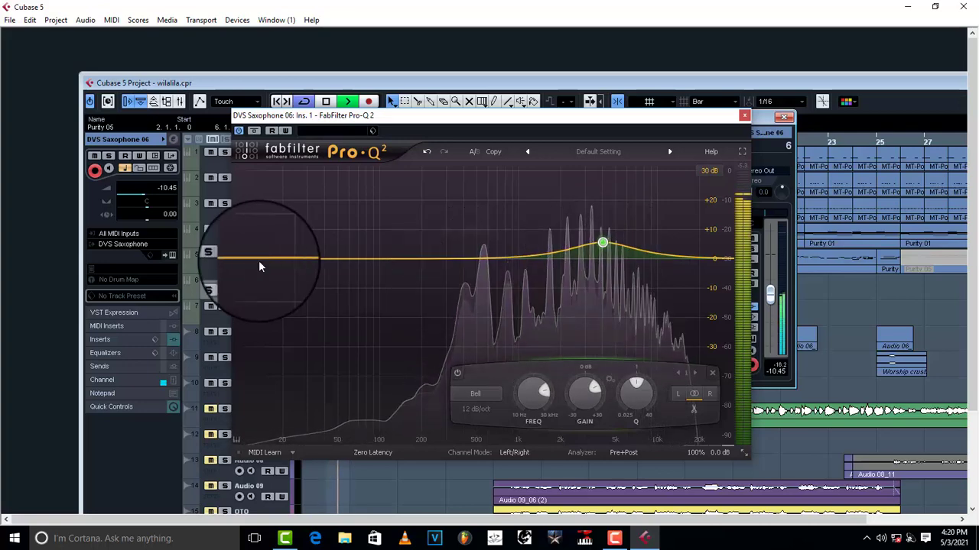
left_click_drag(260, 263, 263, 282)
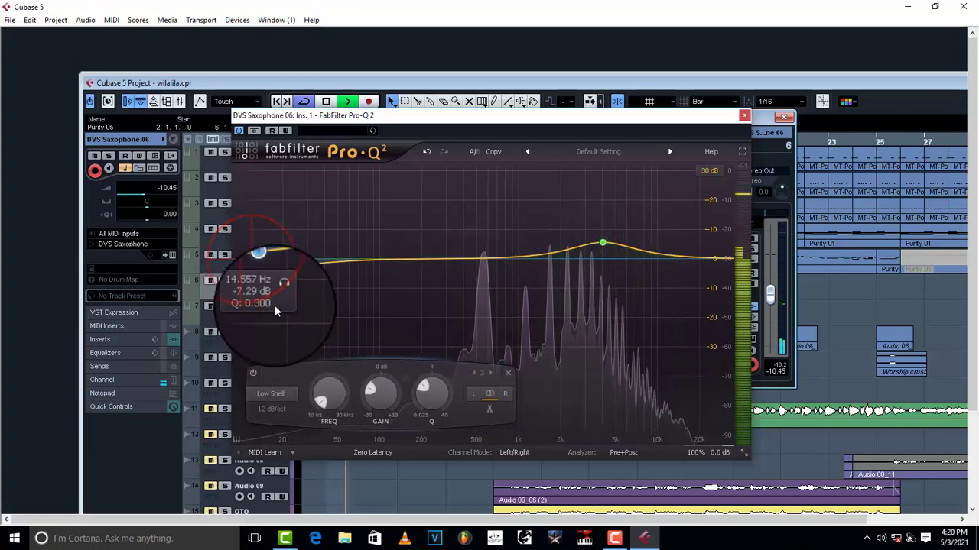
left_click(271, 394)
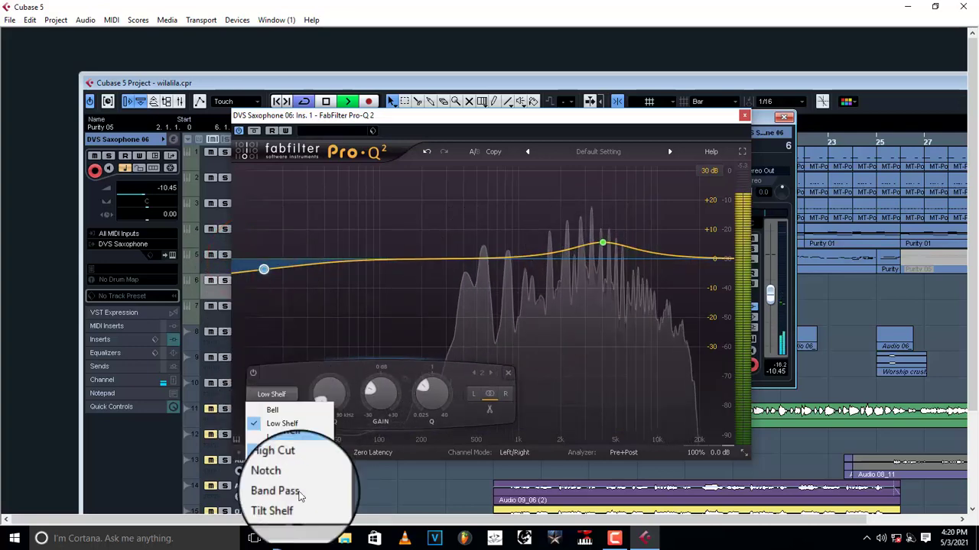
left_click(277, 435)
left_click(283, 418)
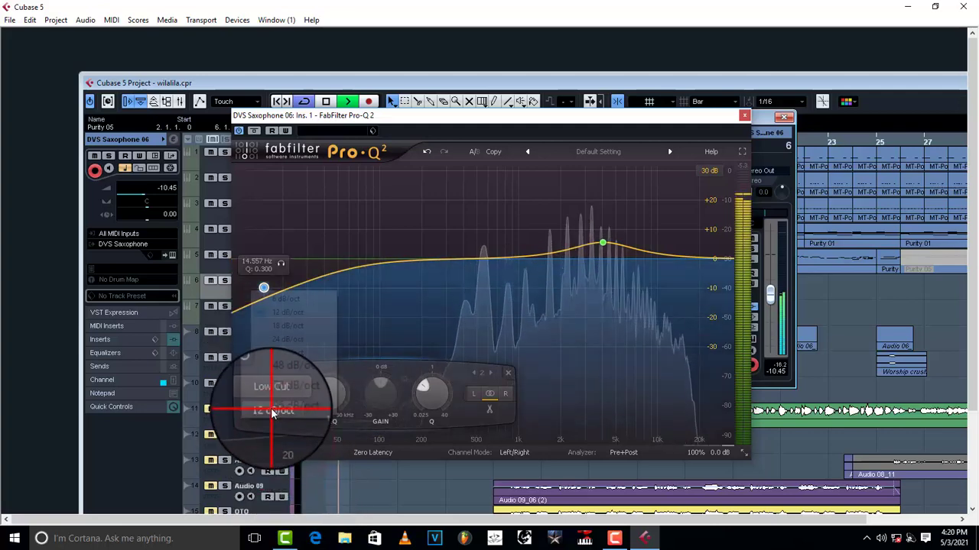
left_click(274, 344)
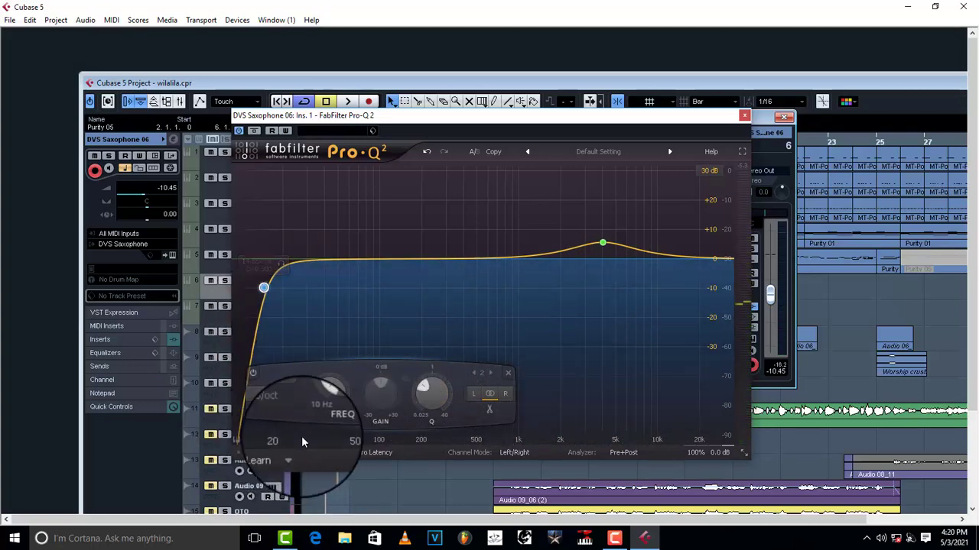
left_click_drag(264, 287, 340, 283)
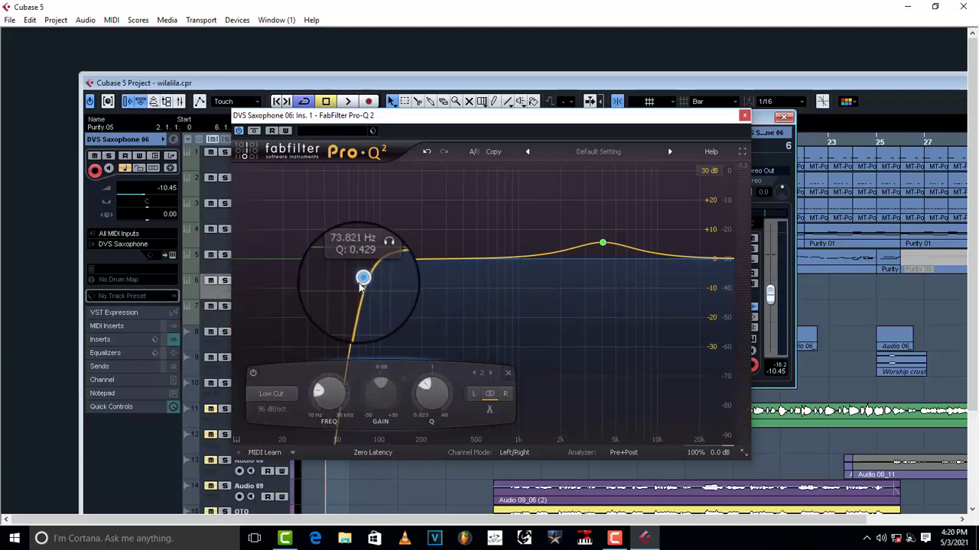
left_click_drag(362, 280, 346, 293)
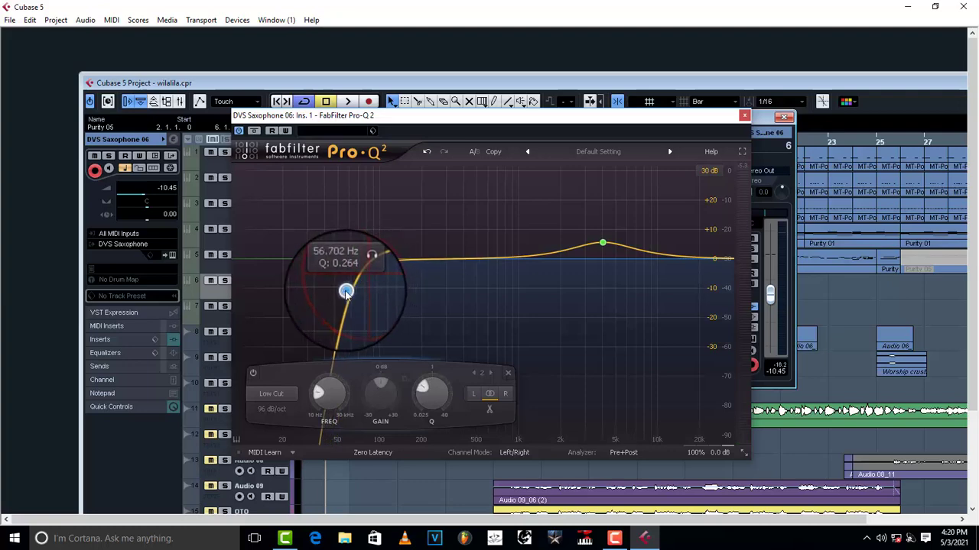
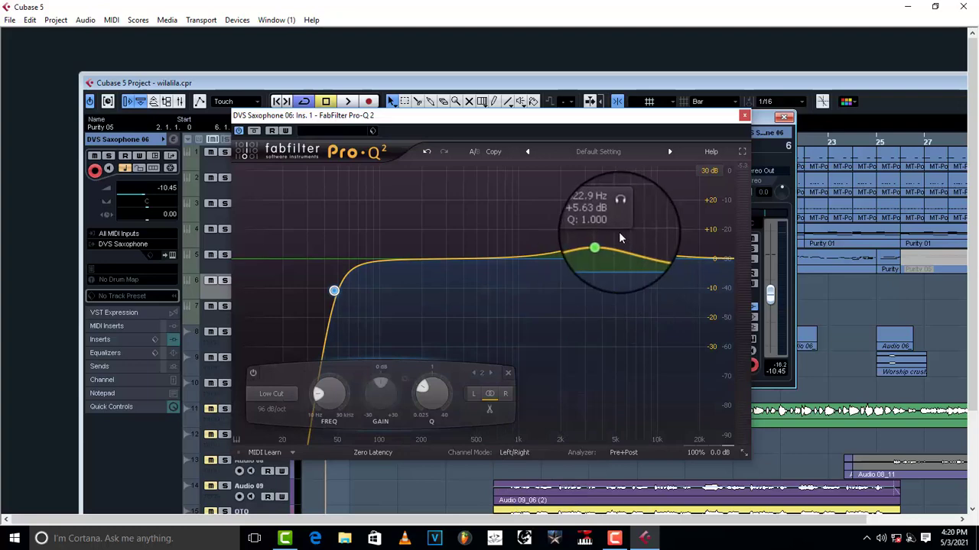
Step: Retune the Pro-Q 2 bell boost to 2997.3 Hz at +5.42 dB during playback and close the equalizer
key("space")
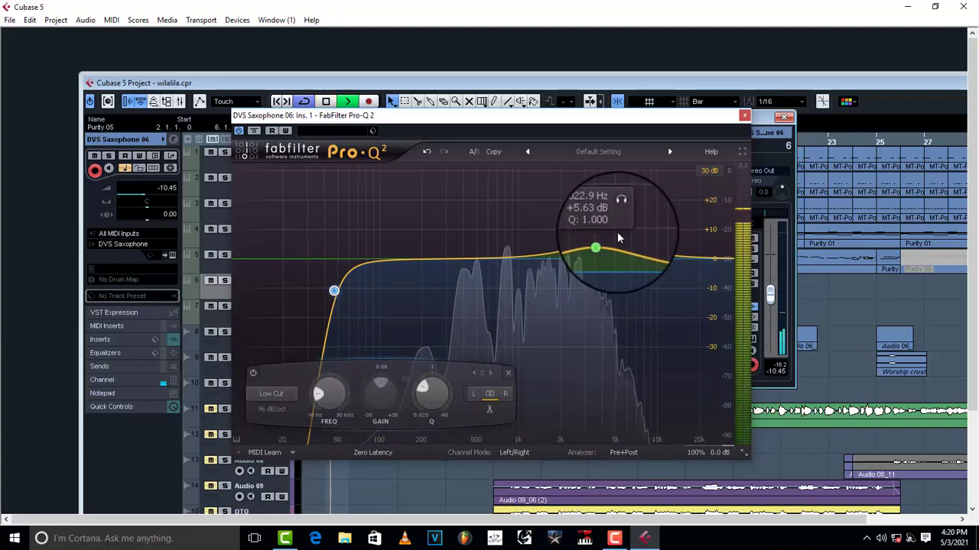
left_click_drag(604, 244, 587, 244)
key("space")
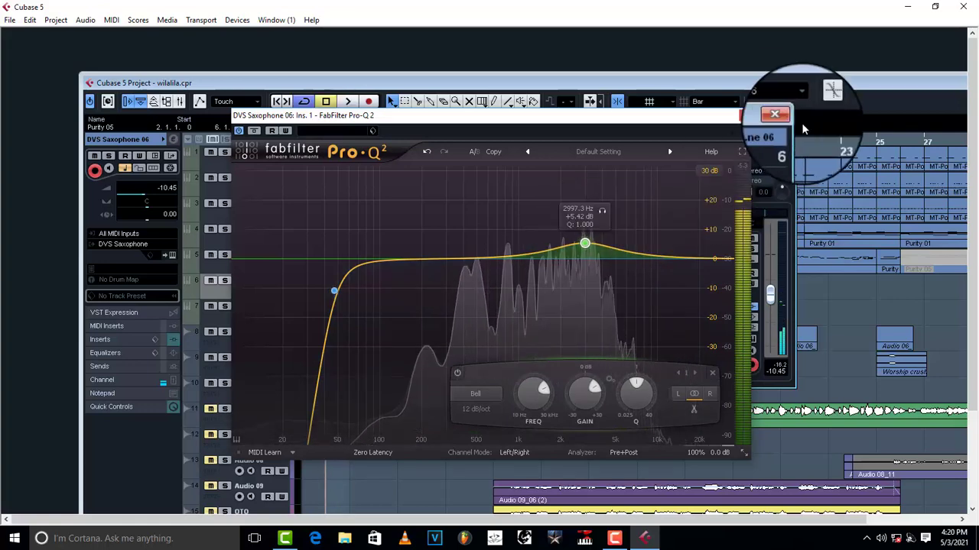
left_click(742, 115)
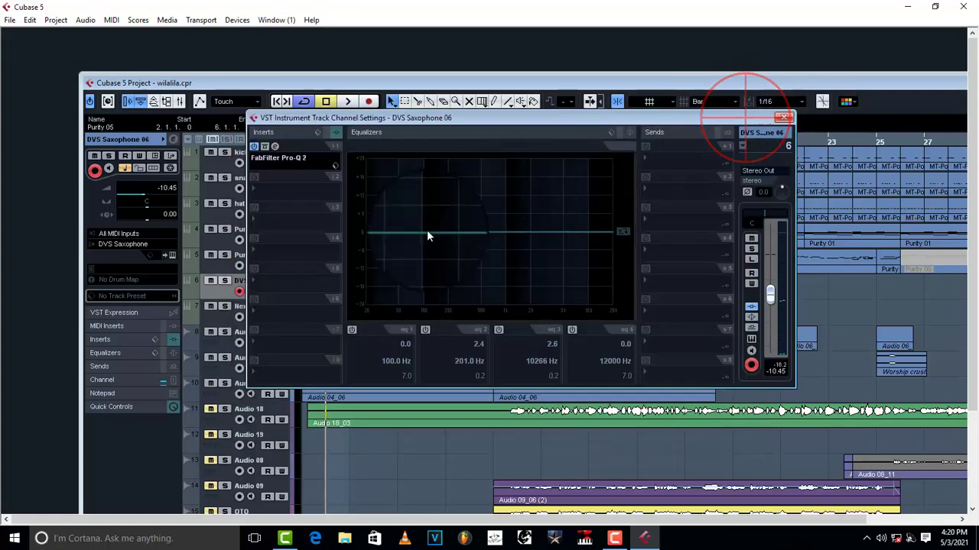
Step: Load Reverb A in the saxophone's second insert slot, set its mix to wet 56 and dry 100, and close it
left_click(270, 192)
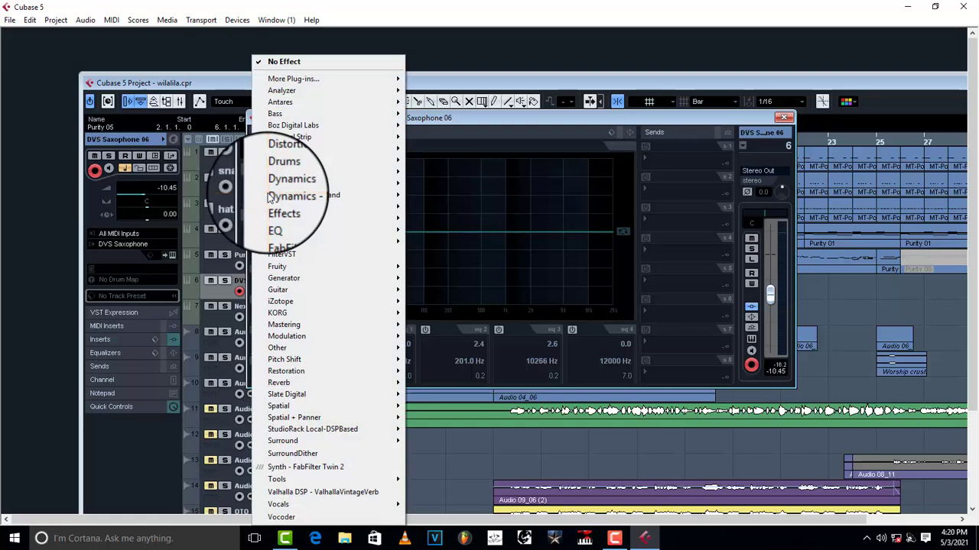
mouse_move(320, 382)
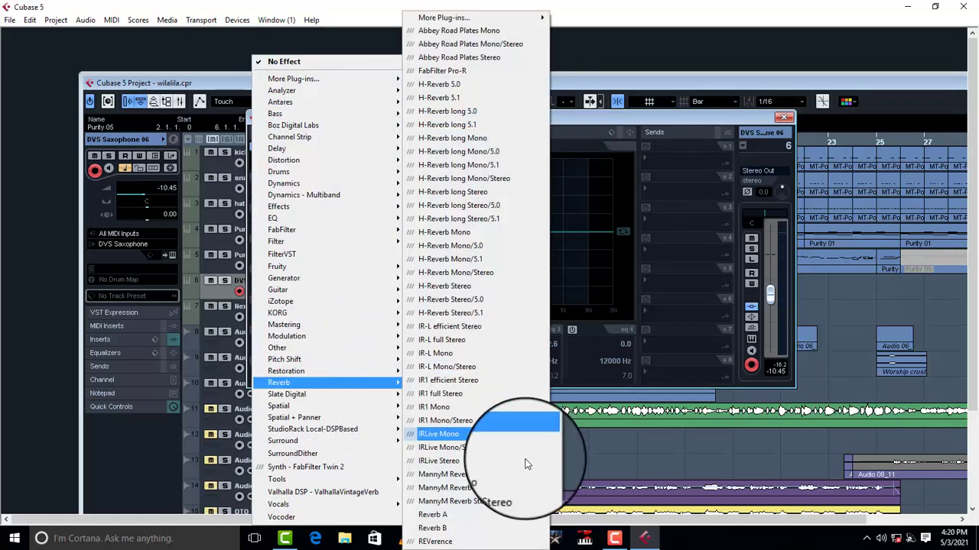
left_click(489, 518)
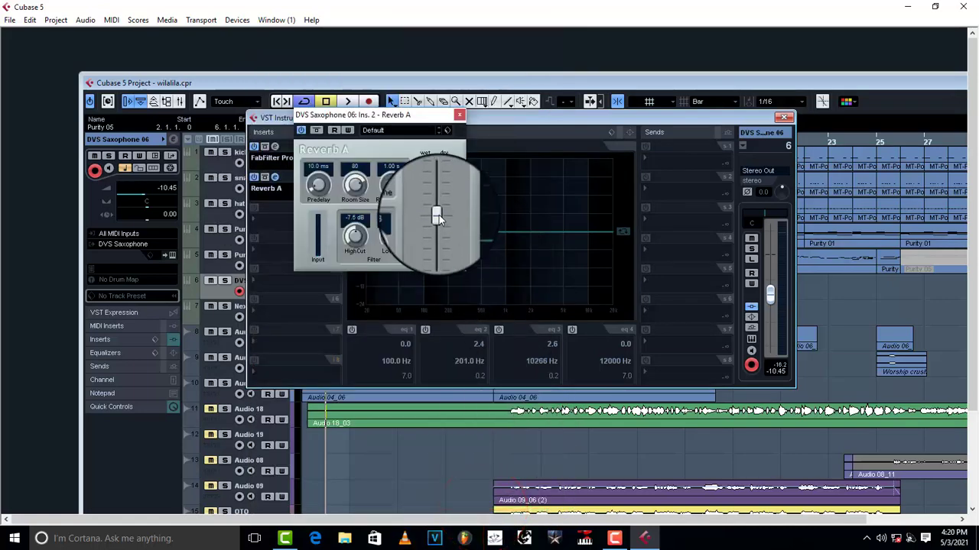
mouse_move(439, 215)
left_mouse_down()
mouse_move(440, 177)
mouse_move(432, 230)
mouse_move(430, 200)
left_mouse_up()
key("space")
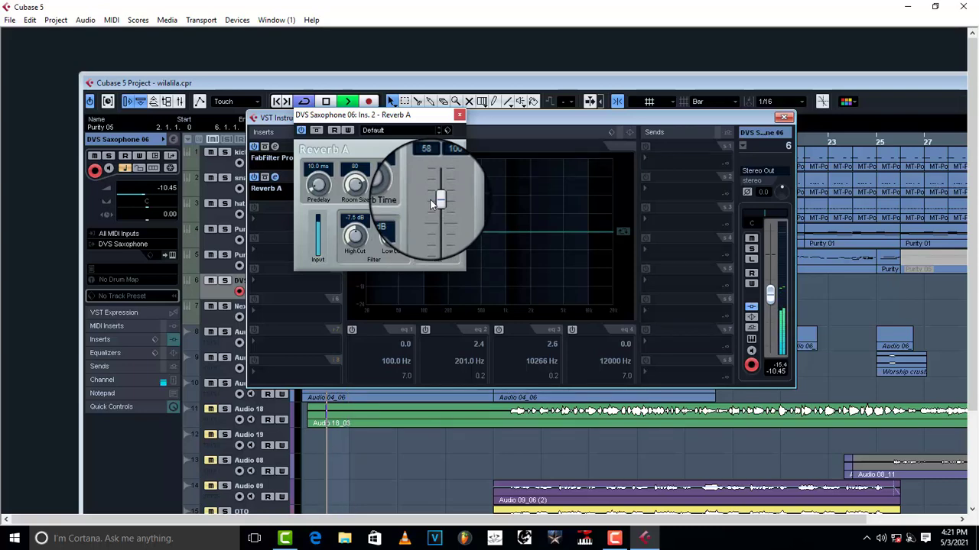
left_click(437, 199)
key("space")
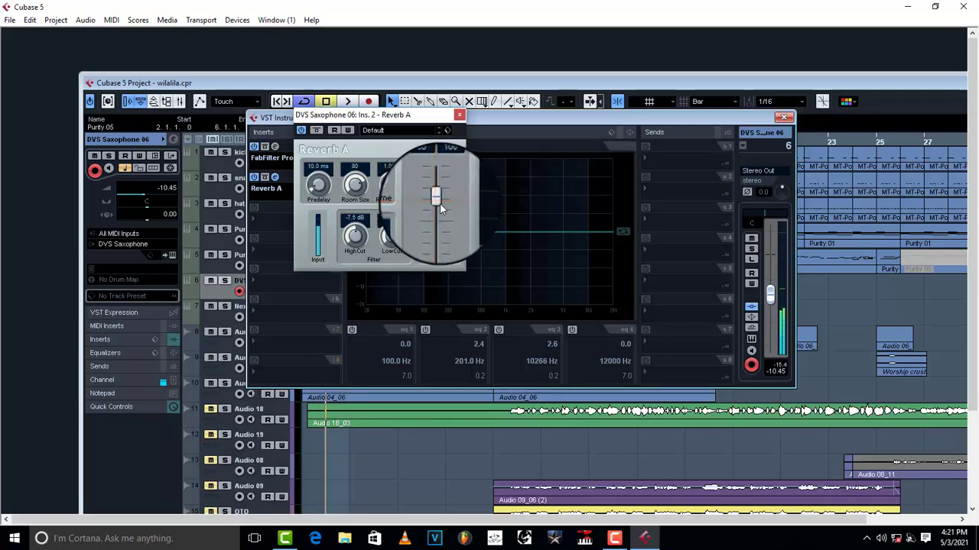
left_click(460, 111)
Step: Add another bell band in the saxophone's Pro-Q 2 and set it to 2937.1 Hz with -1.87 dB gain
left_click(277, 161)
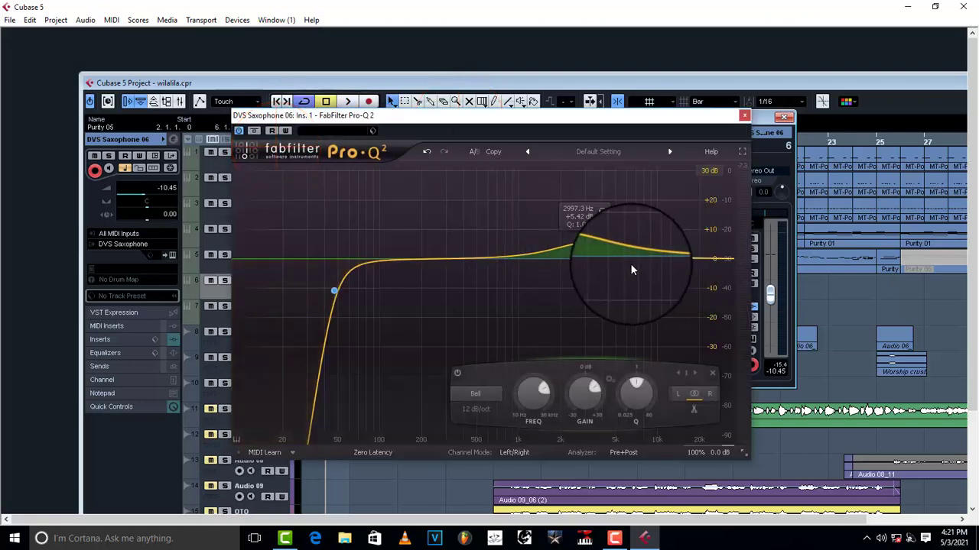
left_click_drag(469, 260, 472, 232)
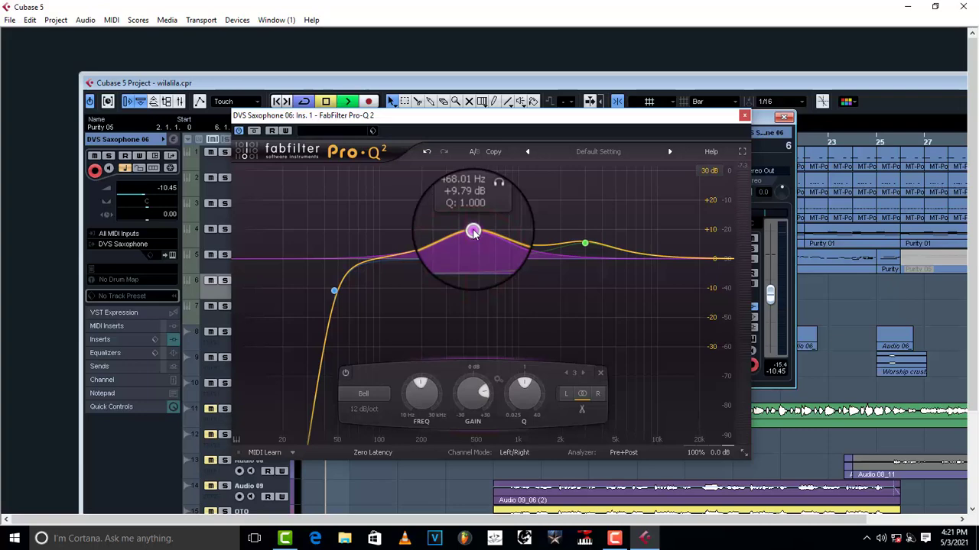
left_click_drag(472, 233, 588, 276)
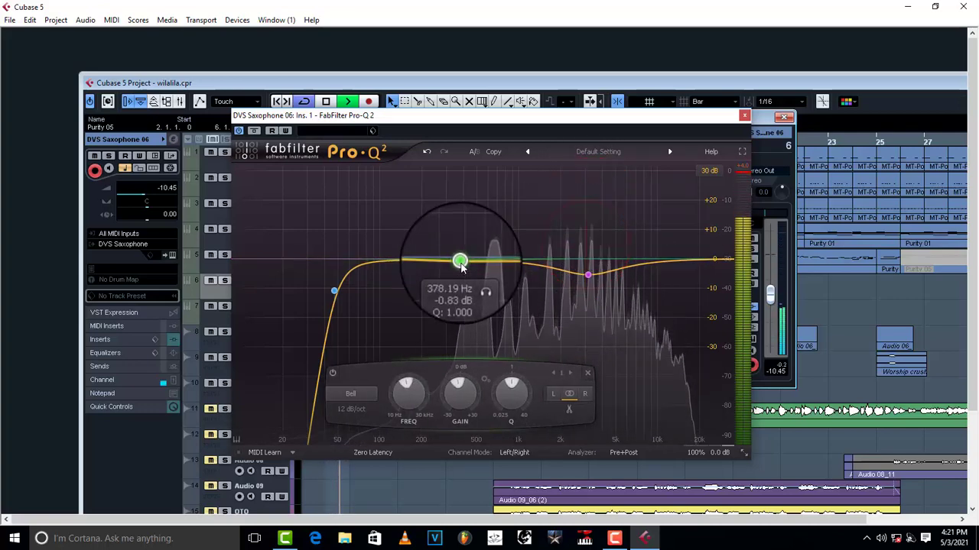
left_click_drag(460, 263, 456, 263)
left_click_drag(588, 275, 584, 265)
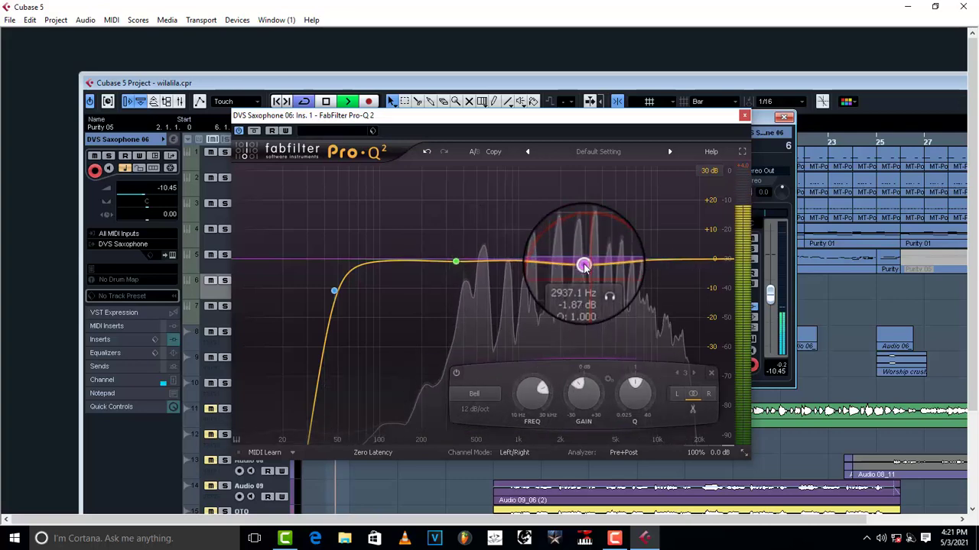
Step: Move the first Pro-Q 2 bell band to 8787.7 Hz with +3.33 dB gain and close the equalizer
left_click(454, 262)
left_click_drag(454, 264, 650, 252)
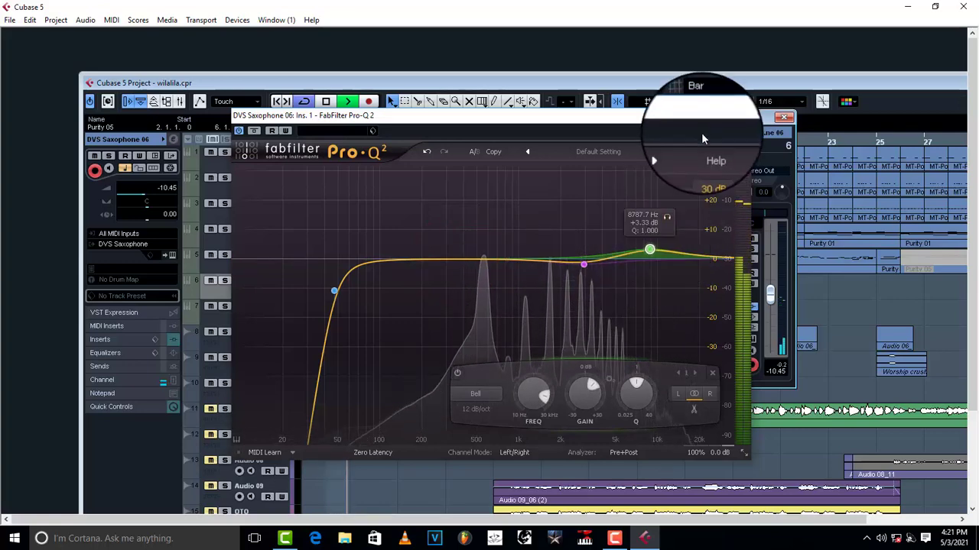
left_click(744, 115)
Step: Set the saxophone's Reverb A mix to wet 0 and dry 100, and close the reverb and channel settings
left_click(275, 177)
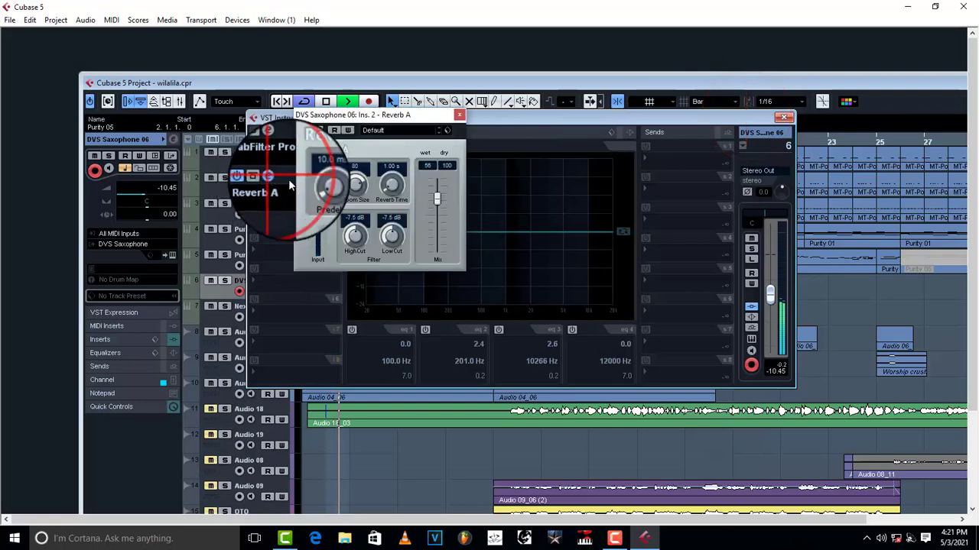
left_click(437, 197)
left_click_drag(438, 195, 440, 184)
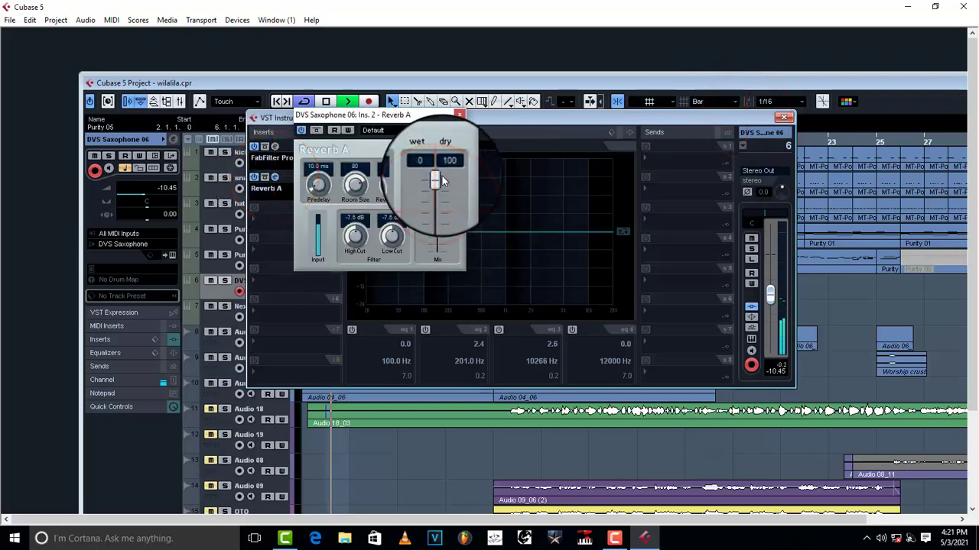
left_click(459, 116)
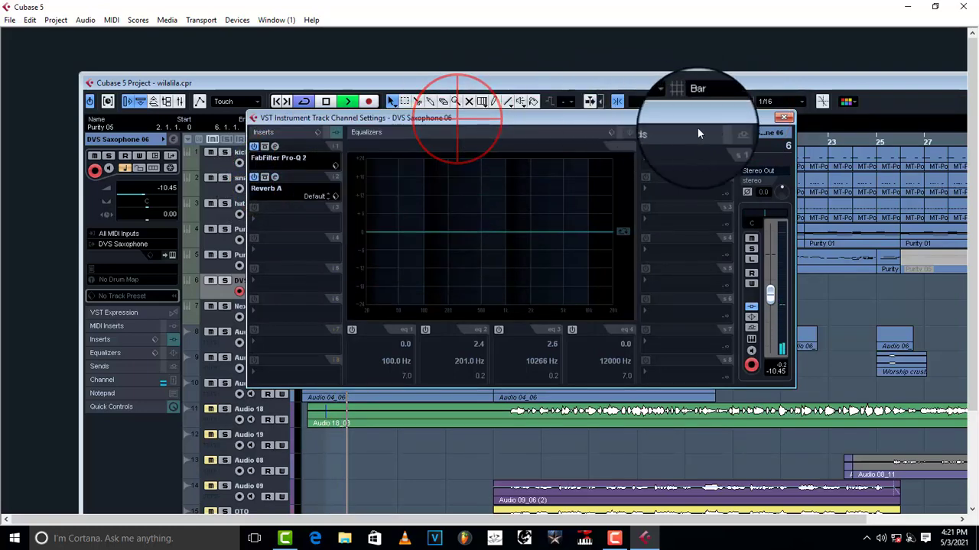
left_click(783, 117)
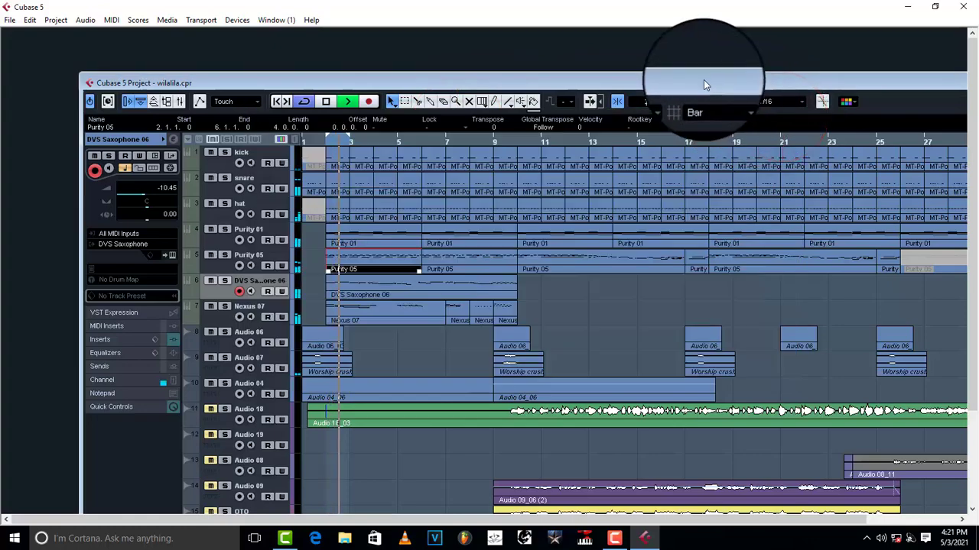
Step: Maximize the project window, turn up the reverb Size in the DVS Saxophone instrument, and close the instrument
double_click(704, 80)
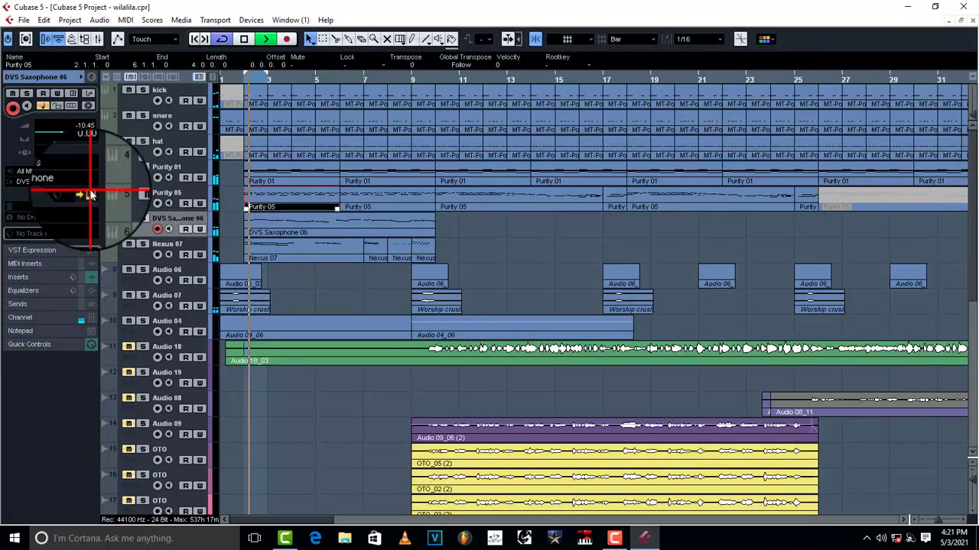
left_click(91, 194)
left_click_drag(400, 337, 396, 304)
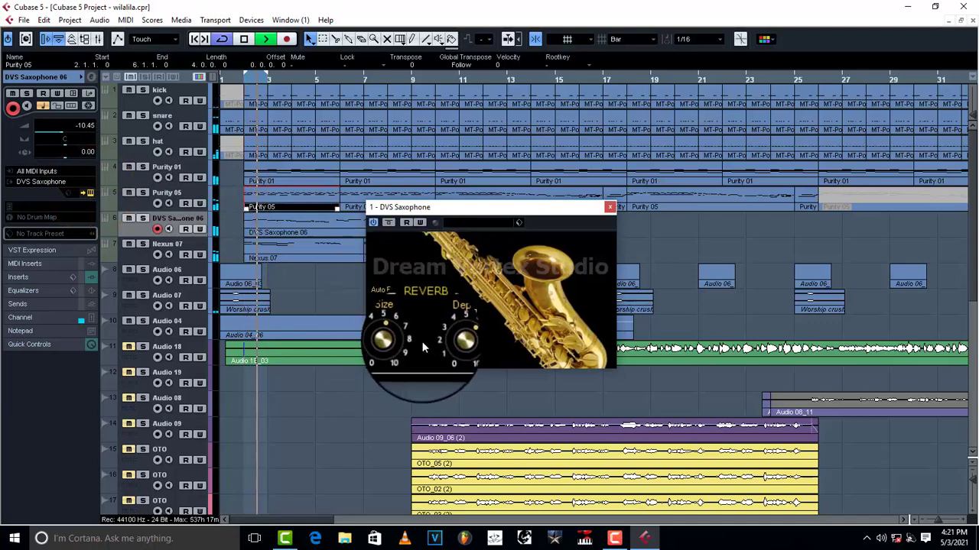
left_click(609, 207)
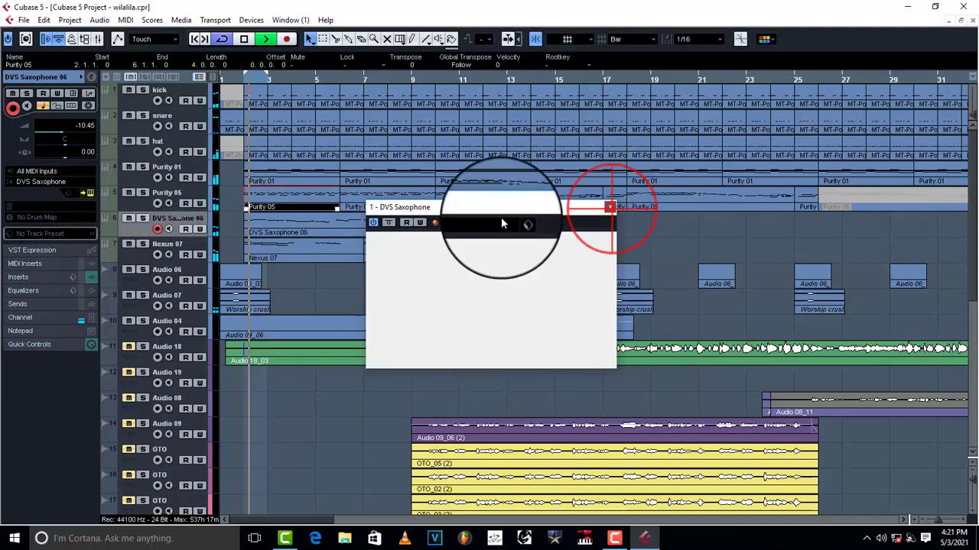
Step: Retune the saxophone's Pro-Q 2 bell bands to +2.71 dB at 2937.1 Hz and +4.38 dB at 695.22 Hz, and close it
left_click(92, 76)
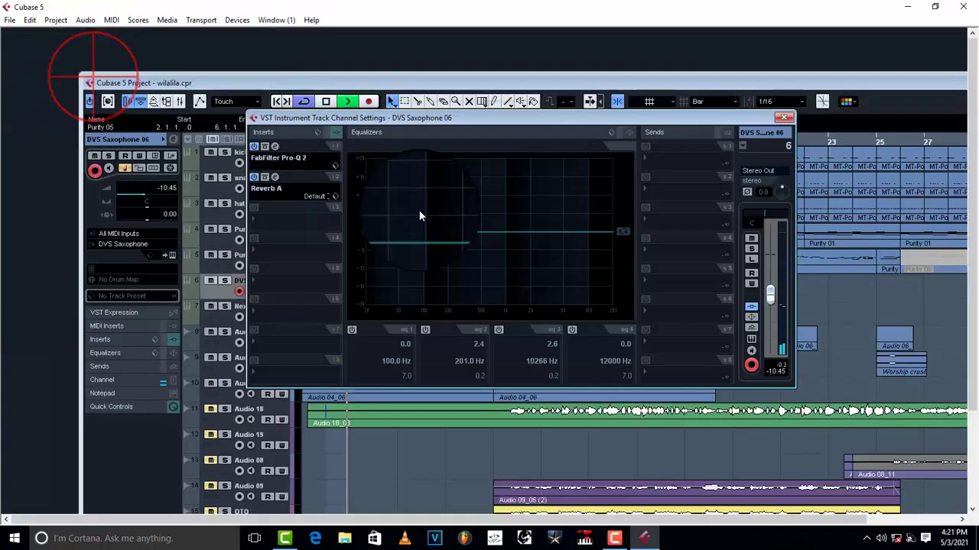
left_click(276, 148)
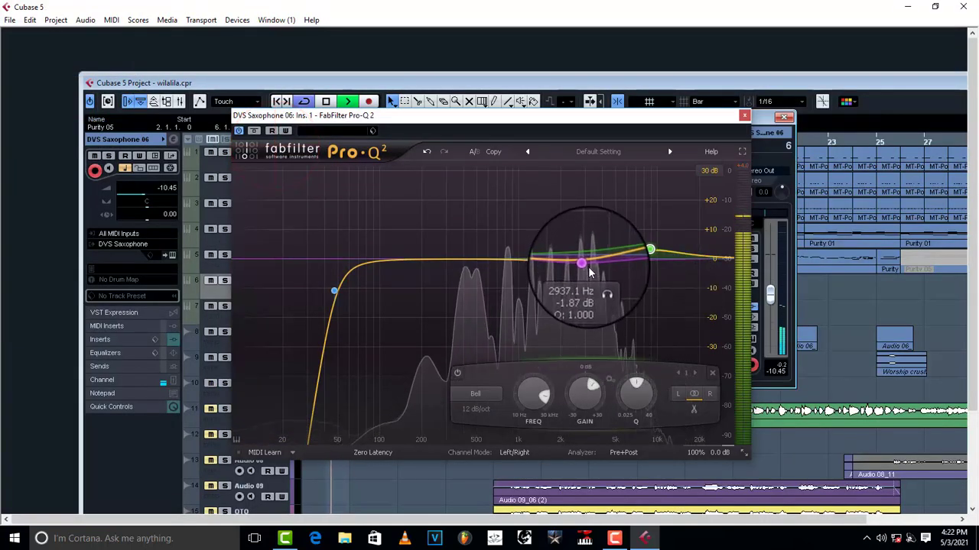
left_click_drag(587, 260, 583, 253)
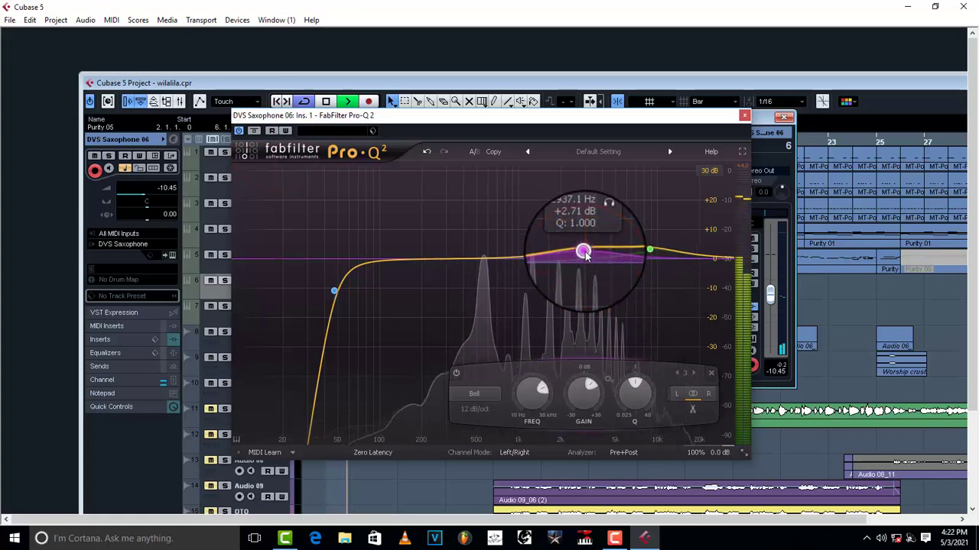
mouse_move(648, 253)
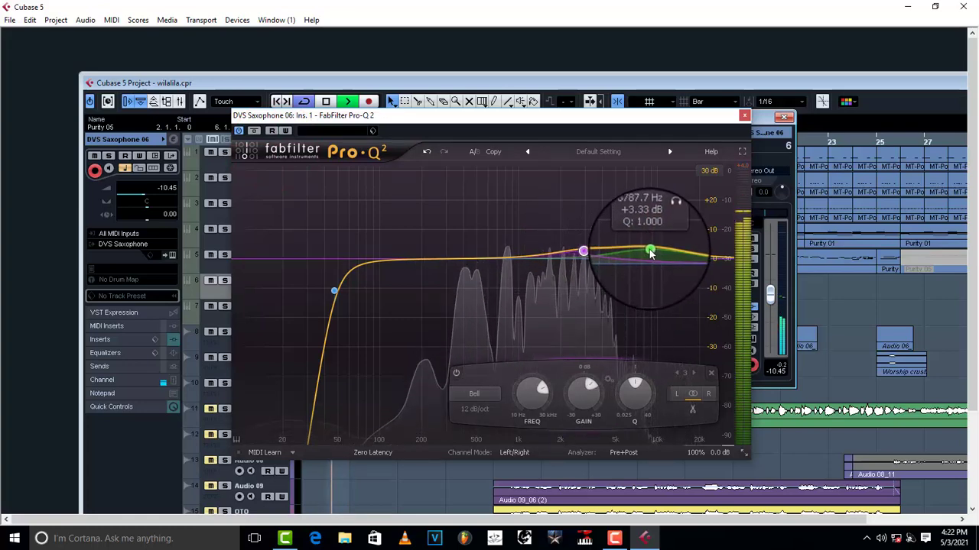
left_click_drag(648, 252, 497, 248)
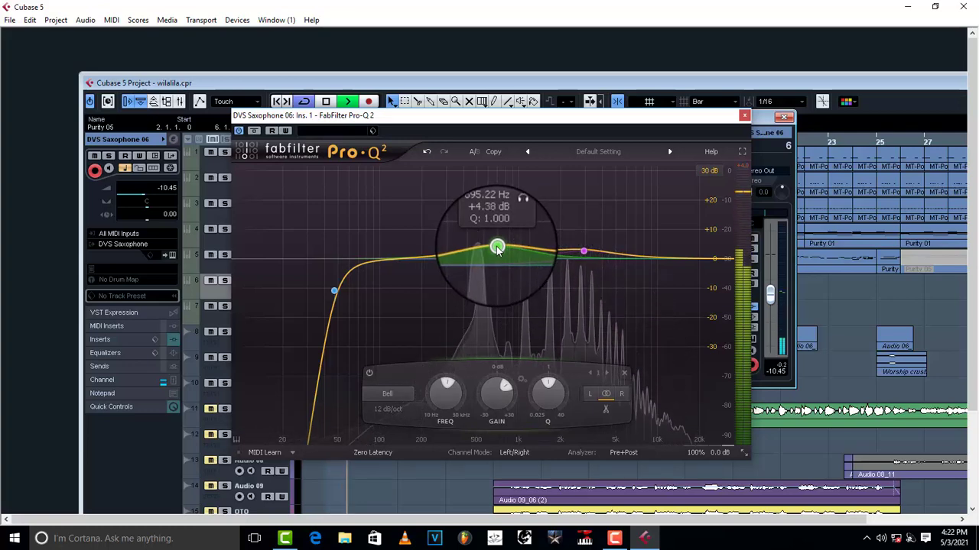
left_click(739, 113)
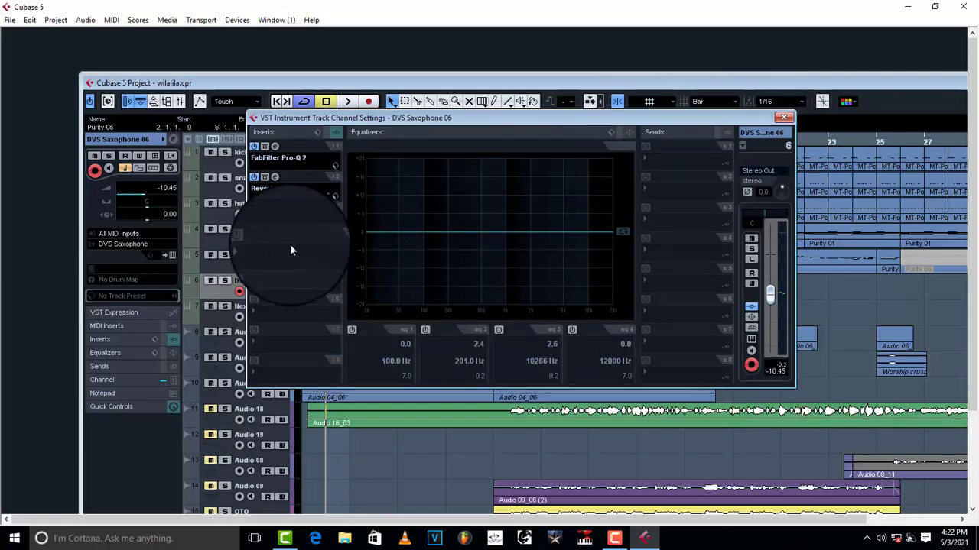
Step: Load a Compressor into the third insert slot of the DVS Saxophone 06 channel and reposition its window
left_click(269, 227)
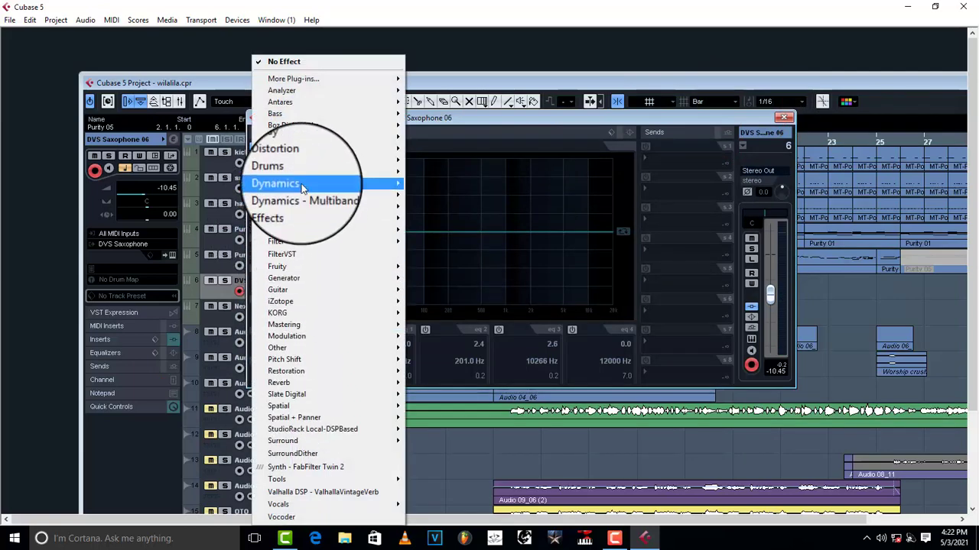
mouse_move(337, 183)
left_click(462, 264)
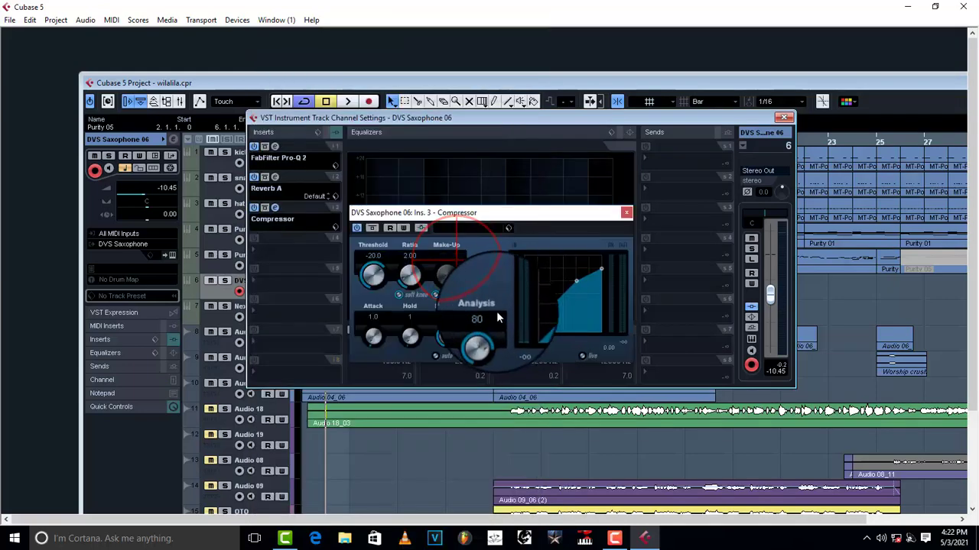
left_click_drag(510, 213, 475, 186)
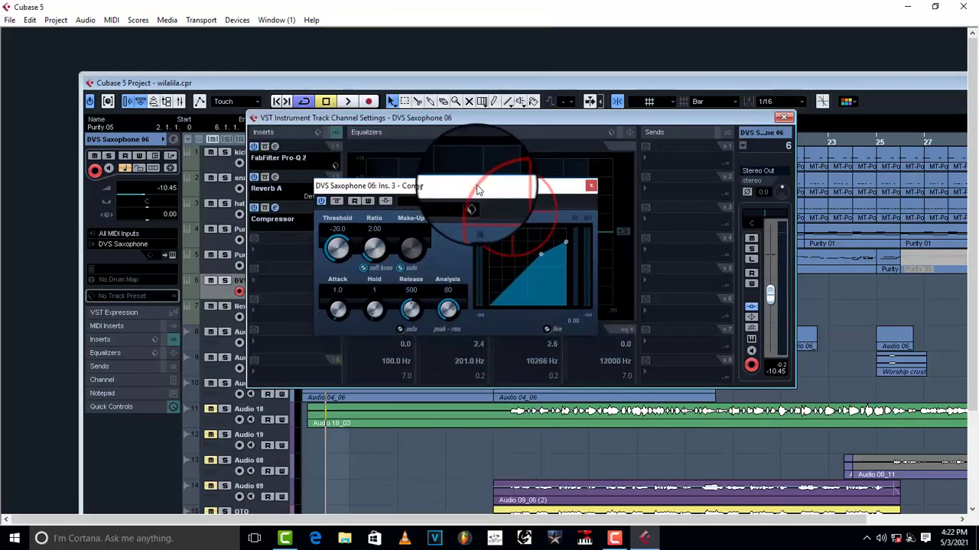
Step: During playback, set the saxophone Compressor to threshold -29.6, make-up 4.0 and hold 0, and close it and the channel settings
key("space")
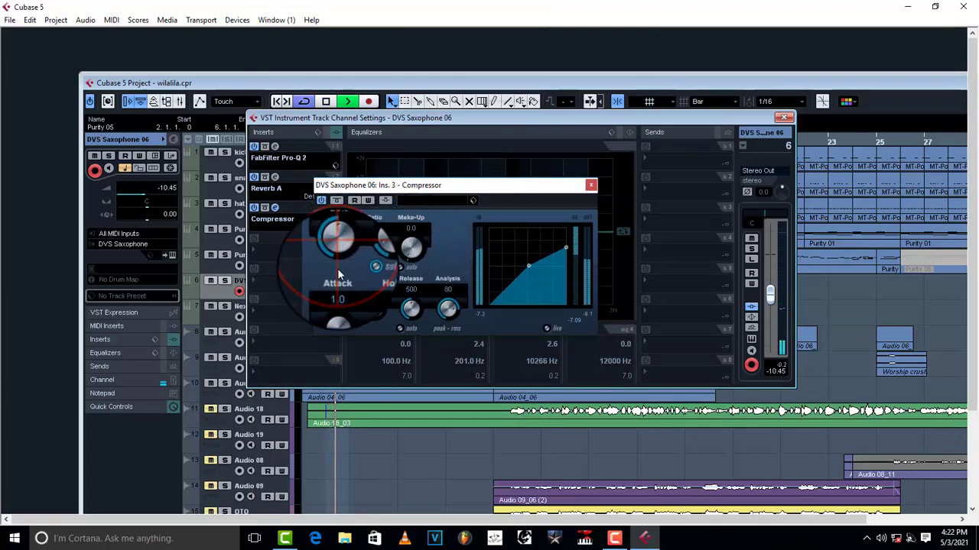
mouse_move(412, 250)
left_mouse_down()
mouse_move(410, 217)
mouse_move(409, 256)
left_mouse_up()
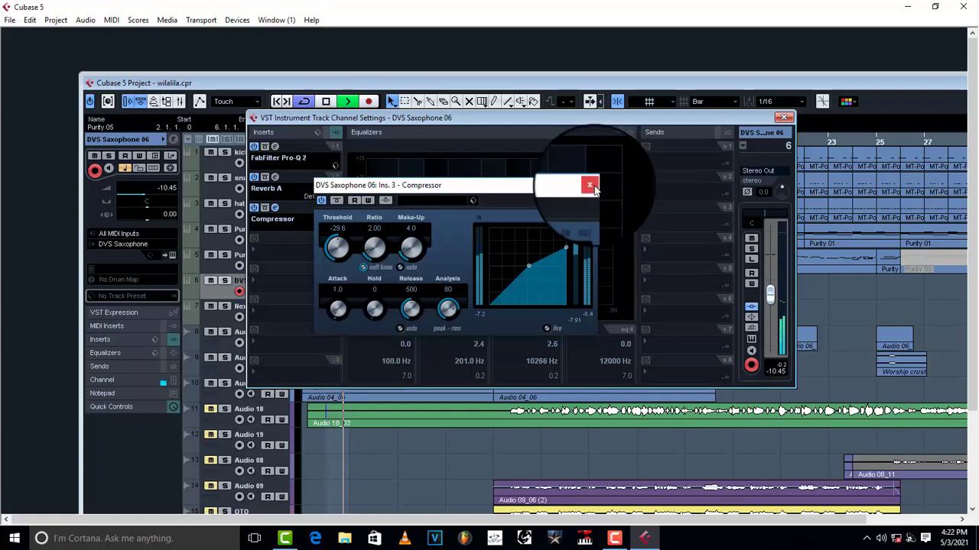
left_click_drag(374, 315, 372, 258)
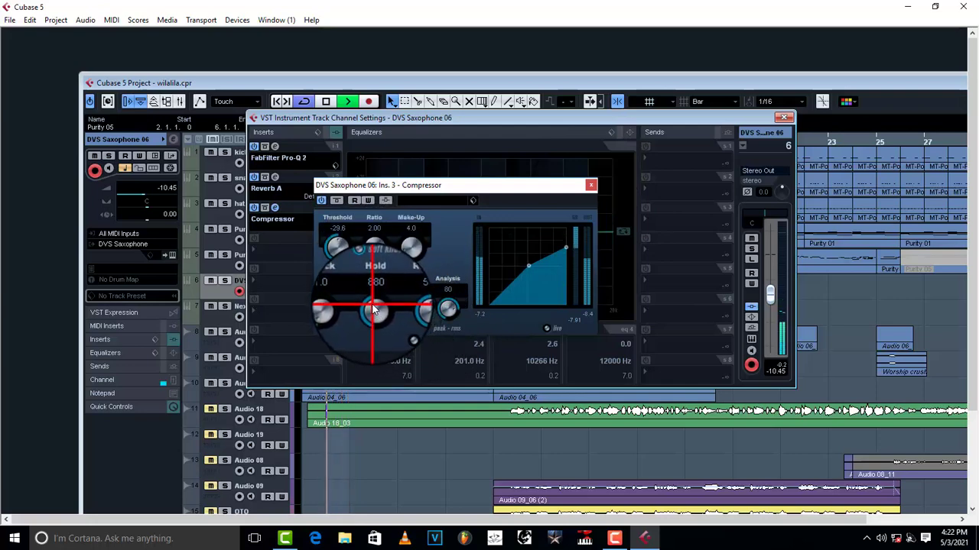
left_click_drag(373, 306, 375, 358)
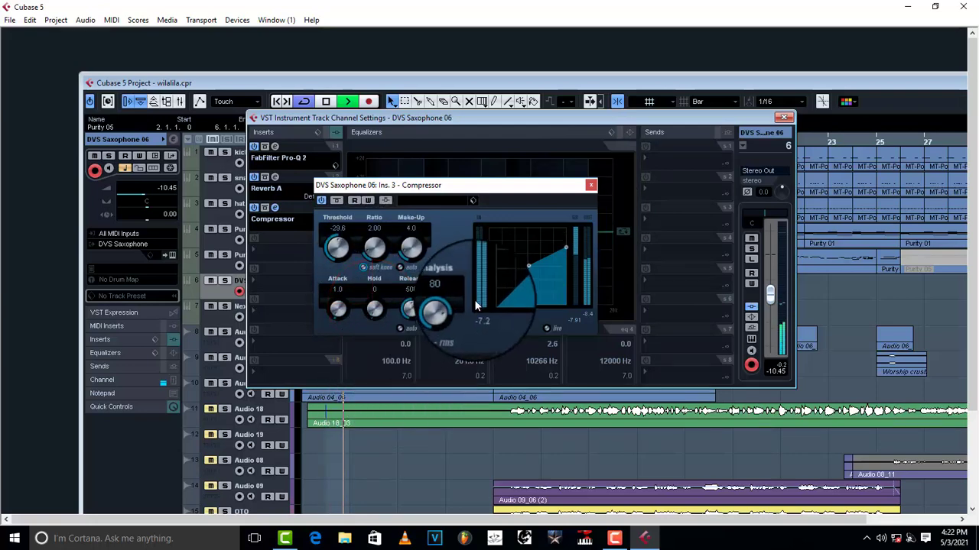
left_click(590, 186)
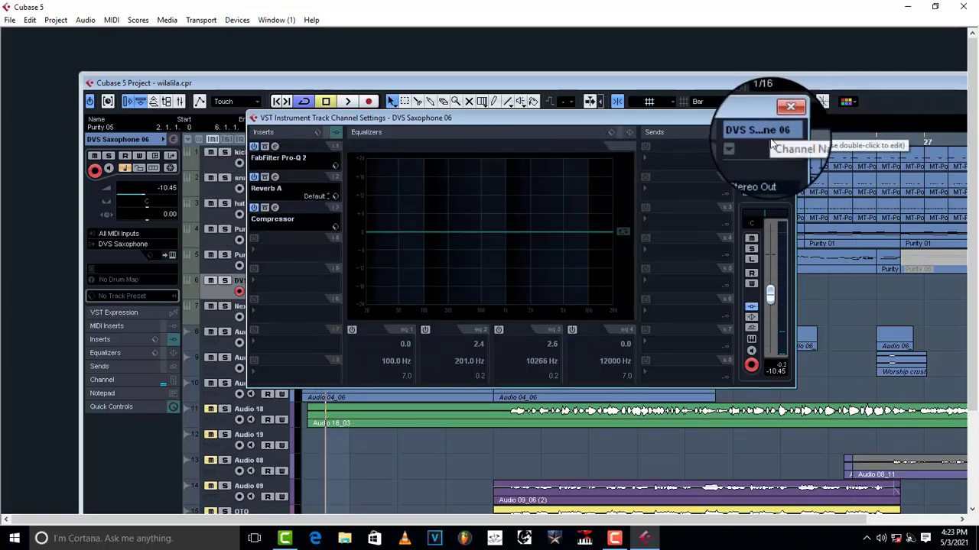
left_click(788, 118)
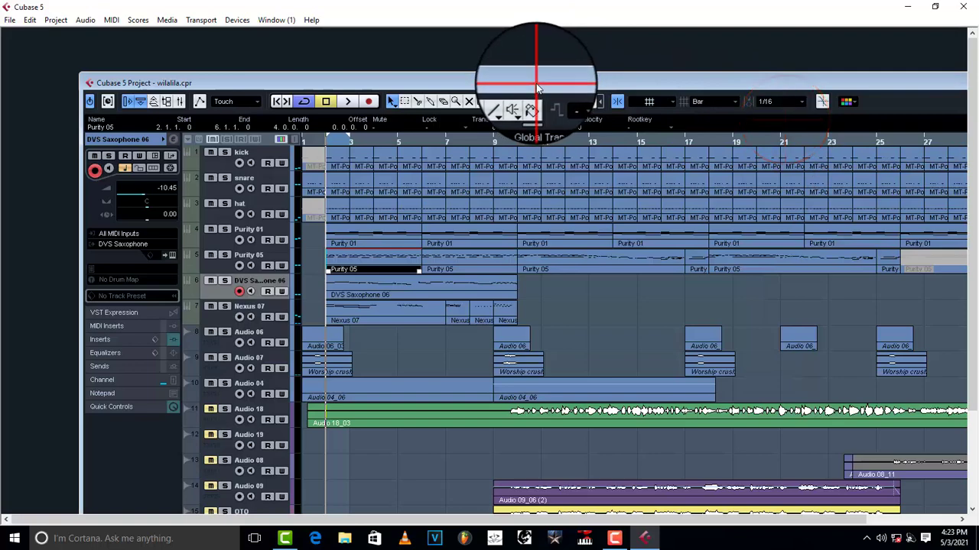
Step: Maximize the project window and check the reverb controls in the DVS Saxophone instrument before closing it
double_click(536, 84)
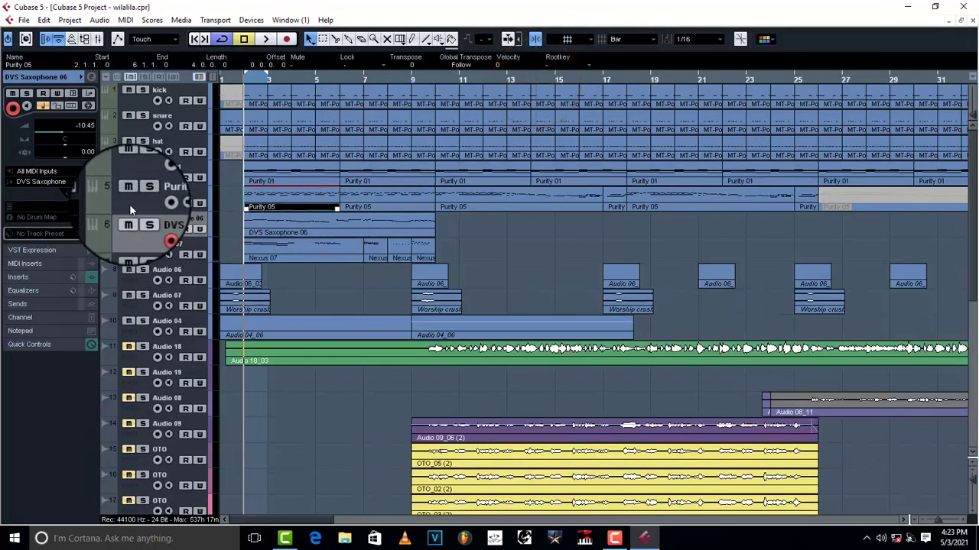
left_click(89, 196)
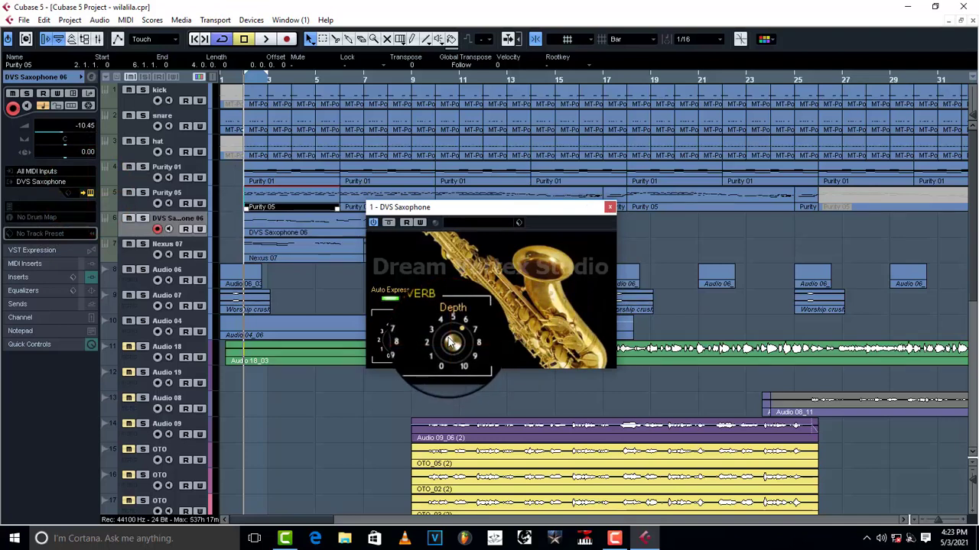
left_click(610, 212)
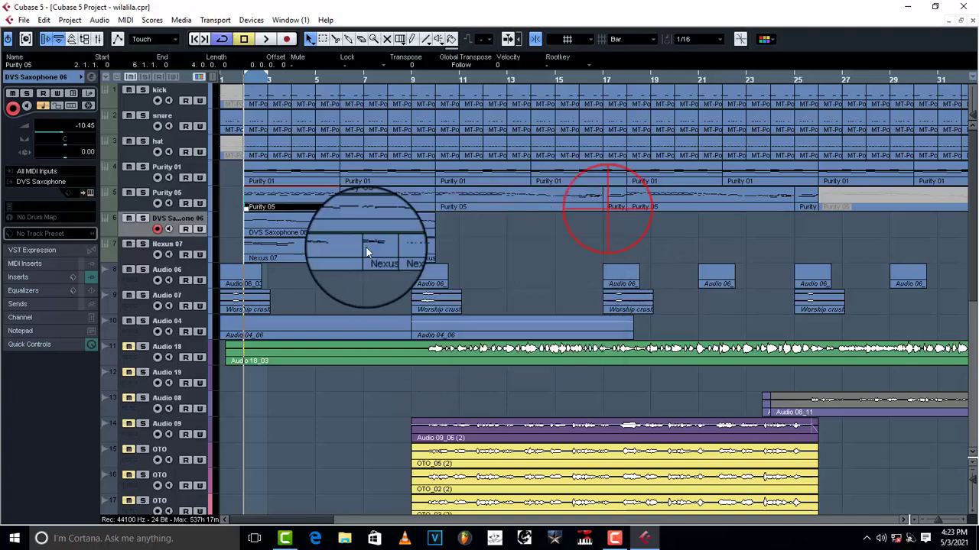
Step: Review the notes of the first Purity 05 part in the Key Editor and close the editor
double_click(262, 199)
scroll(325, 330, "up", 8)
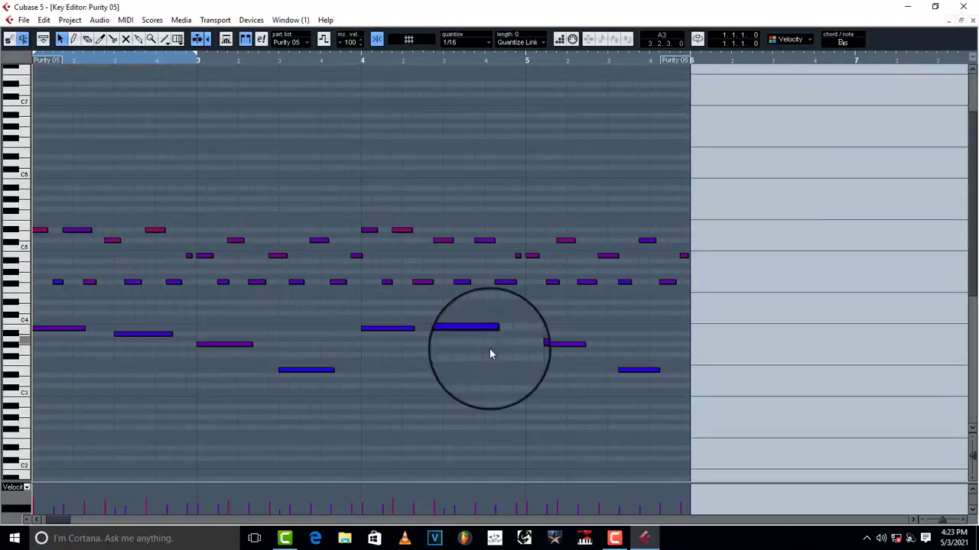
left_click(972, 17)
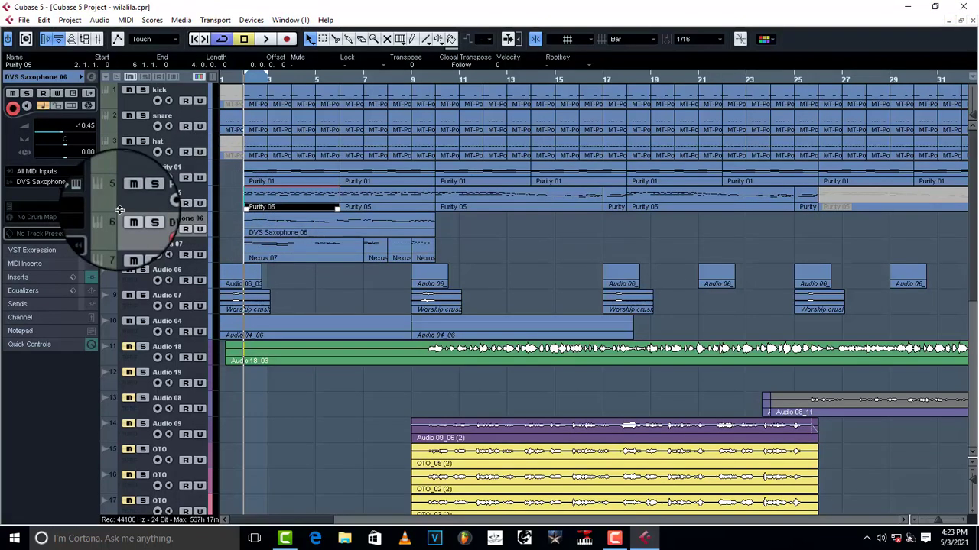
Step: Play back the mix and select the Purity 05 track
key("space")
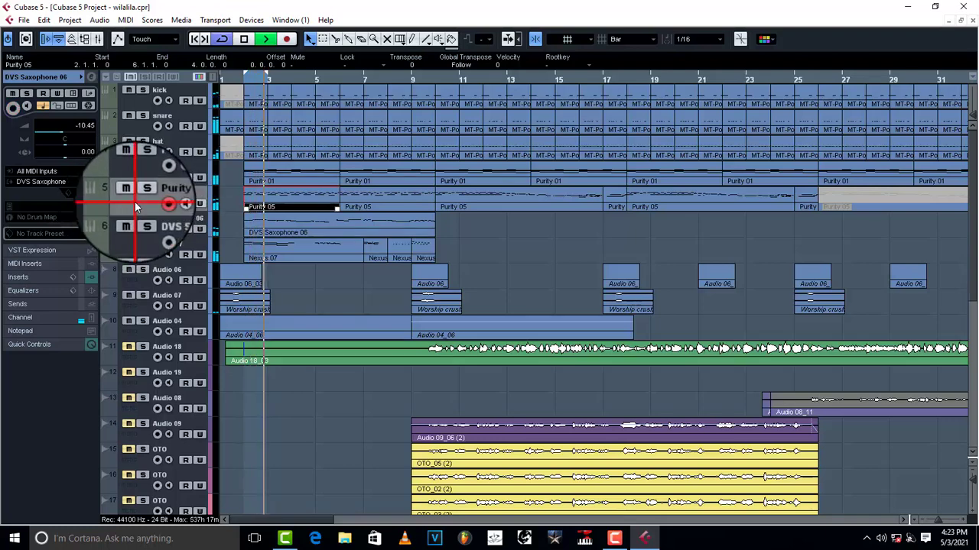
left_click(134, 202)
key("space")
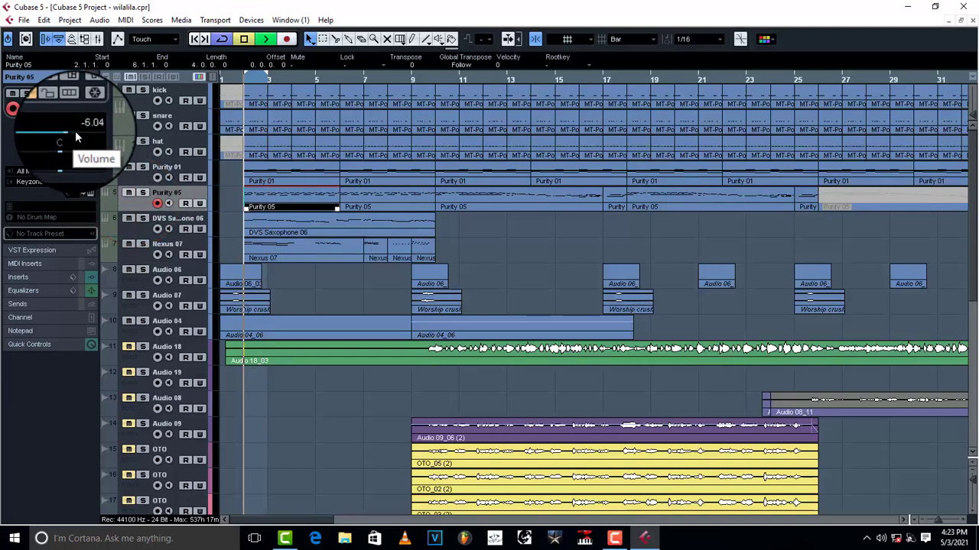
Step: Set the volume of the Purity 05 track to -3.94 during looped playback
scroll(75, 131, "down", 2)
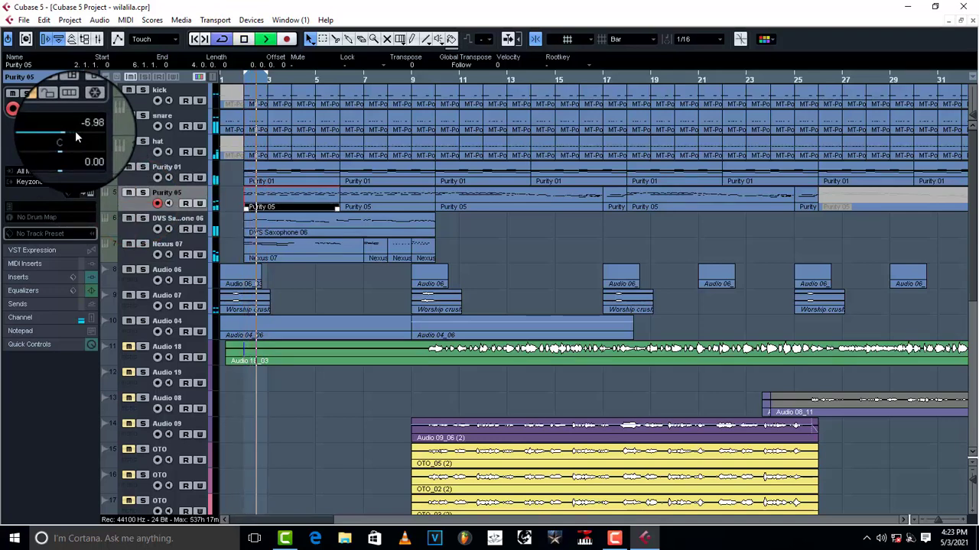
scroll(74, 131, "up", 4)
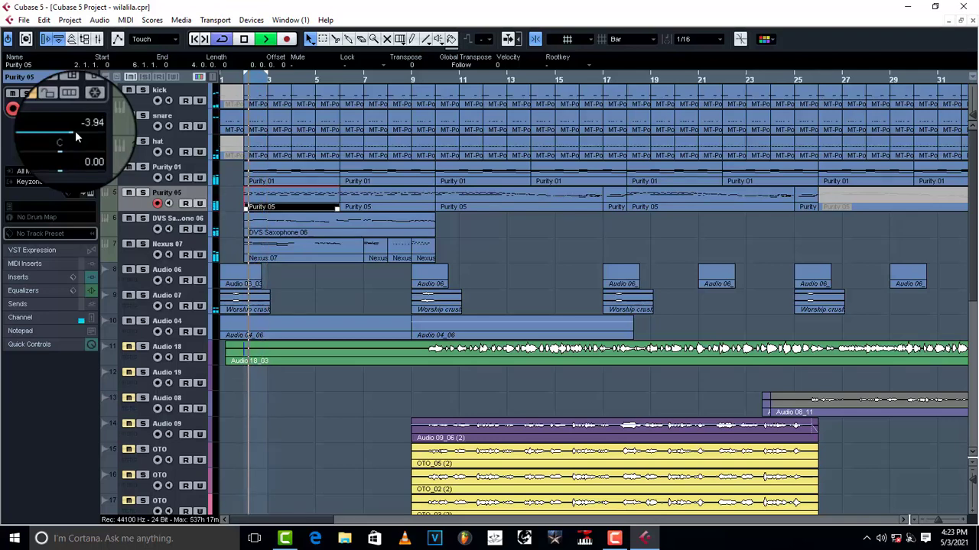
Step: Pan the DVS Saxophone 06 track to R32 and set its volume to -12.55, auditioning the loop
left_click(137, 224)
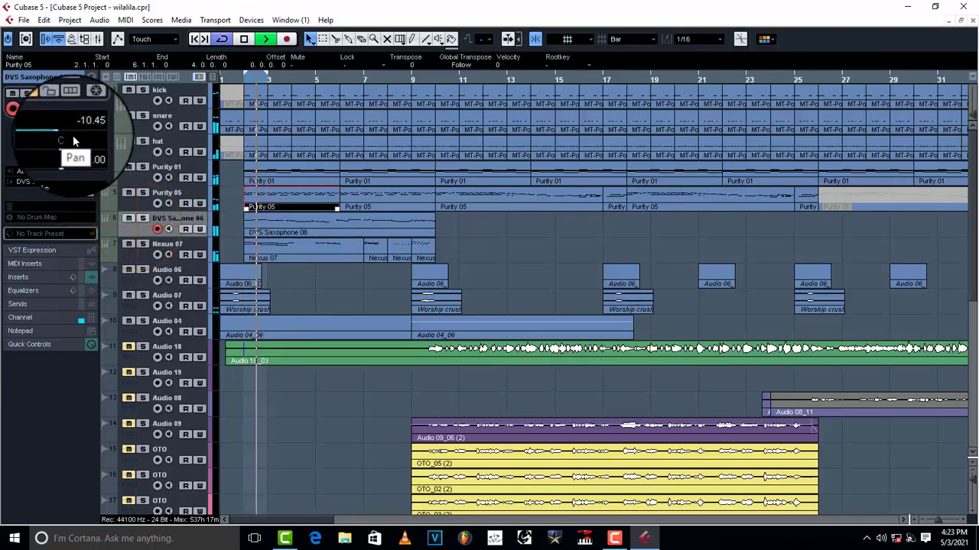
scroll(58, 136, "down", 3)
scroll(58, 136, "down", 2)
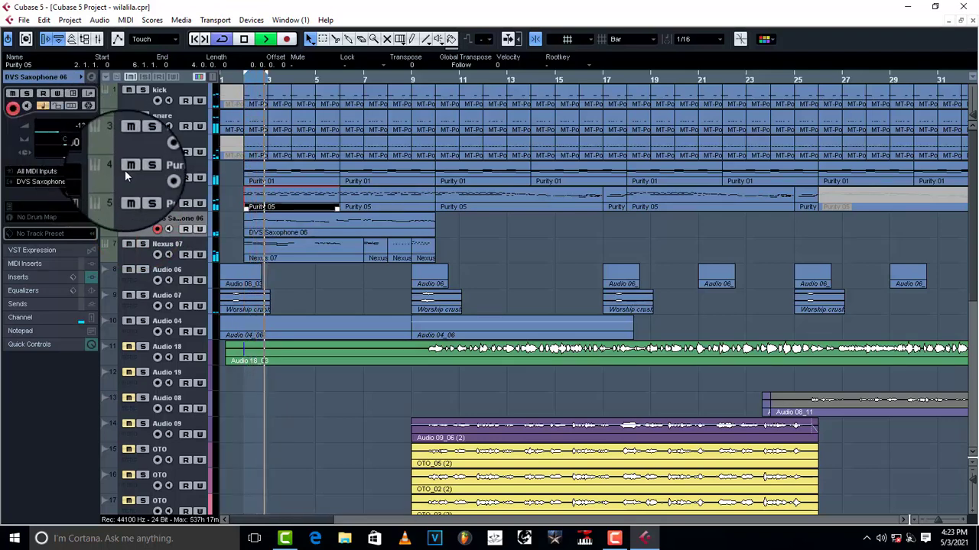
key("space")
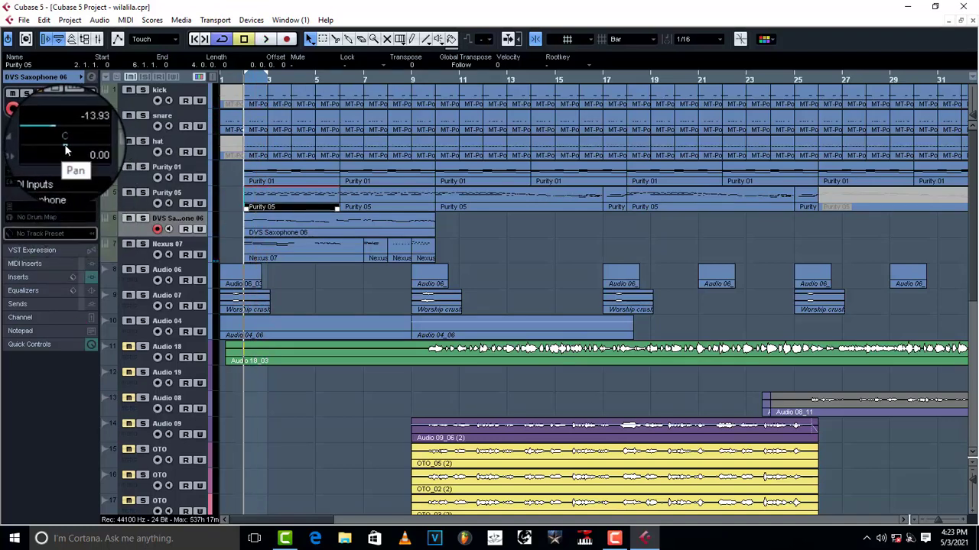
mouse_move(65, 150)
left_mouse_down()
mouse_move(76, 153)
mouse_move(74, 145)
left_mouse_up()
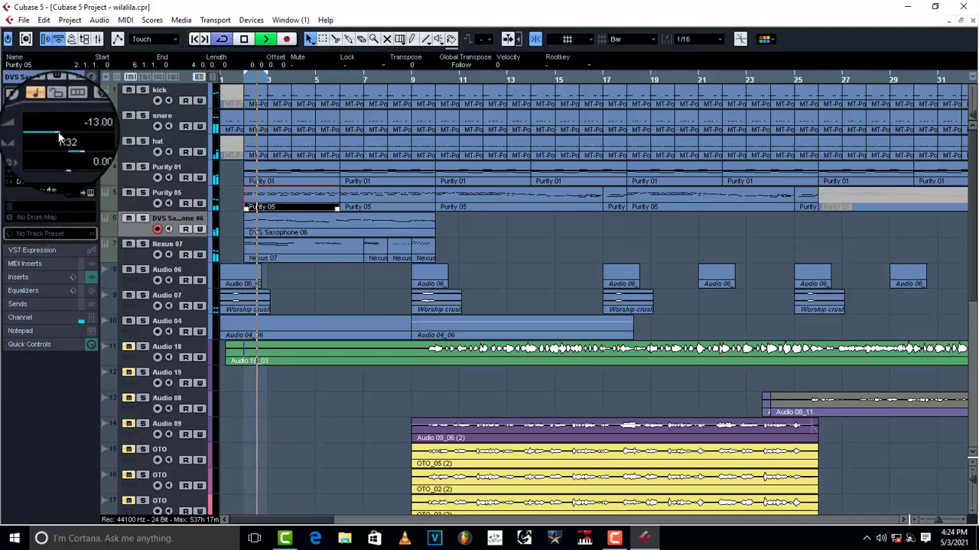
scroll(60, 136, "up", 3)
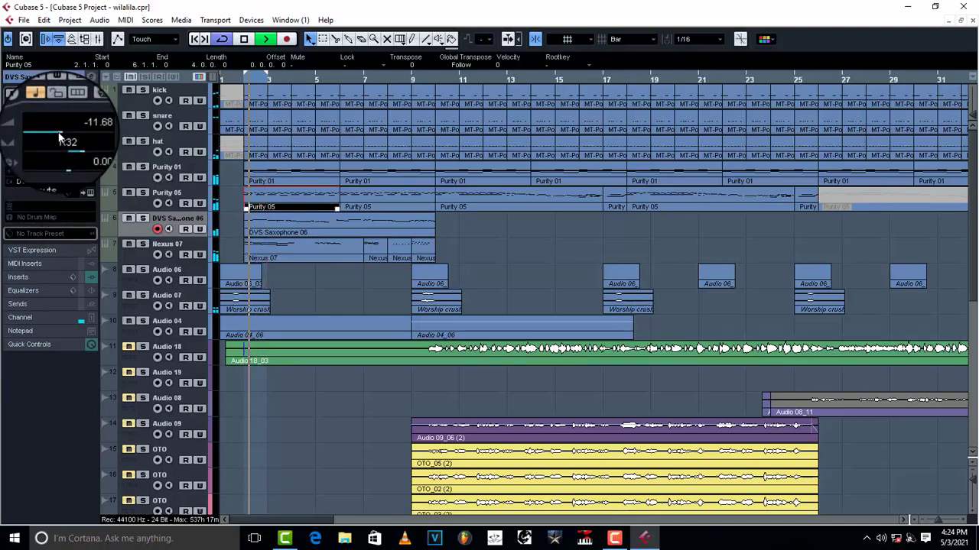
scroll(60, 136, "down", 1)
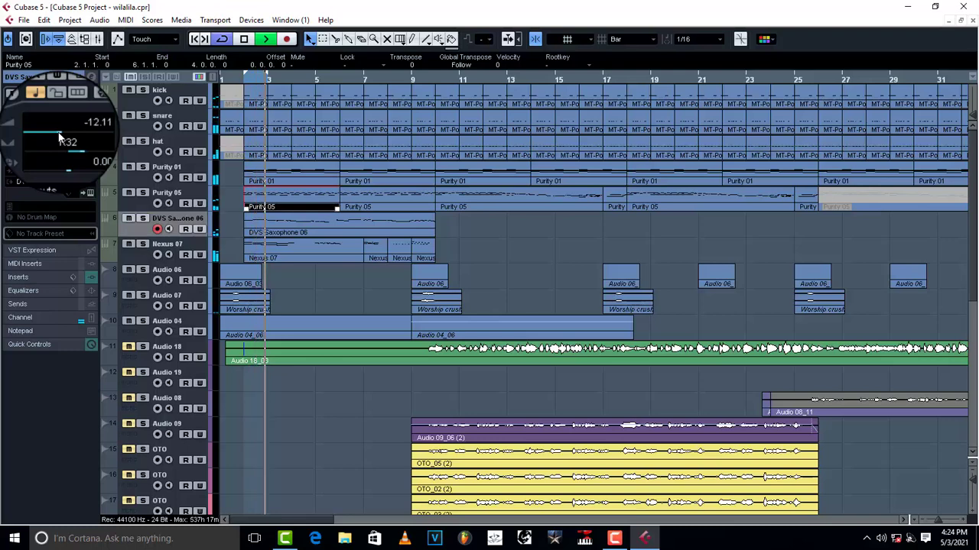
scroll(60, 136, "down", 1)
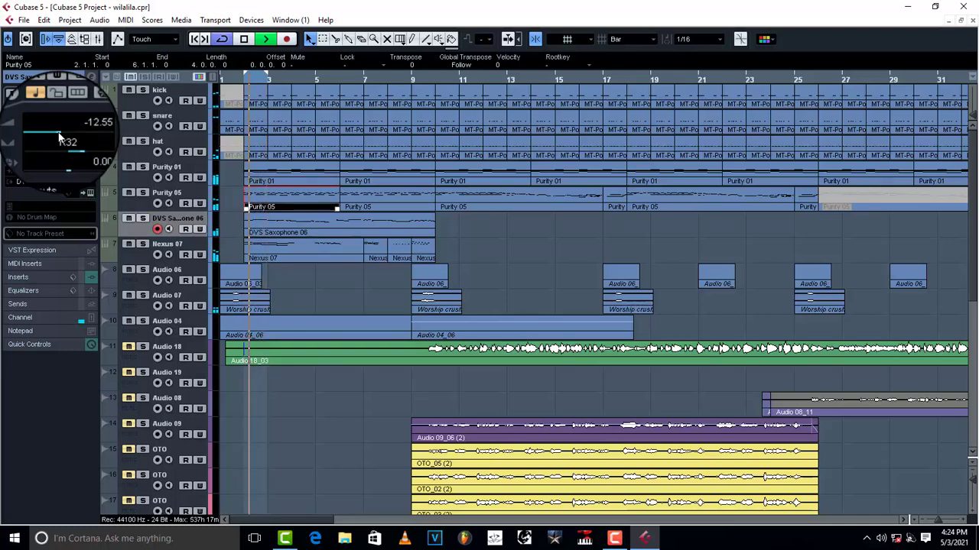
key("space")
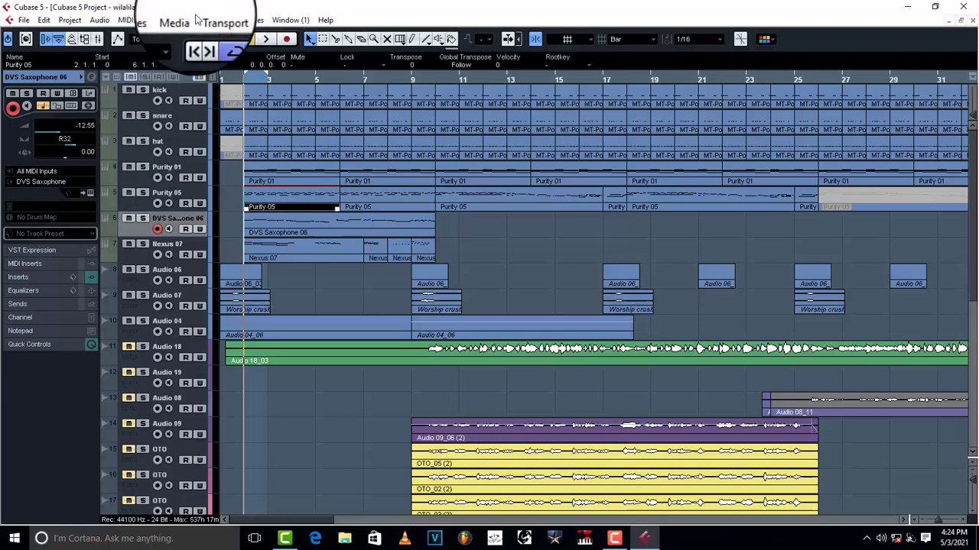
Step: Review the instrument preset and insert slots of the Nexus 07 track
left_click(140, 253)
left_click(88, 190)
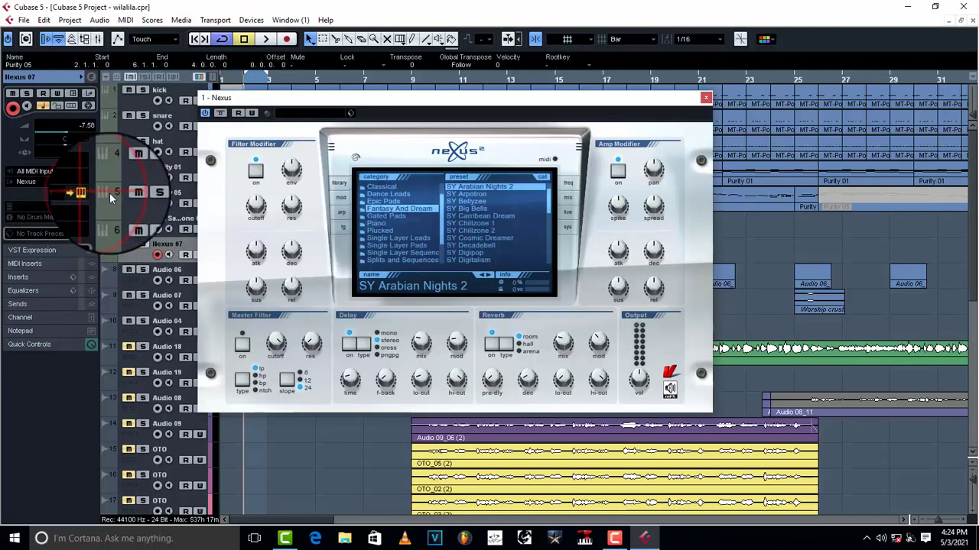
scroll(456, 246, "down", 2)
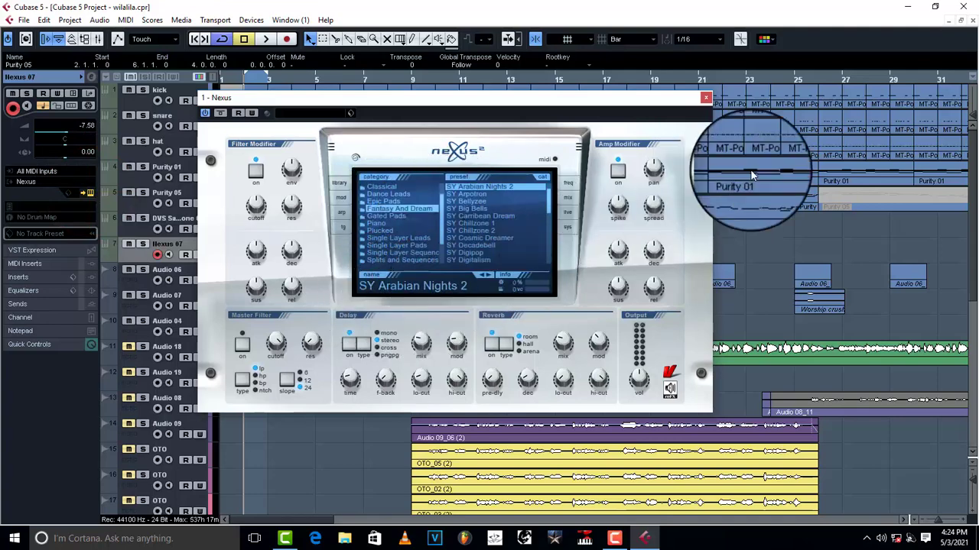
left_click(704, 99)
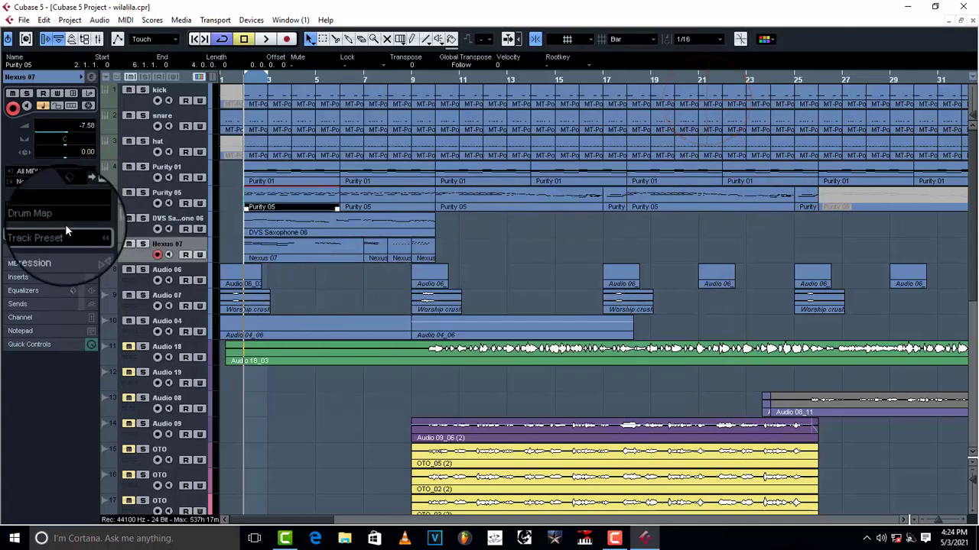
left_click(26, 276)
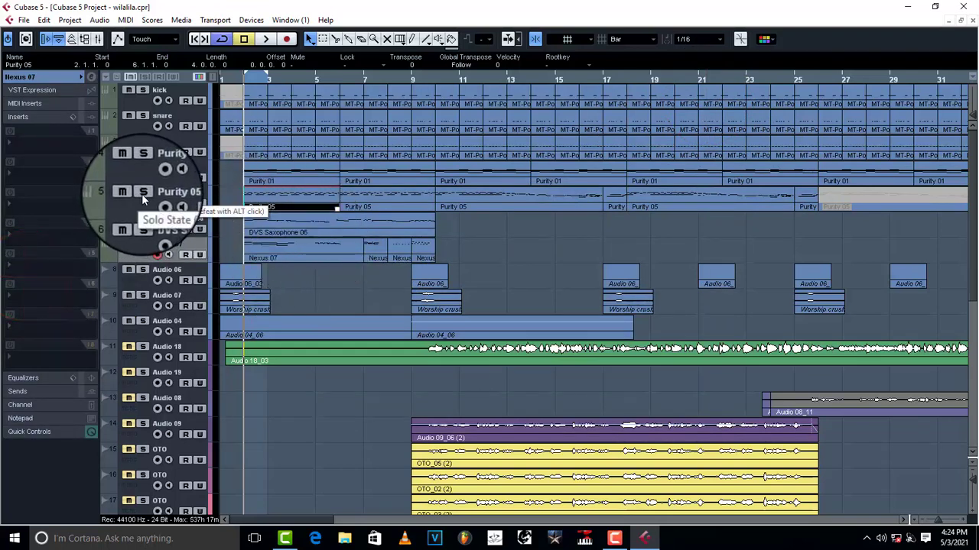
Step: Play the Nexus 07 track soloed, and play it again with the DVS Saxophone 06 track also soloed
left_click(142, 244)
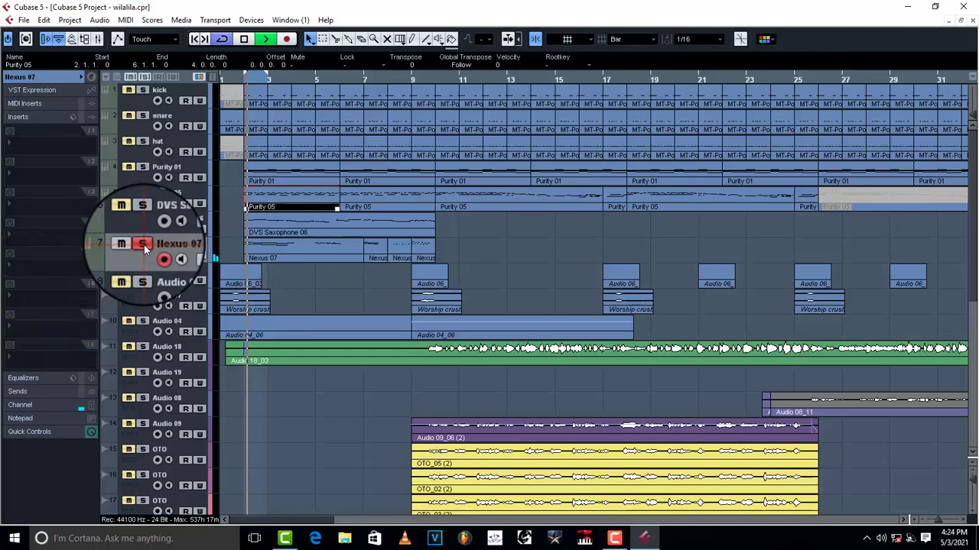
key("space")
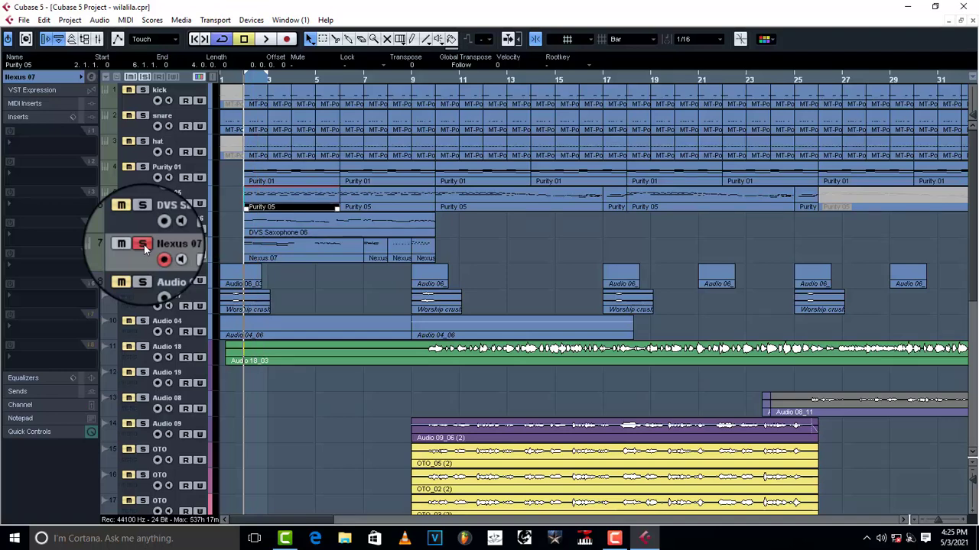
left_click(143, 217)
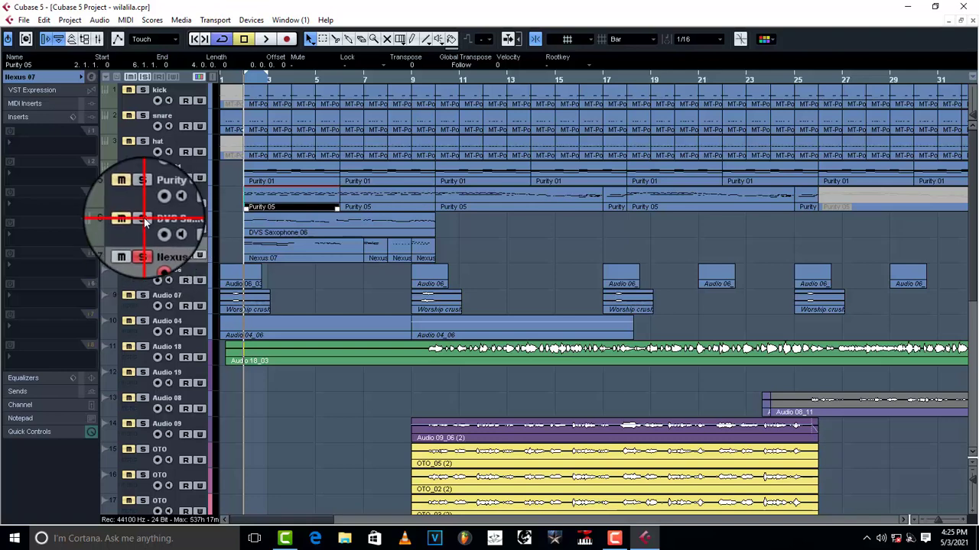
key("space")
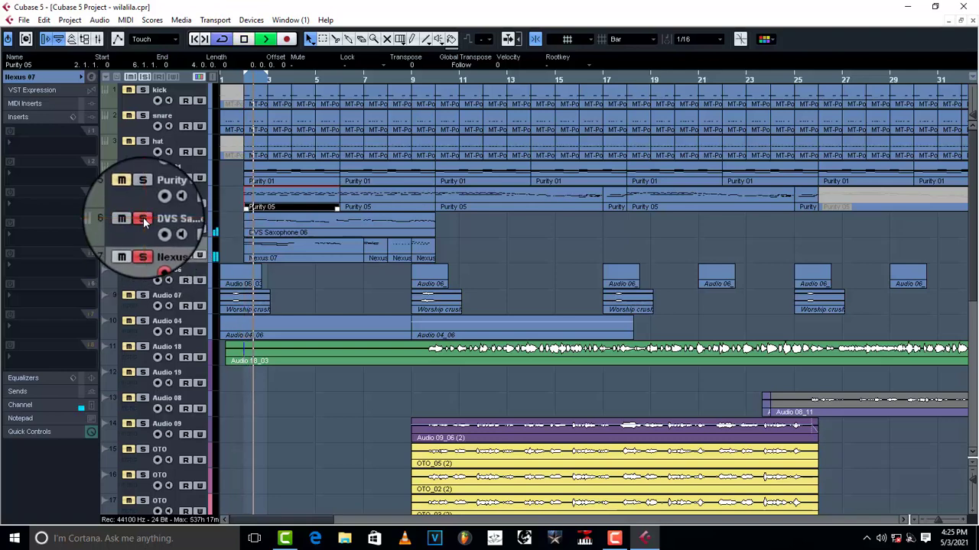
key("space")
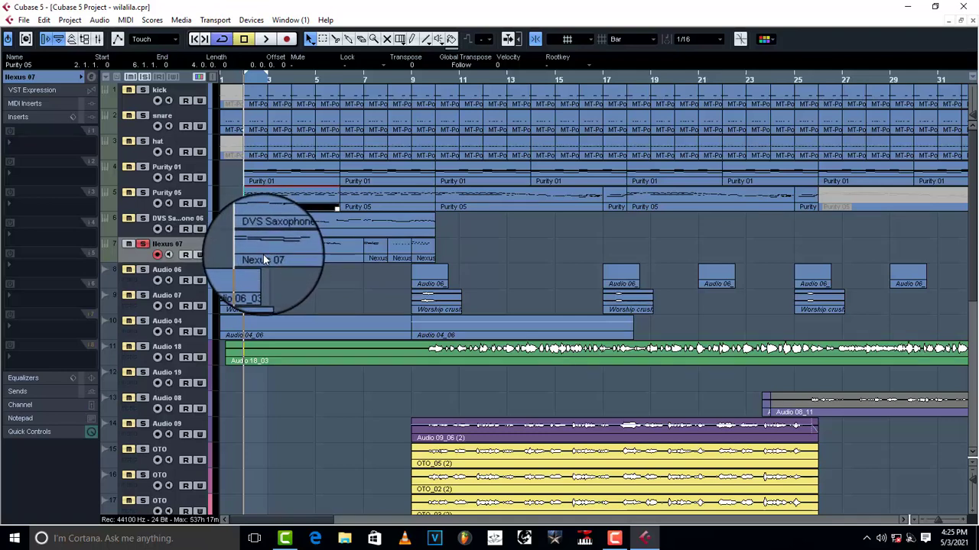
Step: Check the saxophone track's pan, set the Nexus 07 track's pan to L32 and audition it with the full mix
left_click(136, 230)
left_click(22, 77)
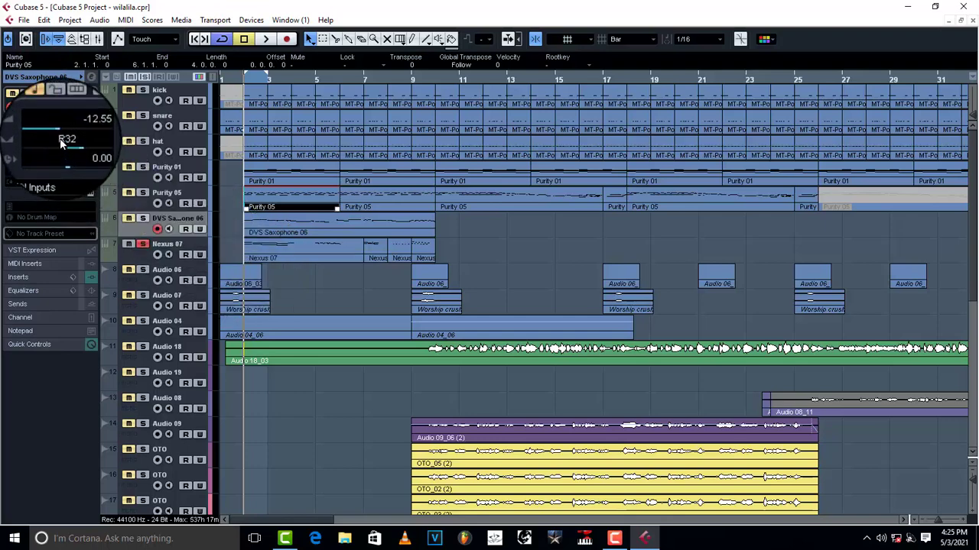
left_click(134, 254)
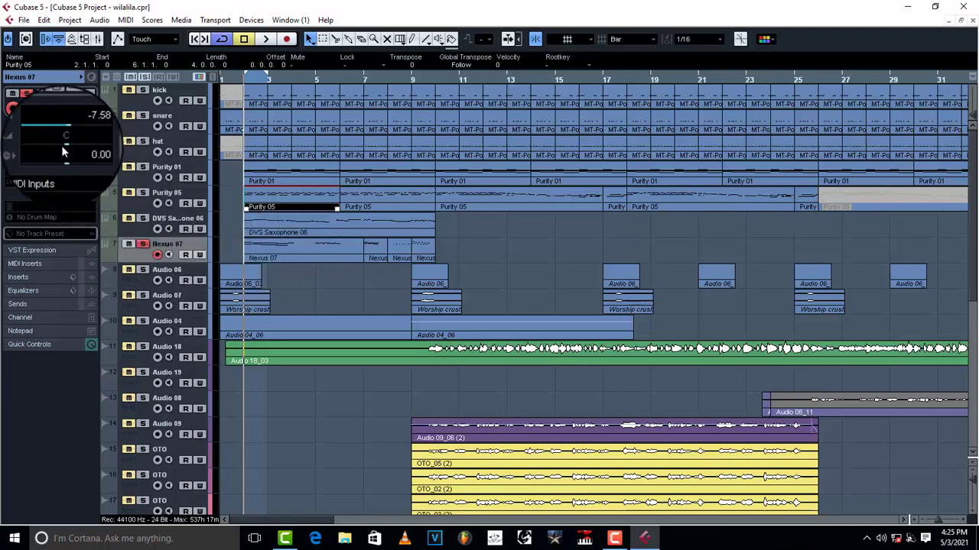
left_click_drag(59, 147, 56, 146)
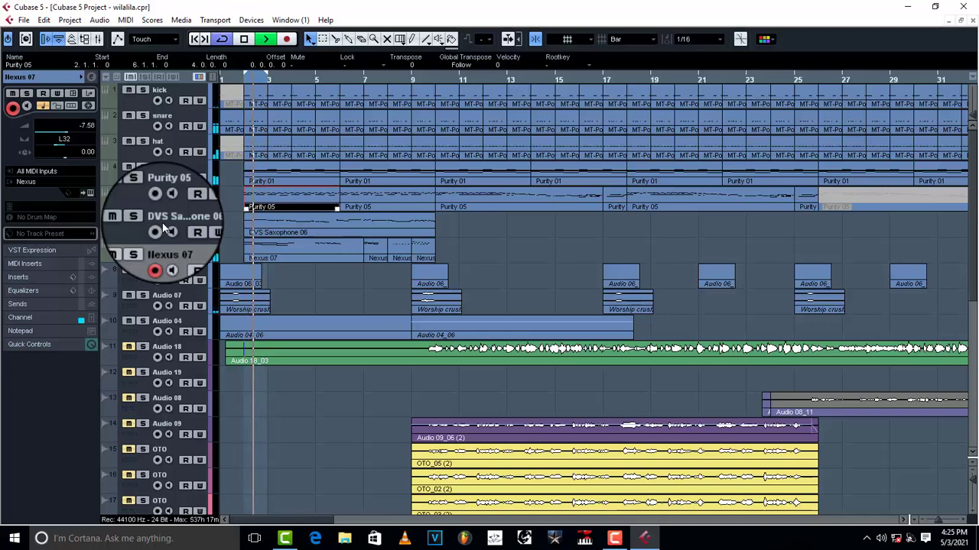
key("space")
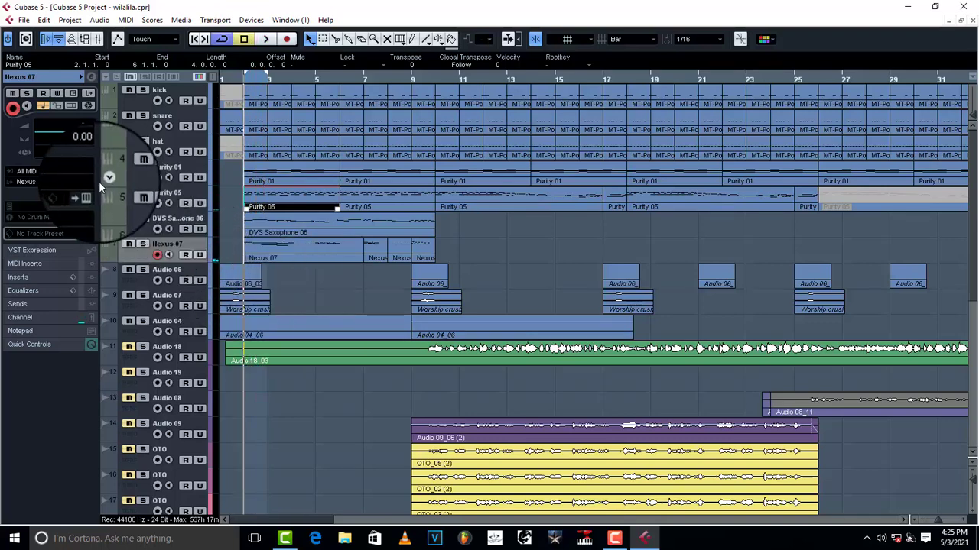
Step: Enable EQ band 2 on the Nexus 07 channel with a gain of -1.0 at 4921 Hz
left_click(91, 77)
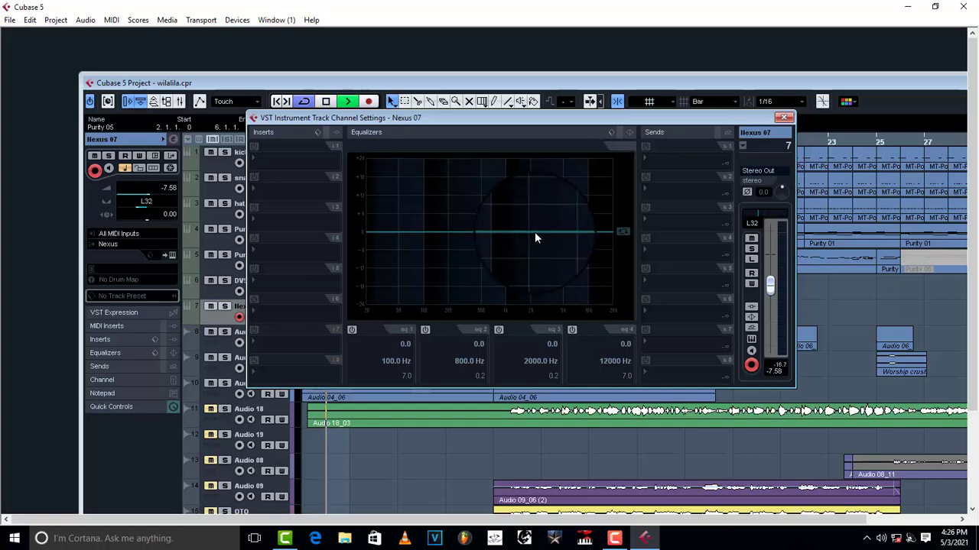
left_click_drag(519, 232, 563, 239)
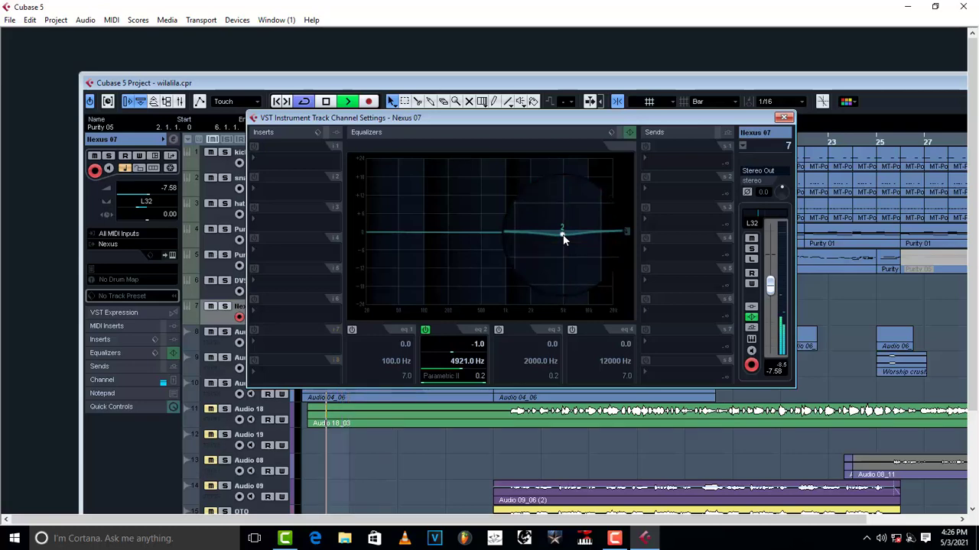
key("space")
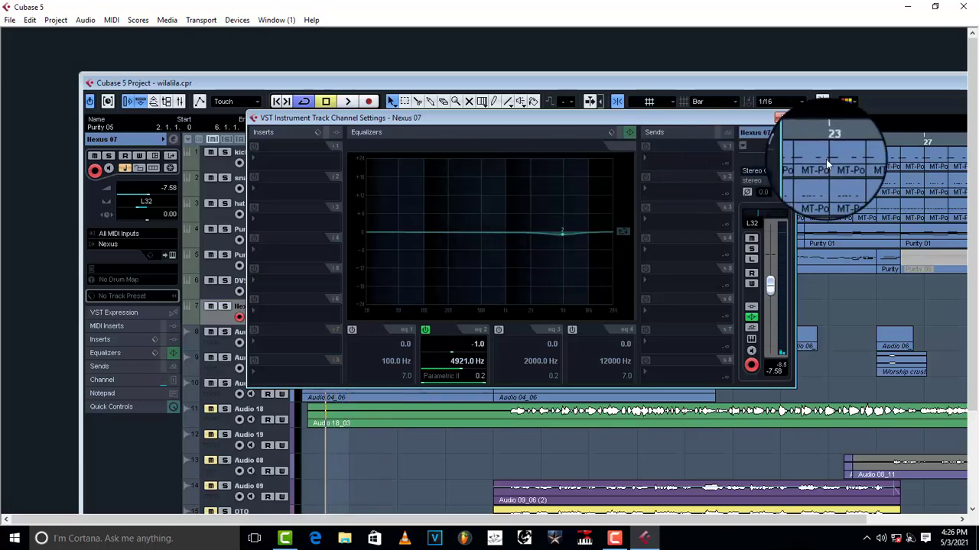
left_click(784, 118)
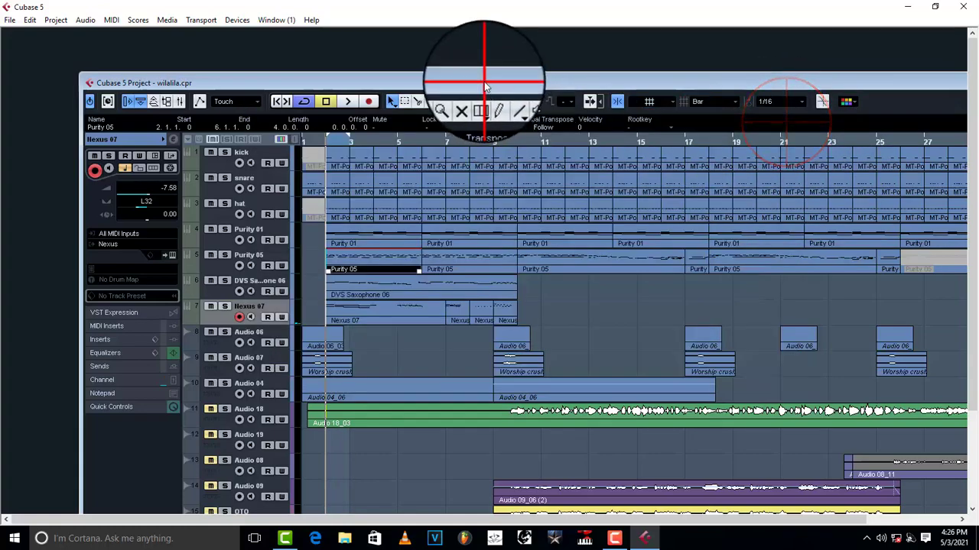
Step: Close the mixer window and maximize the project window
double_click(484, 86)
left_click(99, 41)
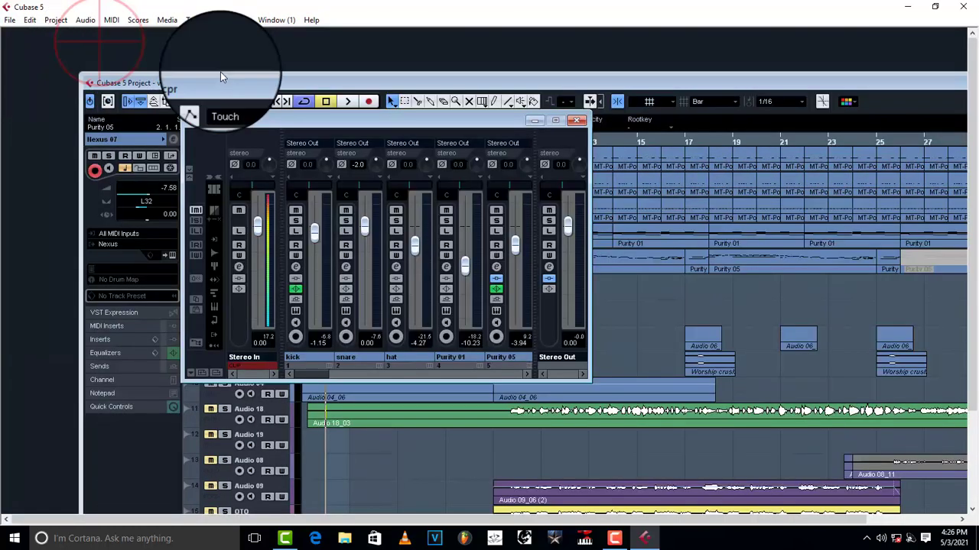
left_click(577, 120)
double_click(531, 77)
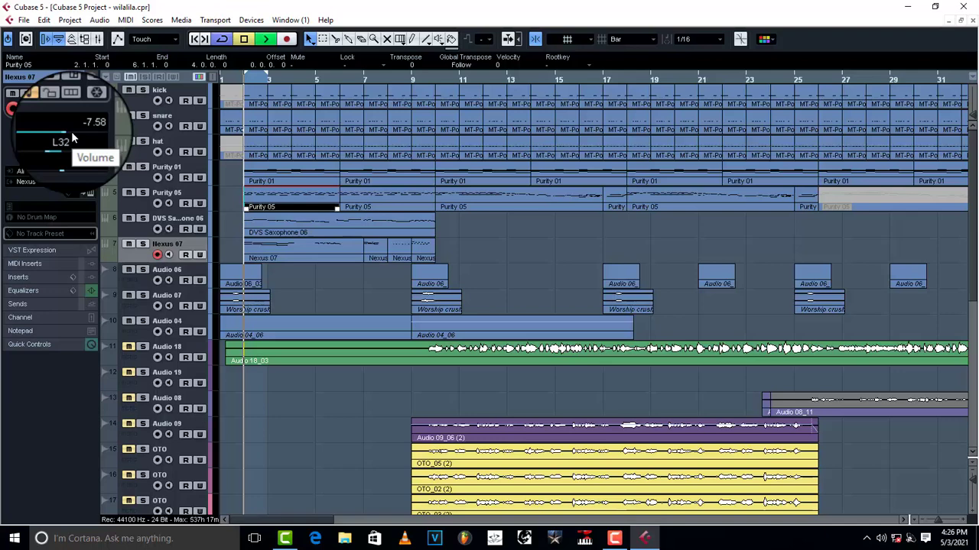
Step: Set the Nexus 07 track's volume to -6.93 while playing the loop, and stop playback
scroll(71, 131, "up", 3)
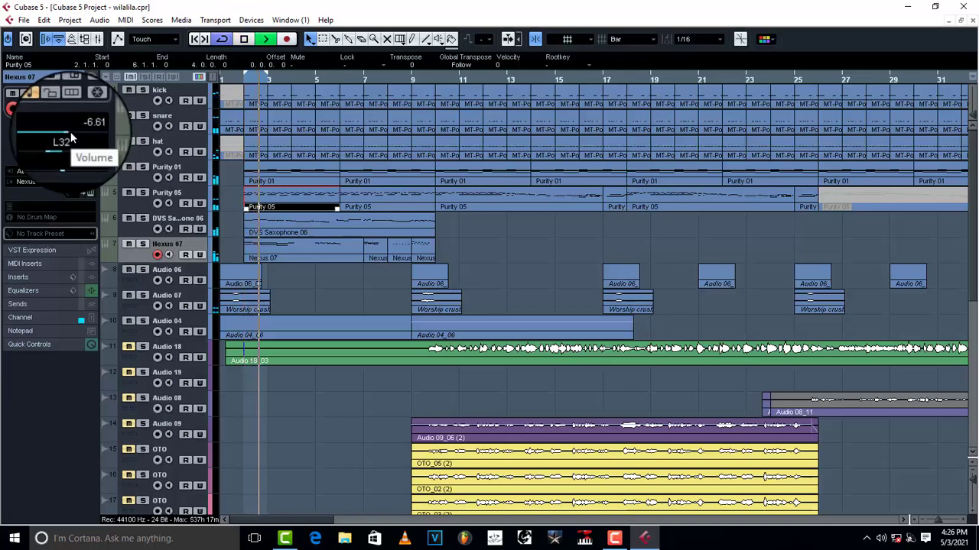
scroll(71, 132, "up", 1)
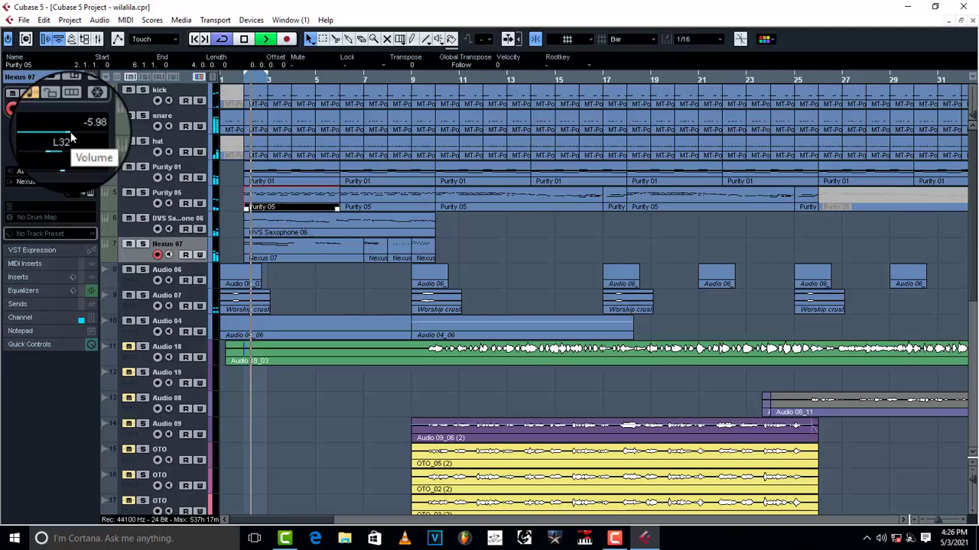
scroll(70, 132, "down", 1)
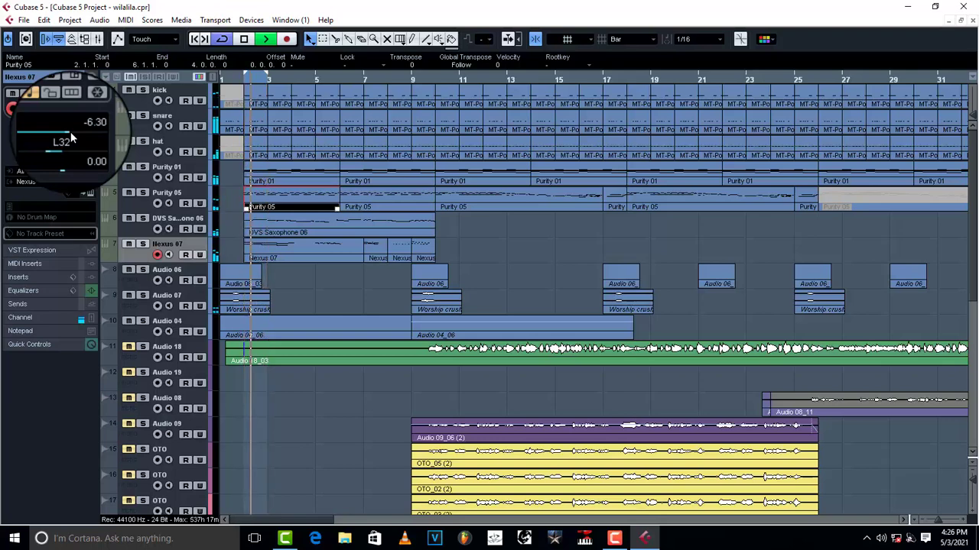
scroll(70, 131, "down", 1)
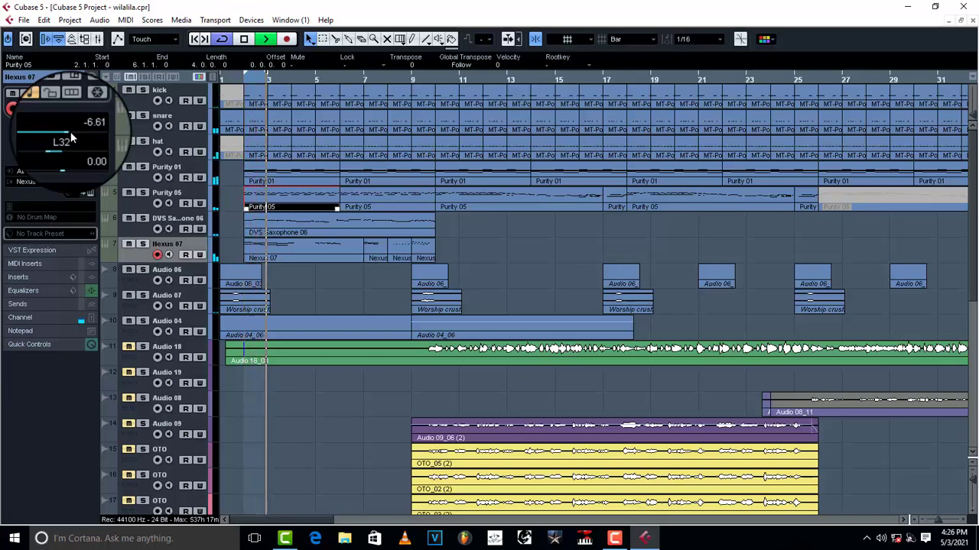
scroll(71, 132, "down", 1)
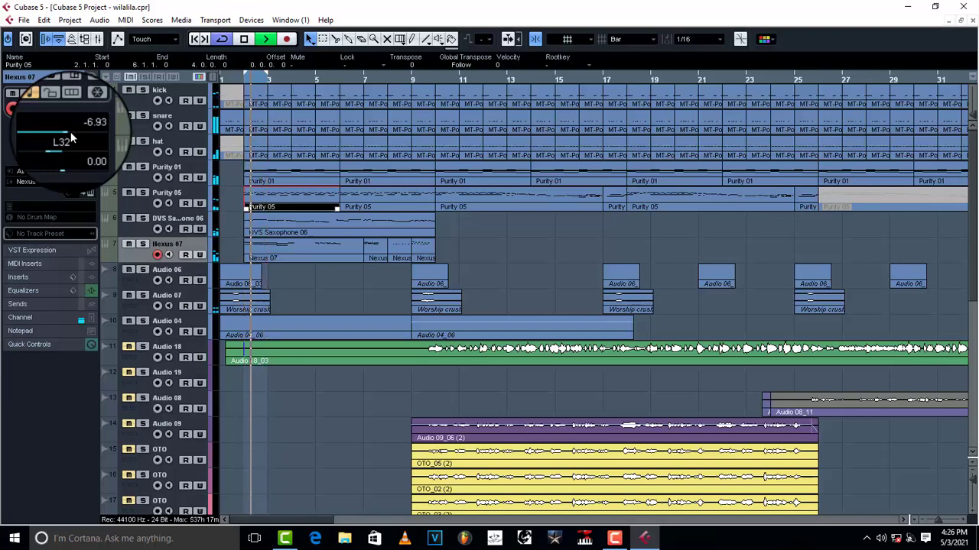
key("space")
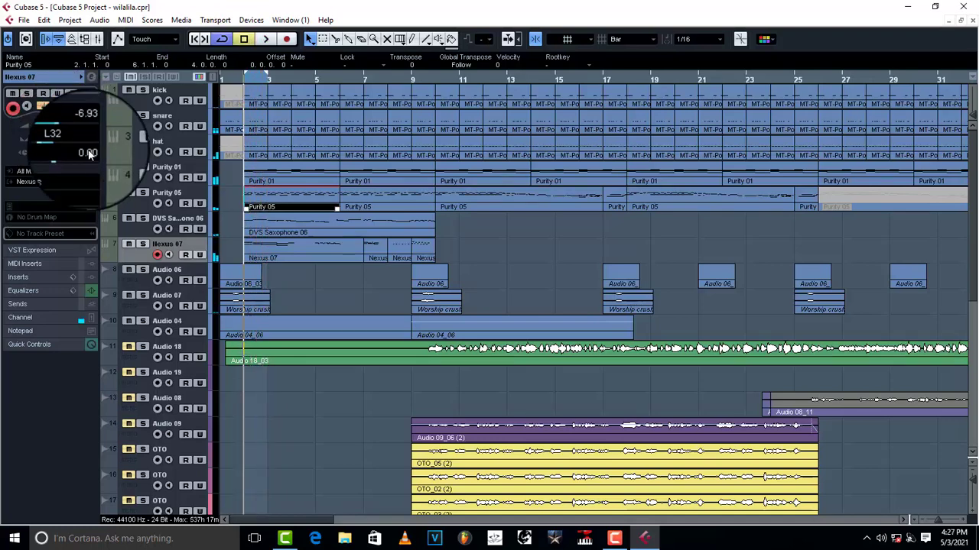
Step: Check the Purity 05 track's inserts, and add Cubase's Compressor to the first insert slot of the Nexus 07 track
left_click(189, 188)
left_click(21, 277)
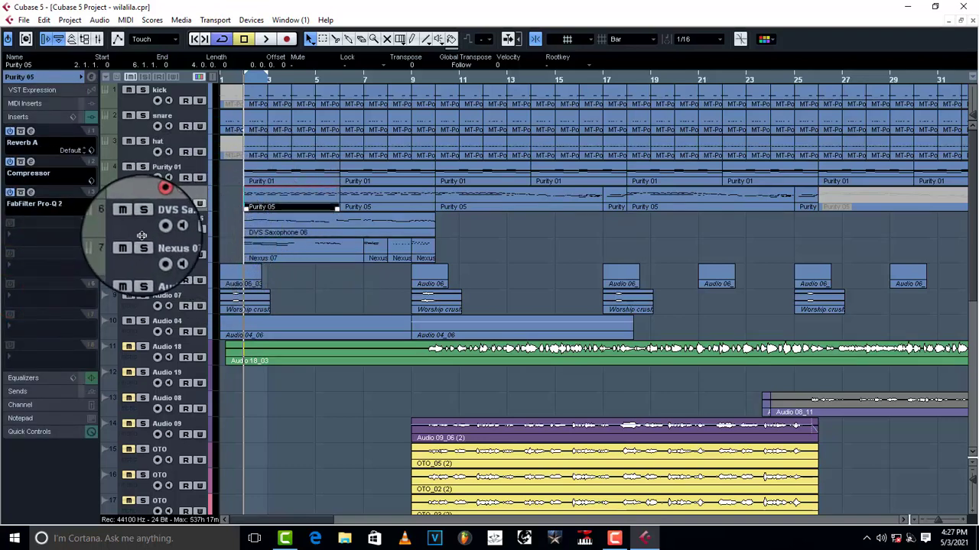
left_click(137, 253)
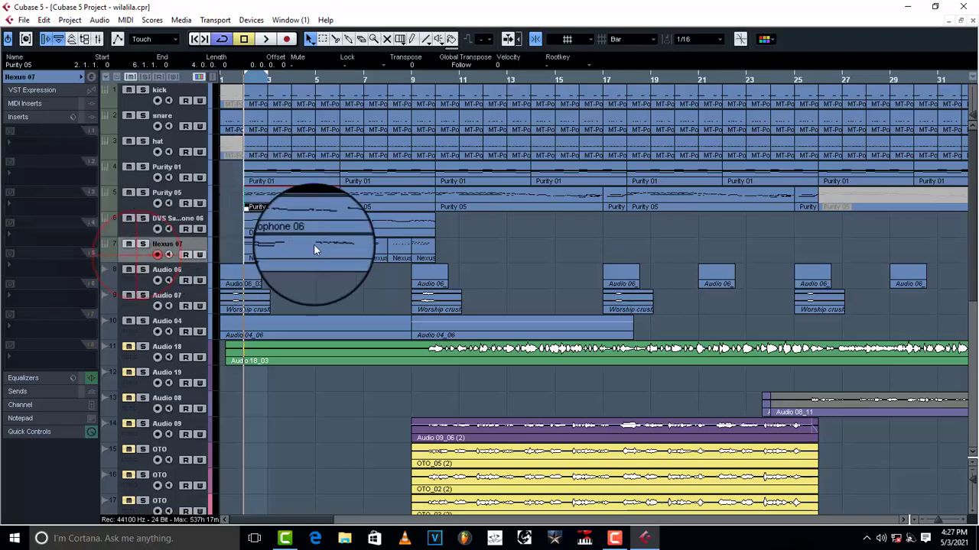
left_click(24, 146)
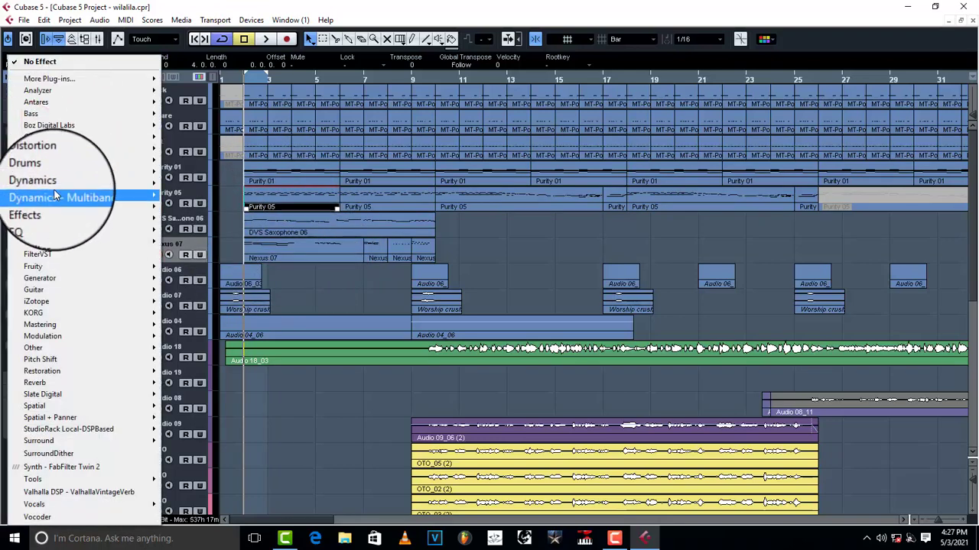
mouse_move(55, 183)
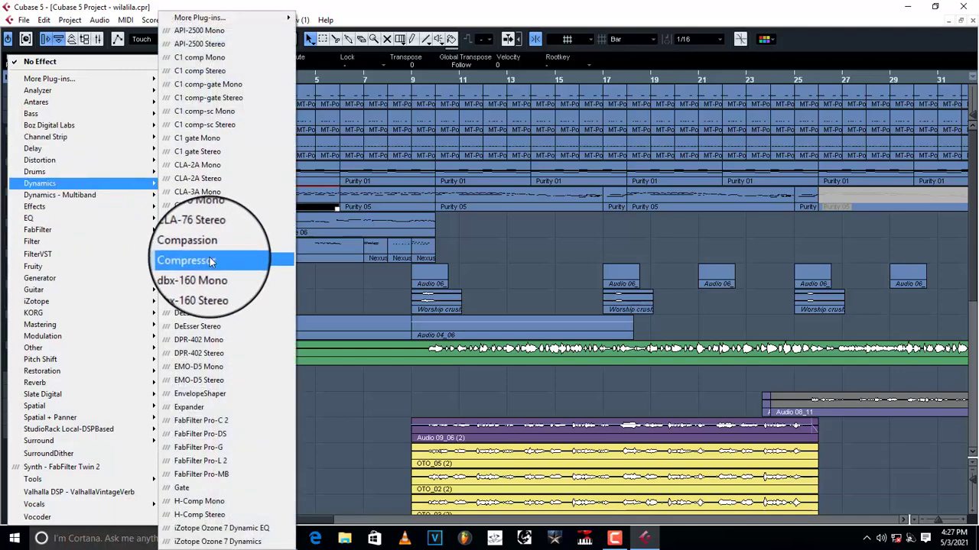
left_click(220, 254)
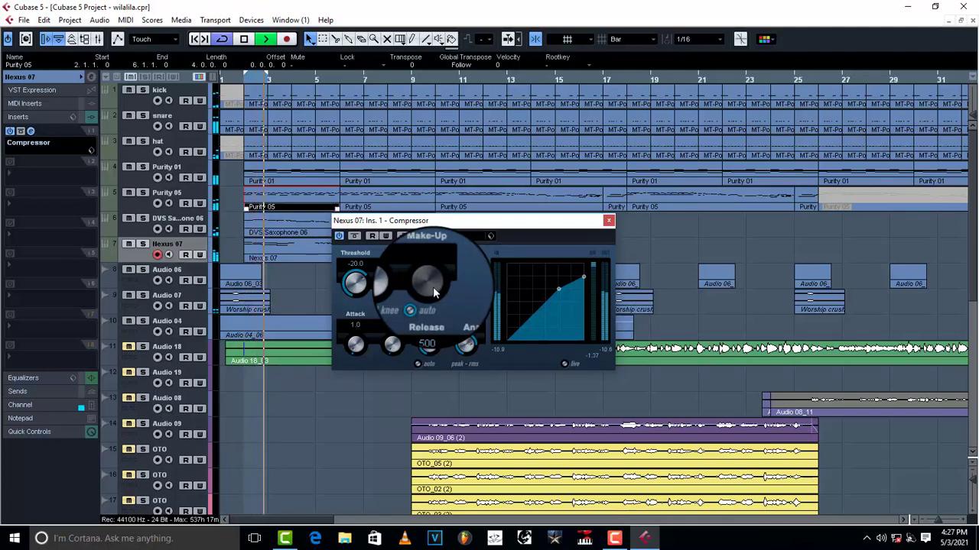
Step: Stop playback, set the Nexus 07 compressor's release to 10 and analysis to 50, and close the compressor
left_click(397, 359)
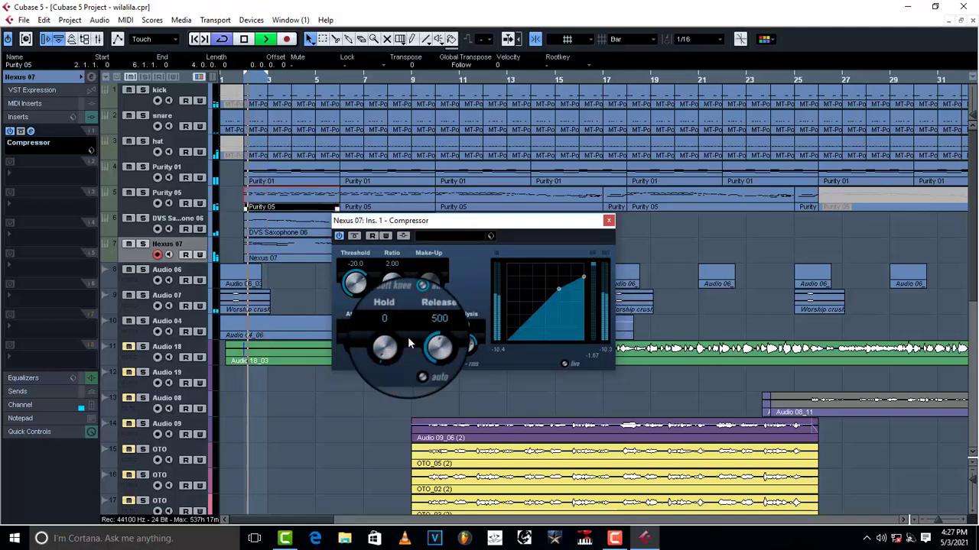
key("space")
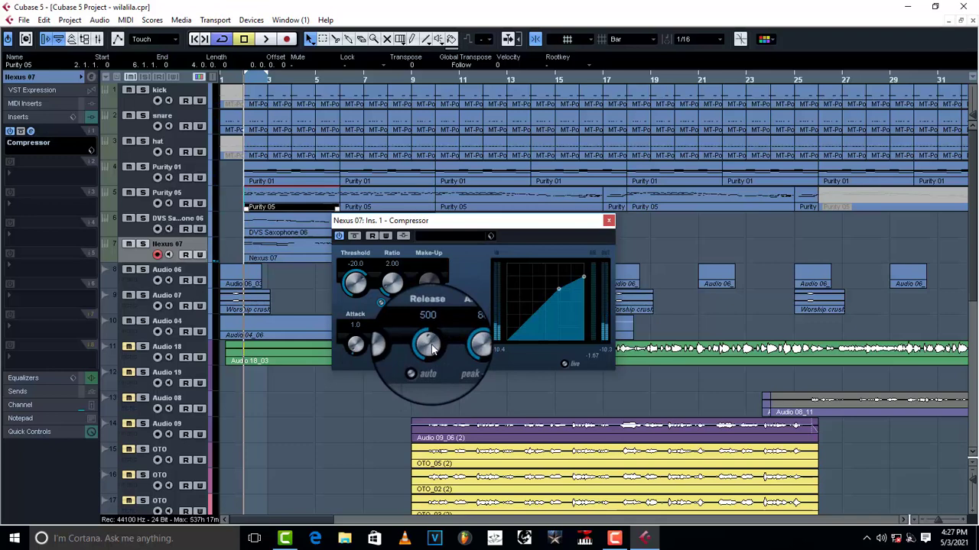
left_click(430, 350)
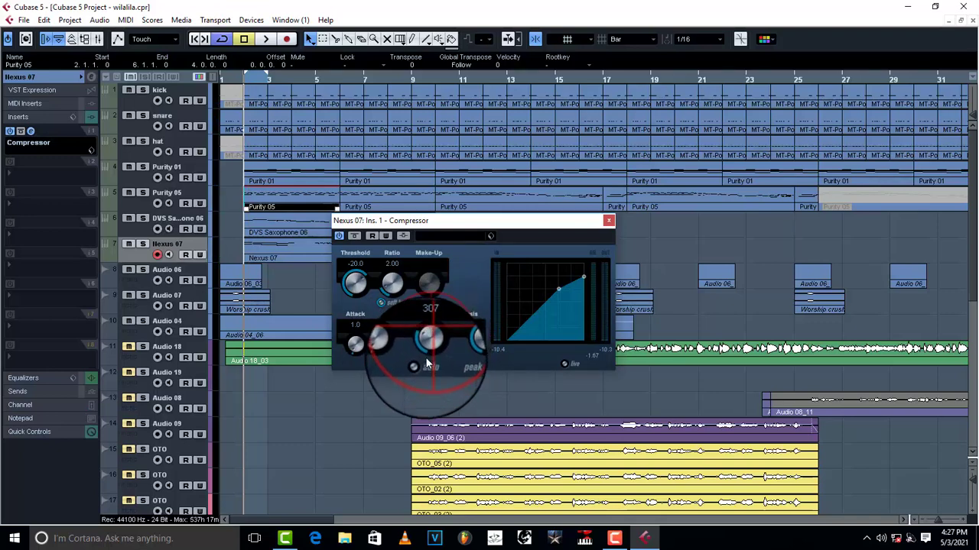
left_click_drag(426, 373, 428, 395)
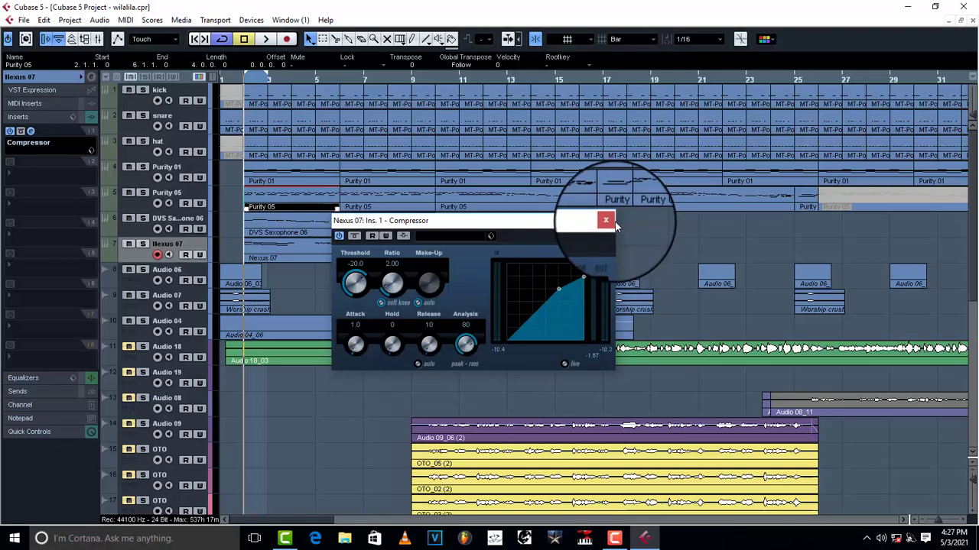
left_click(464, 344)
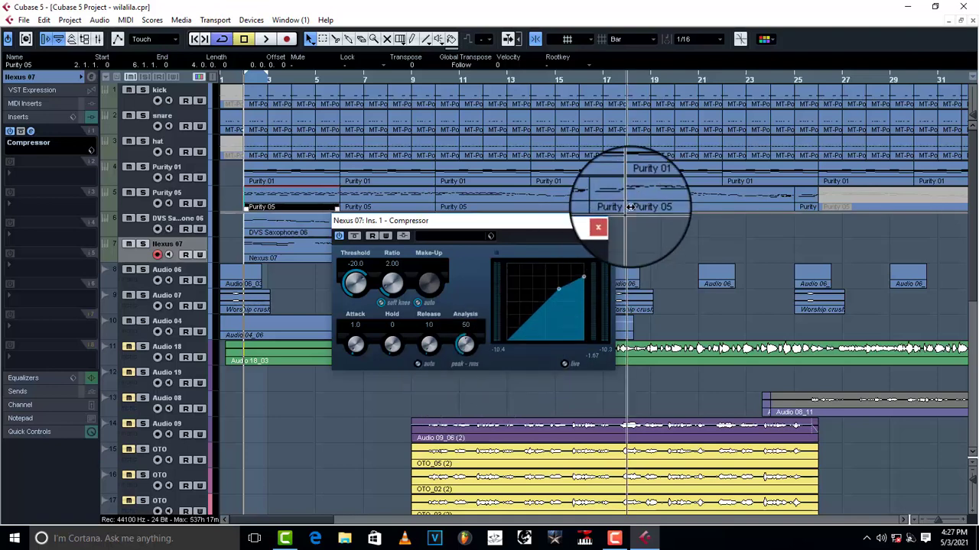
left_click(611, 221)
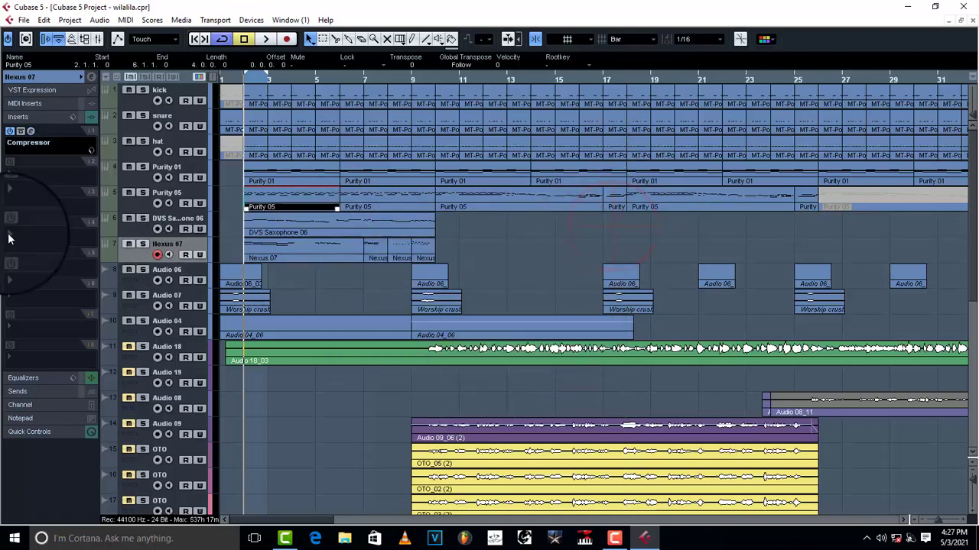
Step: Open the Nexus 07 track's Nexus instrument, switch off its delay effect while auditioning the track in solo, and close the instrument
left_click(19, 77)
left_click(90, 192)
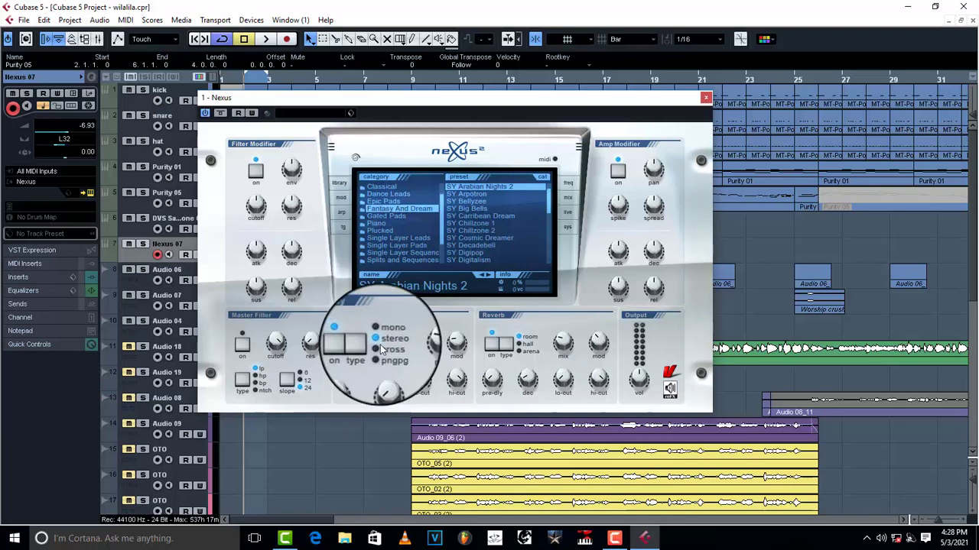
left_click_drag(387, 379, 387, 387)
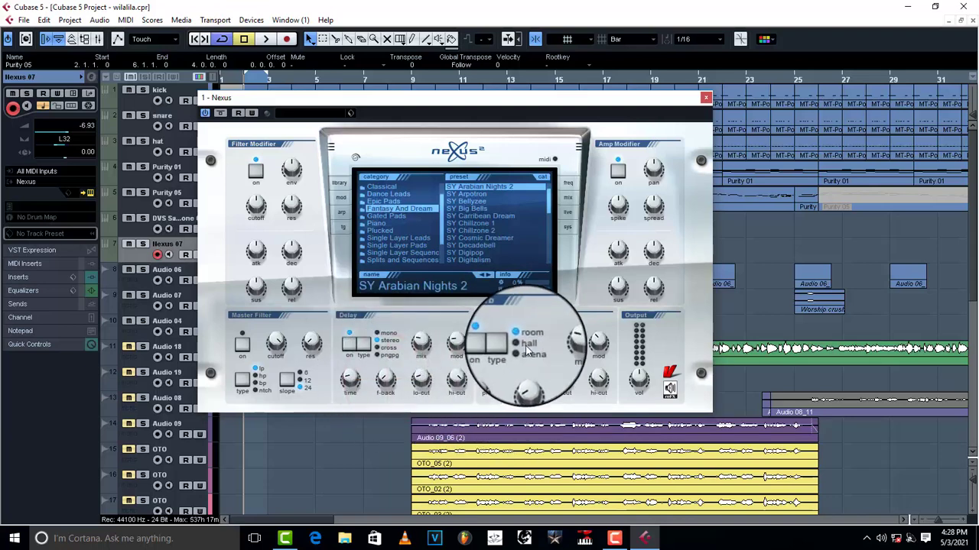
left_click_drag(524, 379, 523, 386)
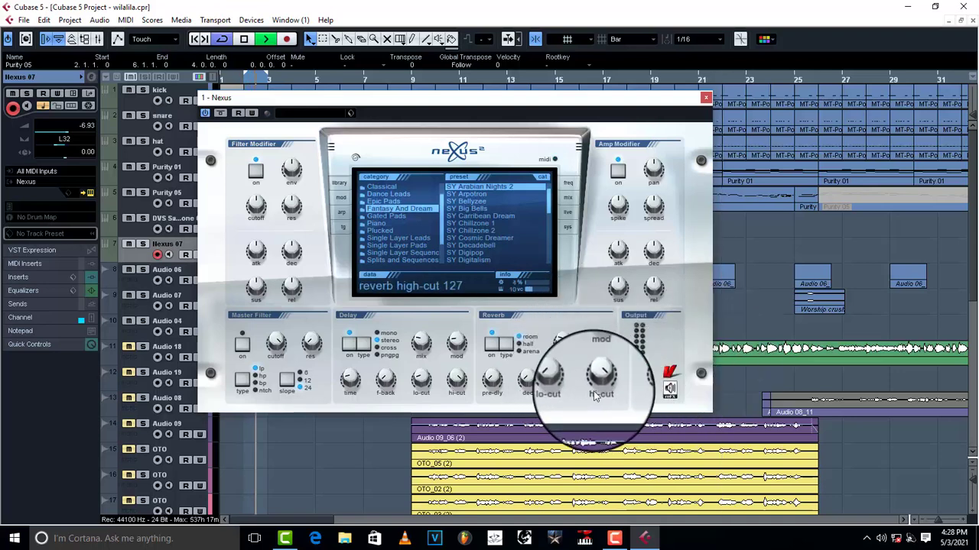
left_click(142, 243)
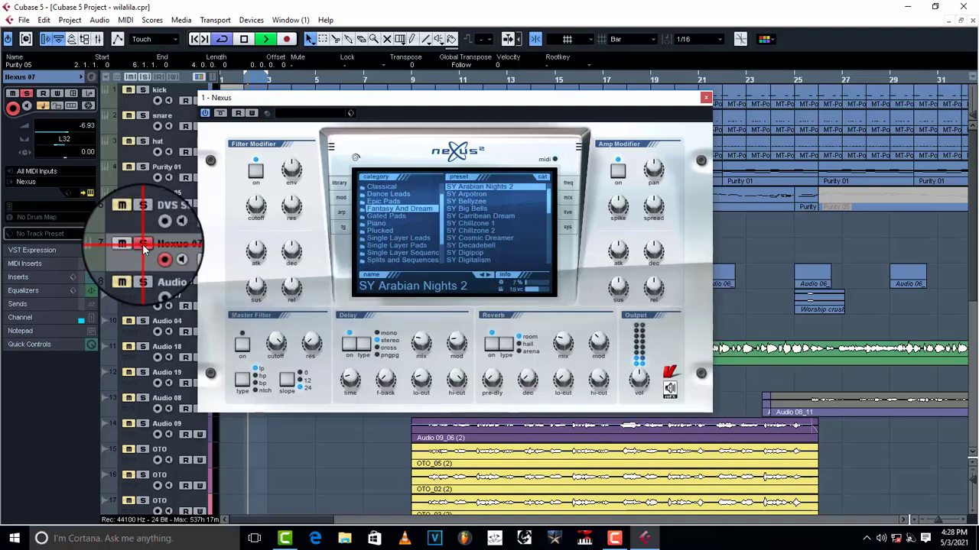
left_click_drag(573, 337, 579, 386)
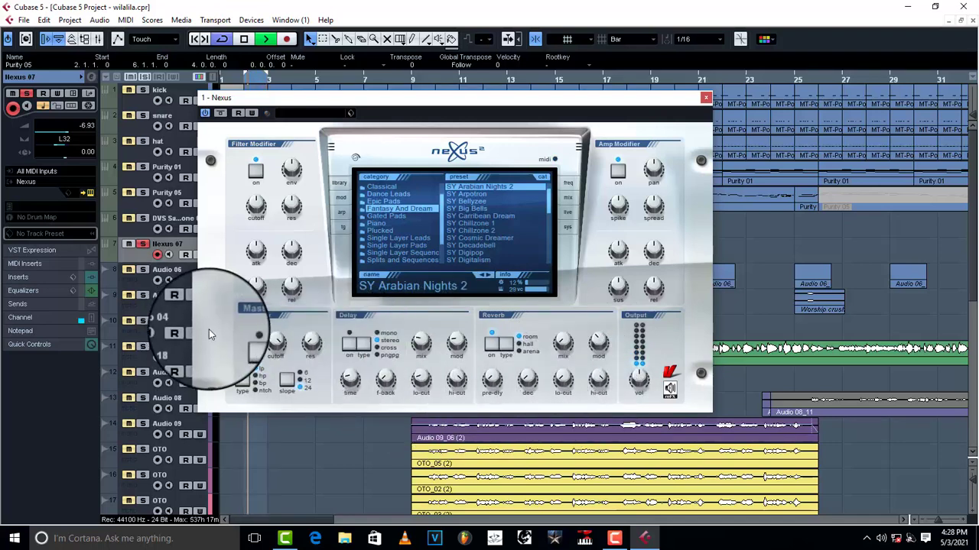
left_click(143, 246)
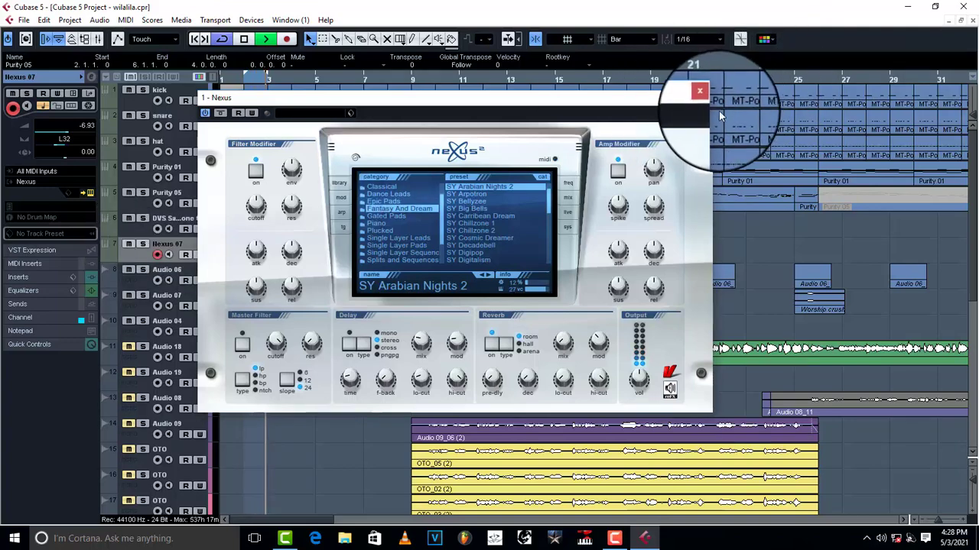
key("space")
left_click(704, 97)
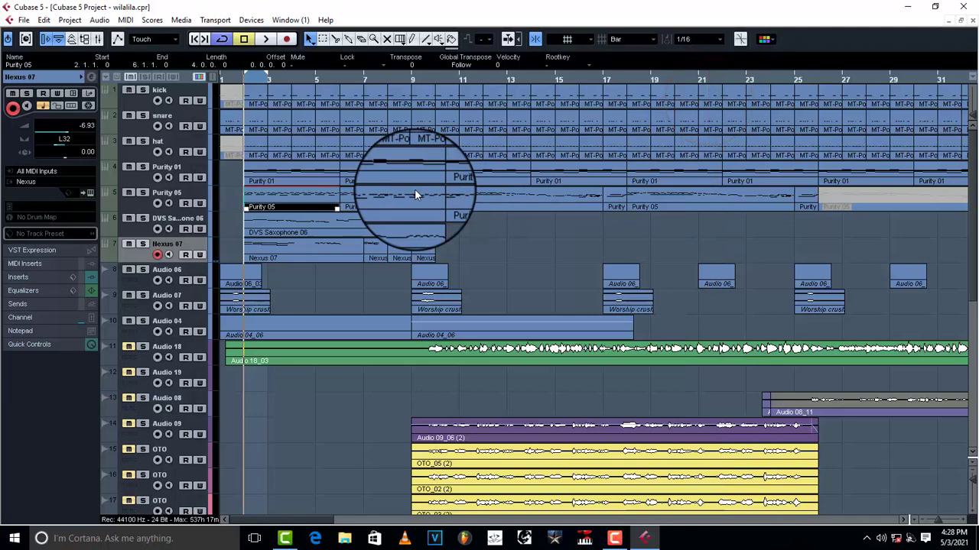
left_click(91, 193)
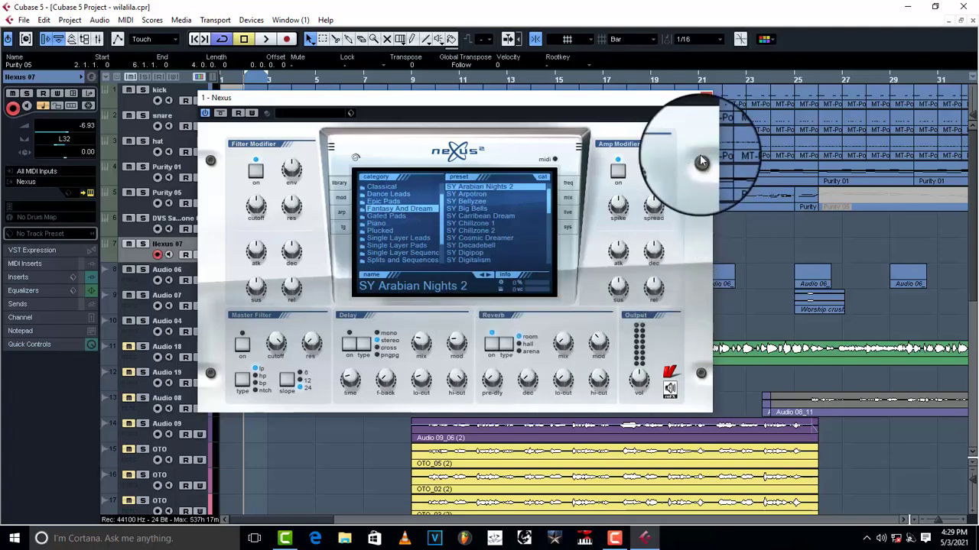
left_click(704, 100)
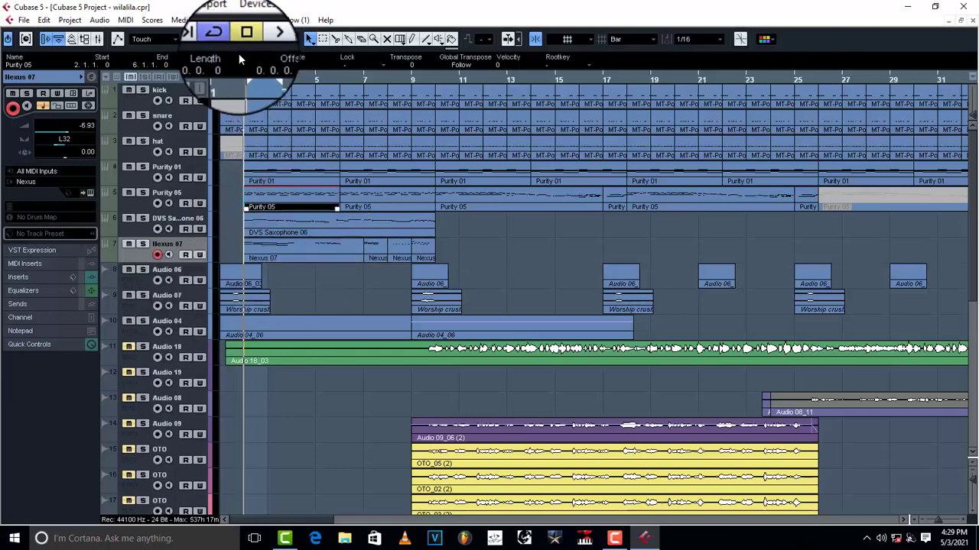
Step: Audition the Audio 07 track in solo, and turn its solo off again
left_click(146, 303)
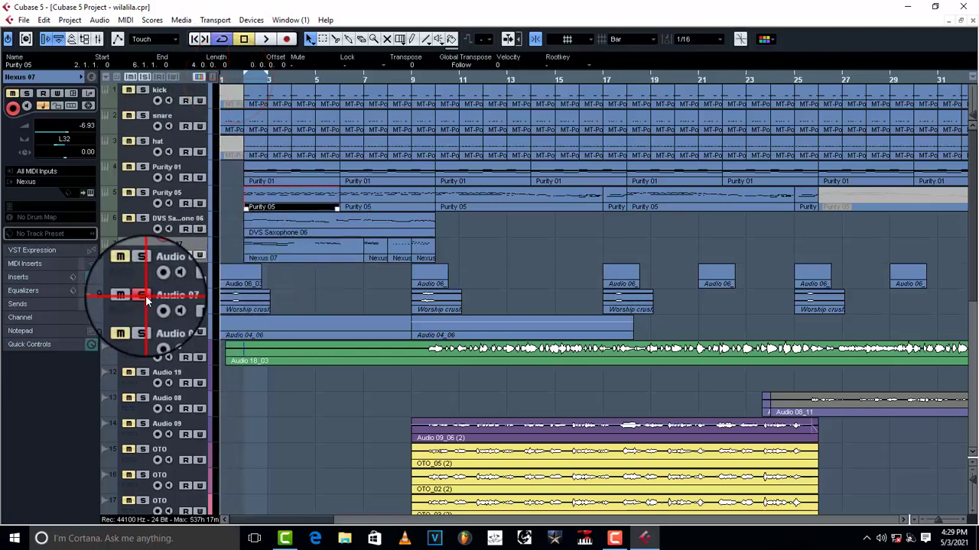
key("space")
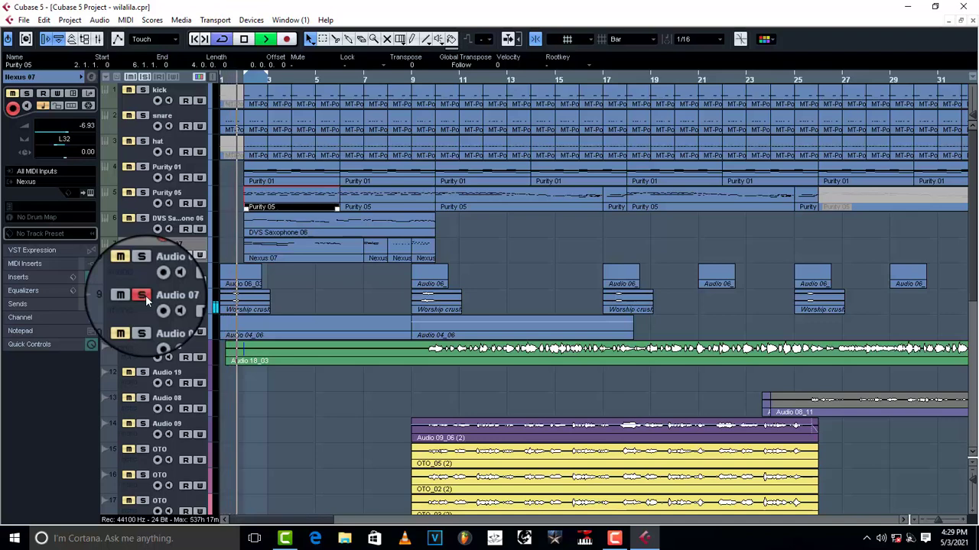
key("space")
left_click(145, 295)
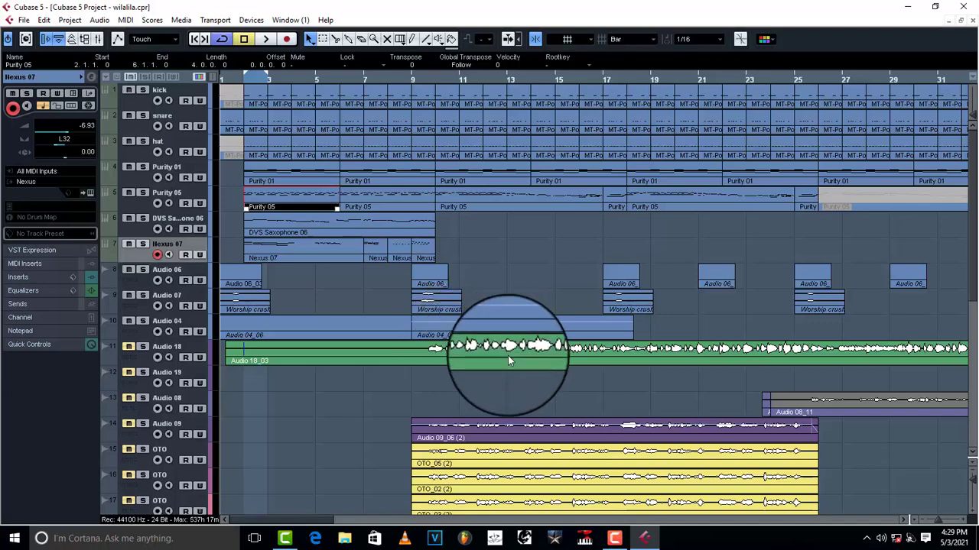
Step: Solo and select the Audio 18 track, and audition it from around bar 10
left_click(413, 80)
left_click(425, 81)
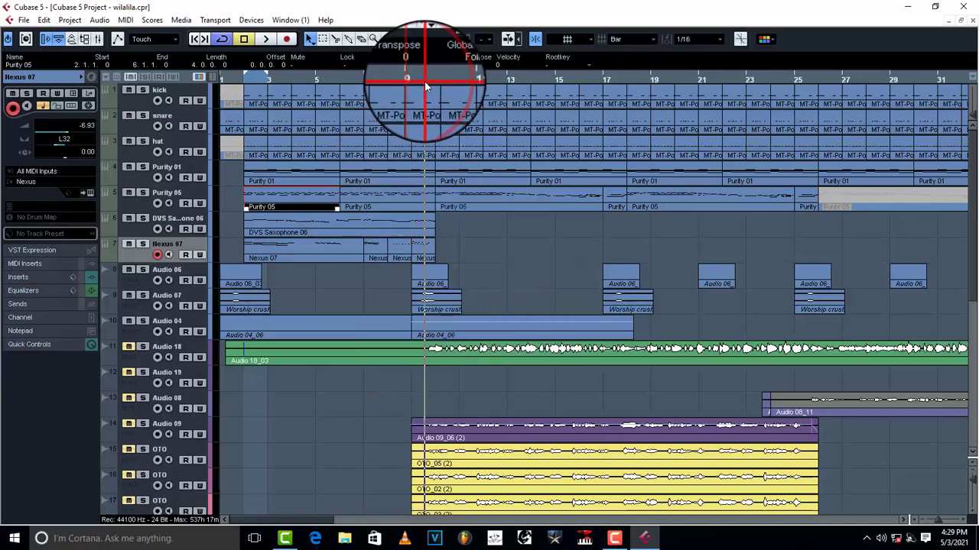
left_click(142, 347)
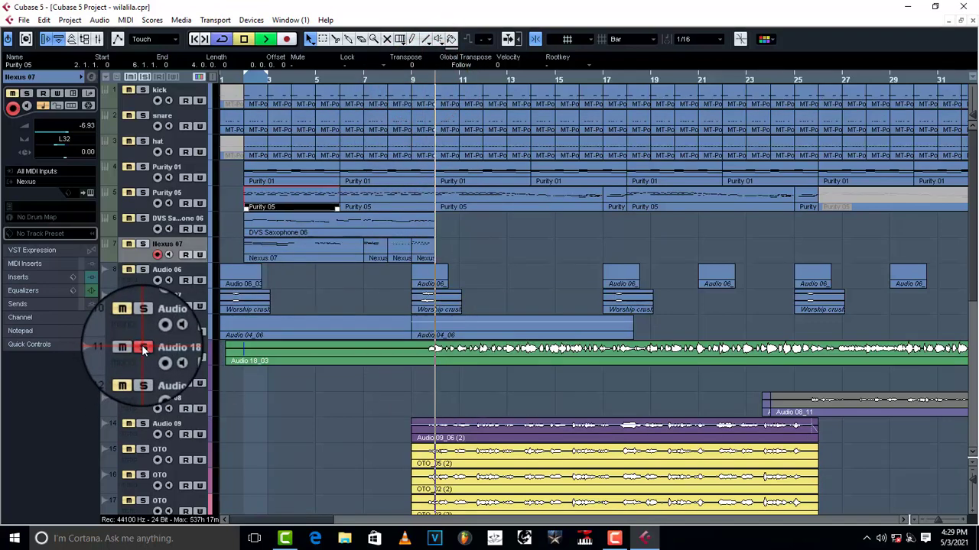
left_click(142, 357)
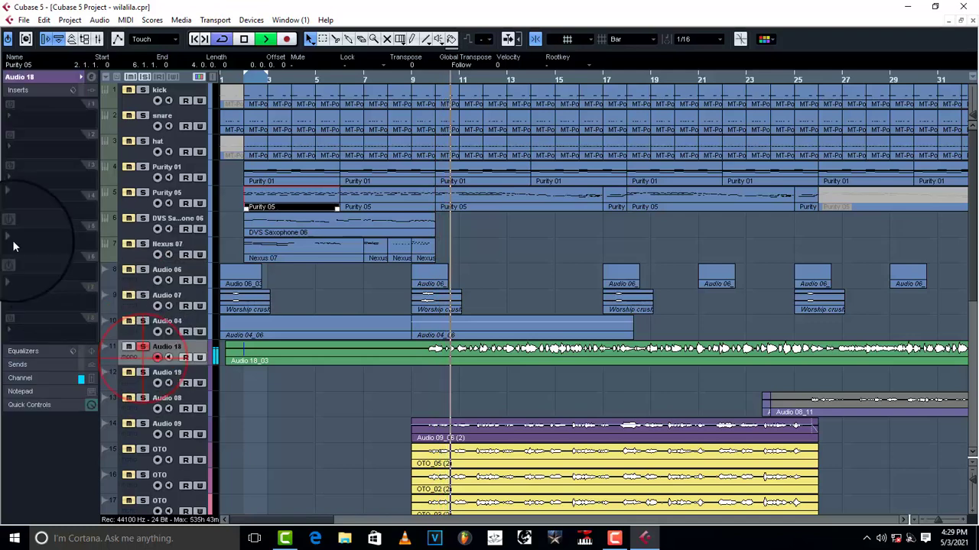
key("space")
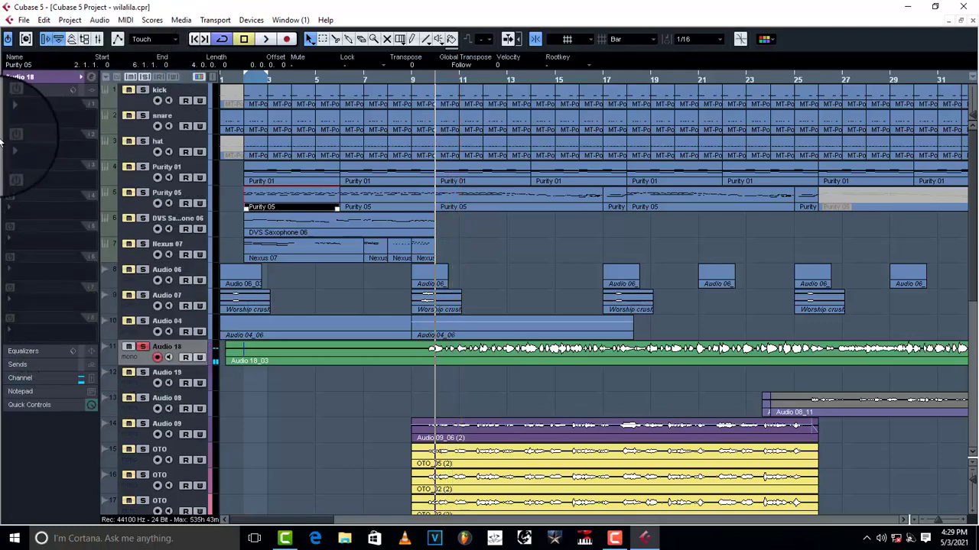
Step: Insert FabFilter Pro-Q 2 in the Audio 18 track's first slot, set its display range to 30 dB, and close it
left_click(20, 120)
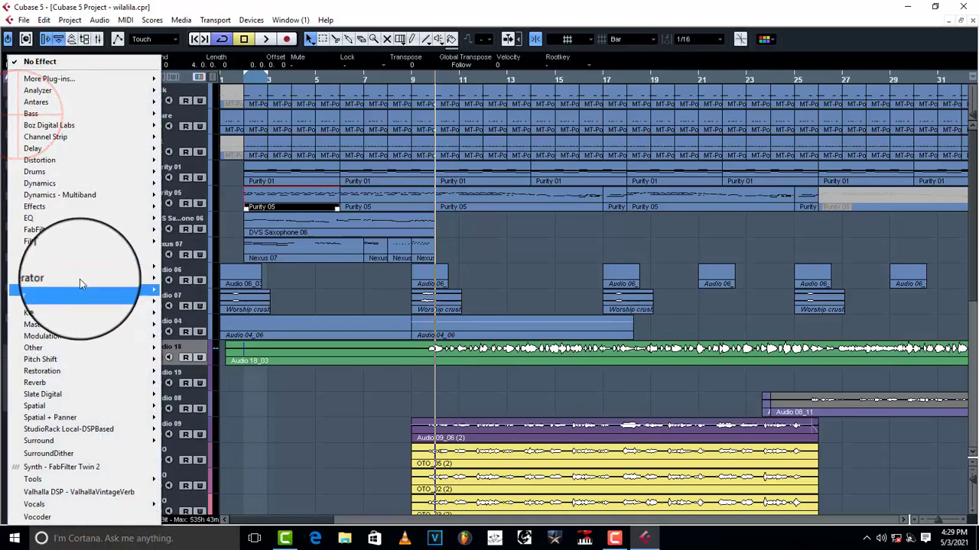
mouse_move(64, 221)
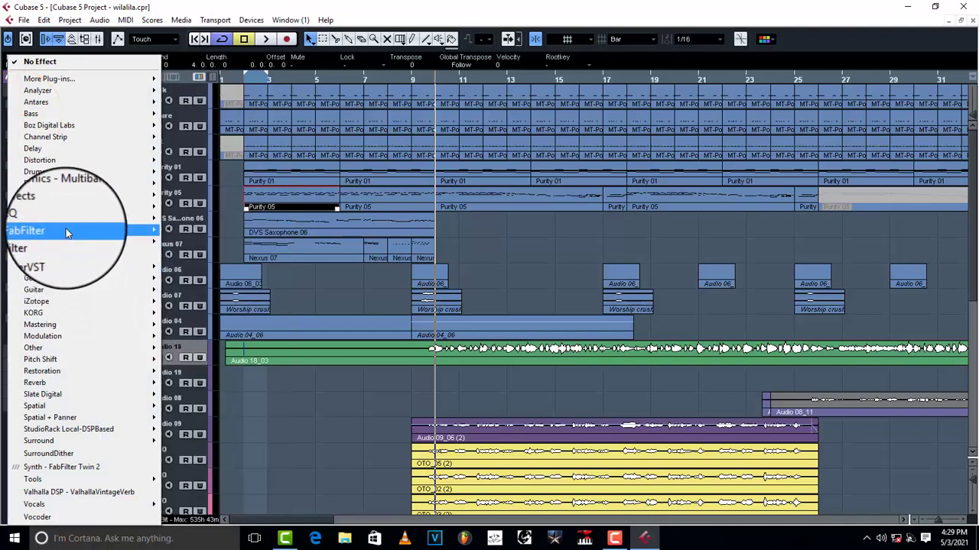
mouse_move(115, 230)
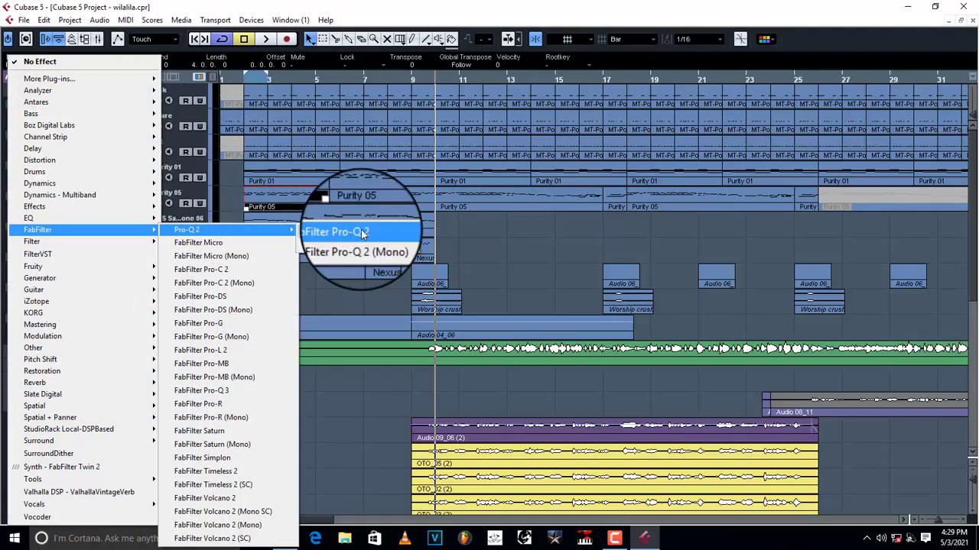
left_click(201, 229)
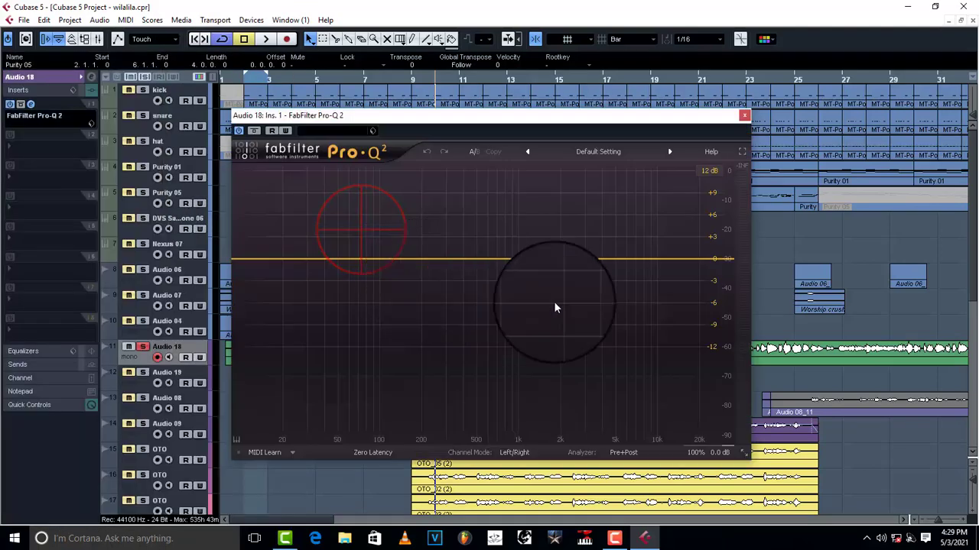
left_click(710, 170)
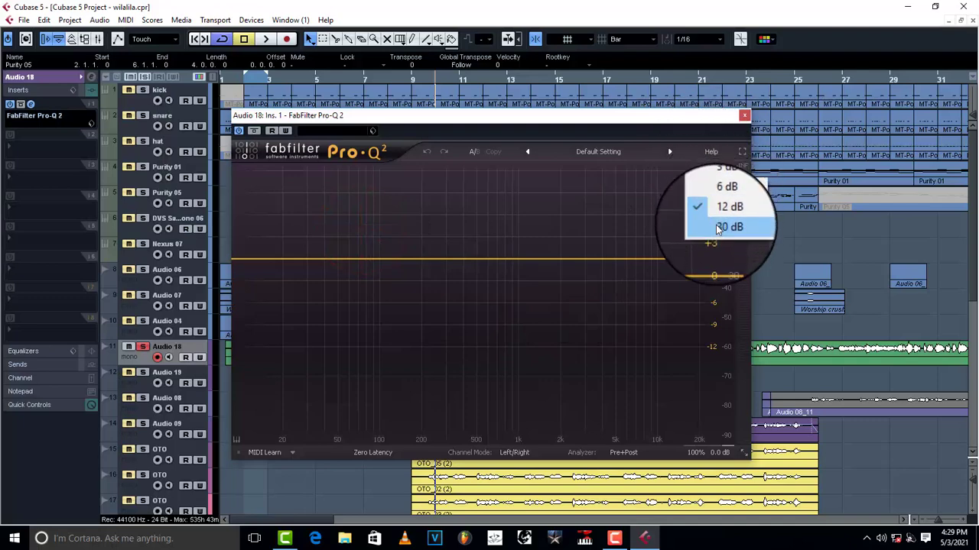
left_click(728, 240)
left_click(744, 115)
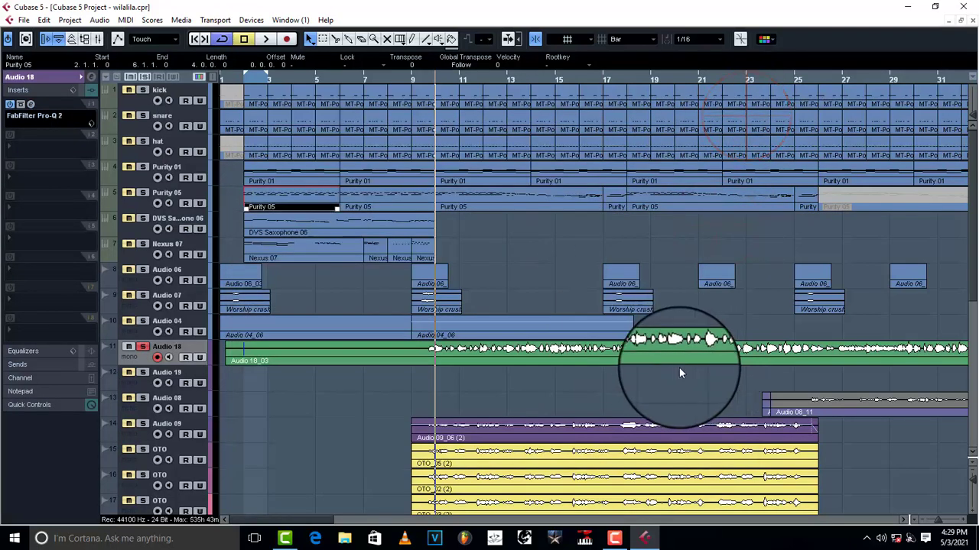
Step: Turn off solo on the Audio 18 track and mute the track
left_click(145, 350)
left_click(130, 348)
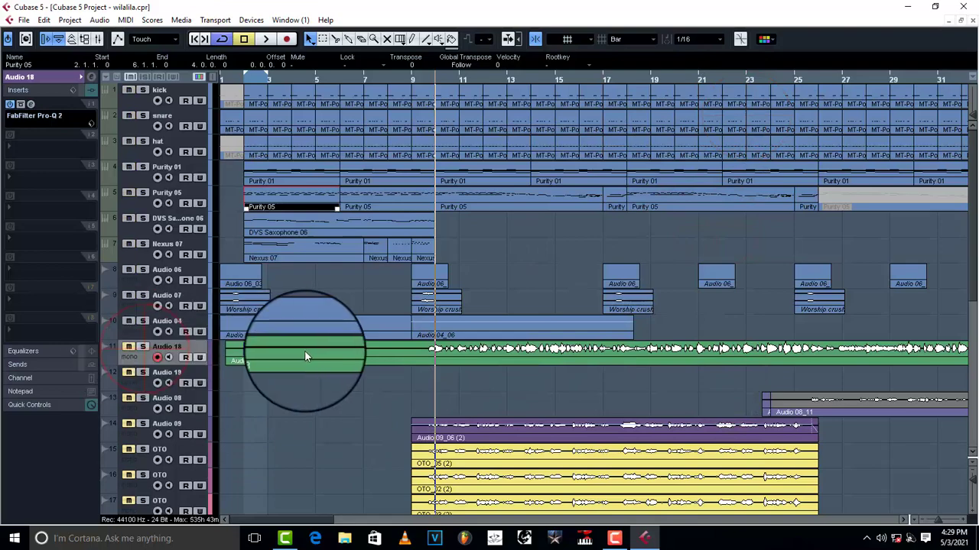
key("g")
key("g")
key("g")
key("g")
key("g")
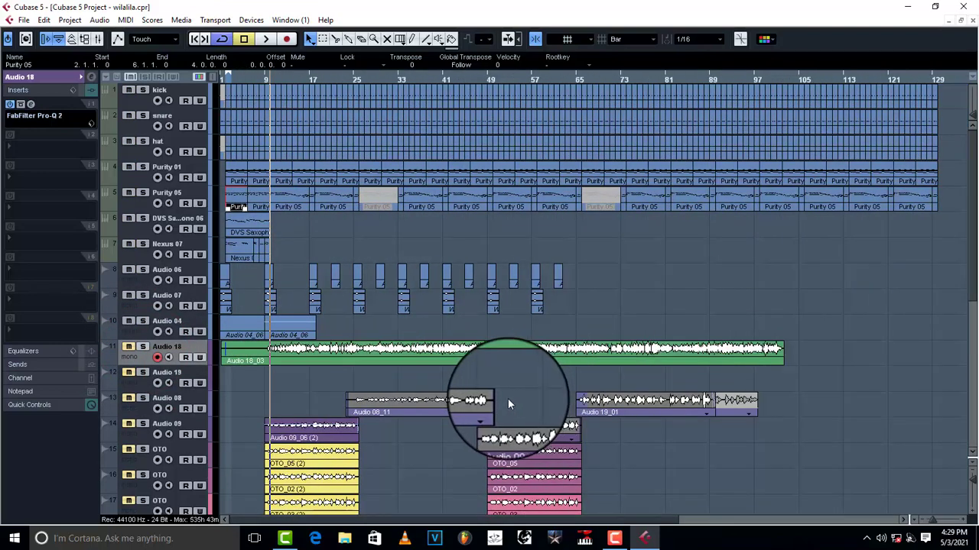
Step: Turn off cycle playback, play the mix from bar 2, and unmute the Audio 18 track during playback
key("h")
key("h")
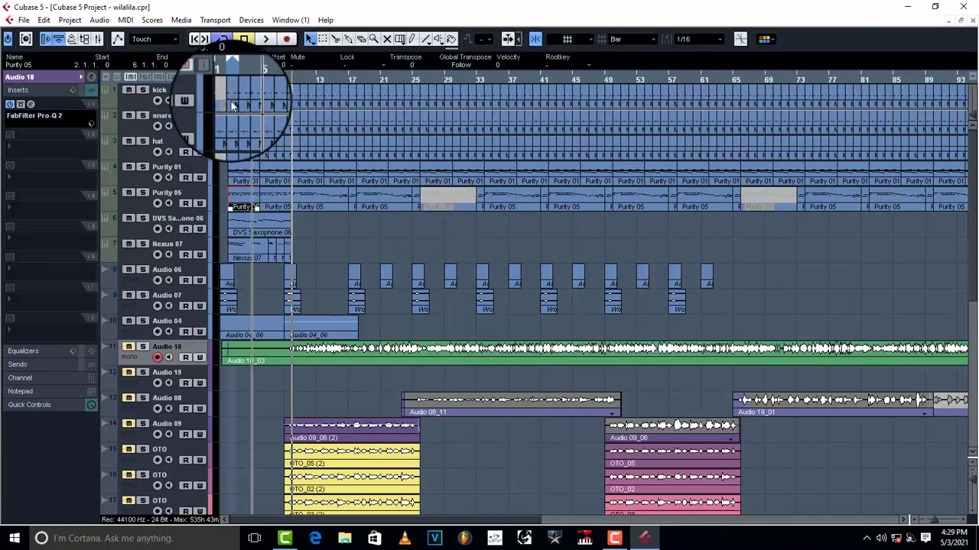
left_click(231, 79)
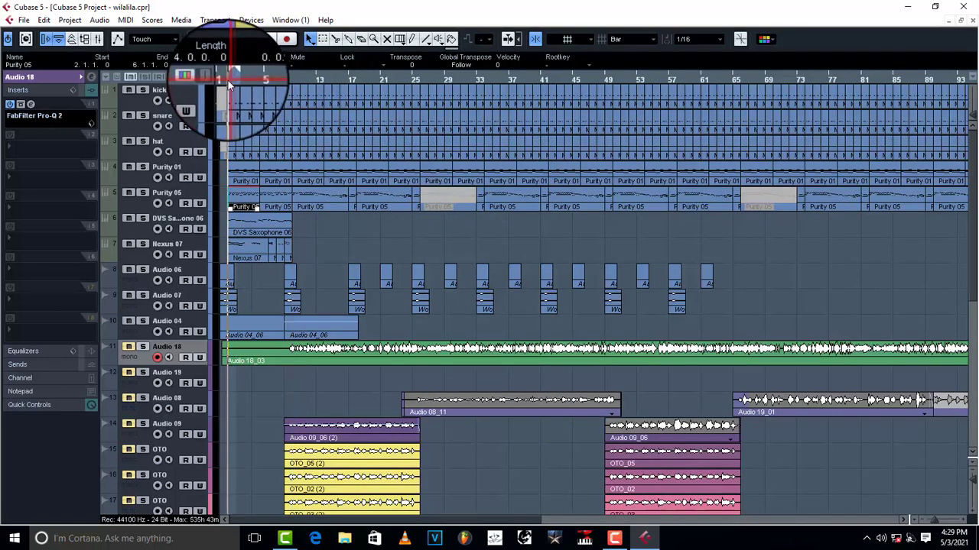
left_click(222, 40)
key("space")
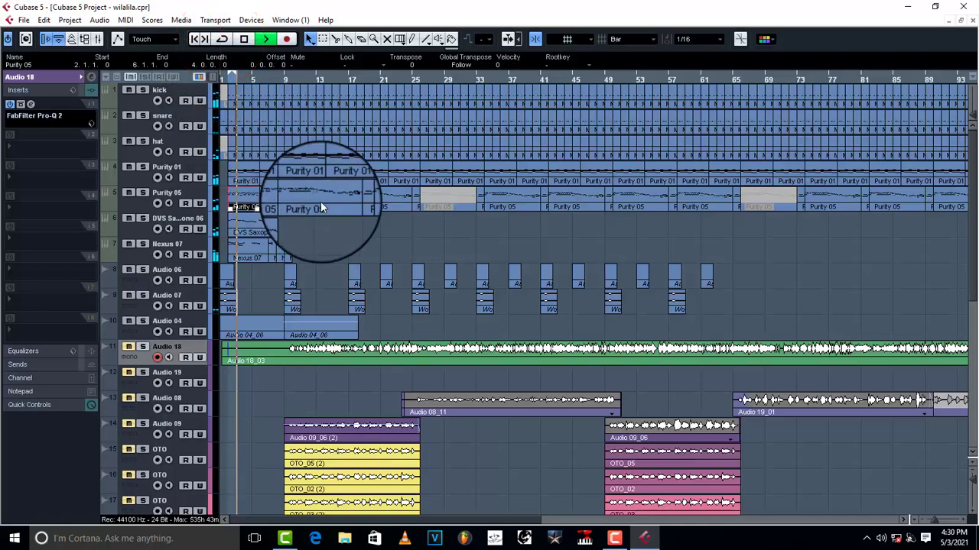
left_click(317, 247)
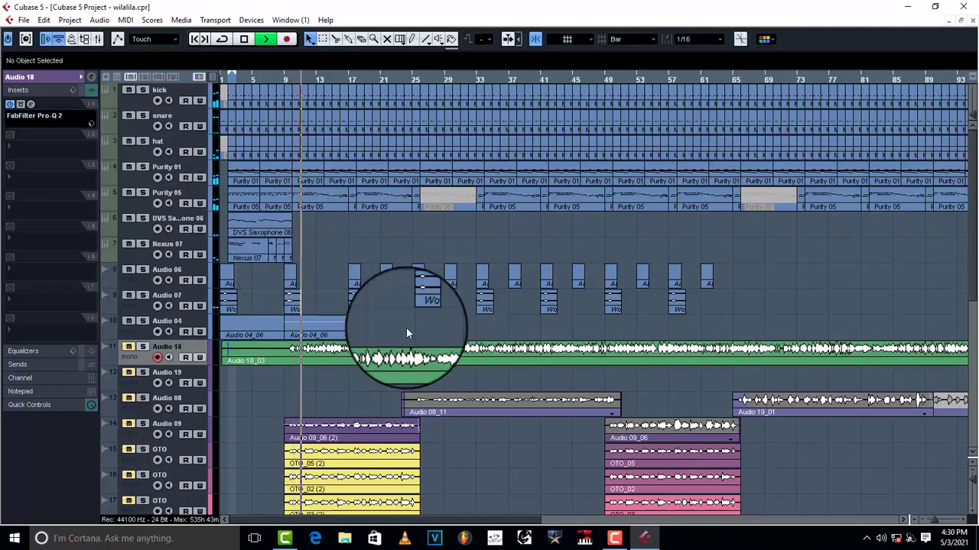
left_click(131, 348)
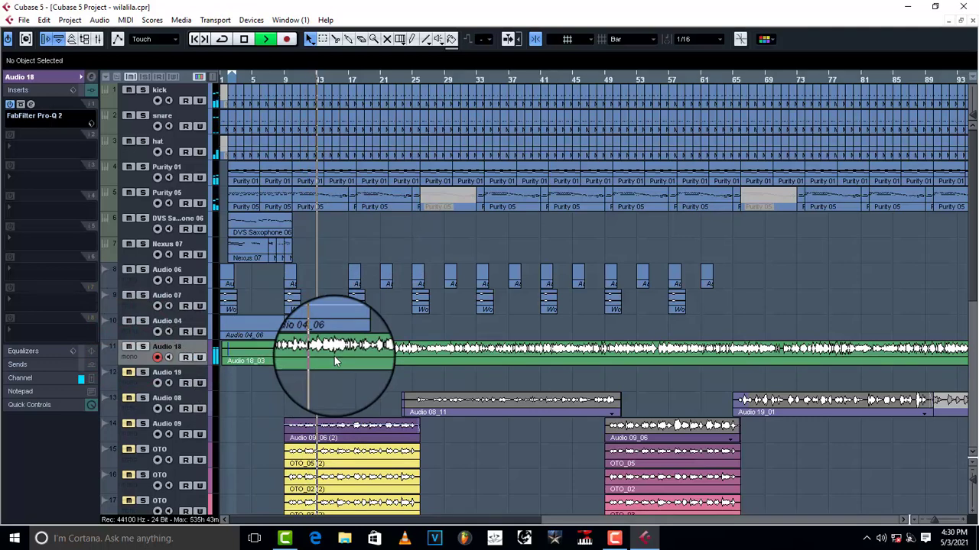
key("space")
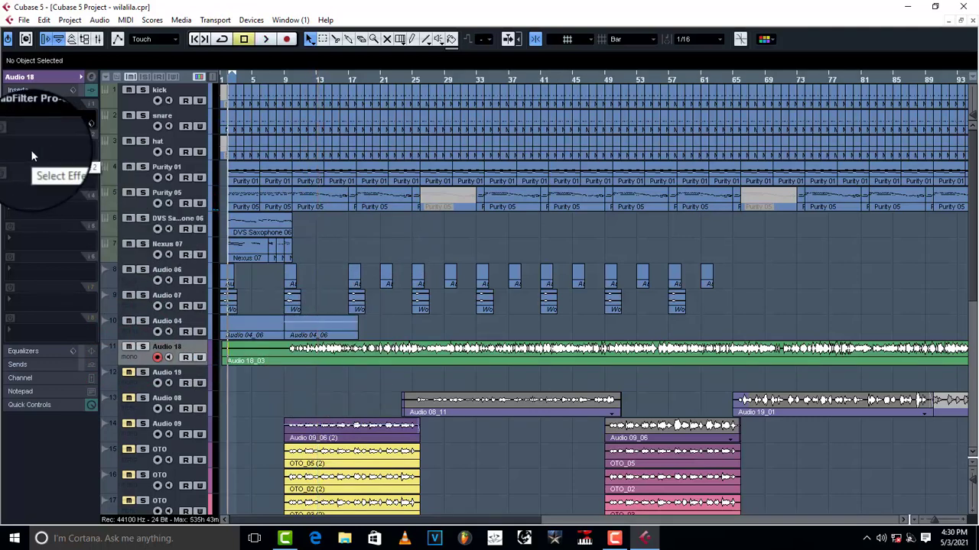
Step: Insert the Compressor in the Audio 18 track's second slot and load its Fretless Bass preset
left_click(31, 153)
mouse_move(42, 162)
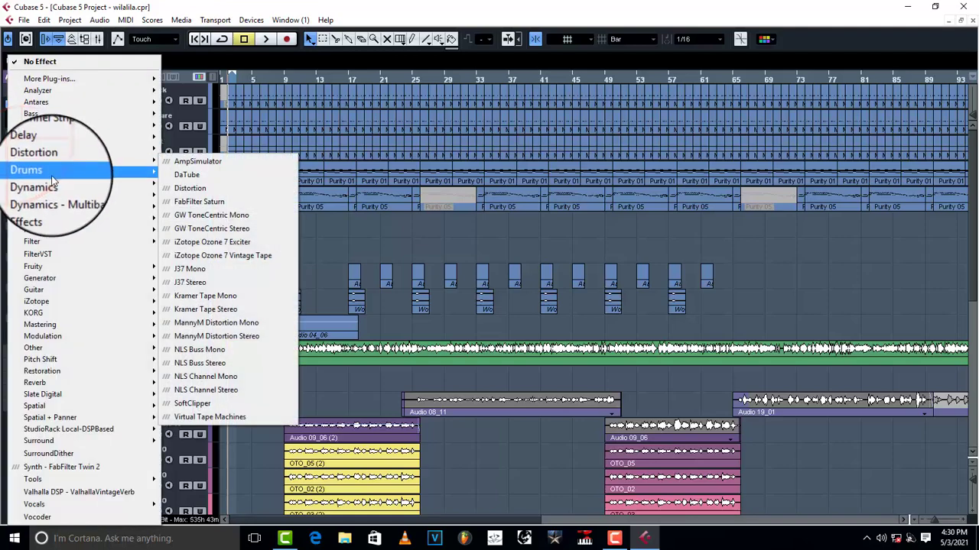
mouse_move(54, 181)
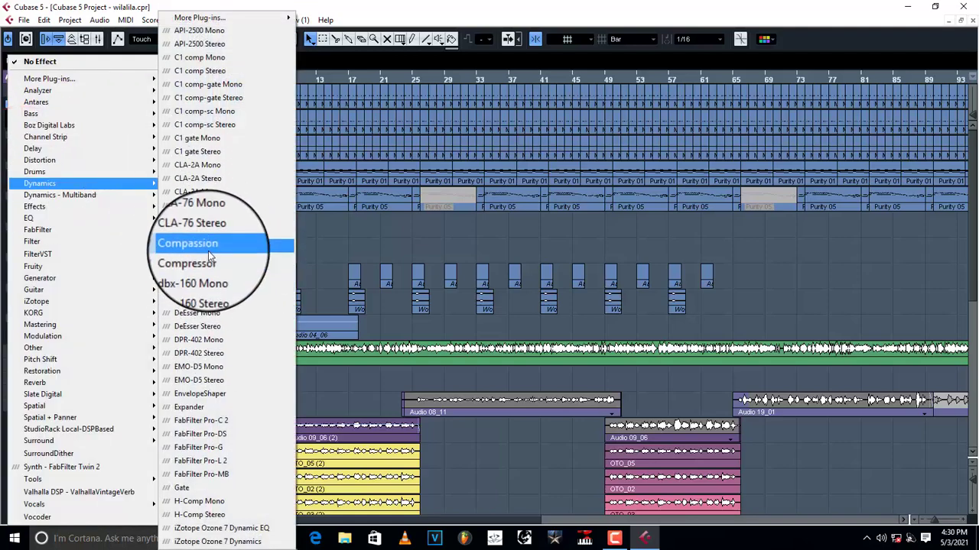
left_click(209, 261)
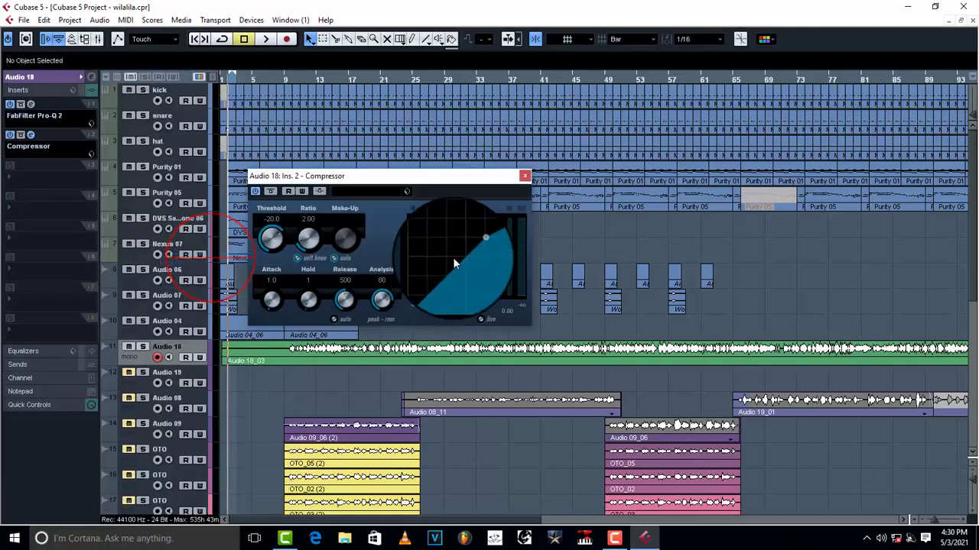
left_click(359, 191)
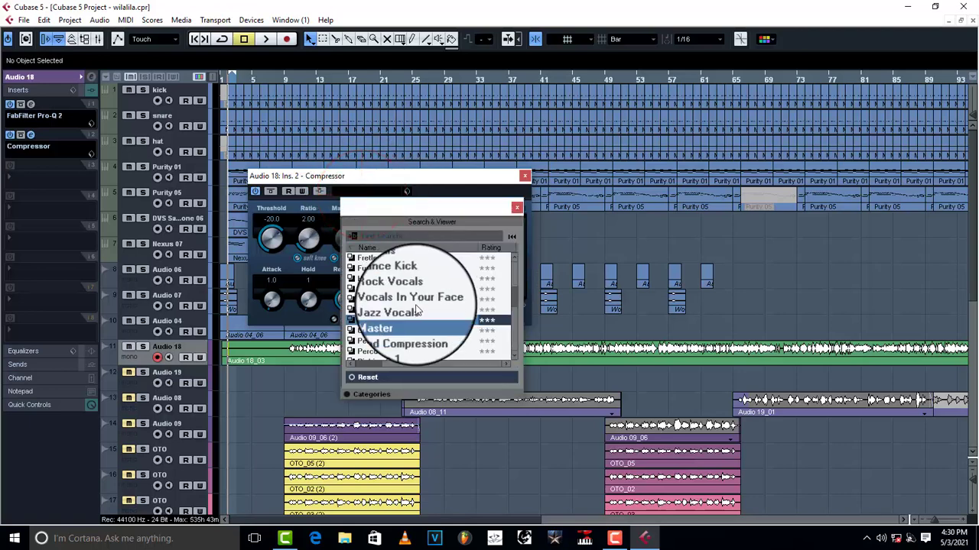
left_click(382, 258)
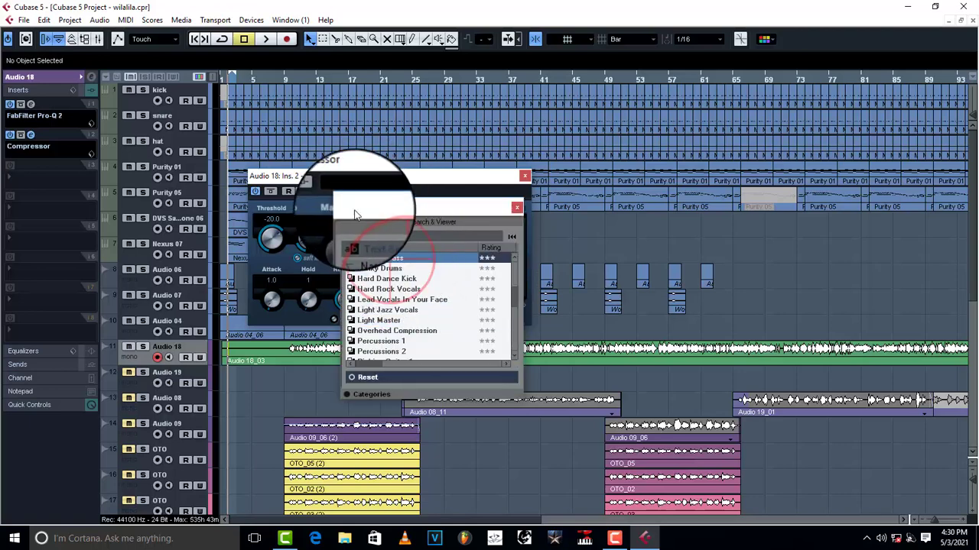
left_click(517, 207)
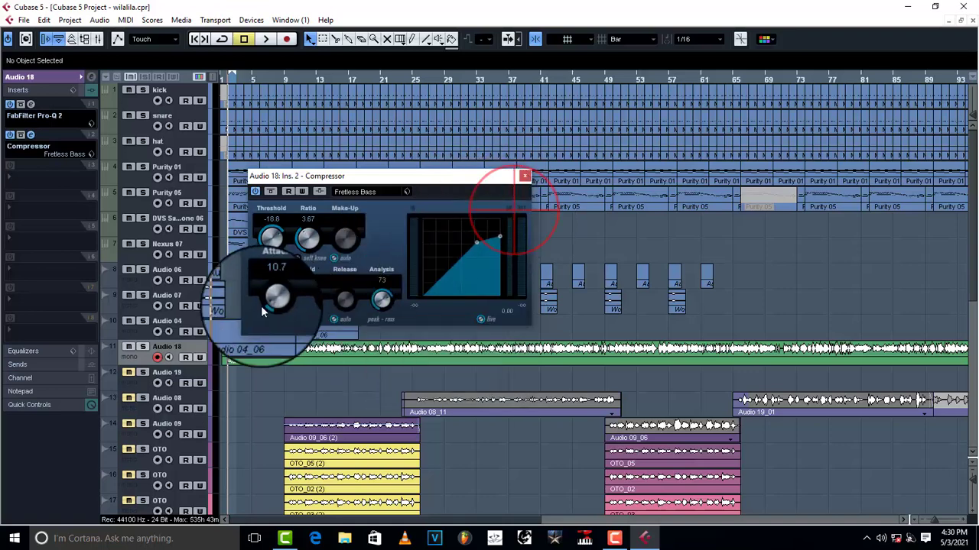
Step: While playing from bar 9, try the Compressor's Rock Bass Compression and Staright Bass presets, and load Upright Bass
left_click(288, 76)
key("space")
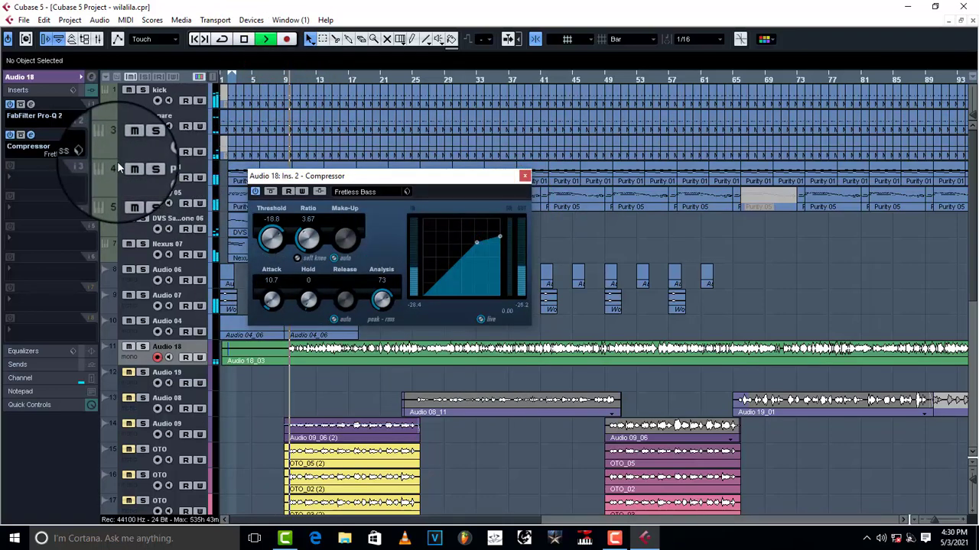
left_click(358, 191)
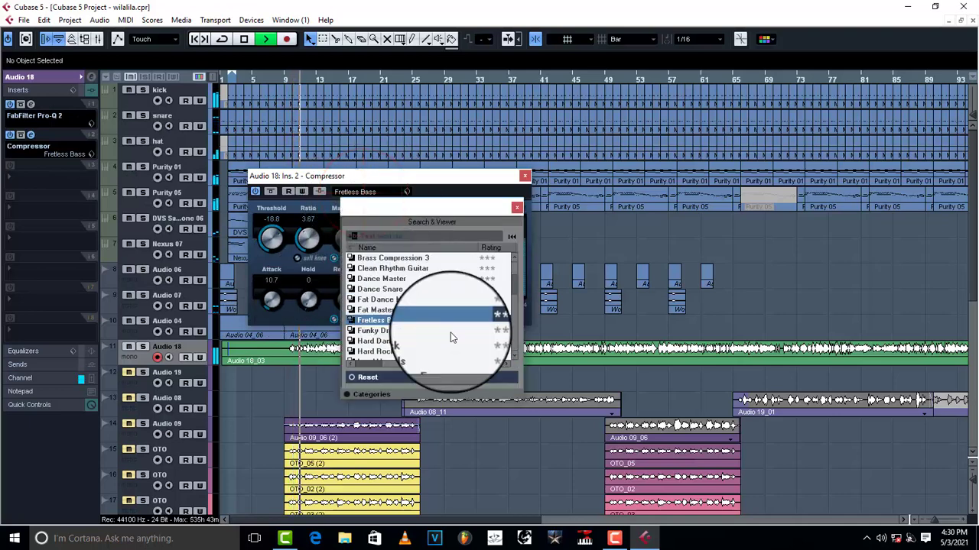
scroll(450, 337, "down", 3)
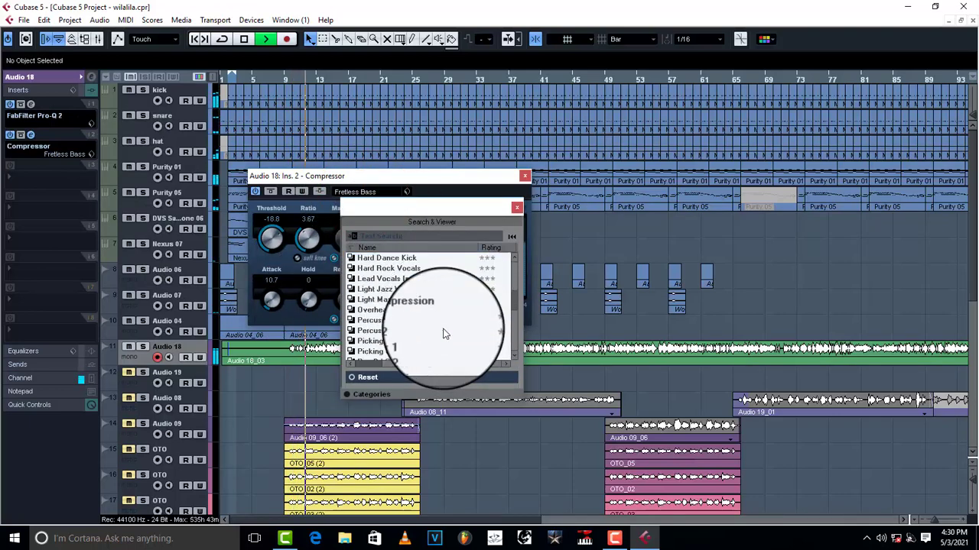
scroll(446, 334, "down", 3)
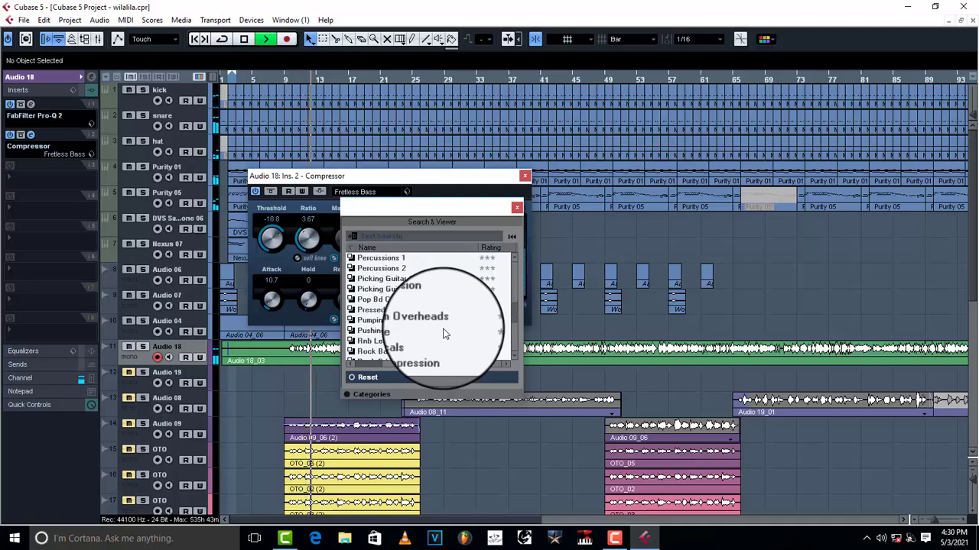
scroll(446, 334, "down", 1)
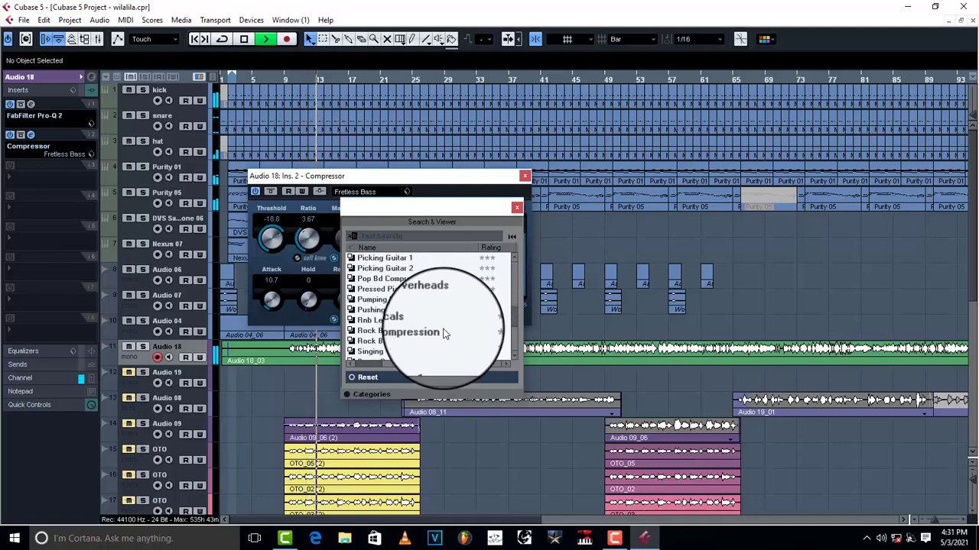
left_click(440, 331)
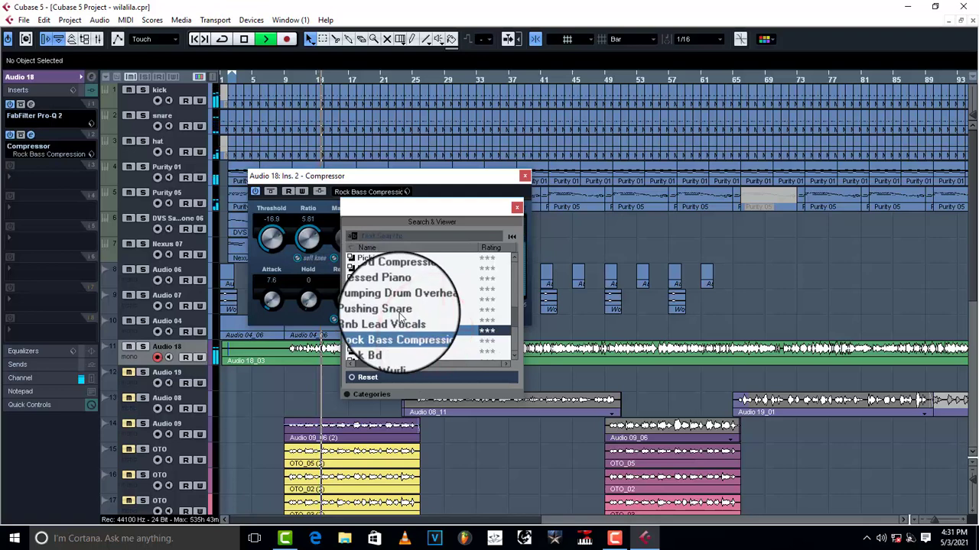
scroll(399, 317, "down", 2)
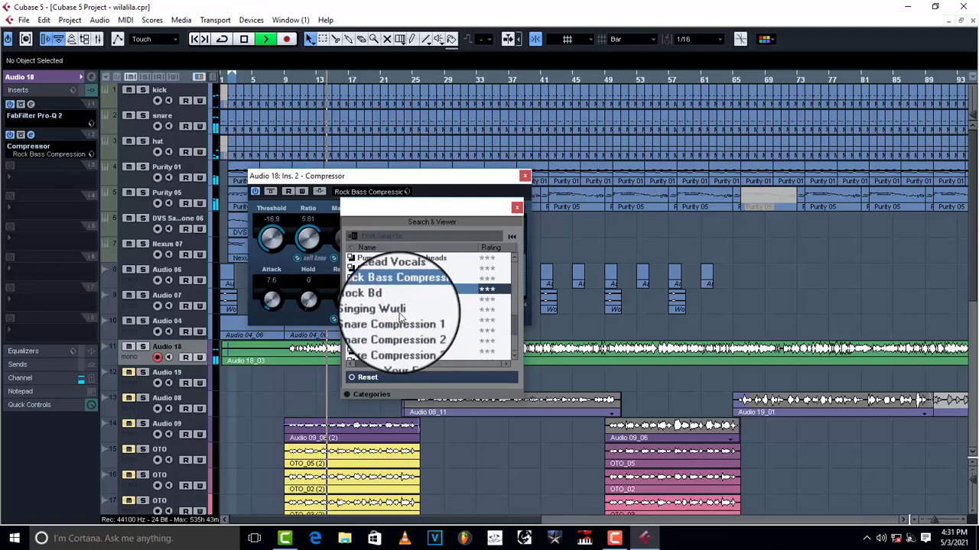
scroll(399, 317, "down", 1)
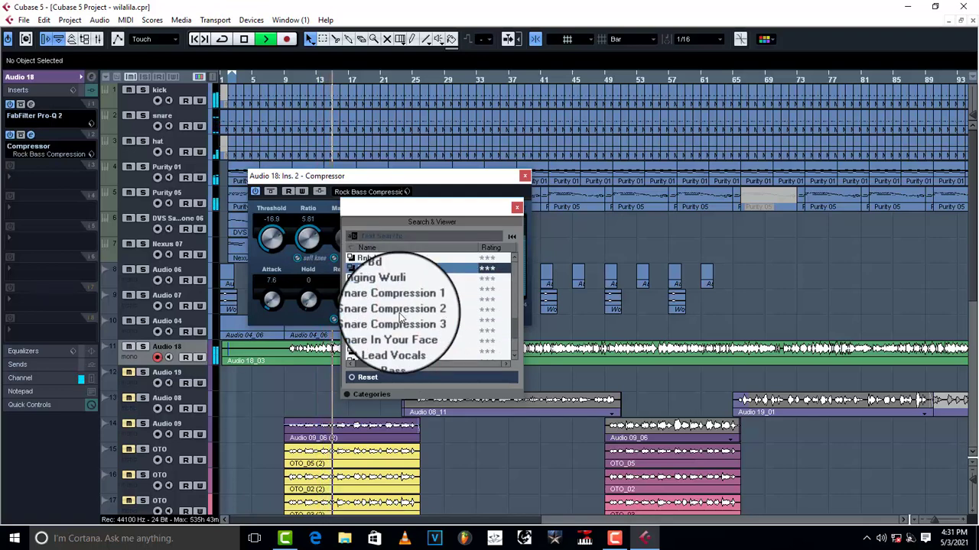
scroll(399, 317, "down", 2)
left_click(400, 332)
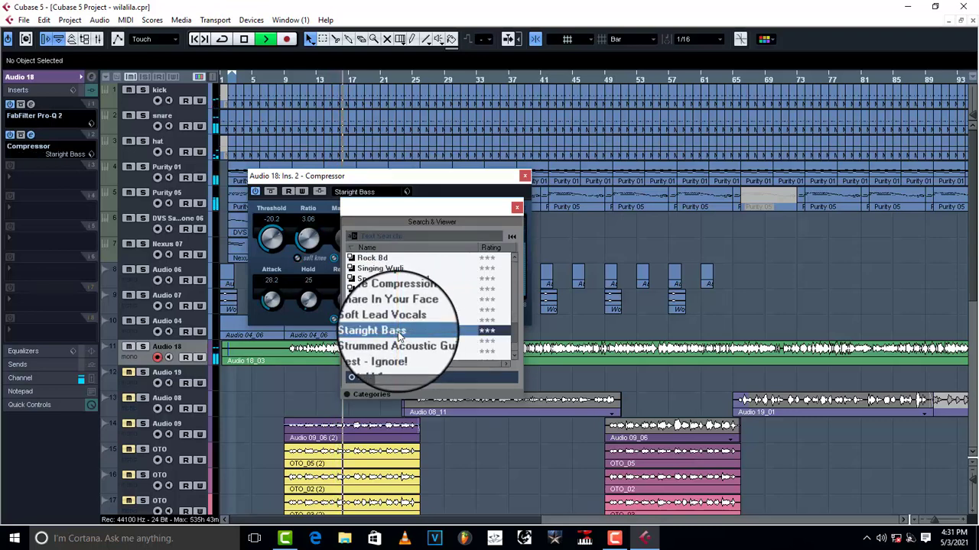
scroll(399, 337, "down", 3)
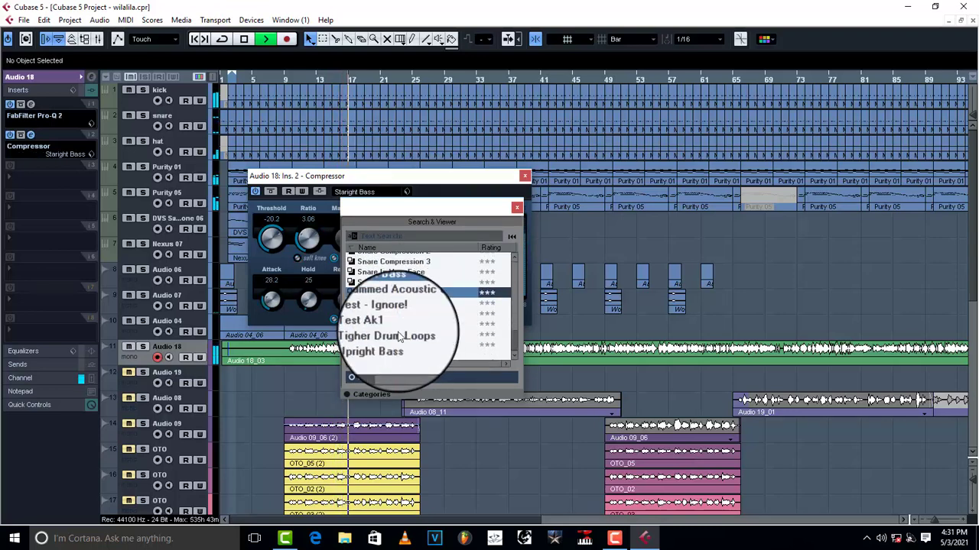
left_click(393, 345)
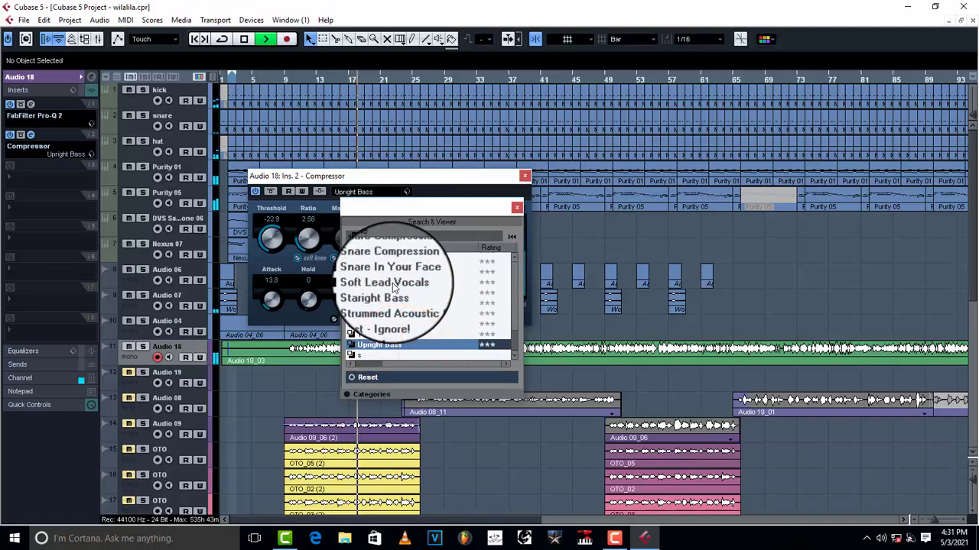
left_click(517, 207)
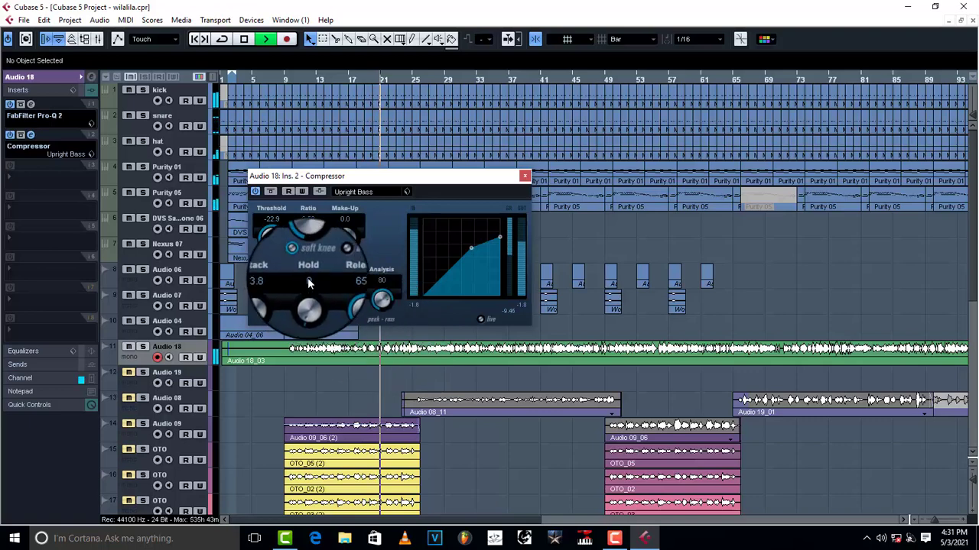
Step: Replay from bar 9 and set the Compressor's threshold to -28.9 and its make-up gain to 3.5
key("space")
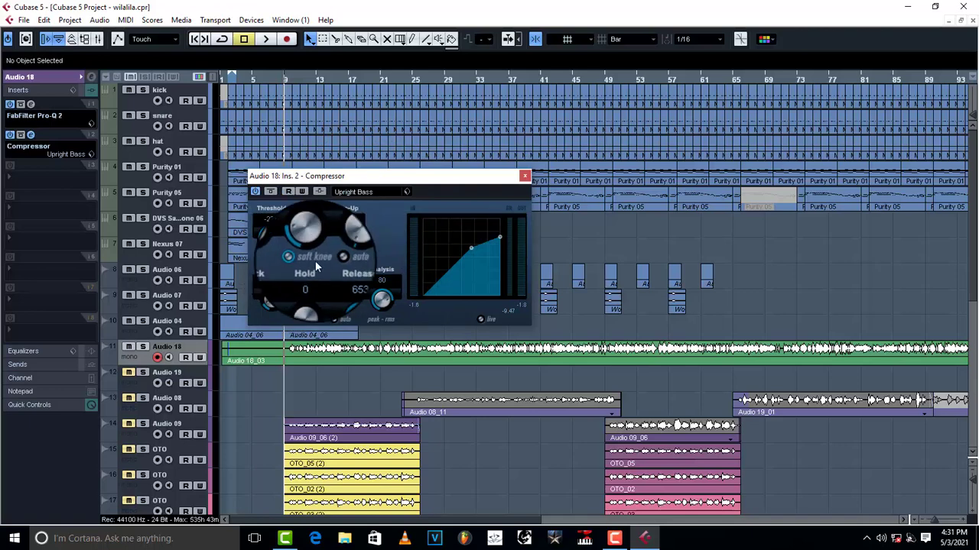
key("space")
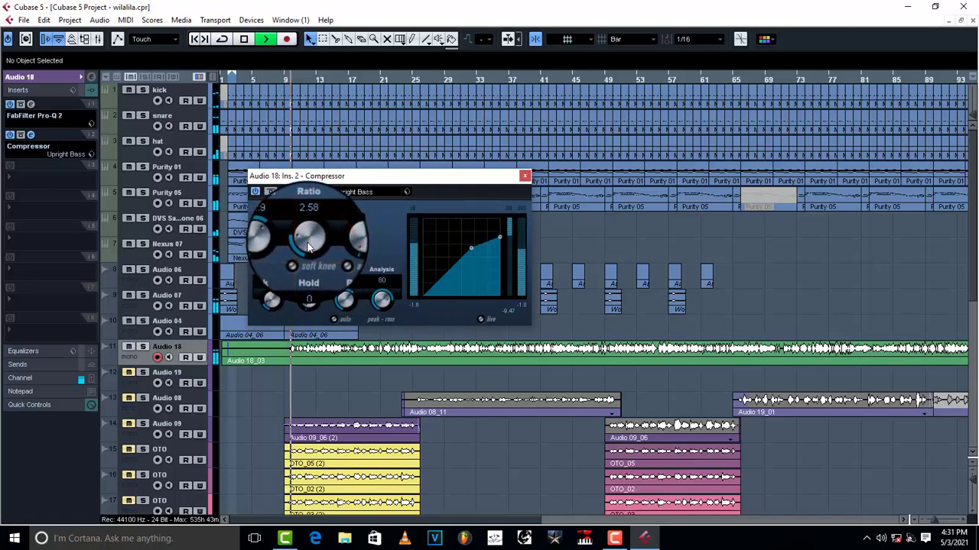
left_click_drag(269, 240, 268, 244)
left_click_drag(346, 240, 340, 211)
left_click_drag(346, 246, 344, 251)
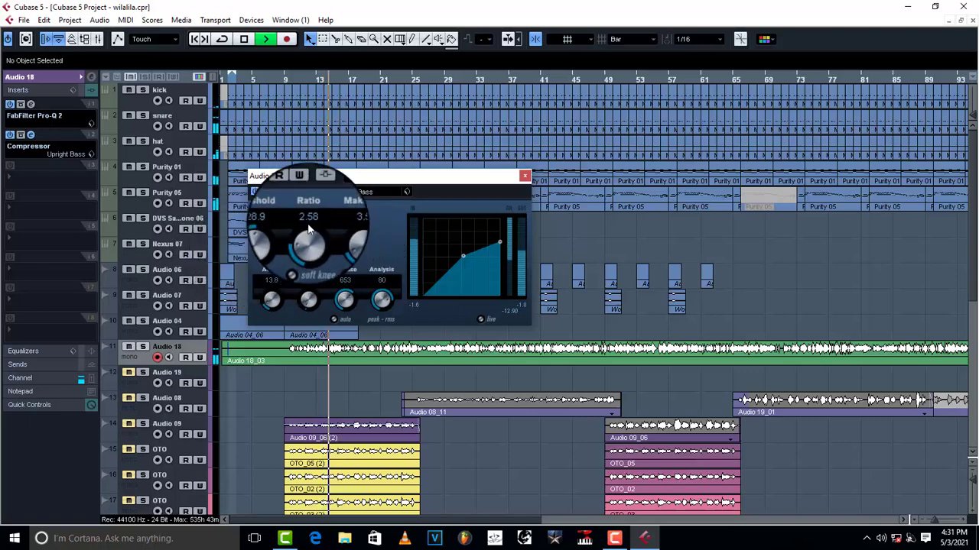
Step: Set the Compressor's ratio to 2.01 and its release to 158, and close the plug-in
left_click_drag(306, 235, 305, 240)
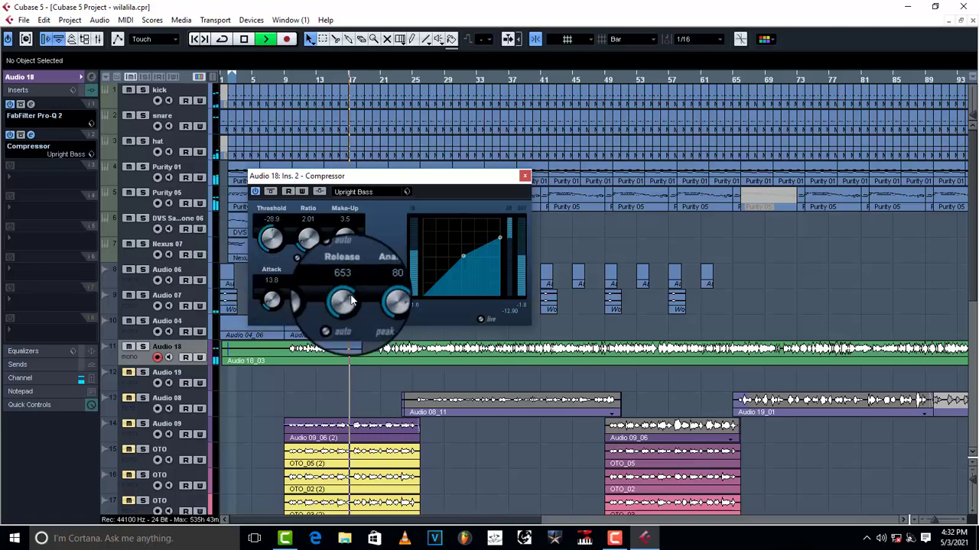
left_click_drag(351, 300, 345, 321)
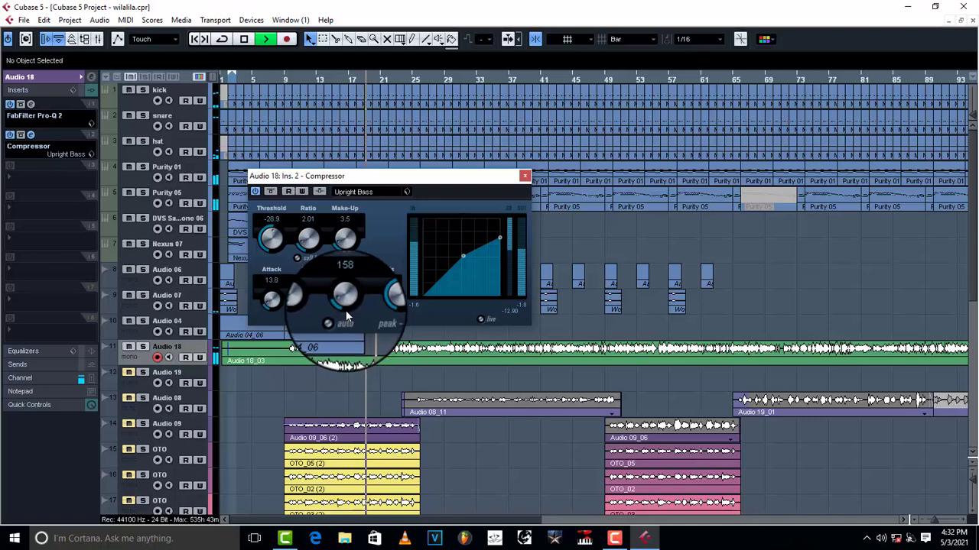
left_click(524, 178)
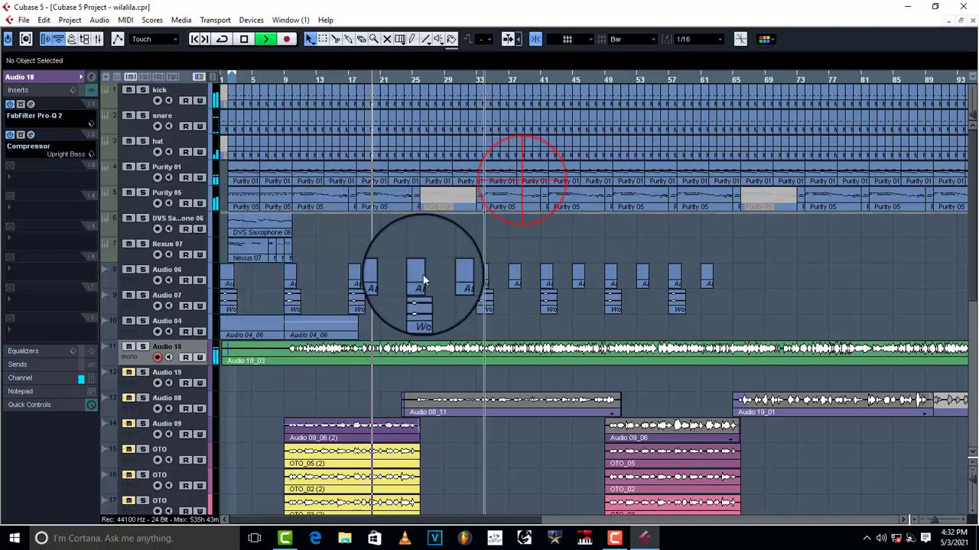
Step: Split the Audio 18 vocal clip at bar 18 and at about bars 22 and 26, then stop playback
left_click(354, 82)
key("space")
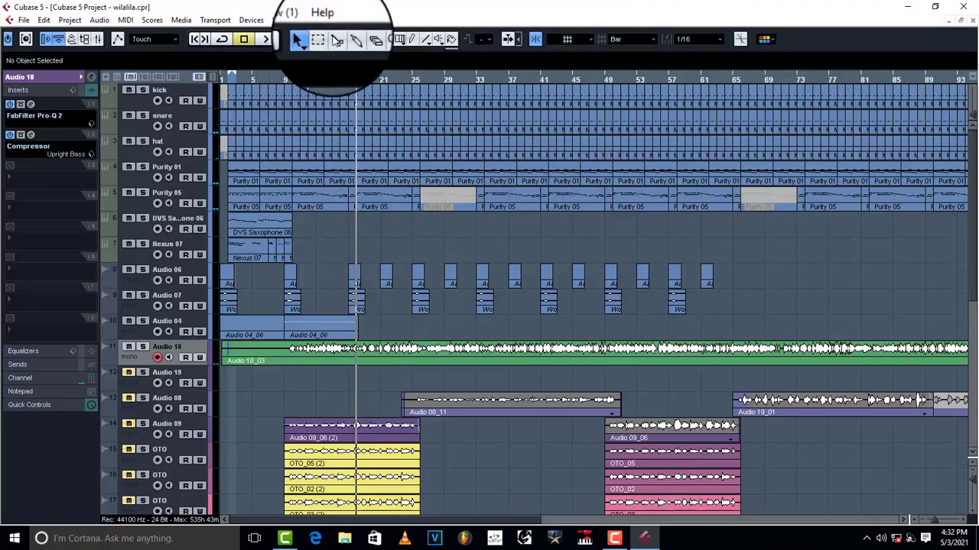
left_click(335, 39)
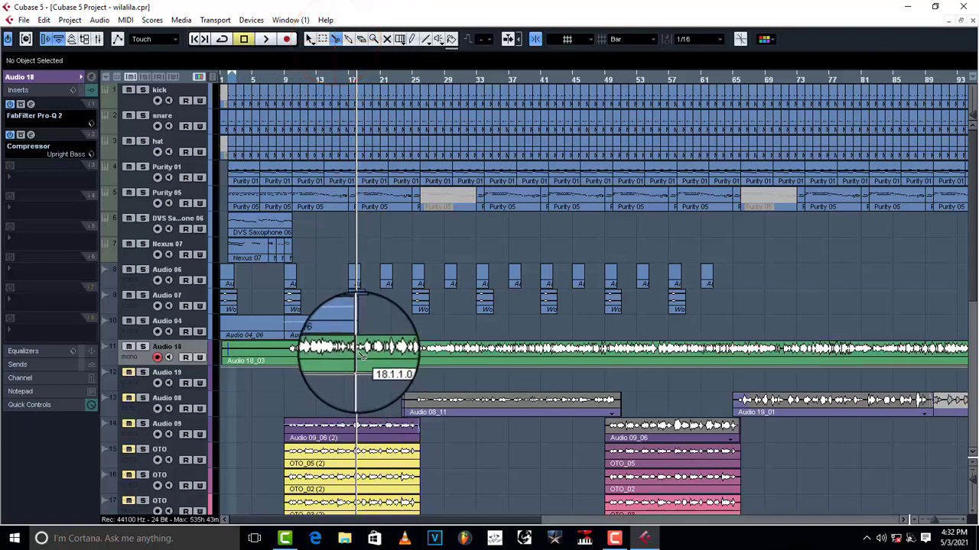
left_click(355, 350)
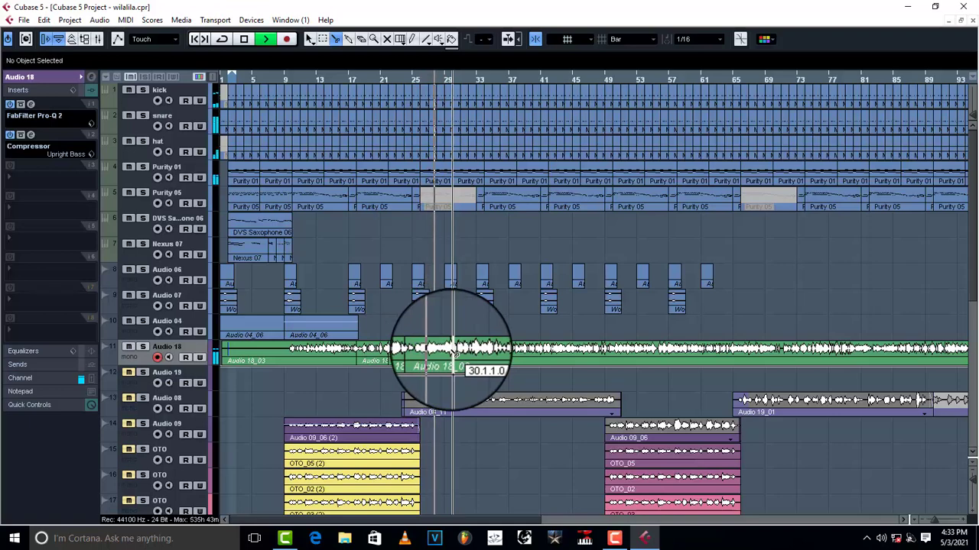
key("space")
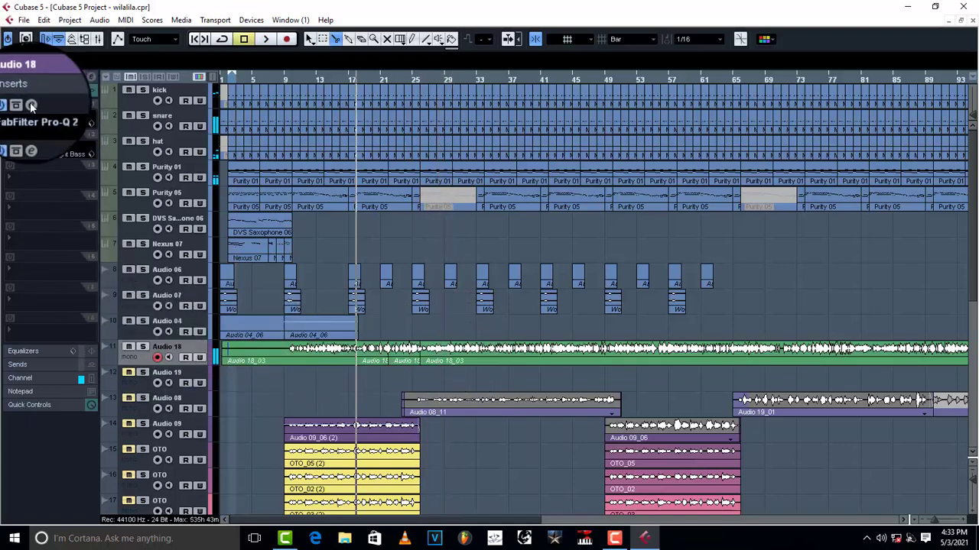
Step: Open Audio 18's FabFilter Pro-Q 2 during playback, cut about 3.1 dB at 196 Hz and add a gentle boost around 2 kHz
left_click(31, 104)
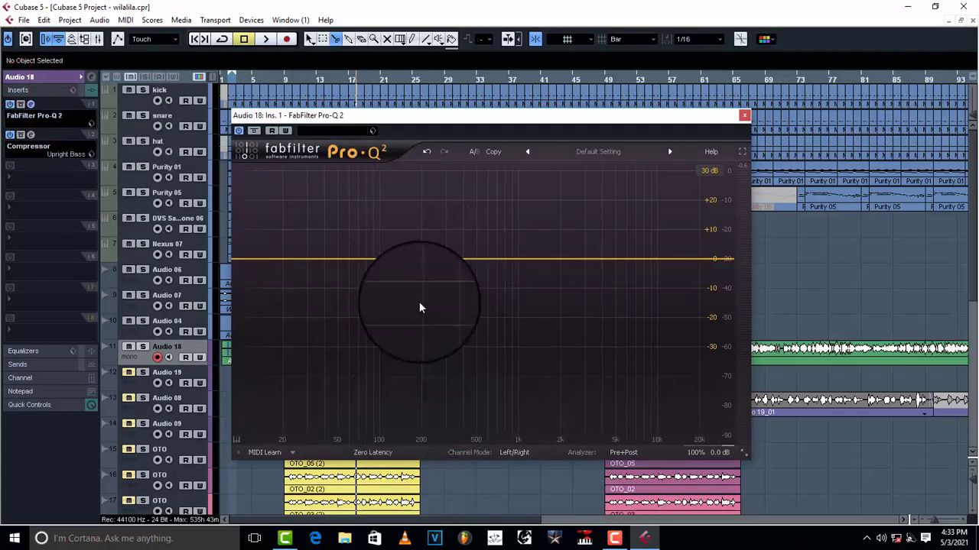
key("space")
left_click_drag(428, 263, 416, 195)
left_click_drag(418, 196, 421, 270)
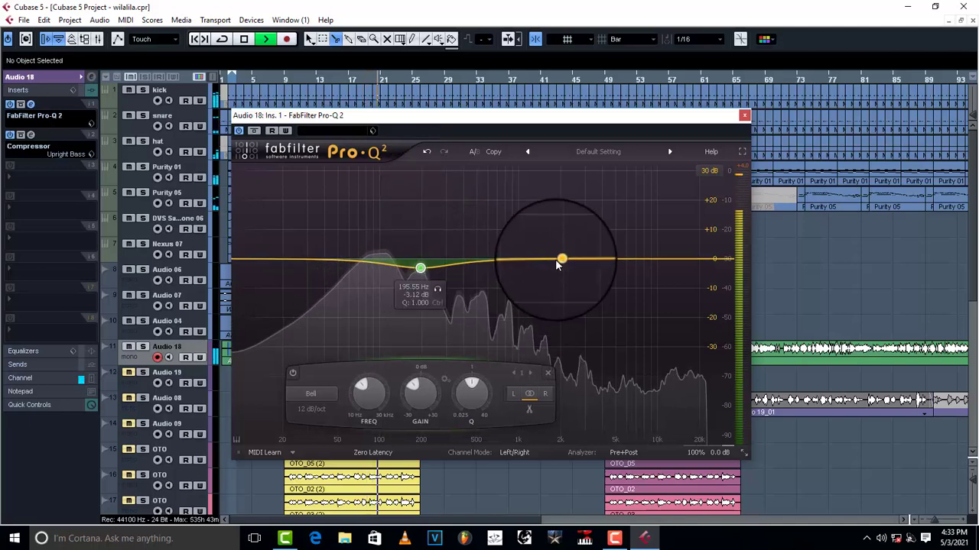
mouse_move(550, 261)
left_mouse_down()
mouse_move(548, 178)
mouse_move(556, 180)
mouse_move(555, 242)
mouse_move(540, 256)
mouse_move(560, 249)
left_mouse_up()
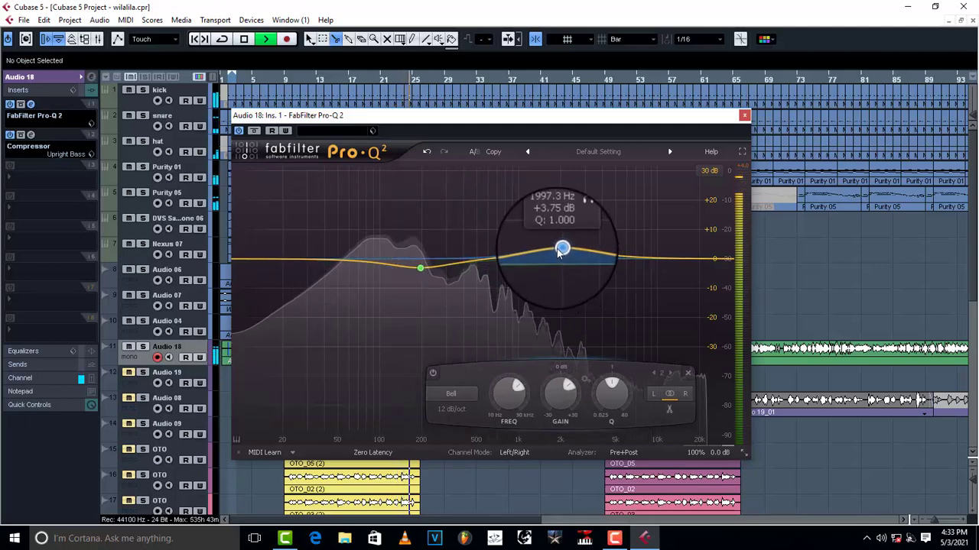
left_click_drag(562, 249, 563, 255)
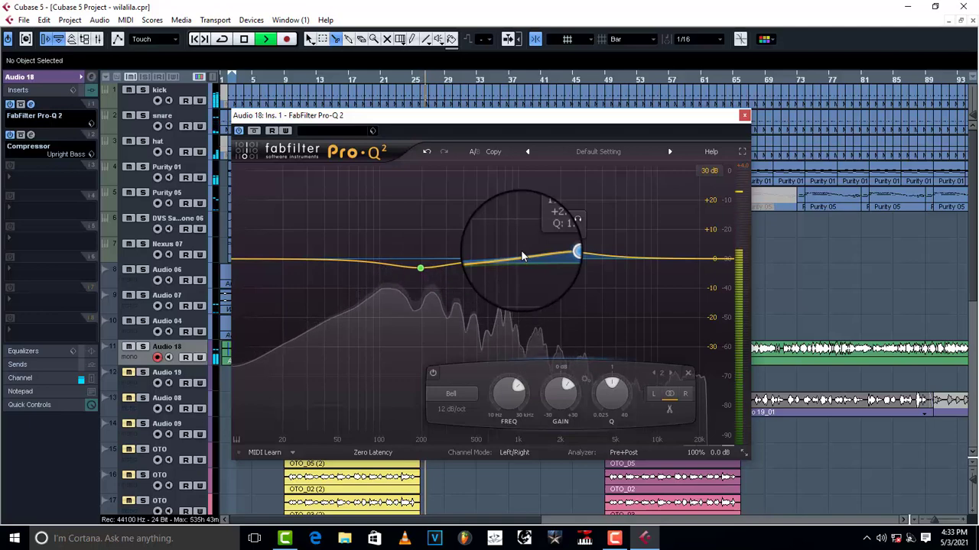
Step: Cut 3.75 dB at 591 Hz with a Q of 1.164, add a slight boost around 25 Hz, and close the equalizer
left_click_drag(577, 252, 487, 272)
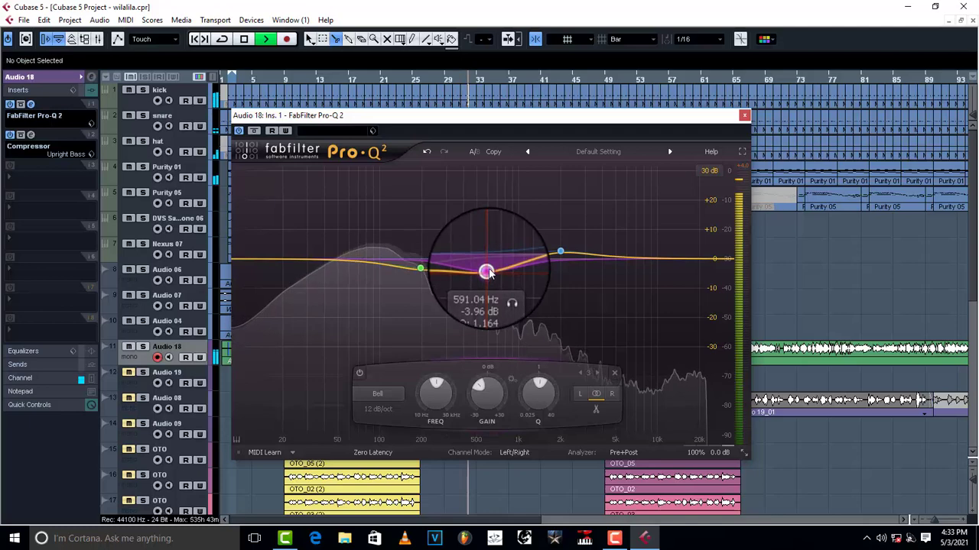
left_click_drag(488, 276, 490, 272)
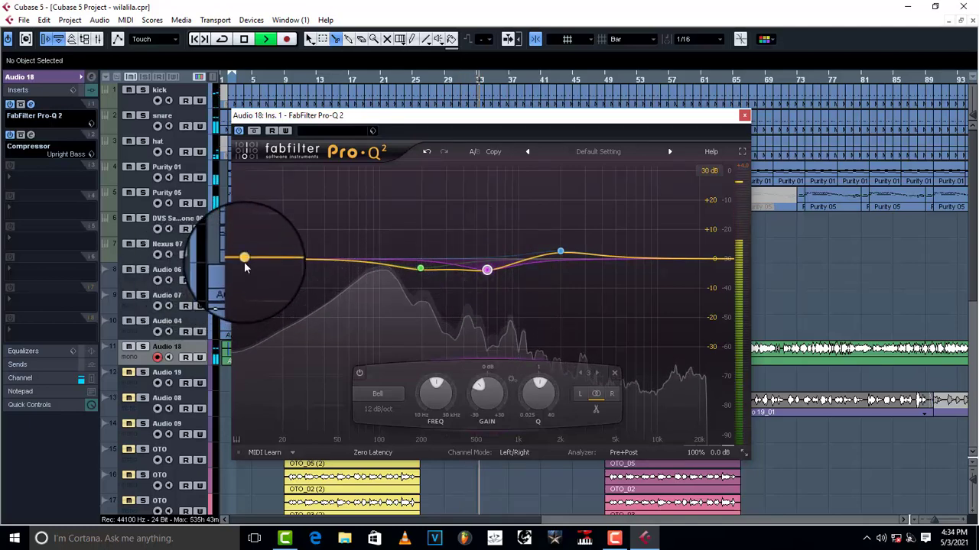
left_click_drag(350, 262, 295, 261)
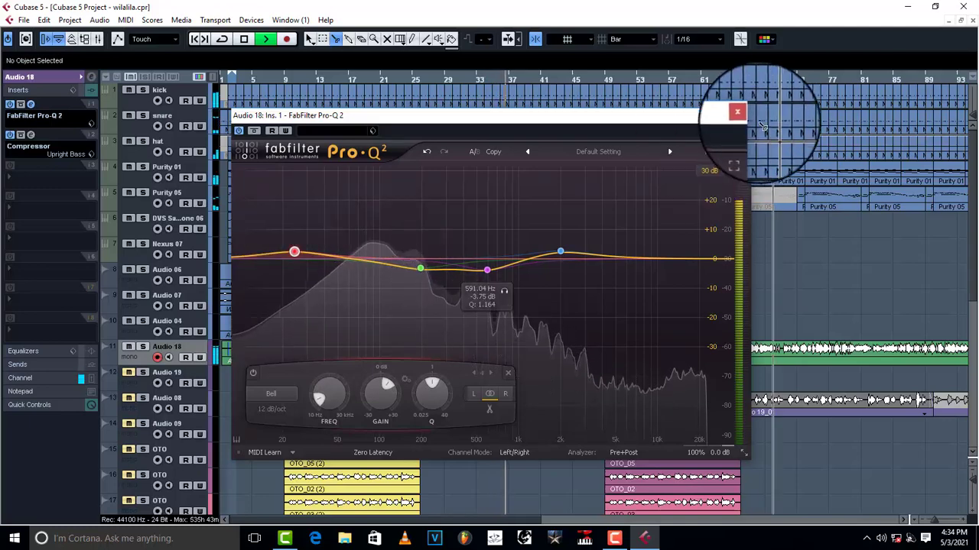
left_click(737, 112)
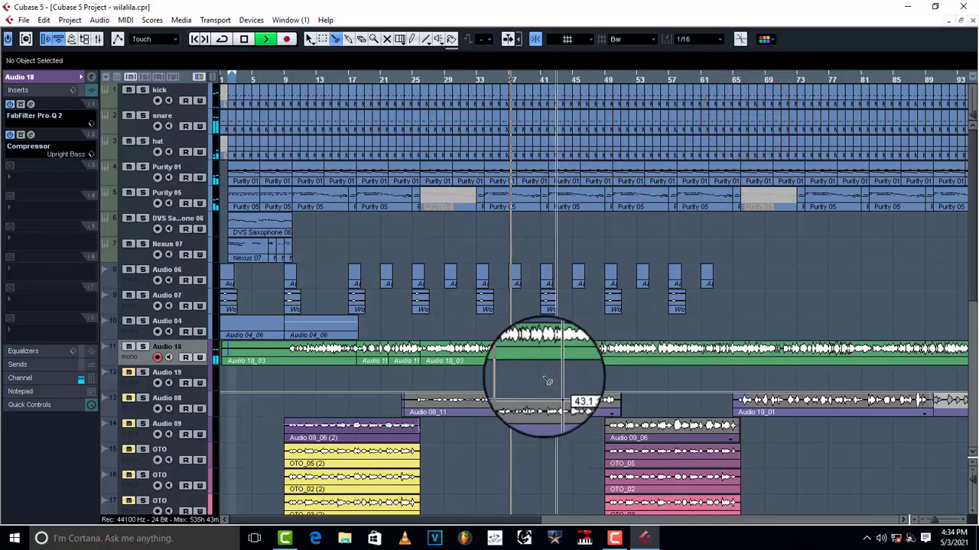
Step: Split the Audio 18 vocal clip at bars 34 and 42, and play from both split points
left_click(483, 353)
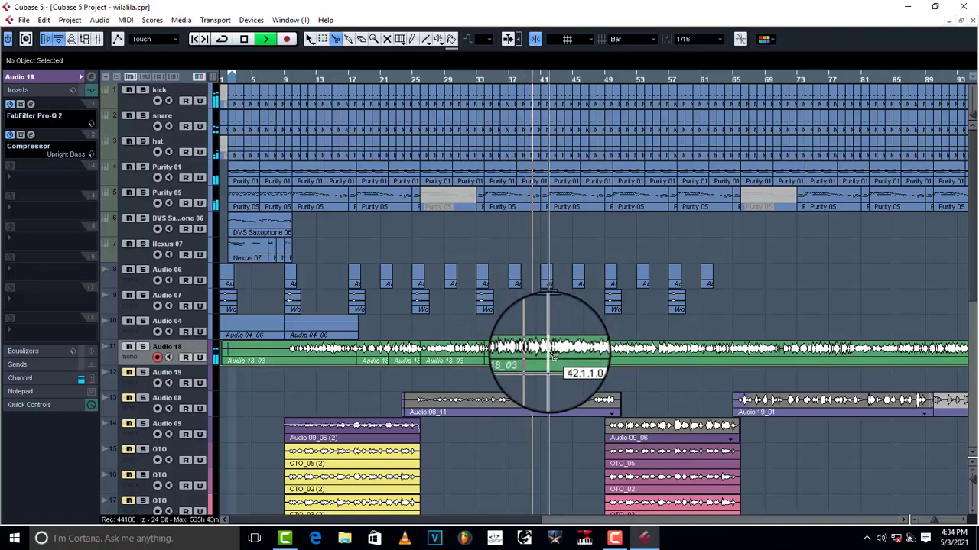
left_click(554, 358)
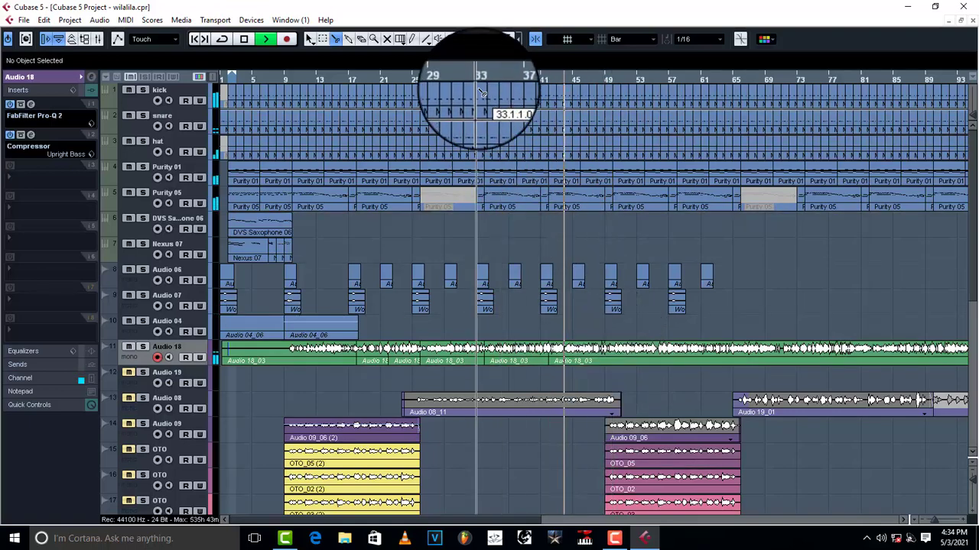
left_click(479, 87)
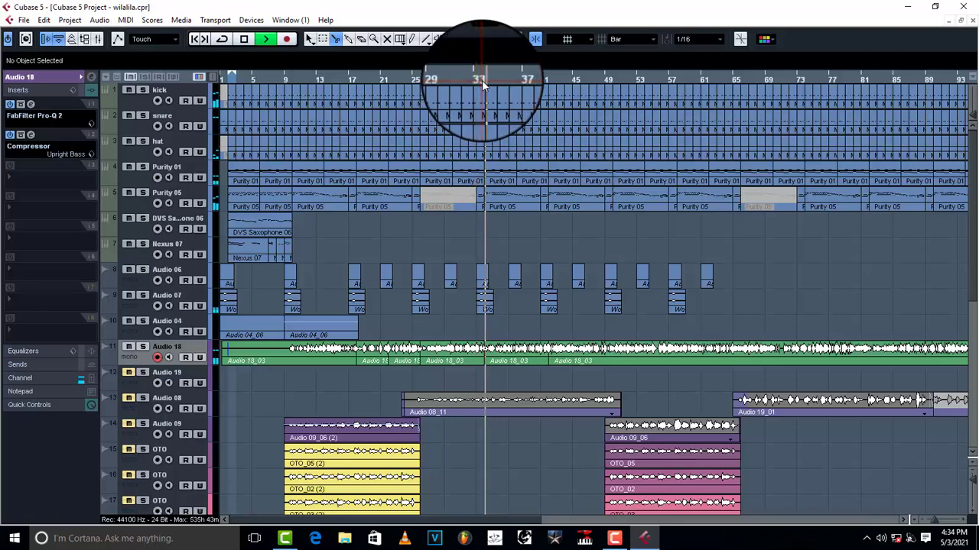
left_click(548, 87)
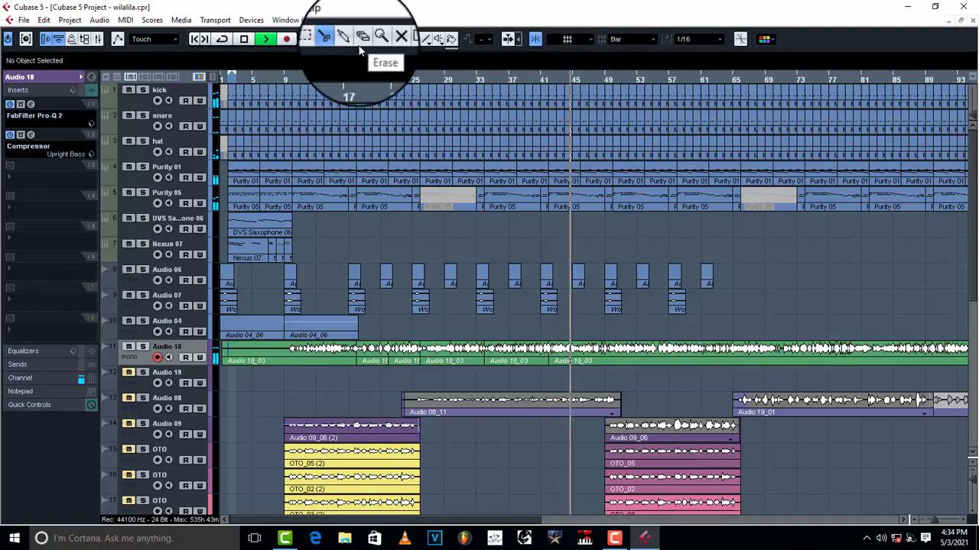
Step: Split the Audio 18 vocal at bars 10 and 14, and erase the pieces before bar 10 and between bars 14 and 18
left_click(291, 79)
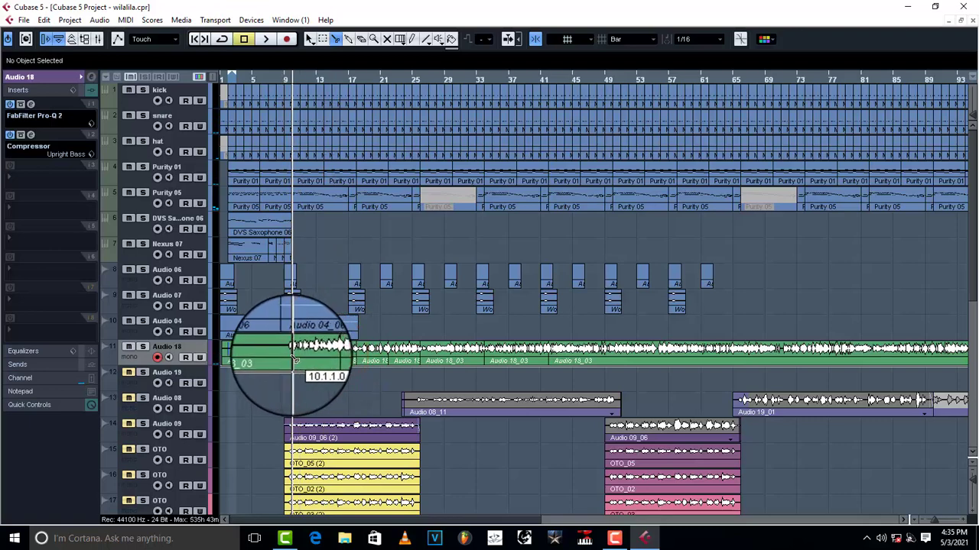
key("space")
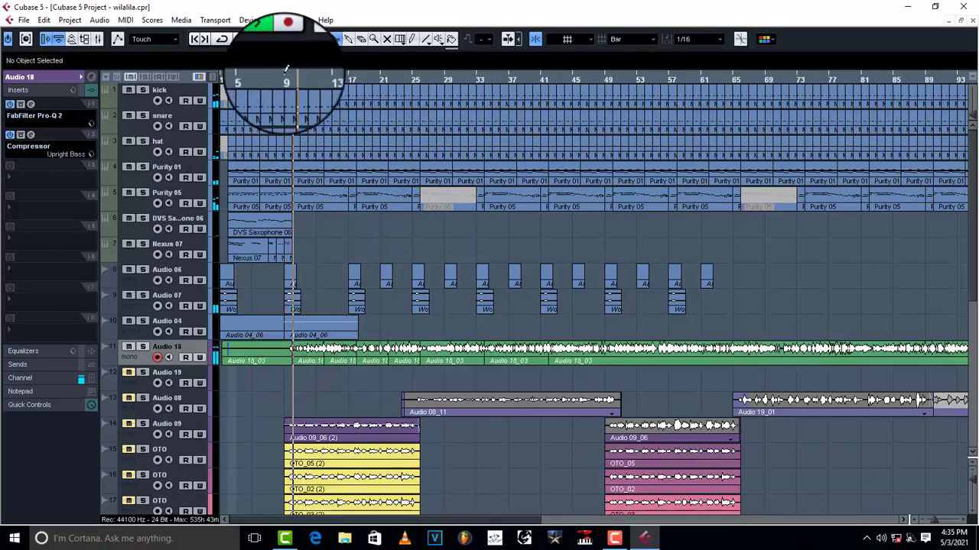
left_click(290, 80)
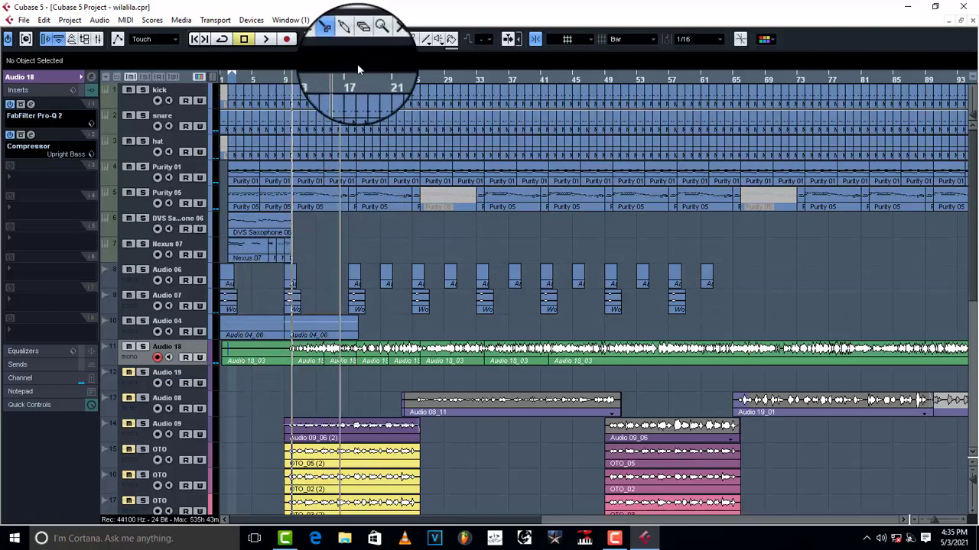
left_click(360, 39)
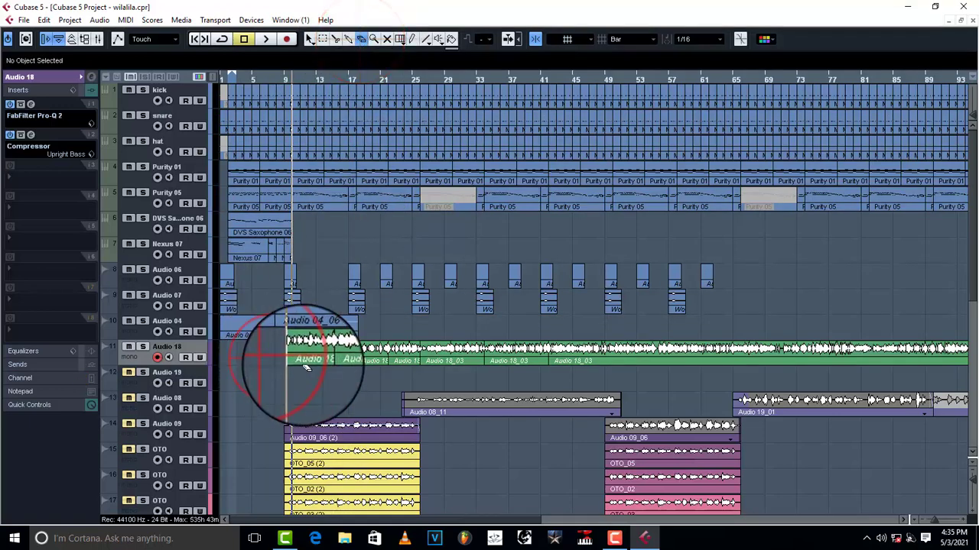
left_click(334, 359)
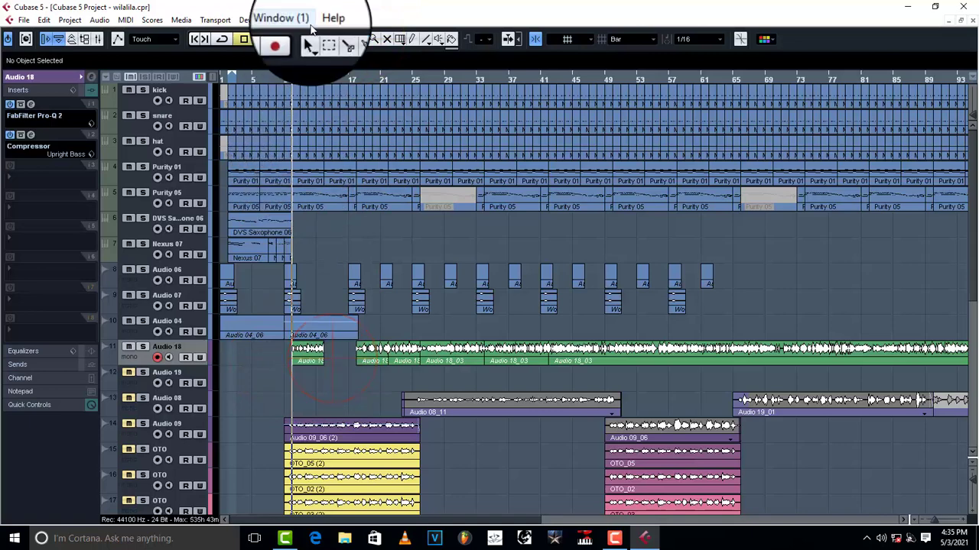
Step: Play from bar 10 and duplicate the Audio 18 vocal clip at bars 10 to 14 into the gap at bar 14
left_click(309, 39)
left_click_drag(360, 360, 307, 361)
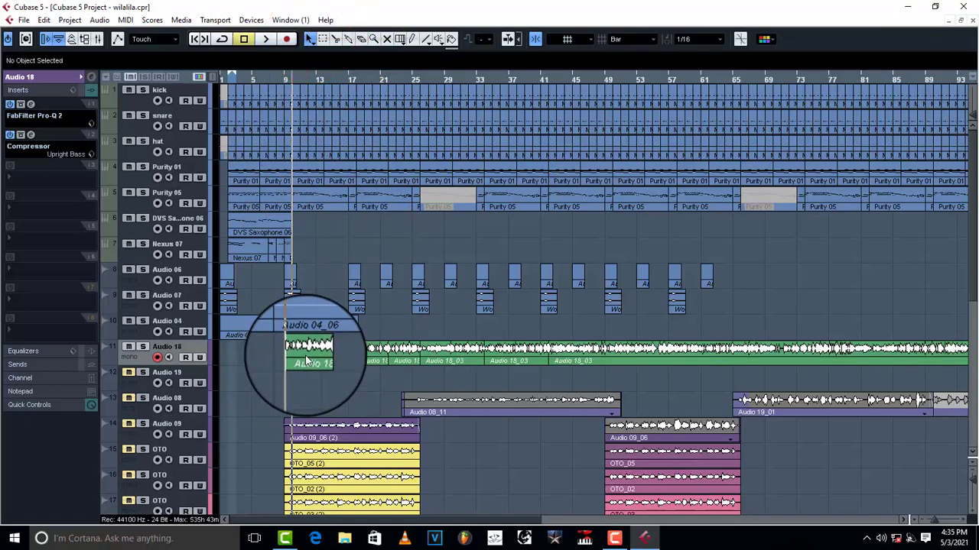
left_click(277, 80)
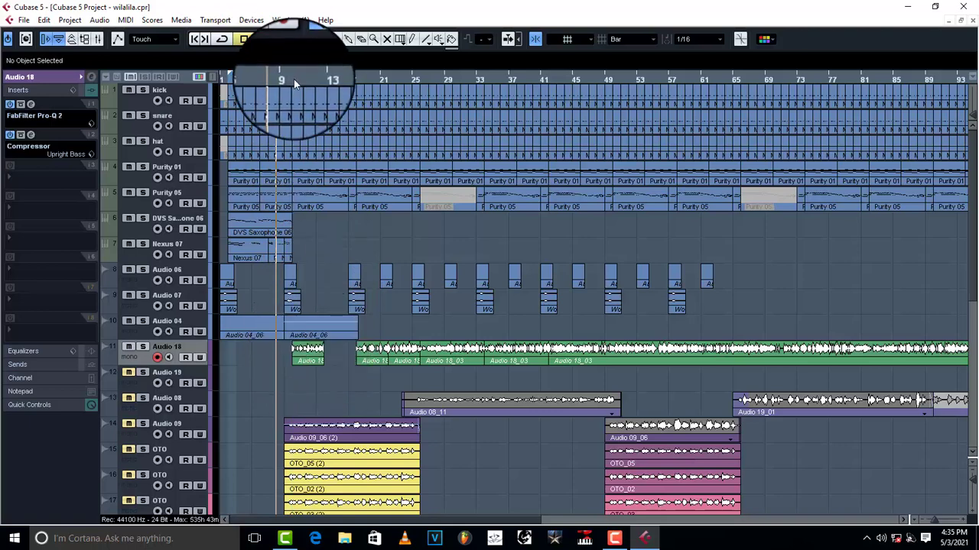
left_click(292, 76)
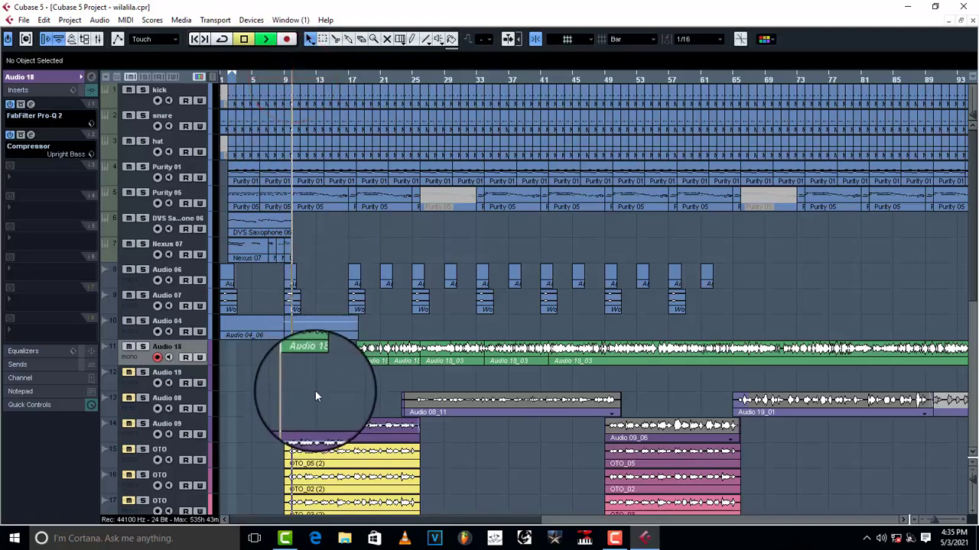
key("space")
left_click(314, 358)
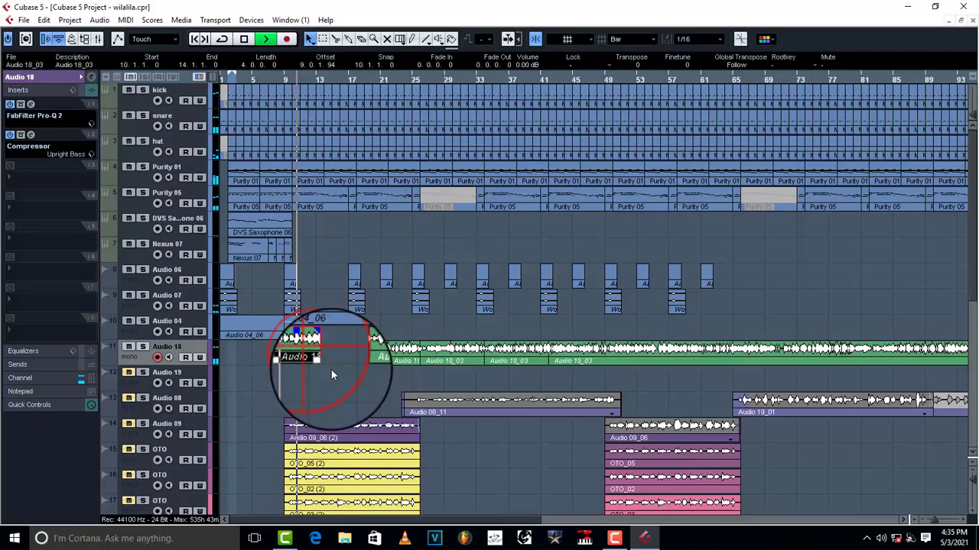
key("ctrl+d")
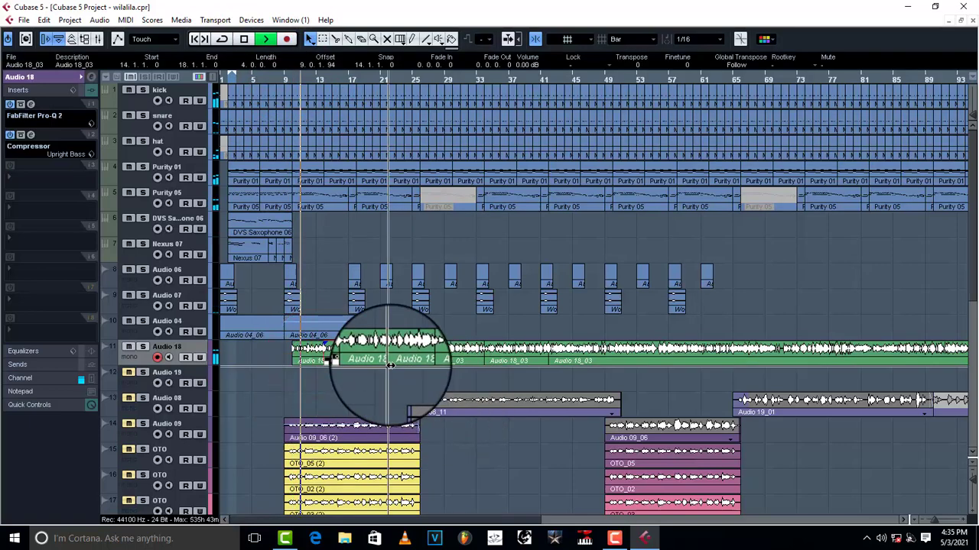
Step: Colour the Audio 18 vocal clips at bars 10 and 14 yellow-green
double_click(325, 365)
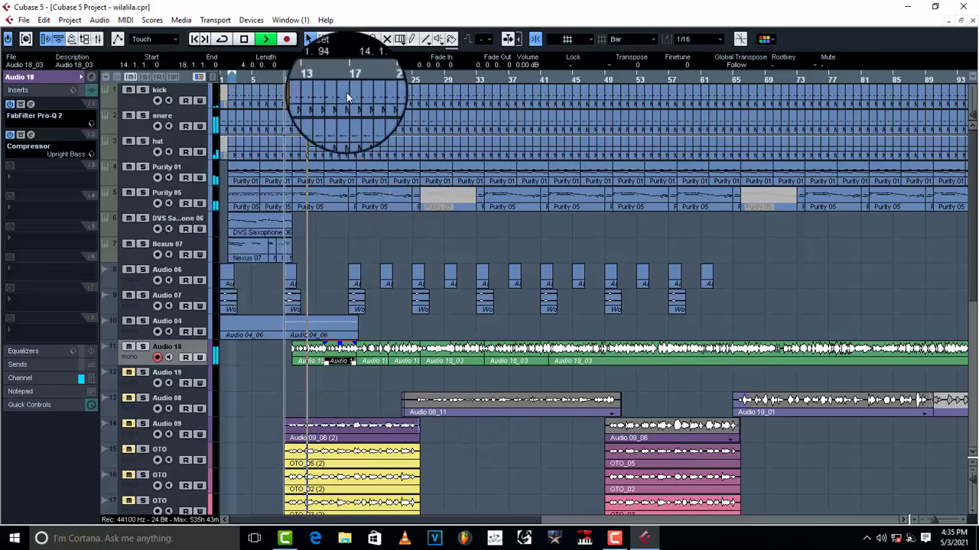
left_click(451, 39)
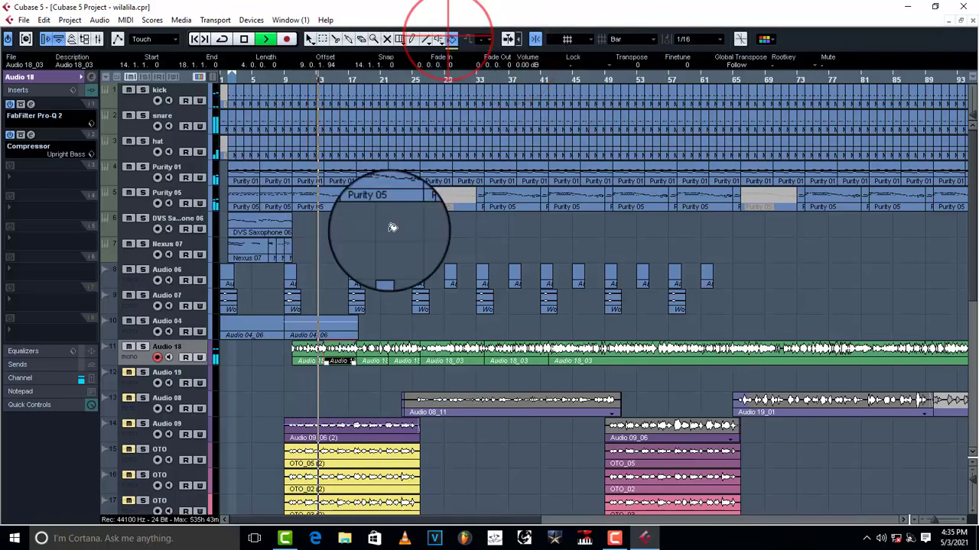
left_click(329, 359)
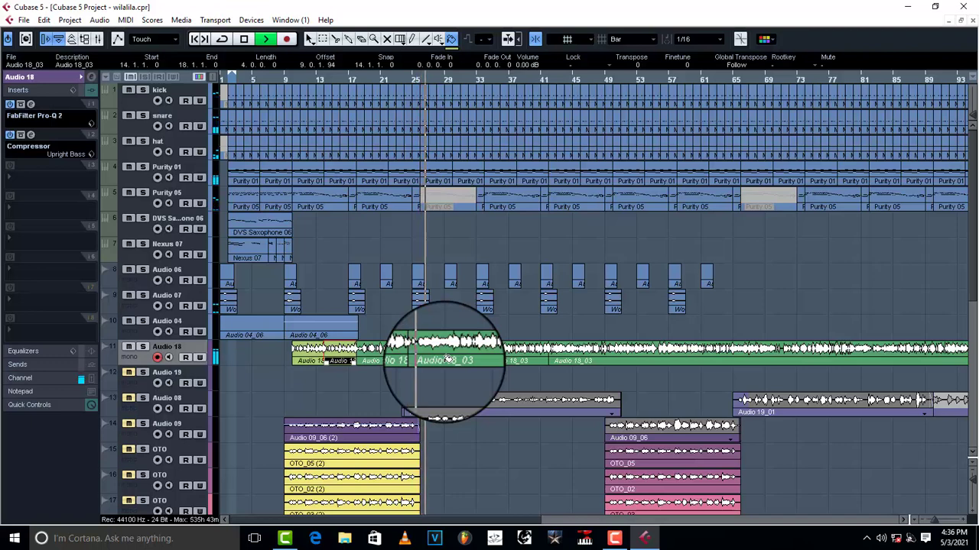
Step: Stop playback and erase the Audio 18 vocal clip between bars 26 and 34
left_click(361, 38)
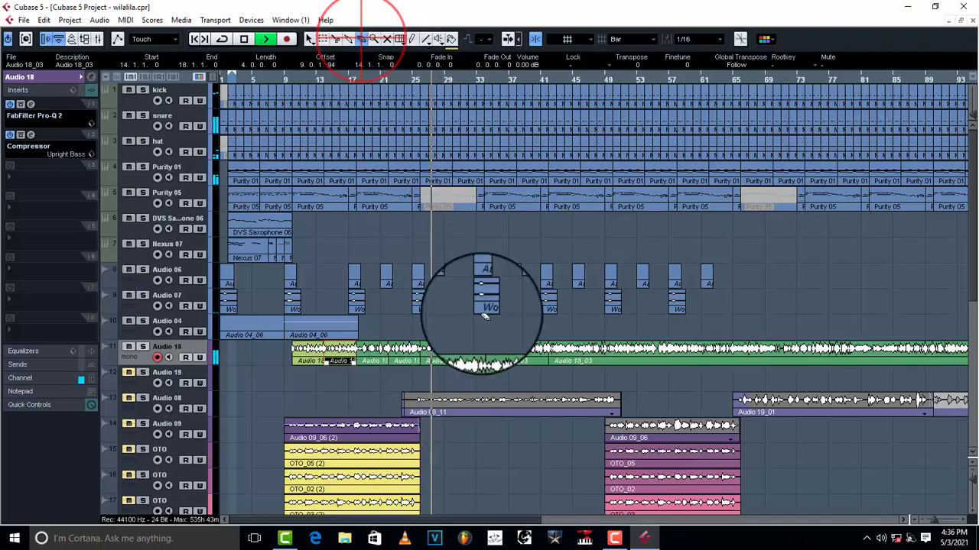
key("space")
left_click(457, 359)
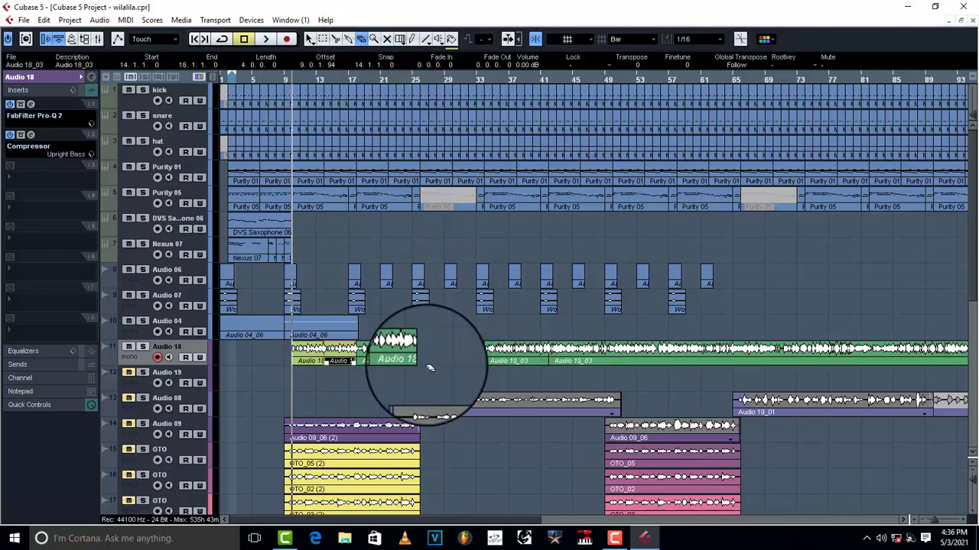
Step: Move the yellow-green vocal clip from bar 10 to bar 26, duplicate it at bar 30, and play from bar 26
left_click(309, 40)
left_click(309, 355)
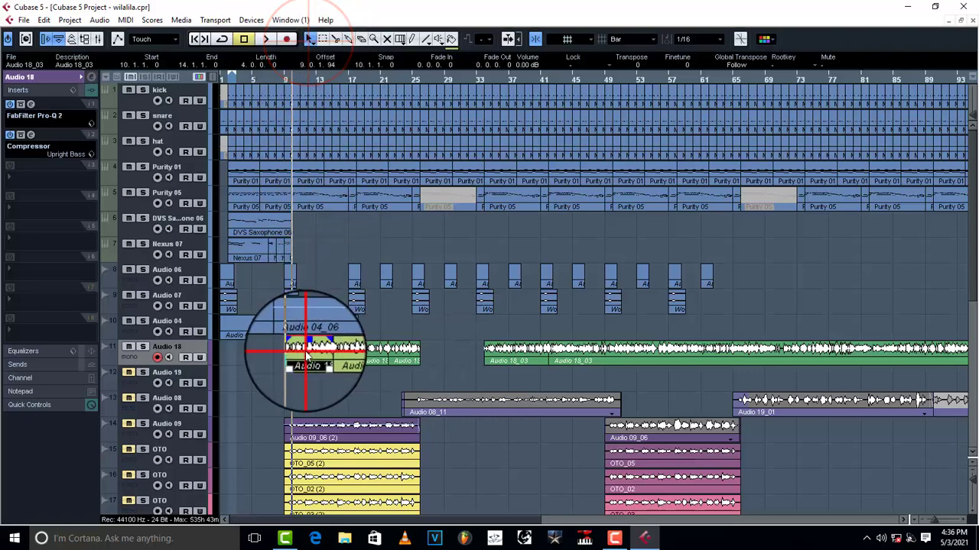
left_click_drag(307, 360, 472, 353)
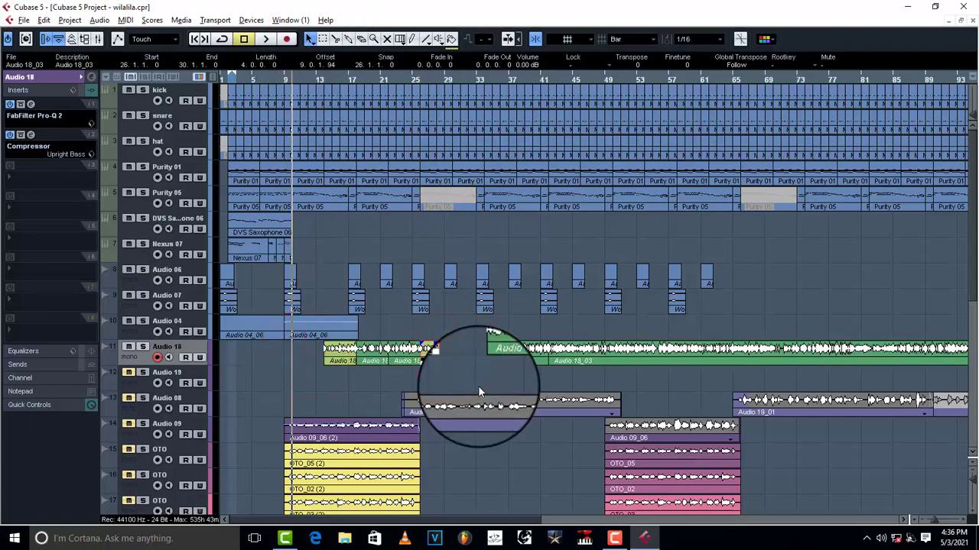
left_click(419, 82)
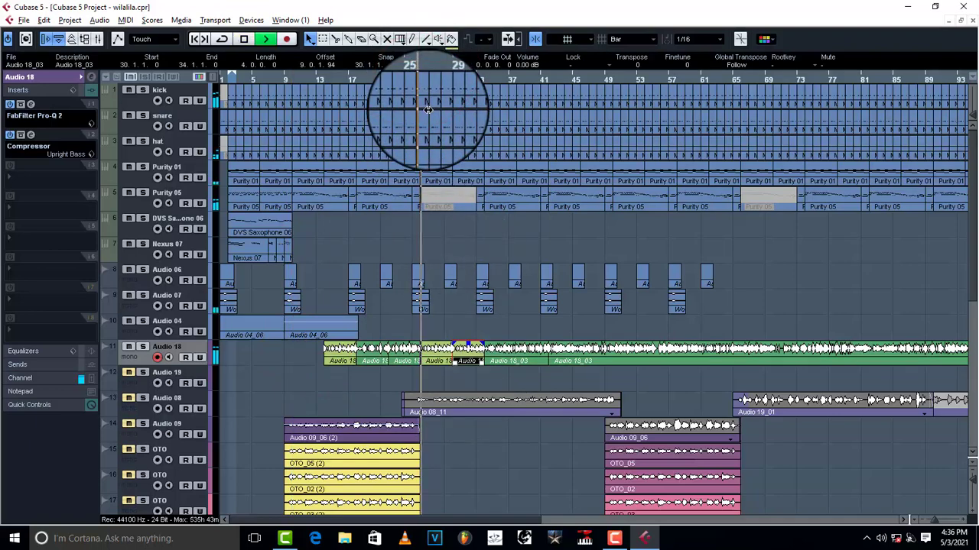
left_click(299, 399)
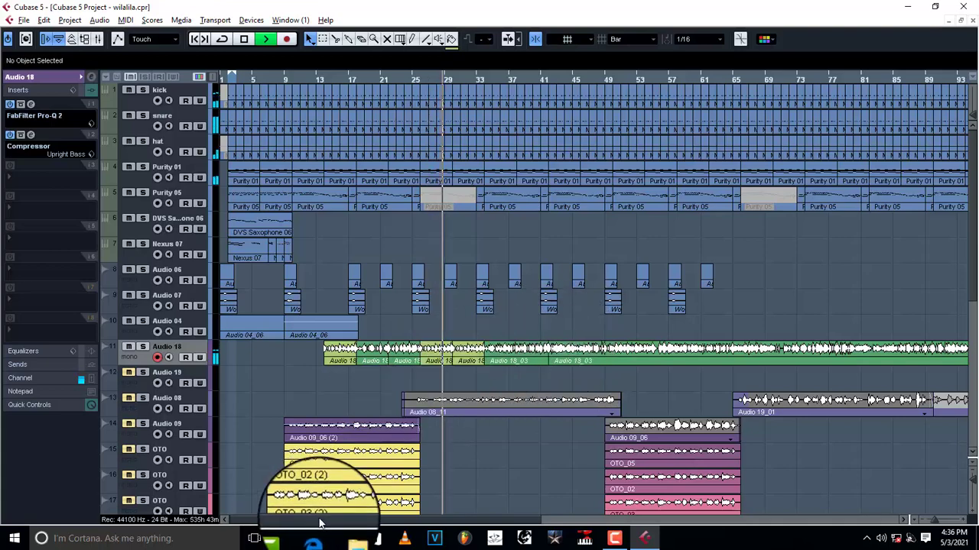
Step: Select the snare track and lower its volume to -3.65 while replaying from bar 26
left_click_drag(319, 519, 371, 519)
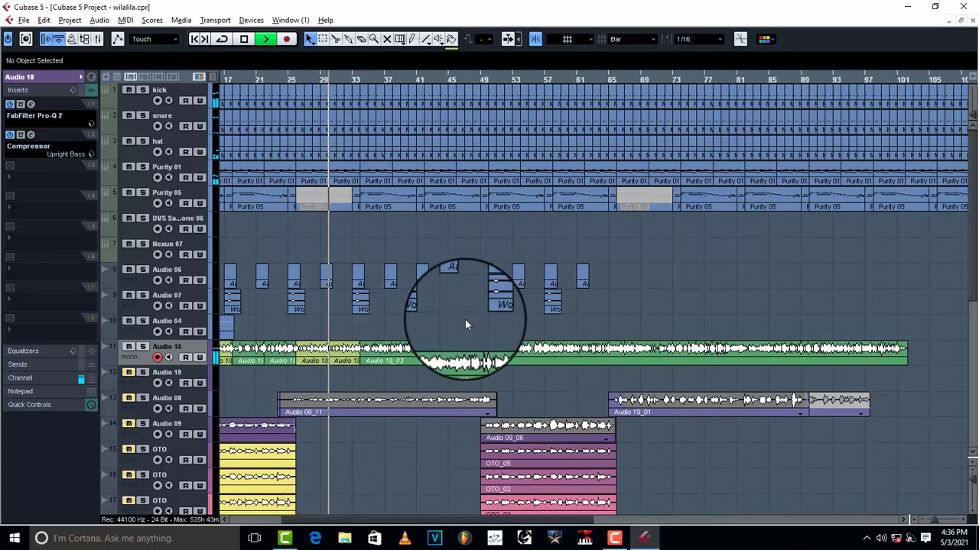
left_click(145, 126)
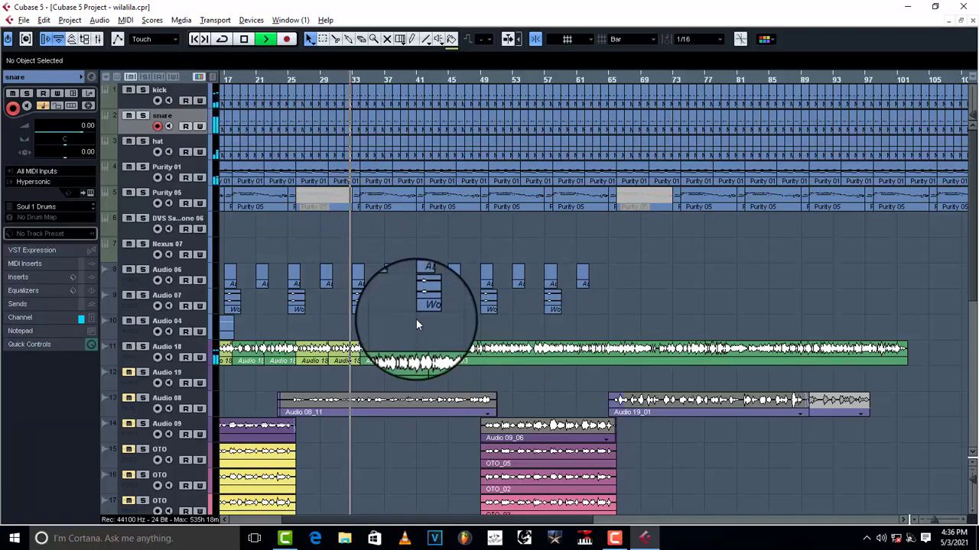
key("space")
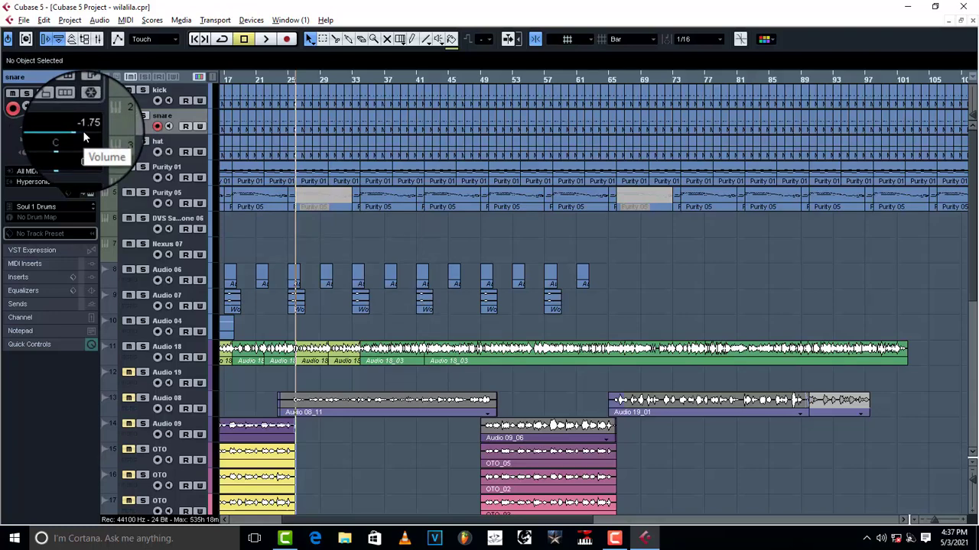
key("space")
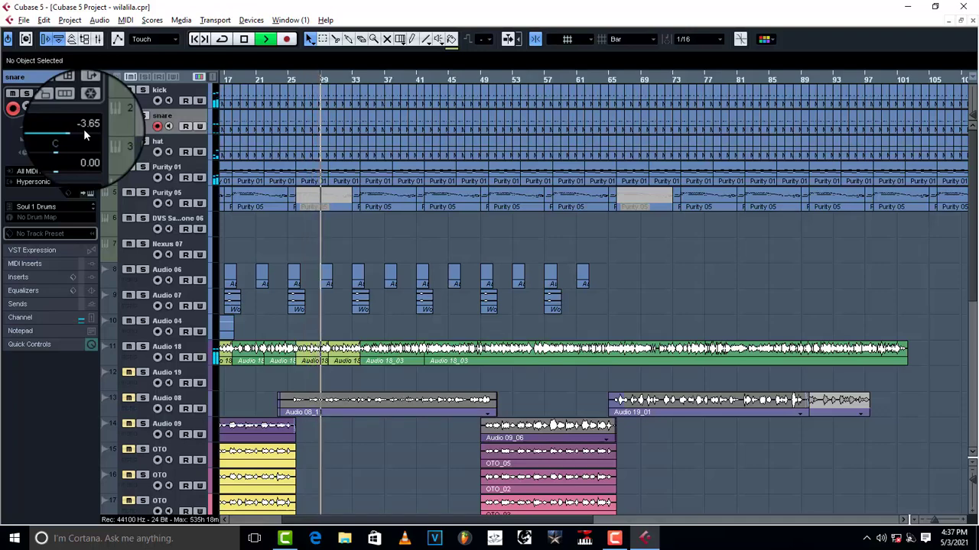
Step: Stop playback and insert the Reverb A effect in the snare track's first insert slot
key("space")
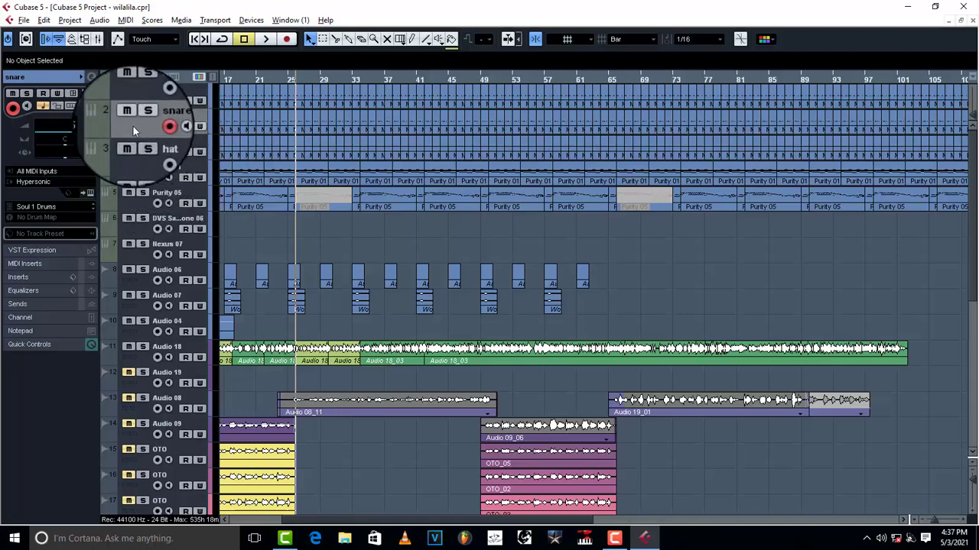
left_click(21, 280)
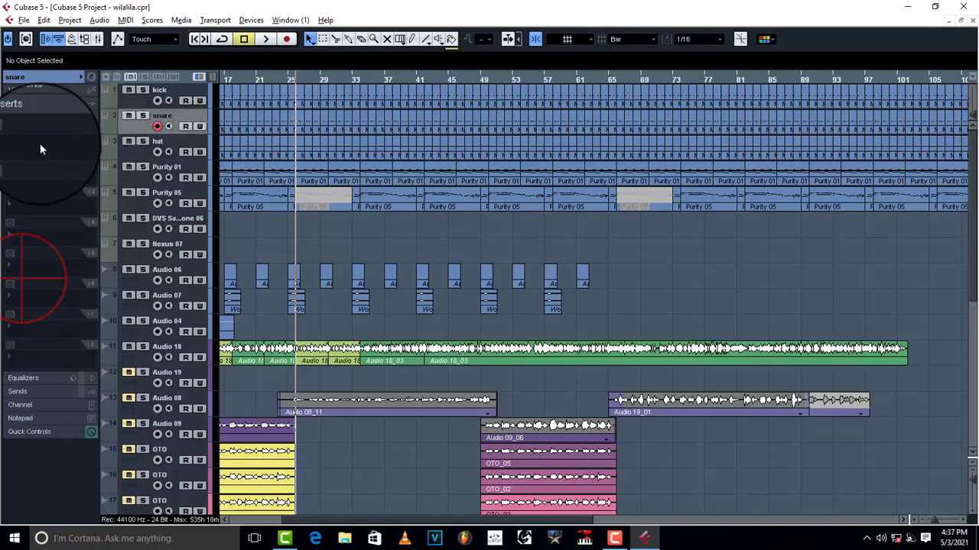
left_click(32, 146)
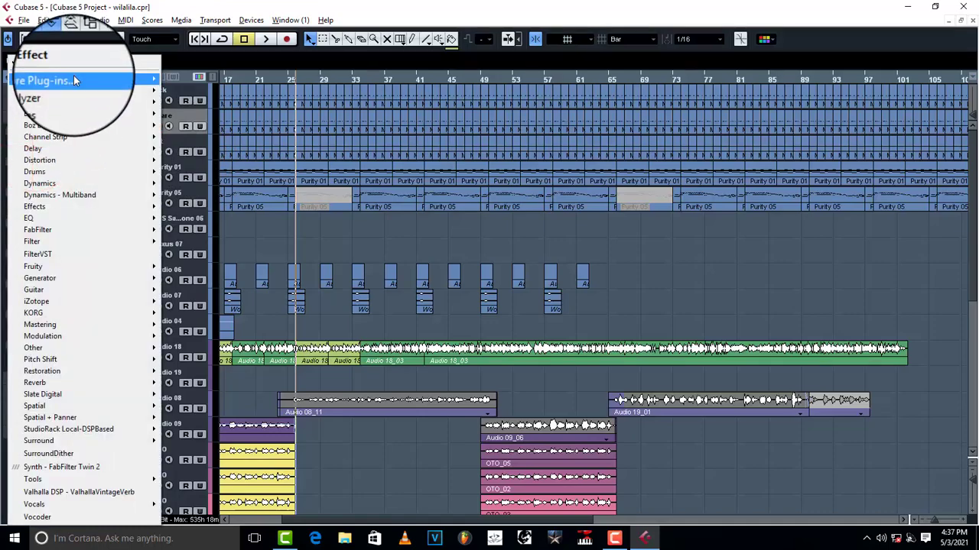
mouse_move(75, 76)
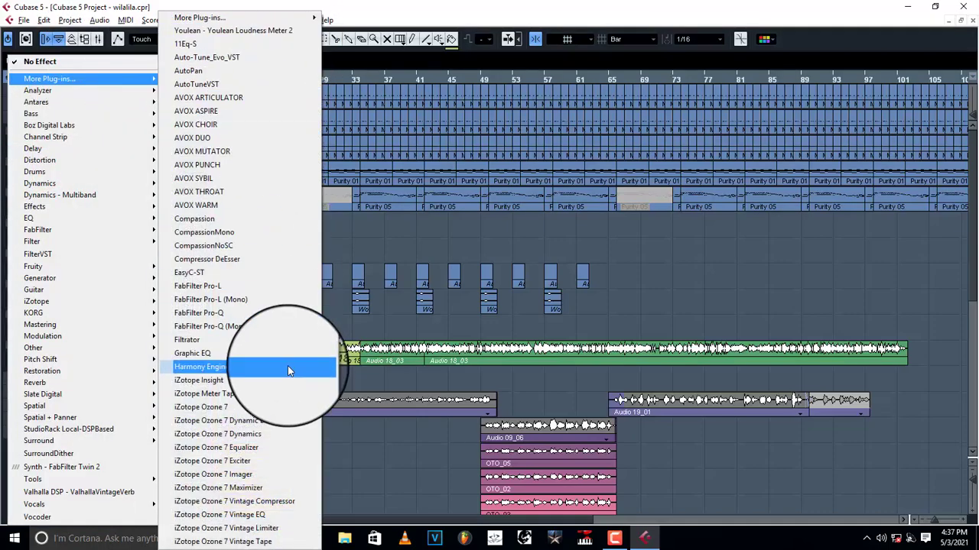
mouse_move(57, 389)
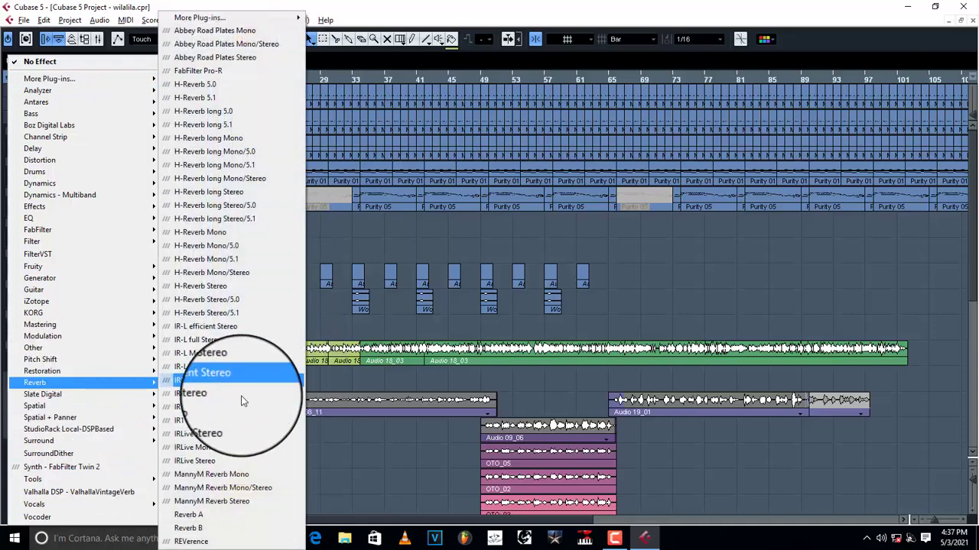
left_click(241, 517)
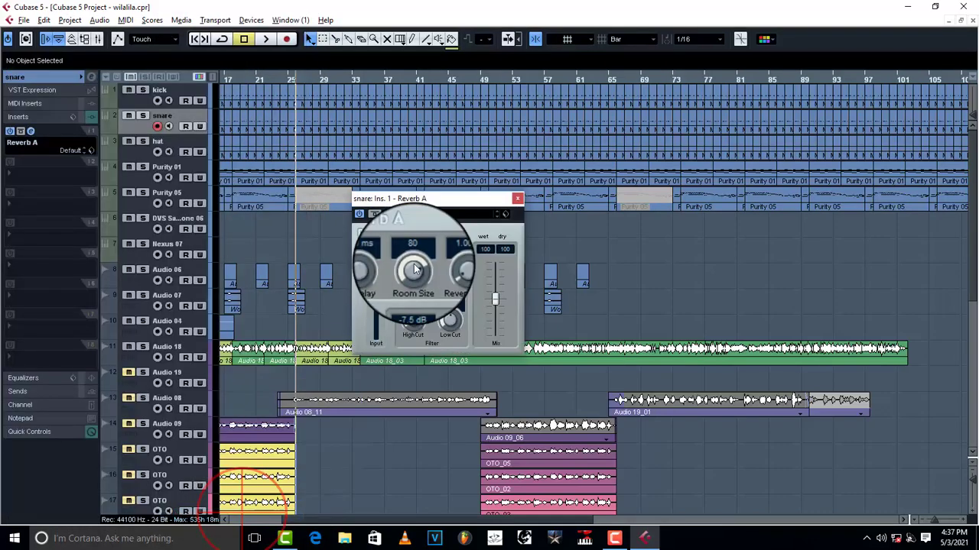
Step: Set the snare reverb's wet mix to 40 during playback, soloing the snare briefly to check it
left_click_drag(497, 298, 495, 261)
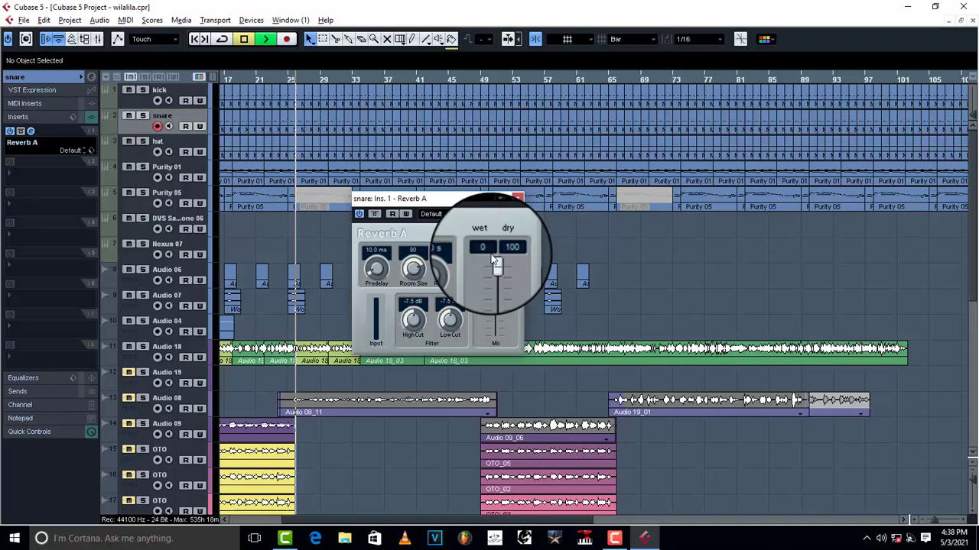
left_click_drag(494, 263, 496, 281)
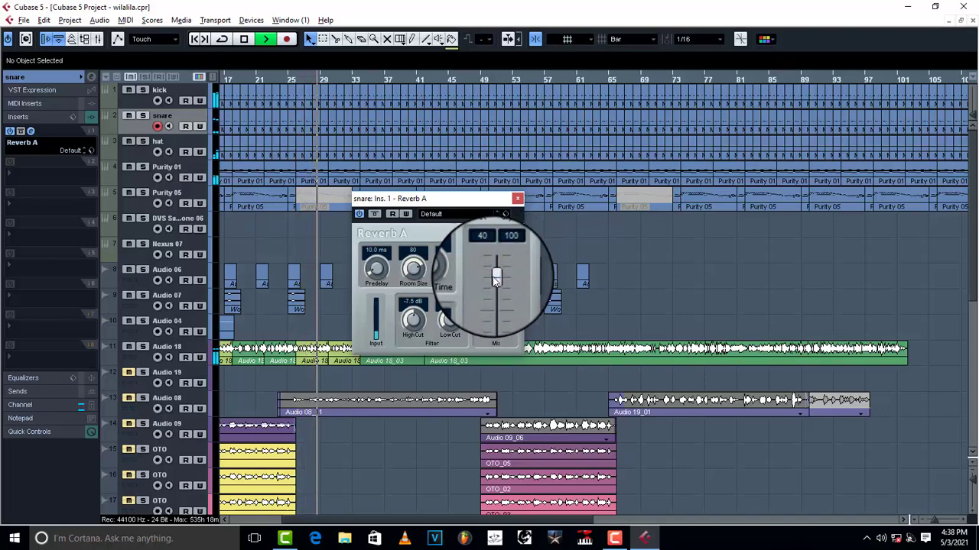
left_click_drag(495, 281, 495, 275)
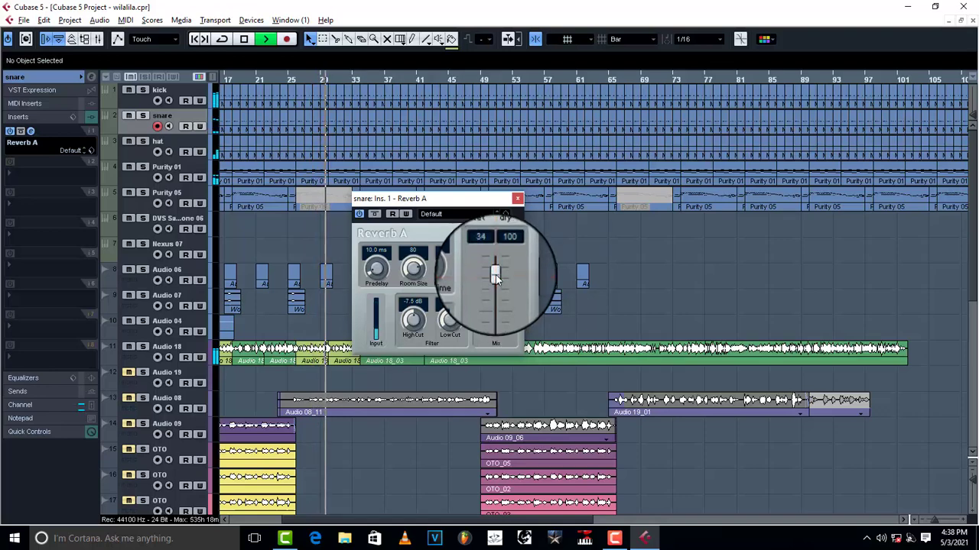
left_click(143, 116)
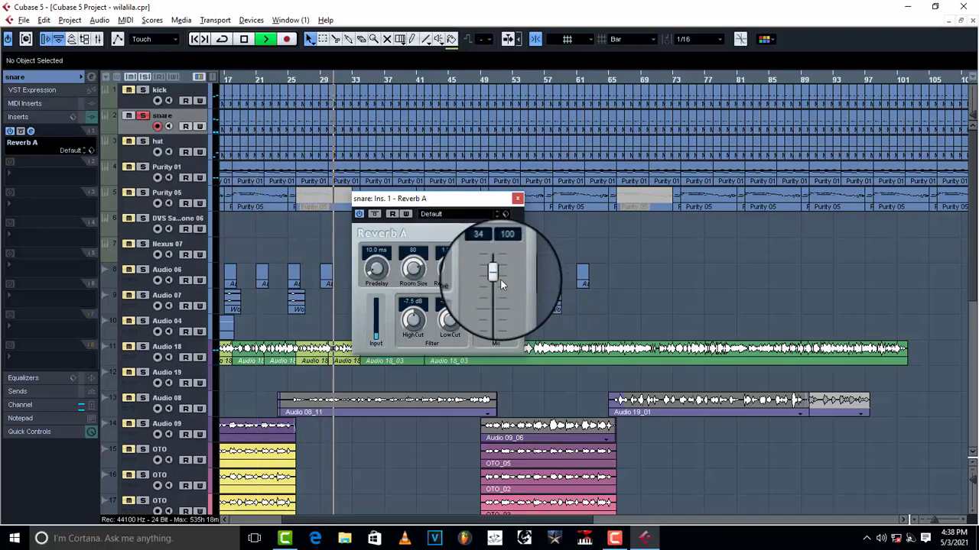
left_click_drag(494, 274, 494, 278)
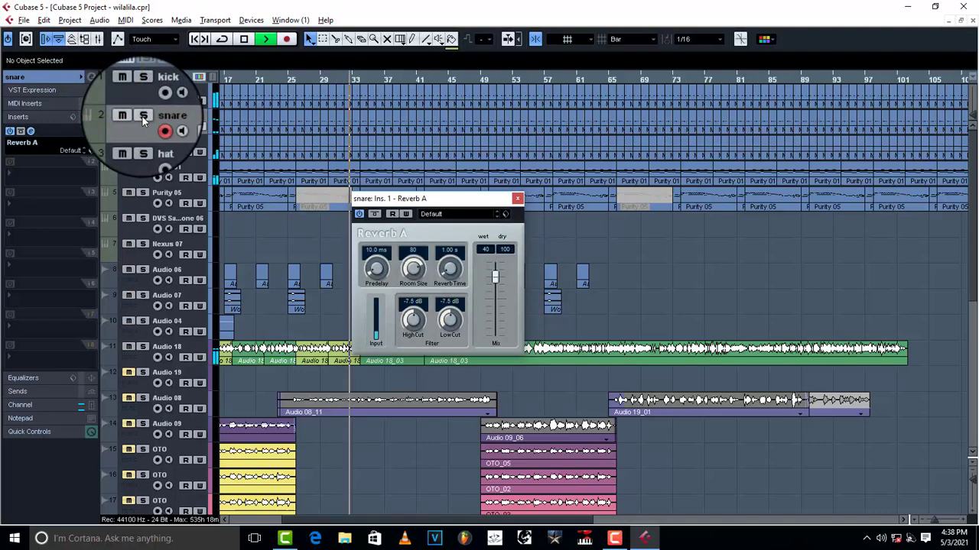
Step: Set the snare reverb's predelay to 0.0 ms and its low cut to -15.0 dB, replaying from bar 26
left_click_drag(375, 269, 375, 293)
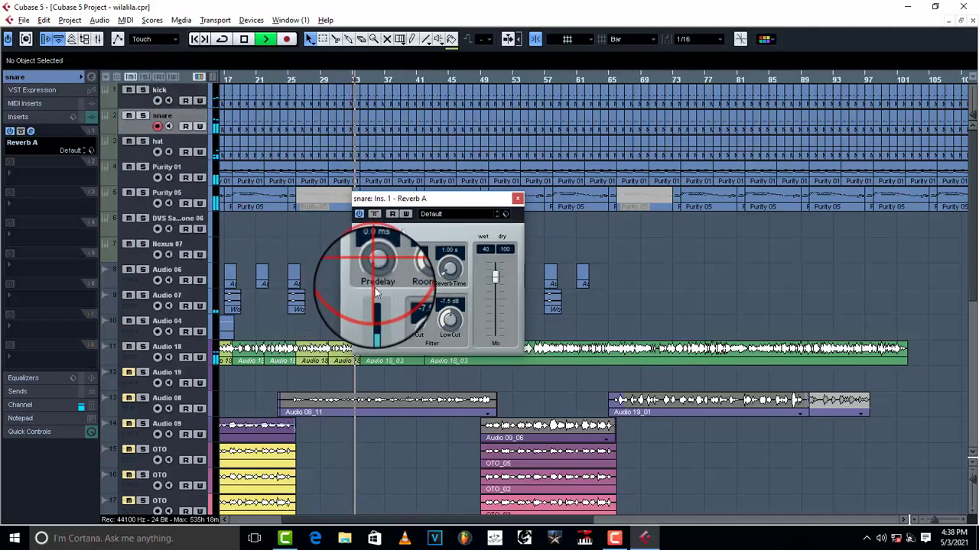
key("space")
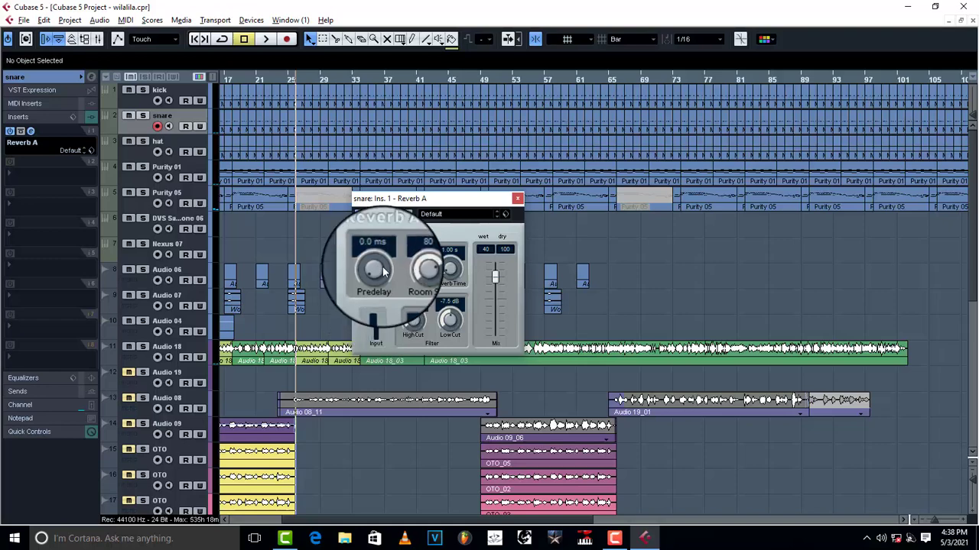
key("space")
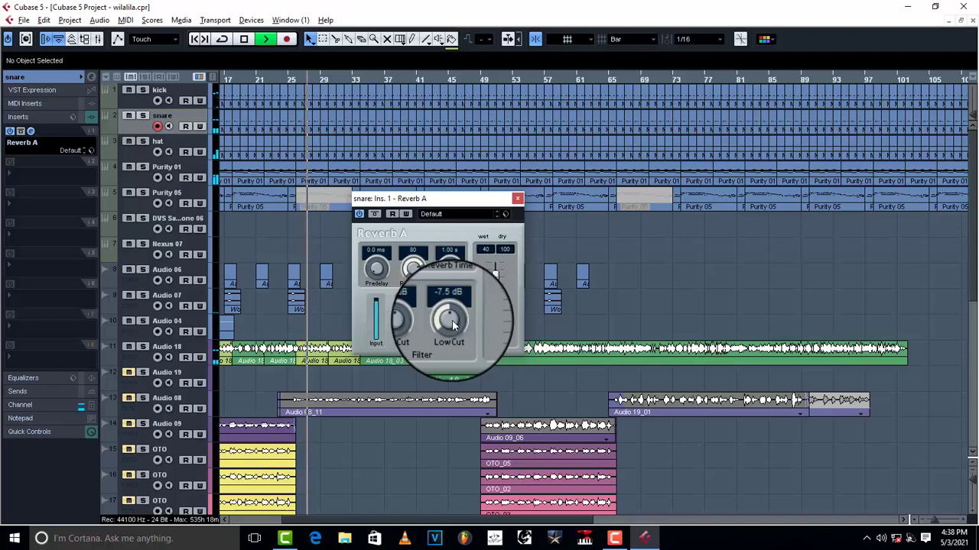
left_click_drag(452, 325, 447, 371)
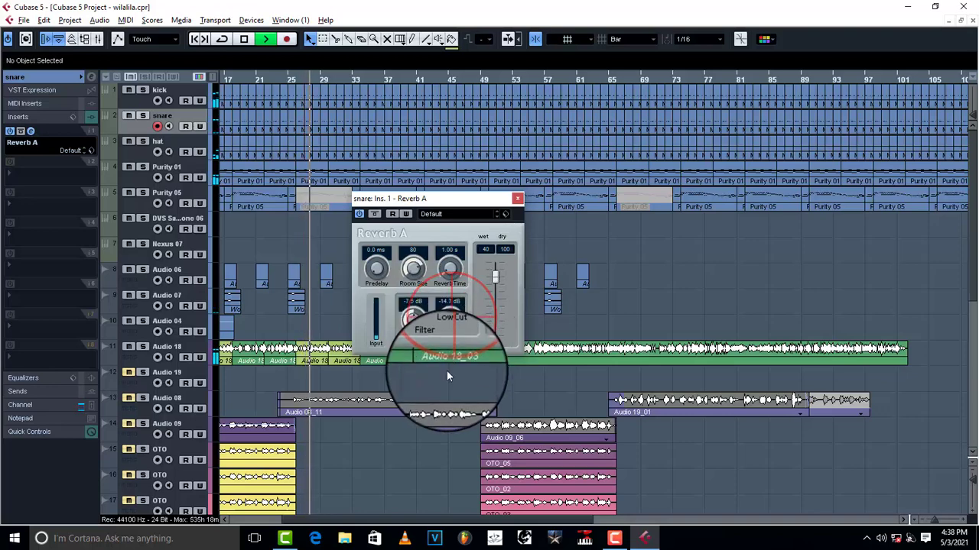
Step: Set the snare reverb's high cut to -3.2 dB and close the Reverb A window
left_click(410, 321)
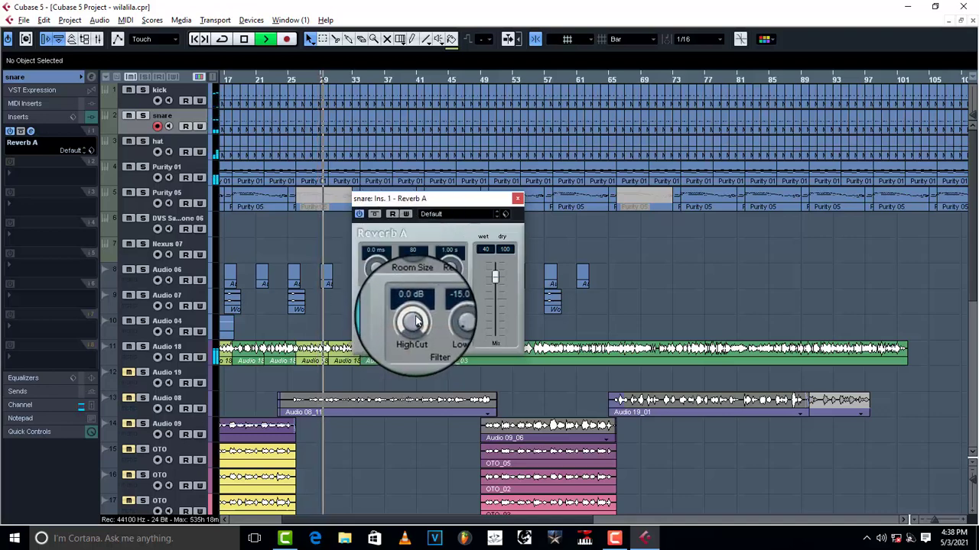
left_click_drag(417, 322, 410, 334)
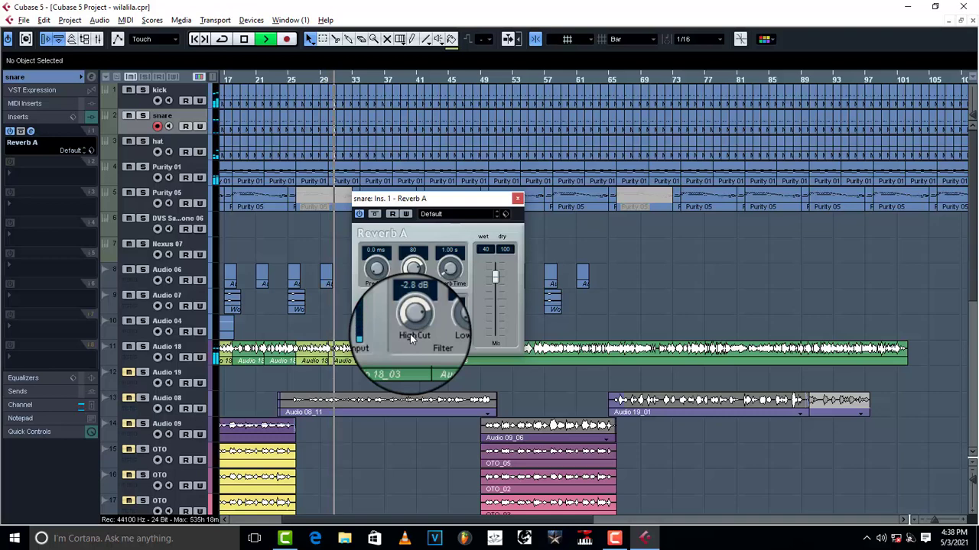
left_click_drag(410, 334, 409, 323)
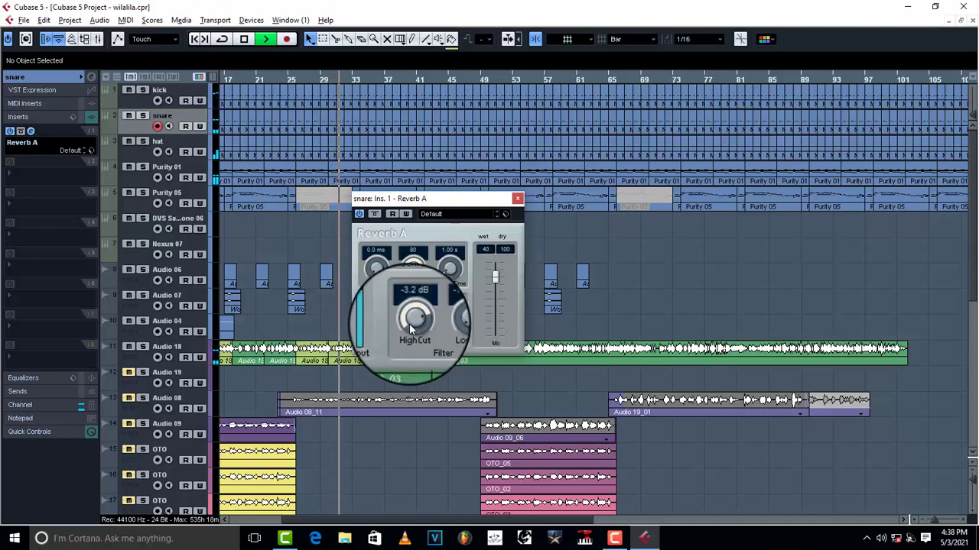
key("space")
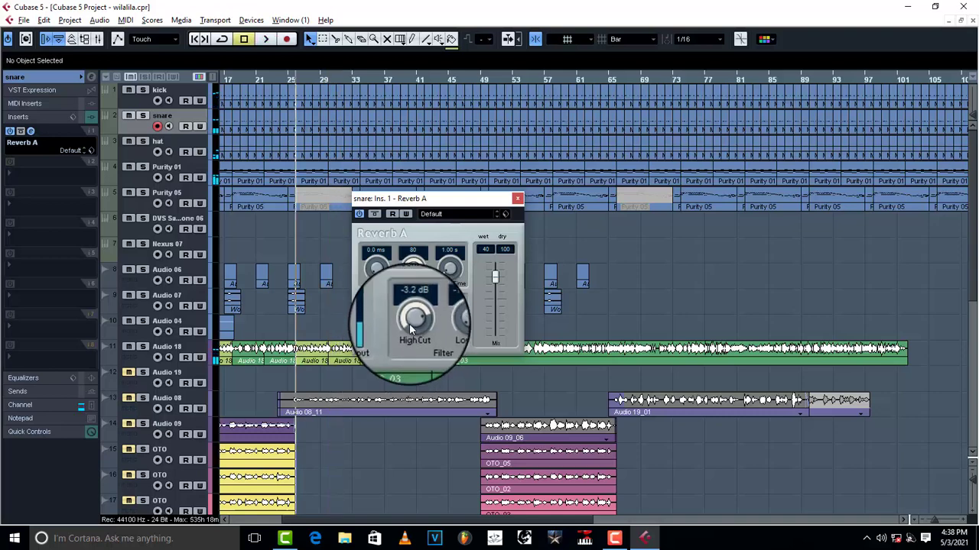
left_click(518, 201)
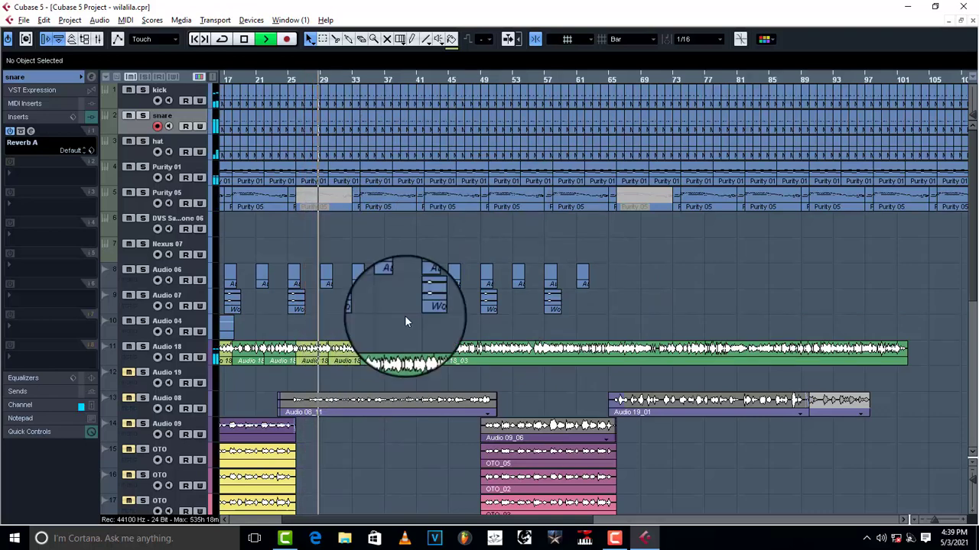
Step: Play from bars 34 and 38, split the Audio 18 vocal at bar 38, and erase the piece between bars 34 and 38
left_click(360, 79)
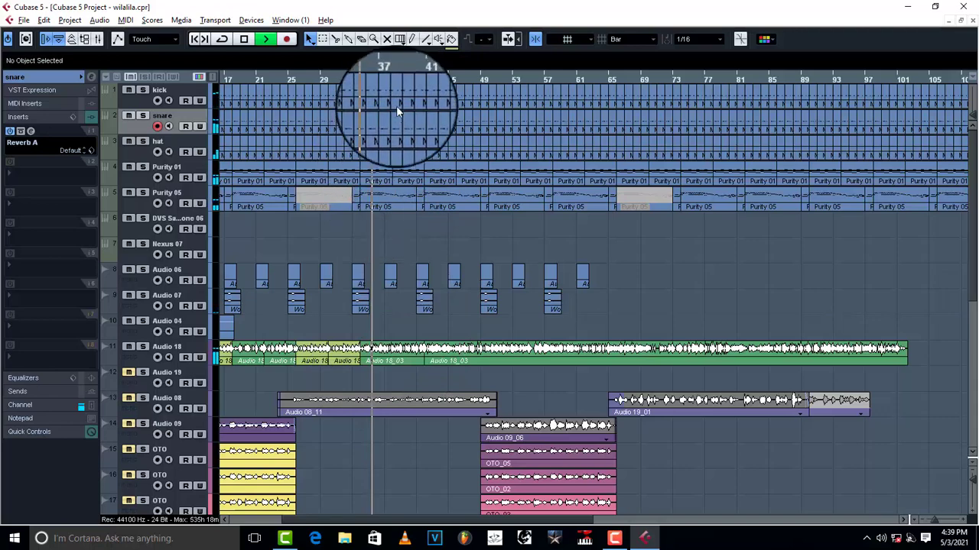
left_click(391, 78)
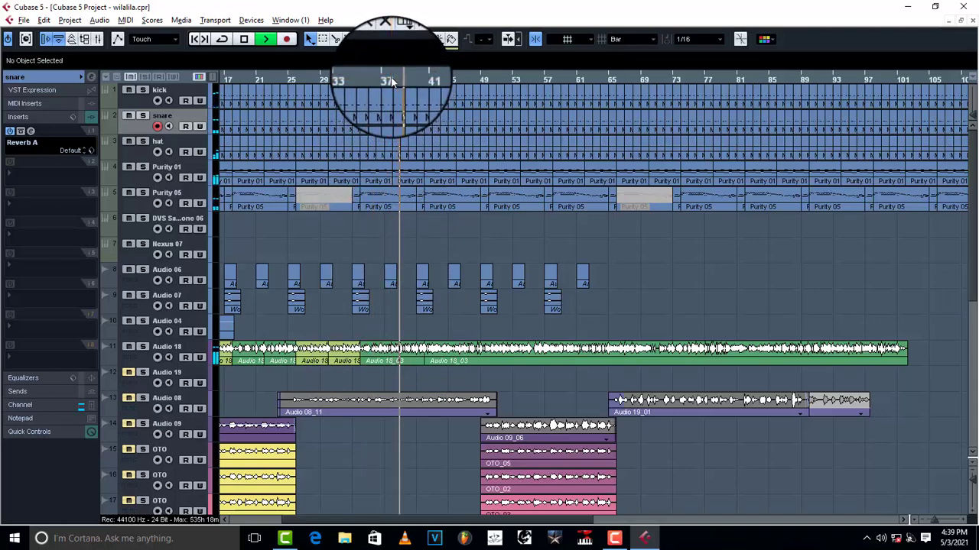
left_click(334, 39)
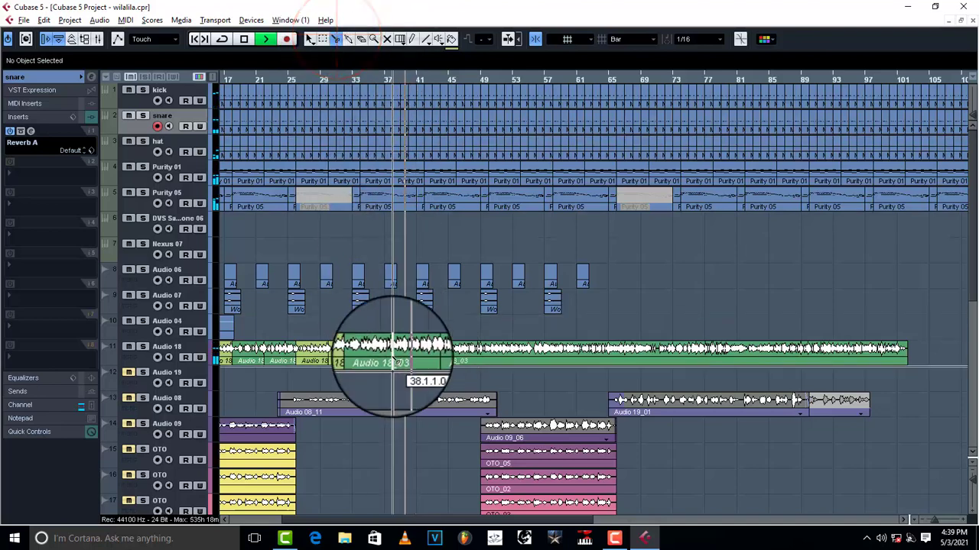
left_click(396, 362)
left_click(360, 39)
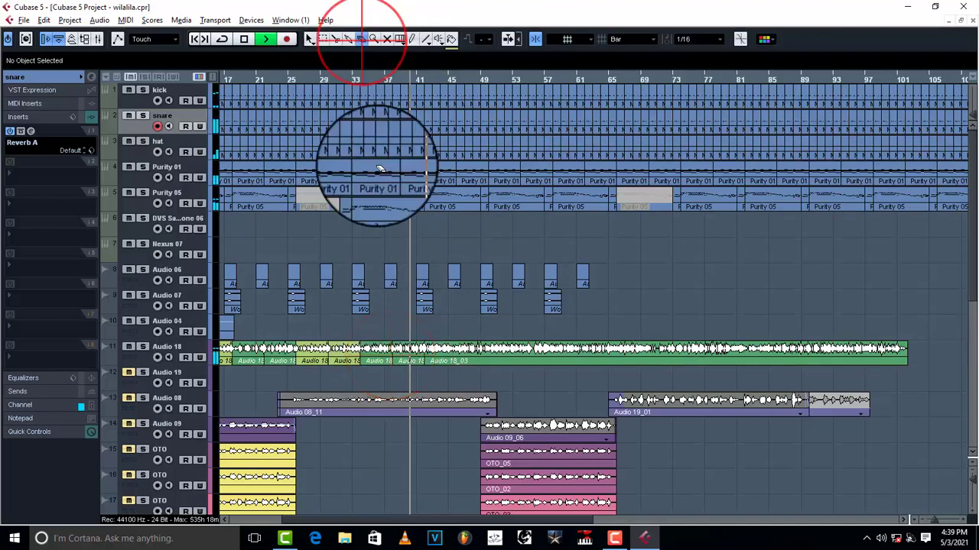
left_click(382, 361)
Step: Audition the Audio 18 vocal from bars 50 and 54 and split it at bar 54
left_click(338, 39)
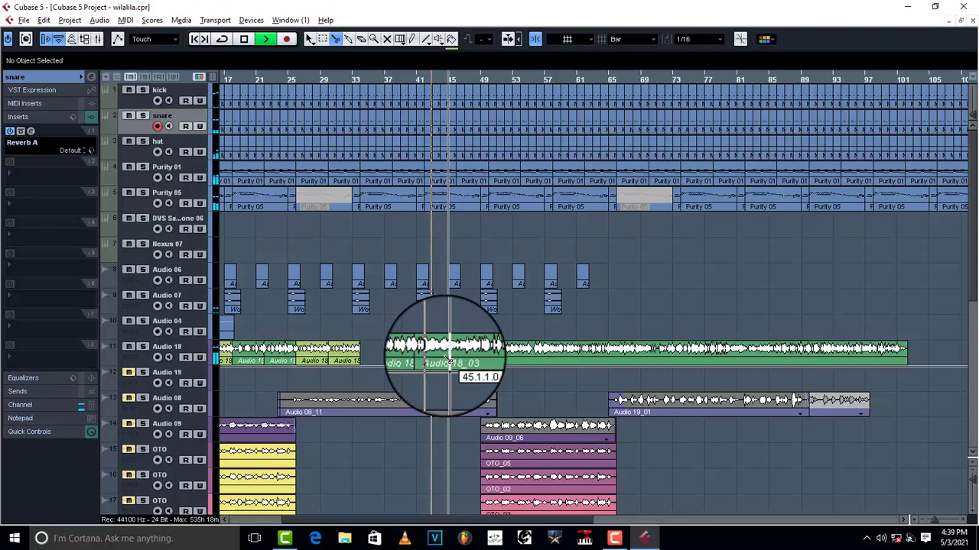
left_click(487, 77)
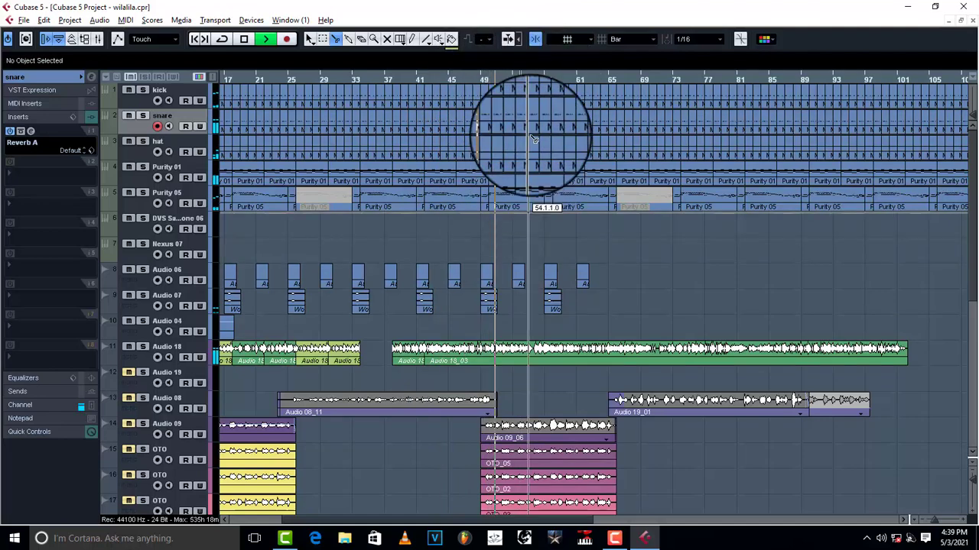
left_click(522, 80)
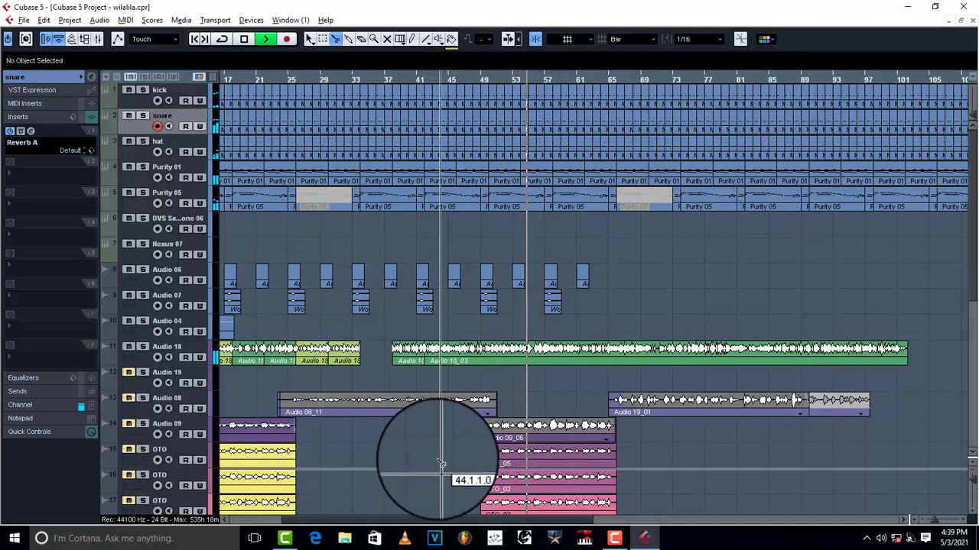
scroll(441, 465, "down", 10)
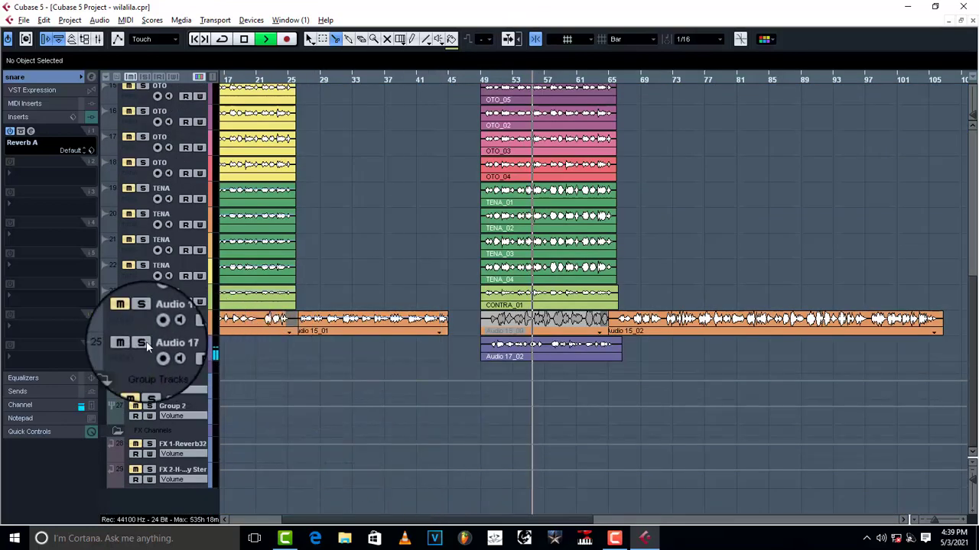
scroll(448, 295, "up", 10)
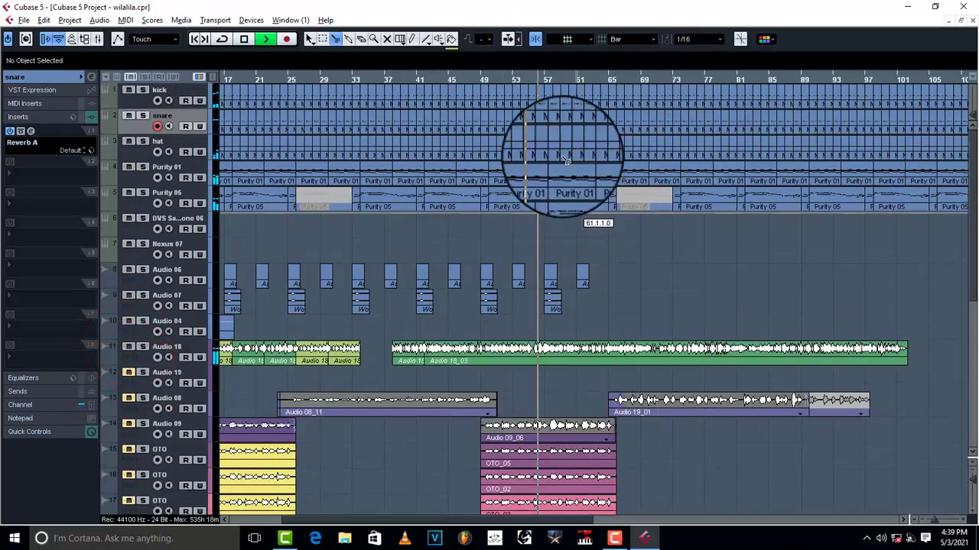
left_click(520, 76)
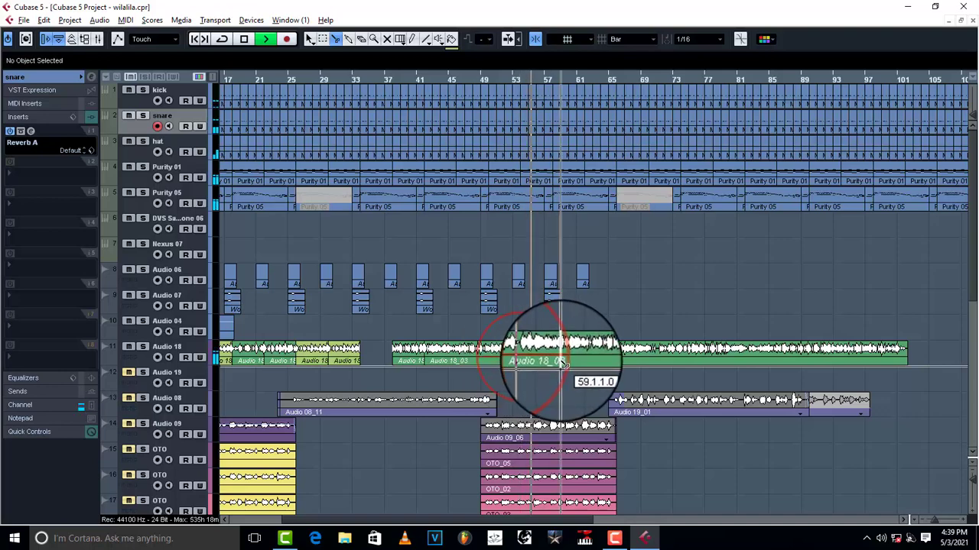
Step: Audition the rest of the Audio 18 vocal from bar 62, split it at bars 74, 78, 86 and 90, and stop playback
left_click(581, 76)
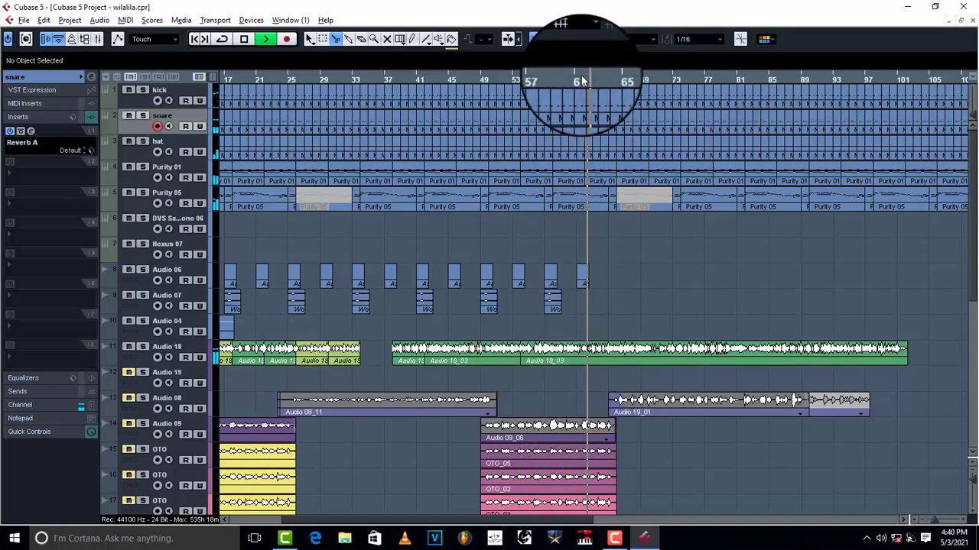
left_click(683, 79)
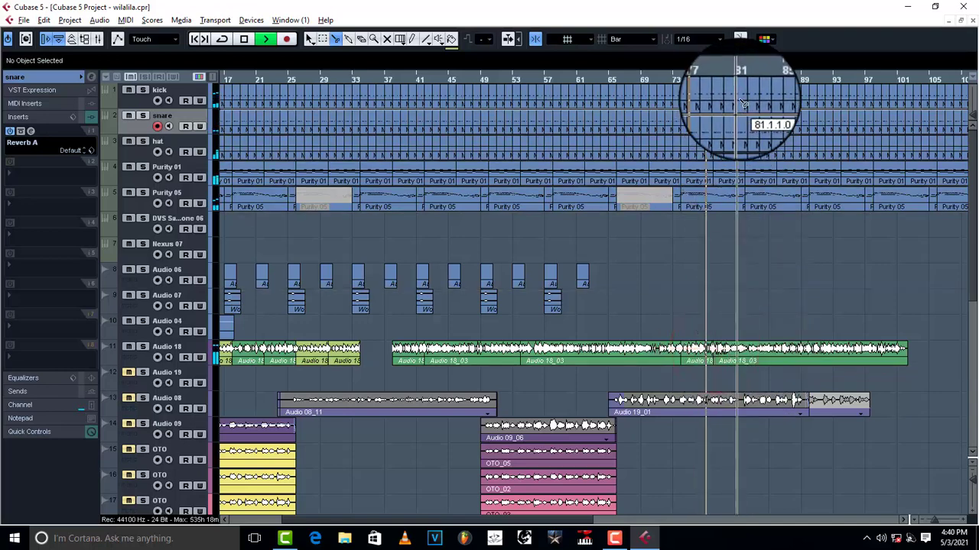
left_click(743, 77)
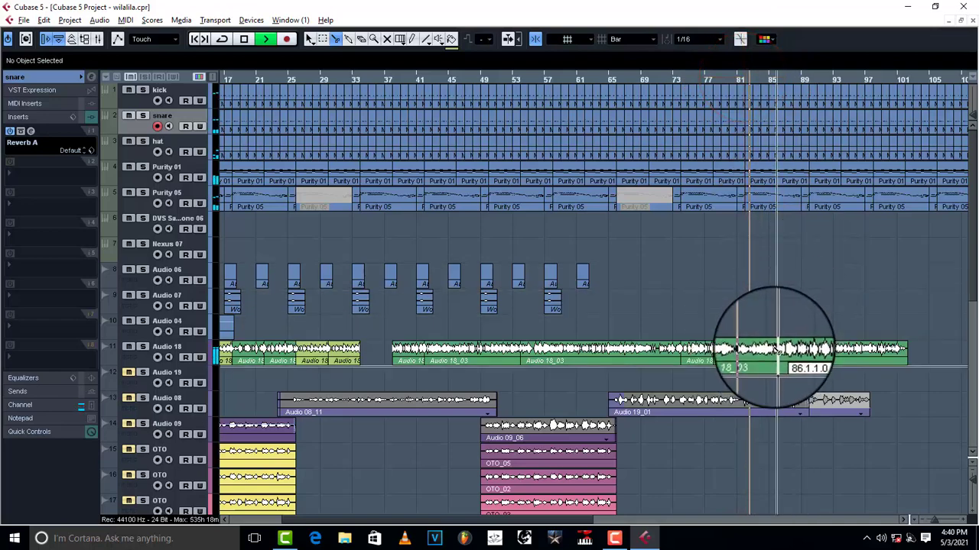
left_click(777, 79)
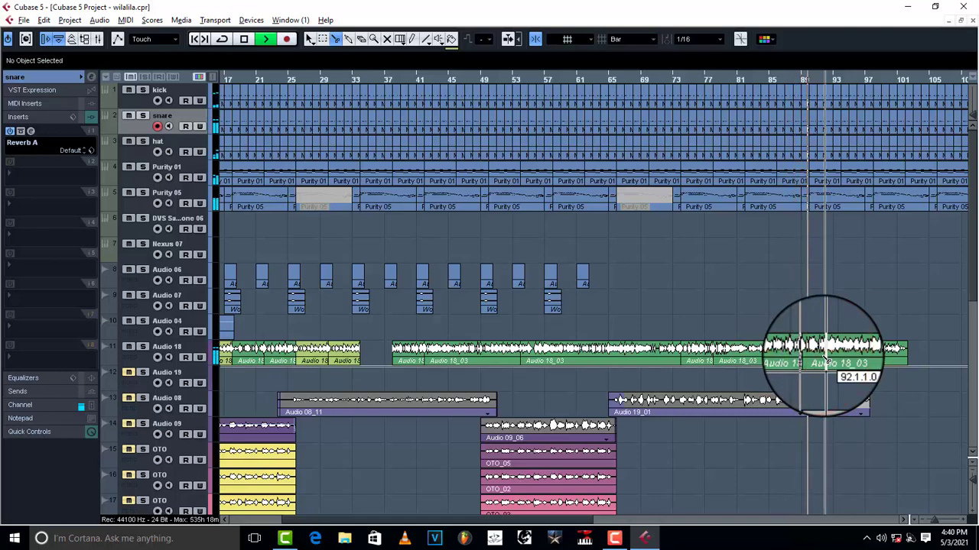
key("space")
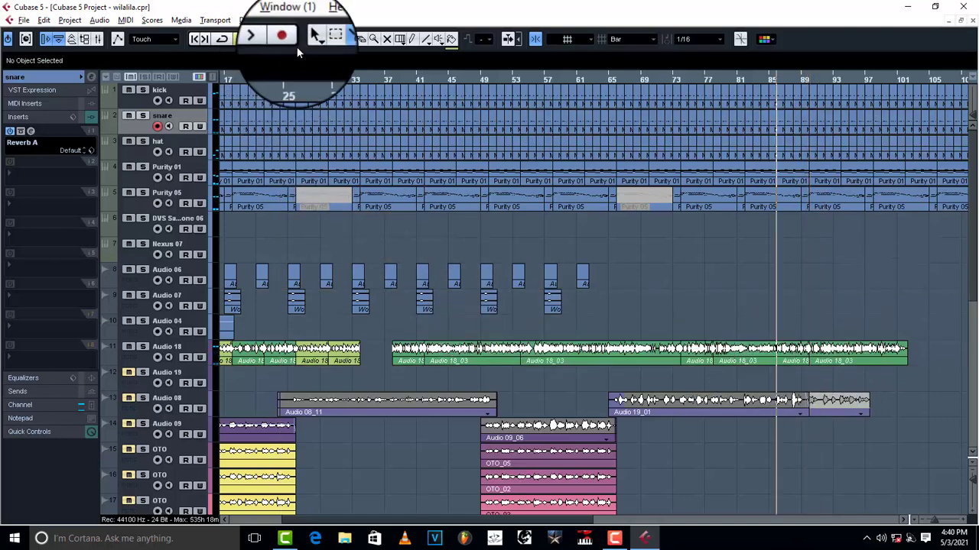
Step: Delete the Audio 18 vocal clips between bars 38 and 74
left_click(308, 39)
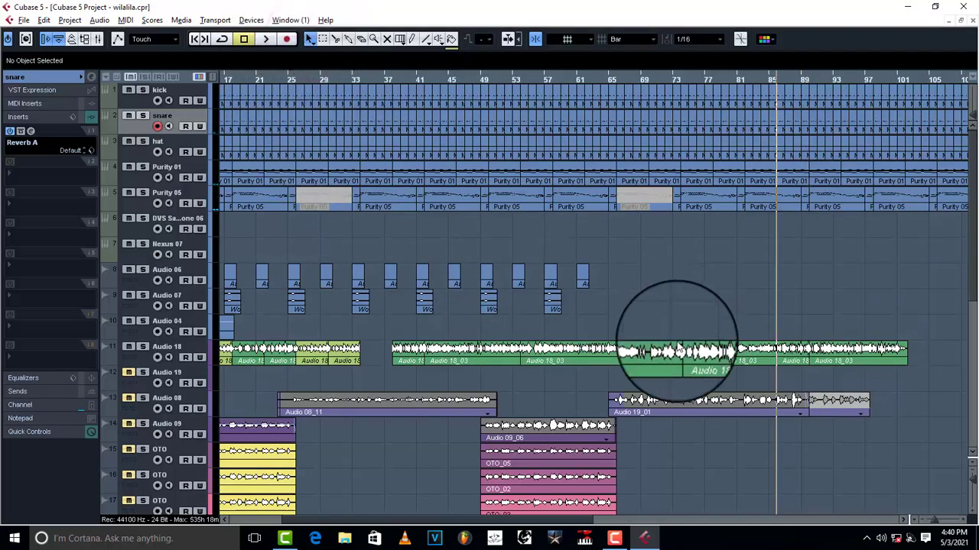
left_click_drag(653, 349, 430, 362)
left_click(450, 358)
key("Delete")
left_click(415, 355)
key("Delete")
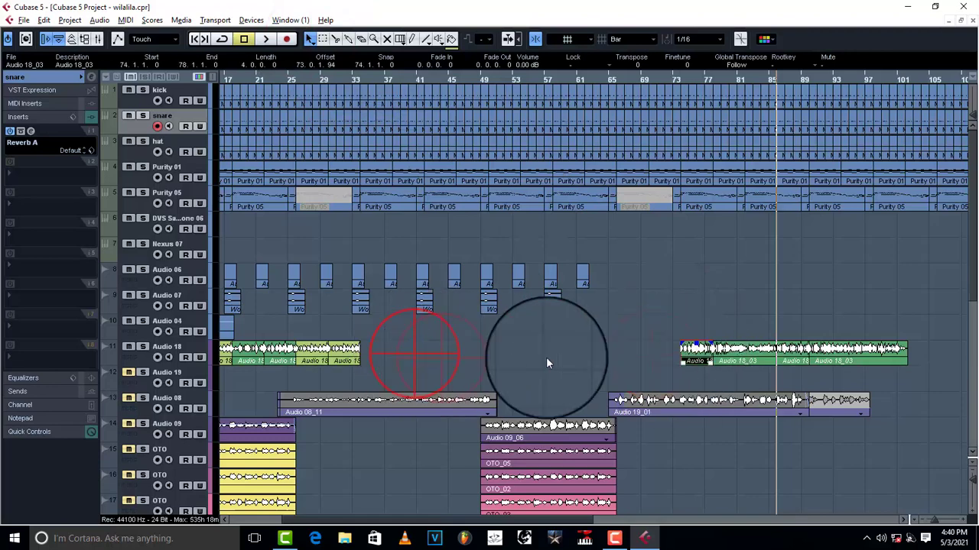
Step: Move the four-bar Audio 18 clip at bar 74 to bar 34 and duplicate it six times, up to bar 62
left_click(699, 352)
left_click_drag(692, 358, 379, 356)
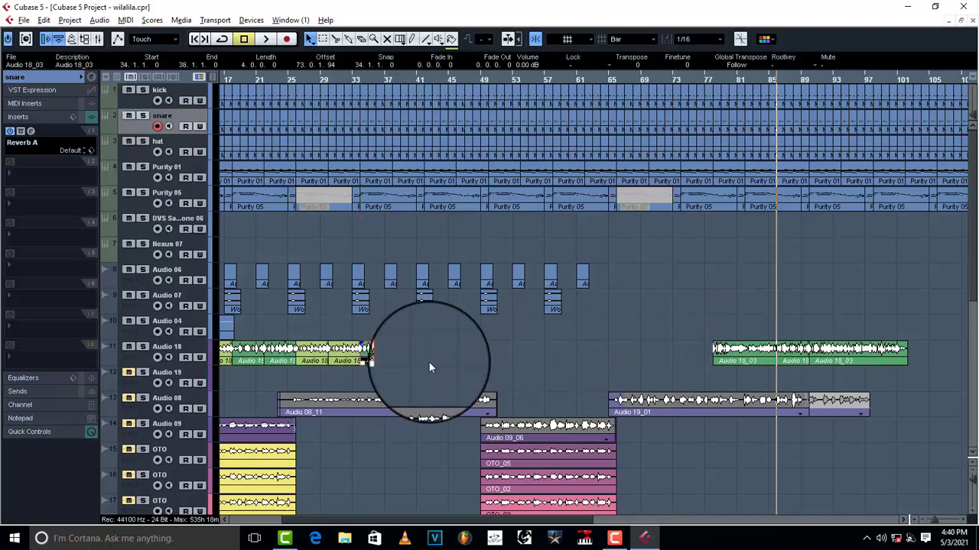
key("ctrl+d")
key("ctrl+d")
key("ctrl+d")
key("ctrl+d")
key("ctrl+d")
key("ctrl+d")
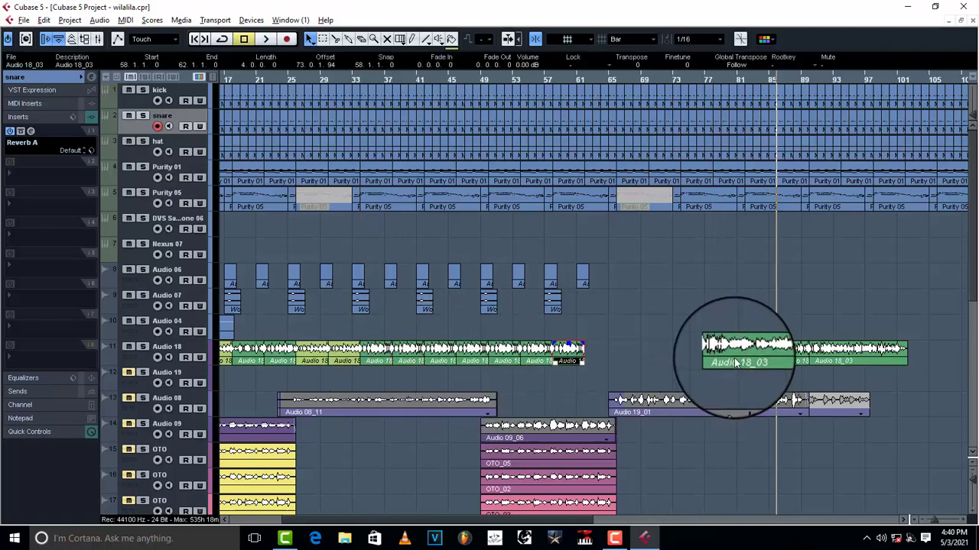
Step: Move the three remaining Audio 18 clips back to start at bars 62, 70 and 74
left_click_drag(735, 363, 611, 358)
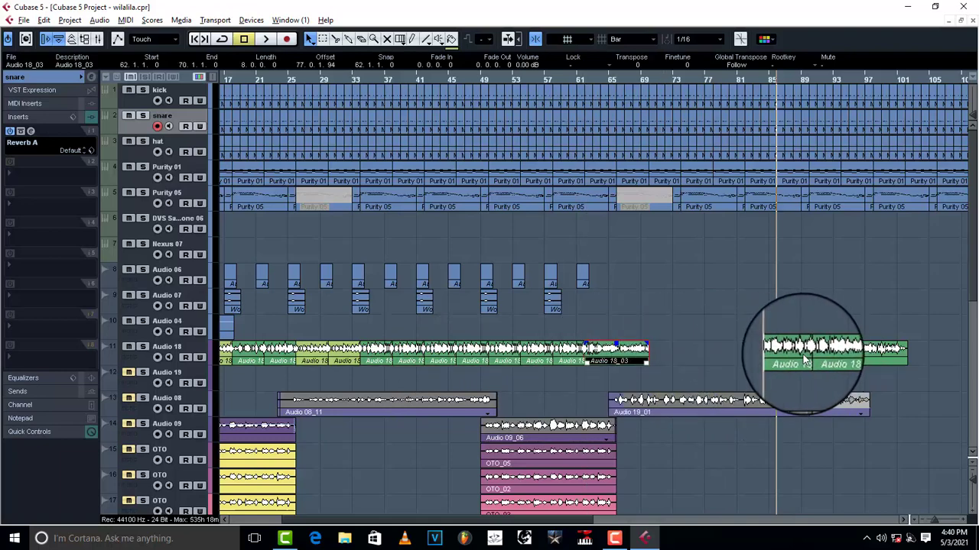
left_click_drag(782, 360, 652, 358)
left_click_drag(830, 358, 727, 367)
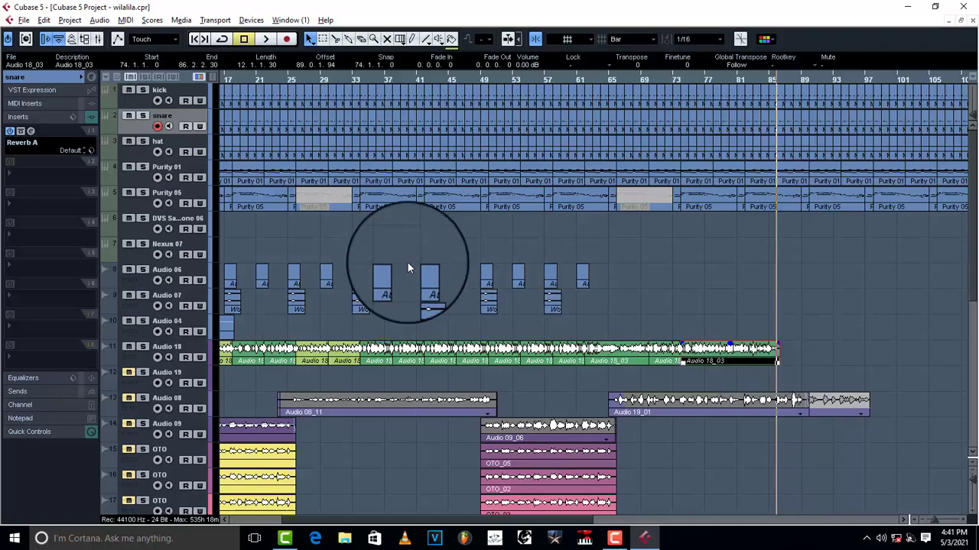
left_click(627, 325)
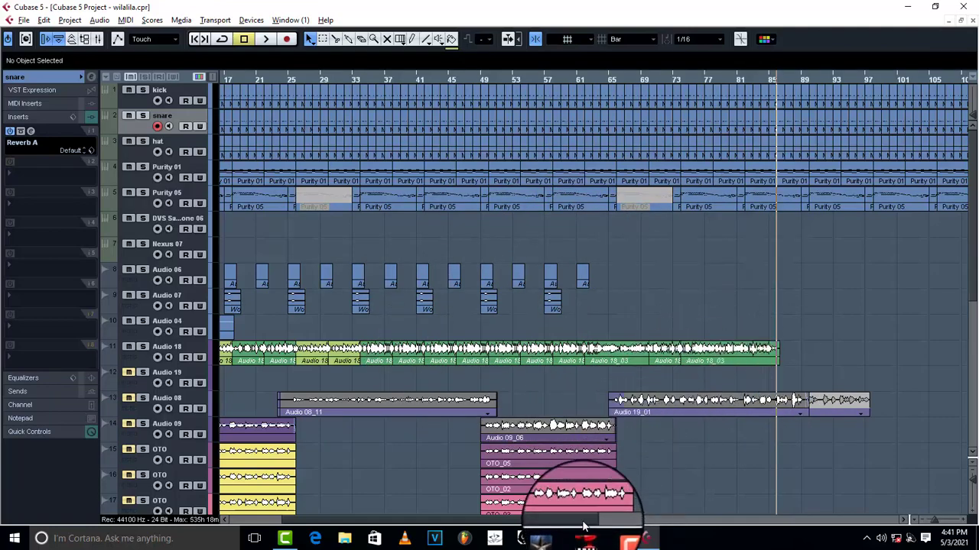
Step: Play the arrangement from about bar 71 and shorten the last Audio 18 clip to end at bar 78
left_click_drag(585, 520, 515, 520)
key("space")
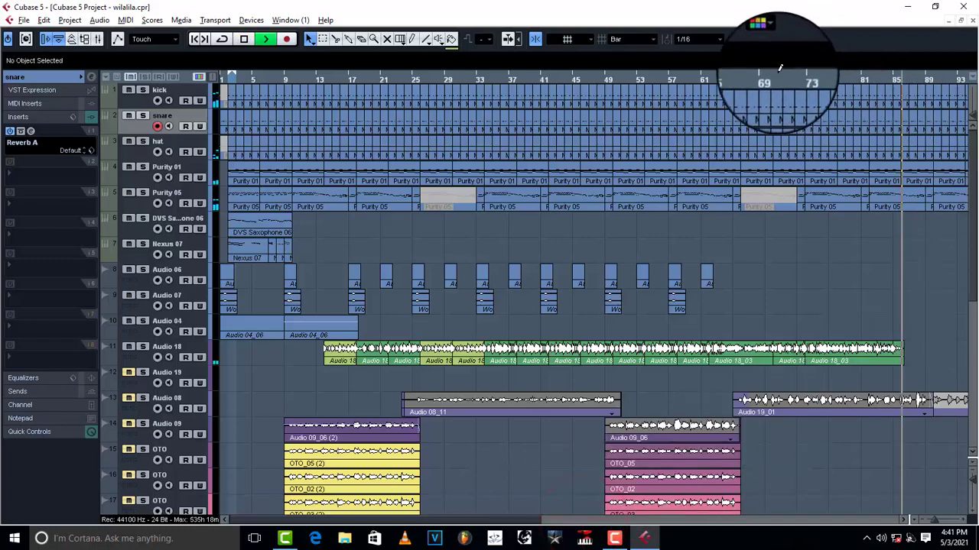
left_click(780, 79)
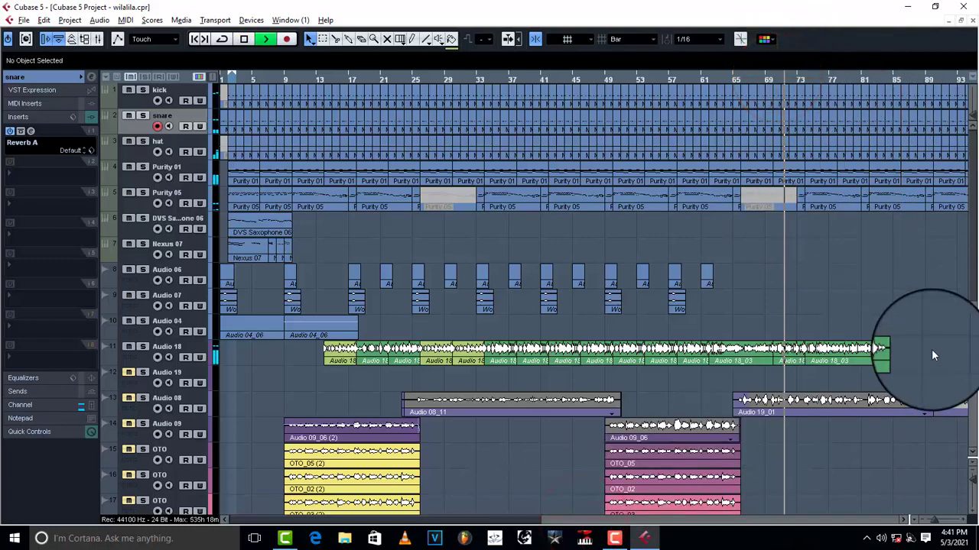
scroll(931, 349, "down", 3)
scroll(897, 275, "up", 3)
key("space")
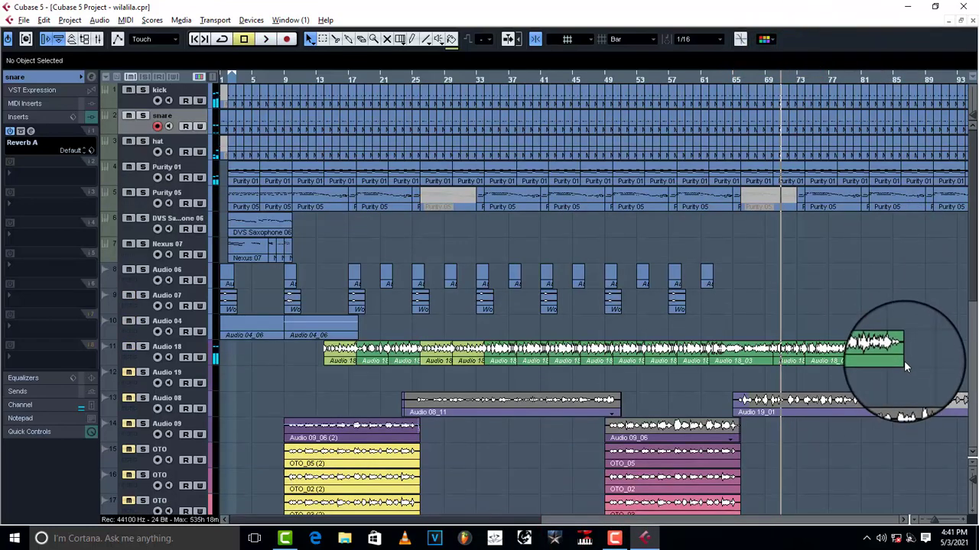
left_click_drag(902, 360, 836, 341)
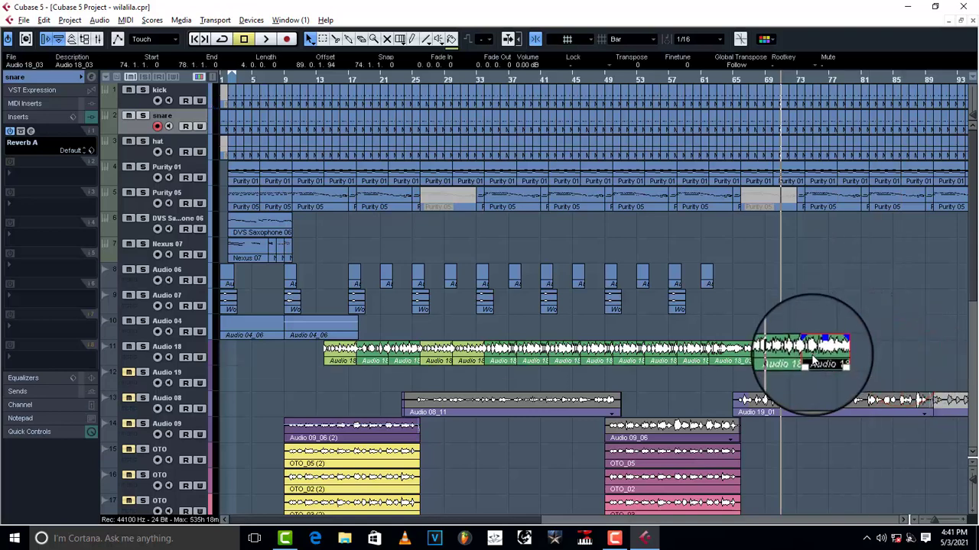
Step: Move the Audio 18 clip at bar 30 to bar 78 and duplicate it up to bar 98
left_click(480, 362)
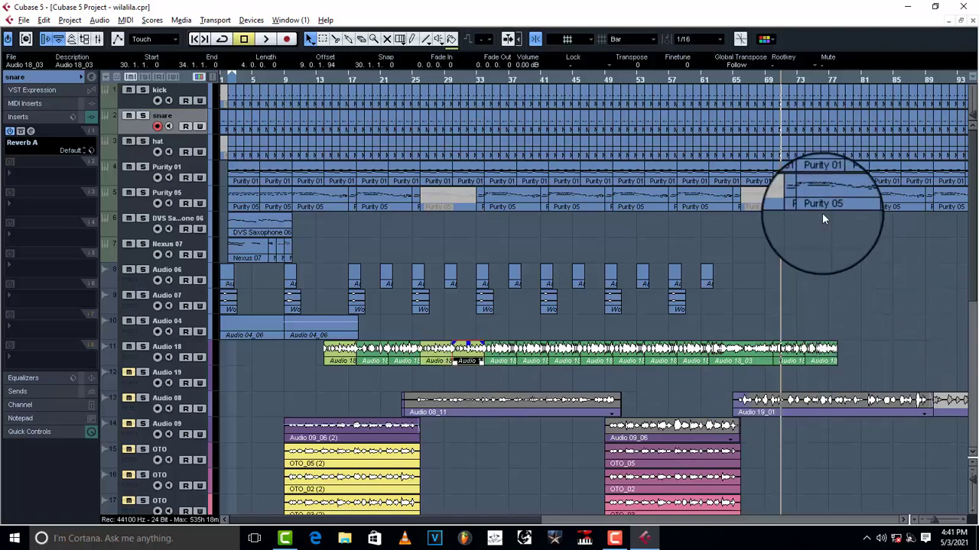
left_click_drag(460, 348, 844, 349)
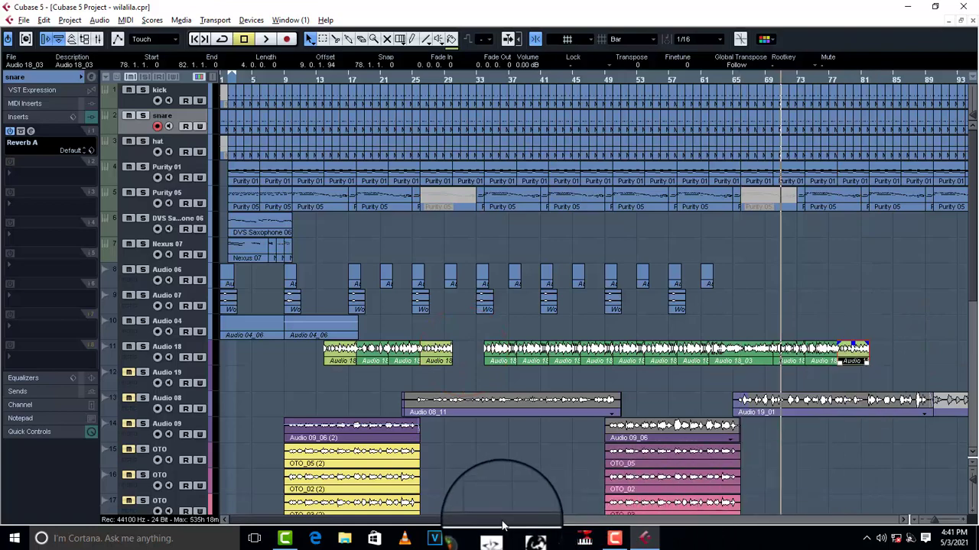
left_click_drag(504, 519, 669, 474)
key("ctrl+d")
key("ctrl+d")
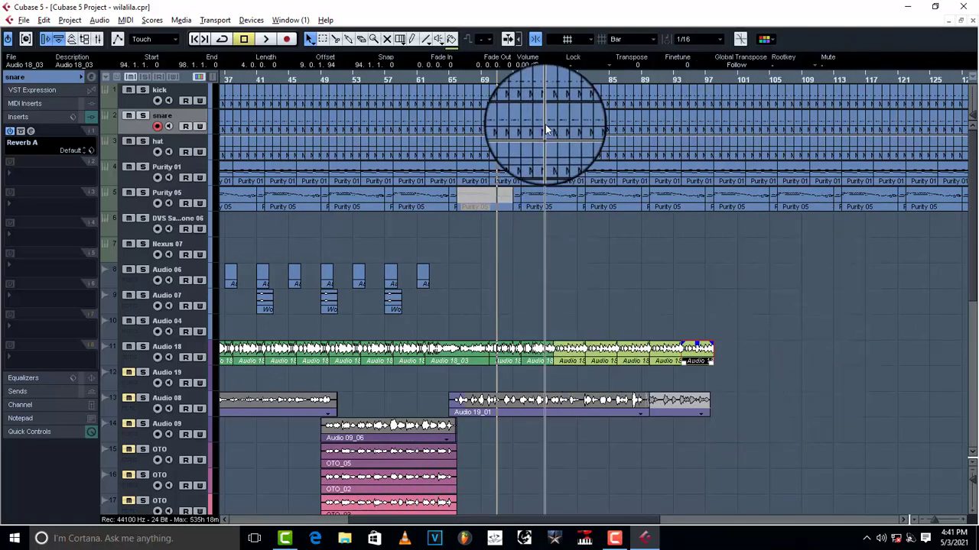
Step: Play the Audio 18 vocal from bar 78 to check the duplicated clips
left_click(550, 84)
key("space")
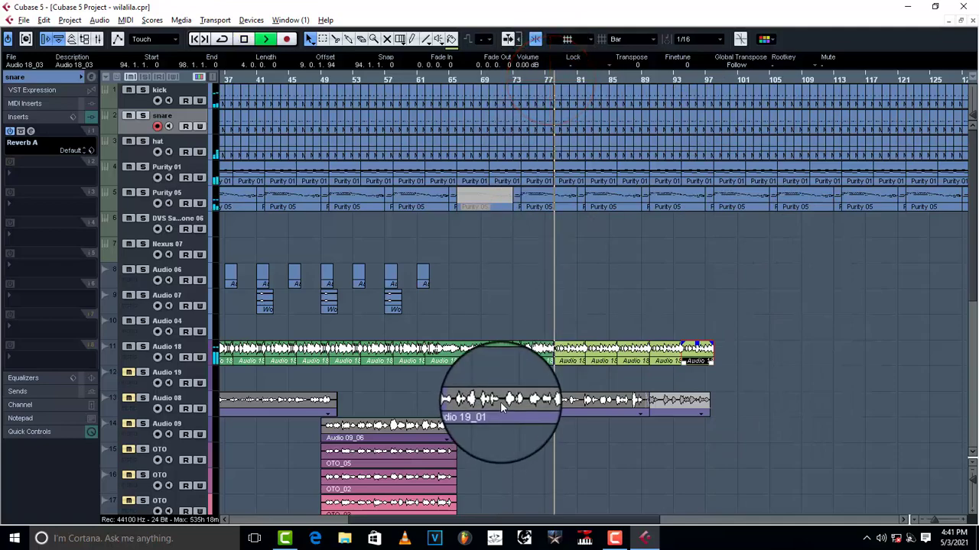
key("g")
key("g")
key("g")
key("g")
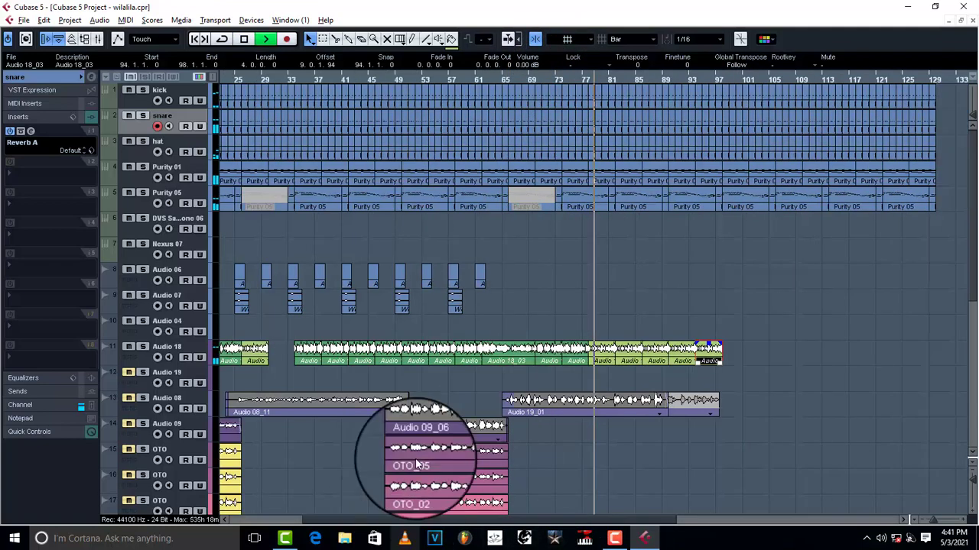
left_click(674, 374)
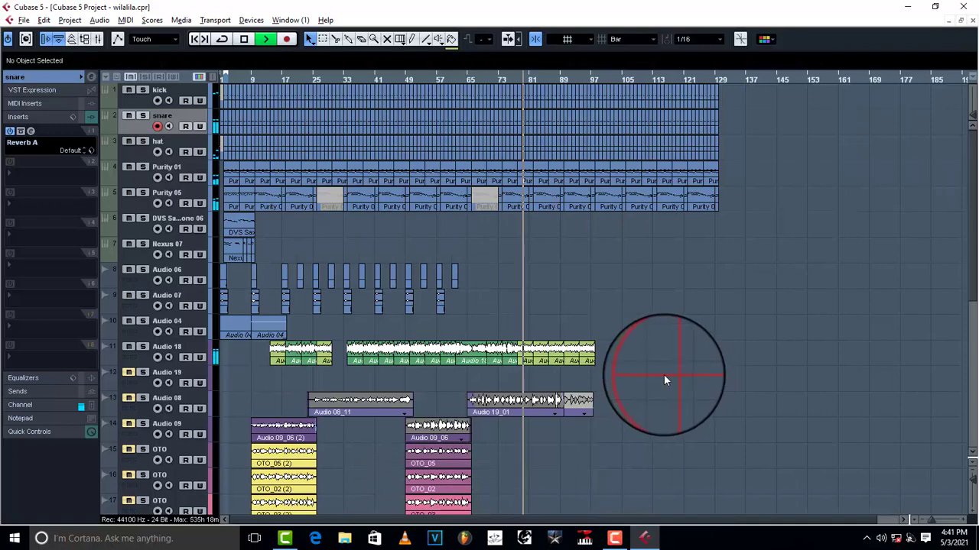
Step: Select the Audio 18 track, open the Mixer and solo its channel
left_click(129, 354)
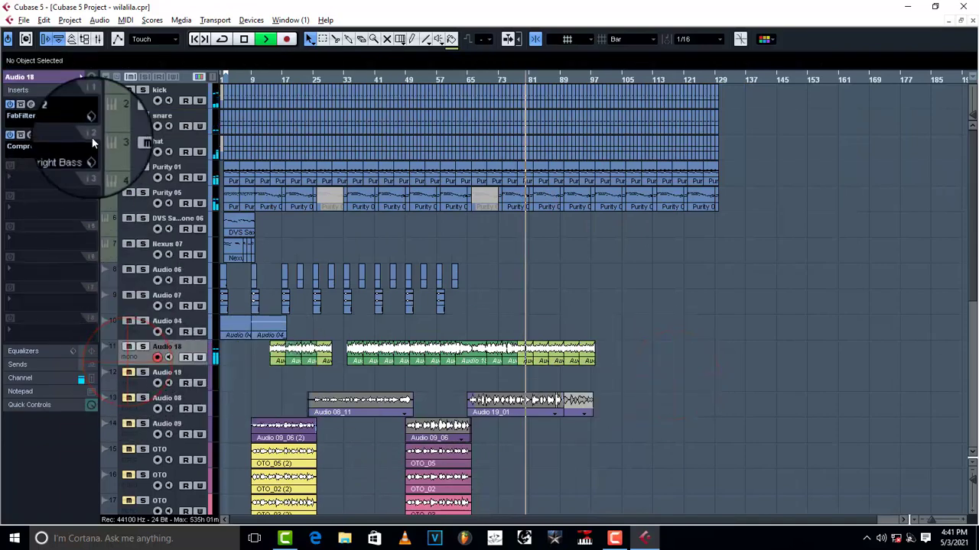
left_click(96, 40)
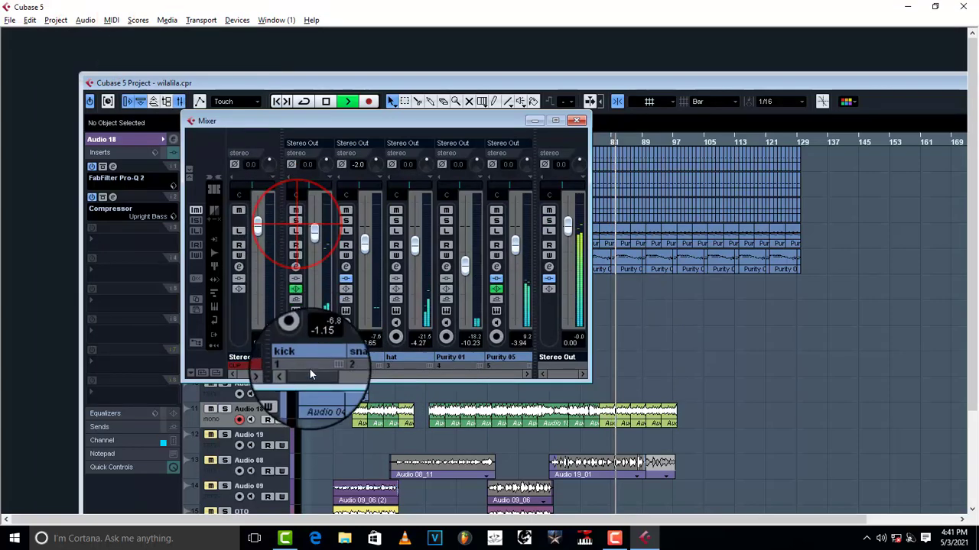
left_click_drag(317, 380, 386, 380)
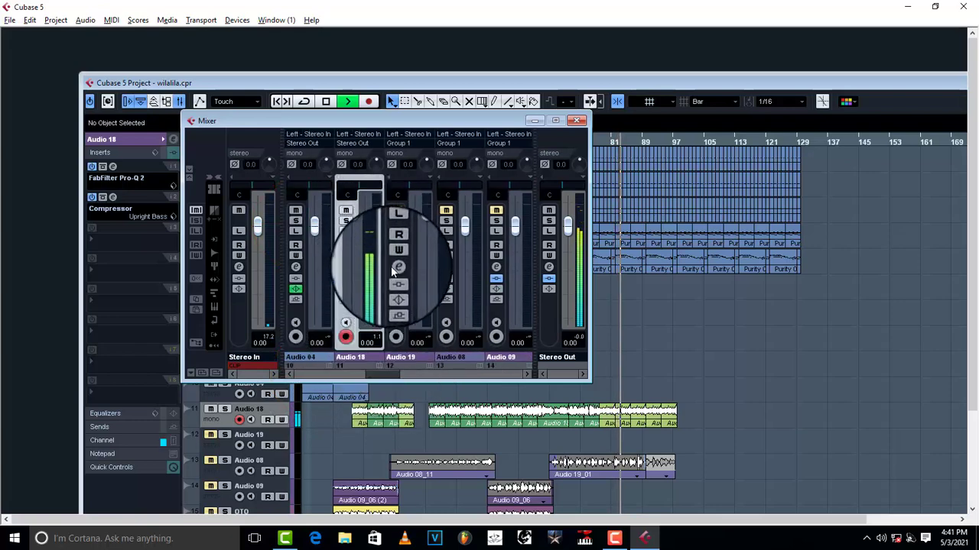
left_click(396, 222)
left_click(396, 222)
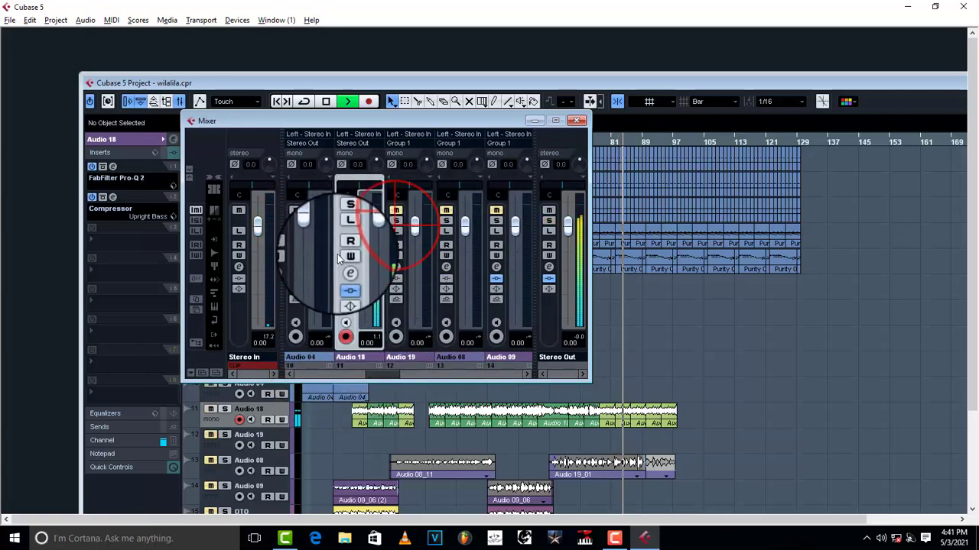
left_click(344, 220)
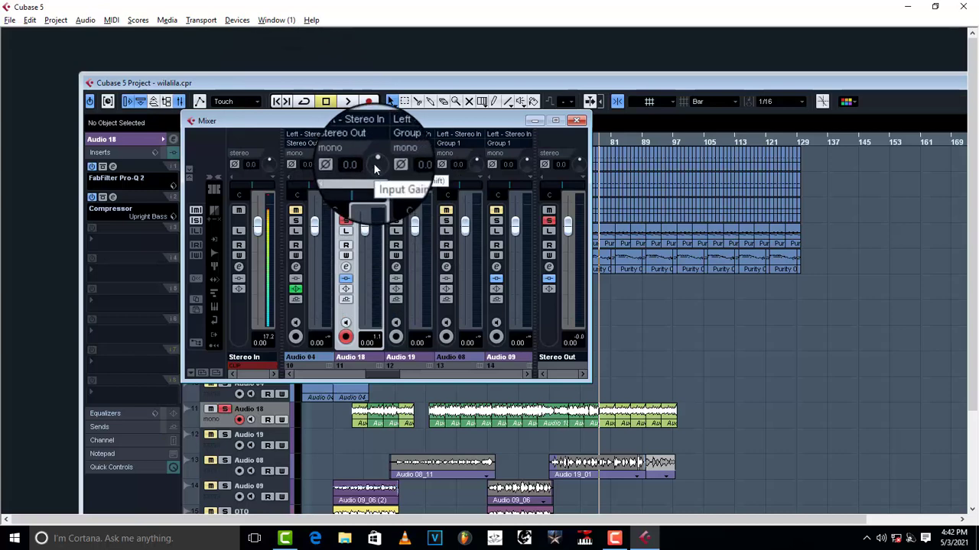
Step: Set the Audio 18 input gain to -2.0 with its solo released, and return from the Mixer to the maximized project
scroll(375, 165, "down", 4)
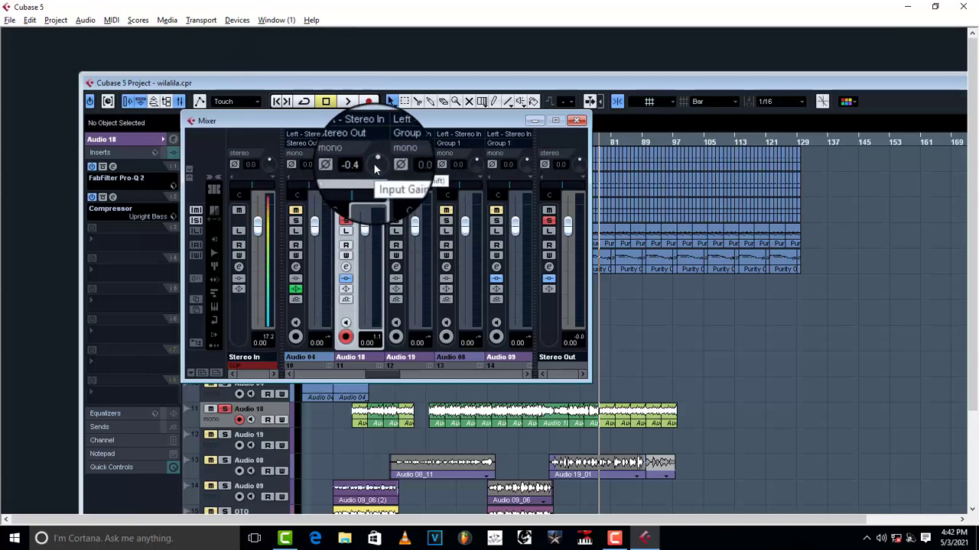
scroll(375, 165, "down", 3)
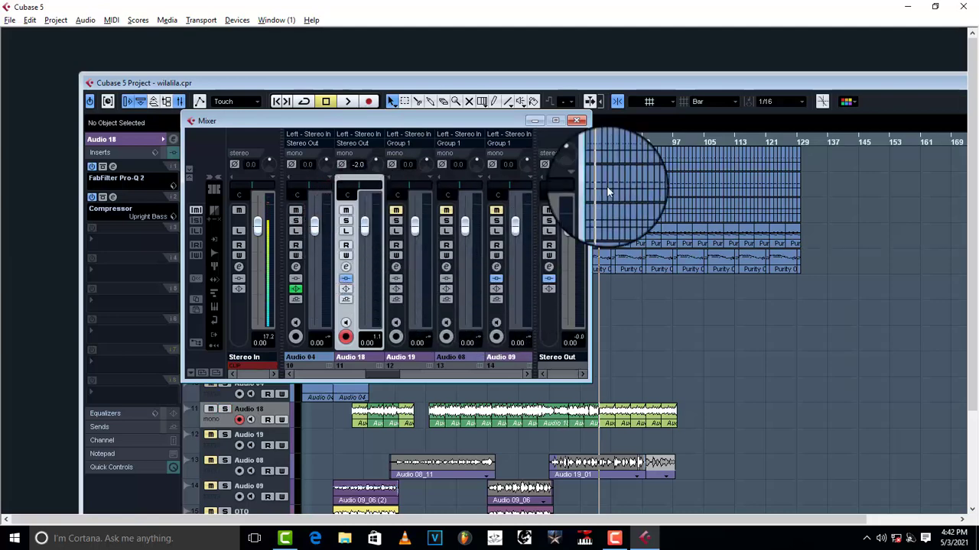
left_click(575, 120)
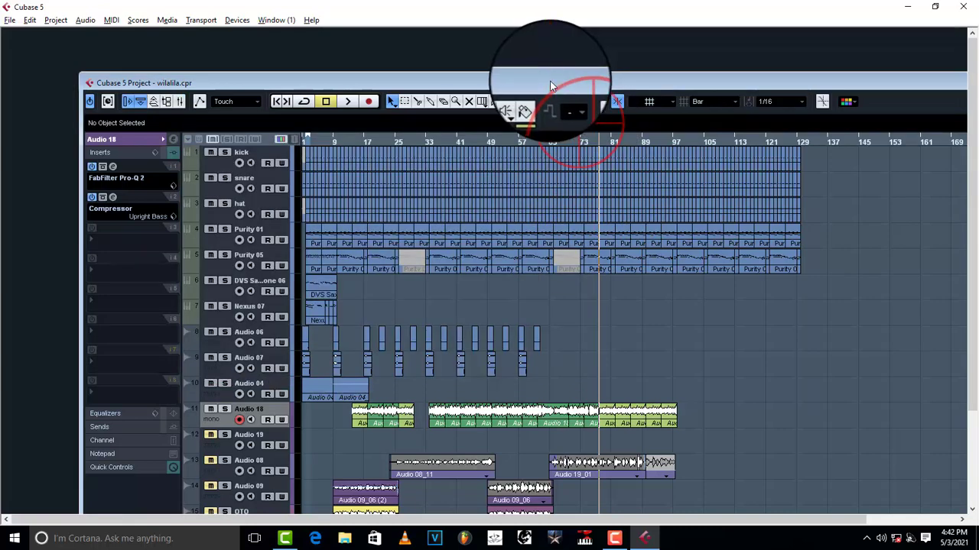
double_click(550, 81)
Step: While playing from bar 62, set the Audio 18 Compressor threshold to -26.2, and close the plug-in and stop playback
left_click(460, 79)
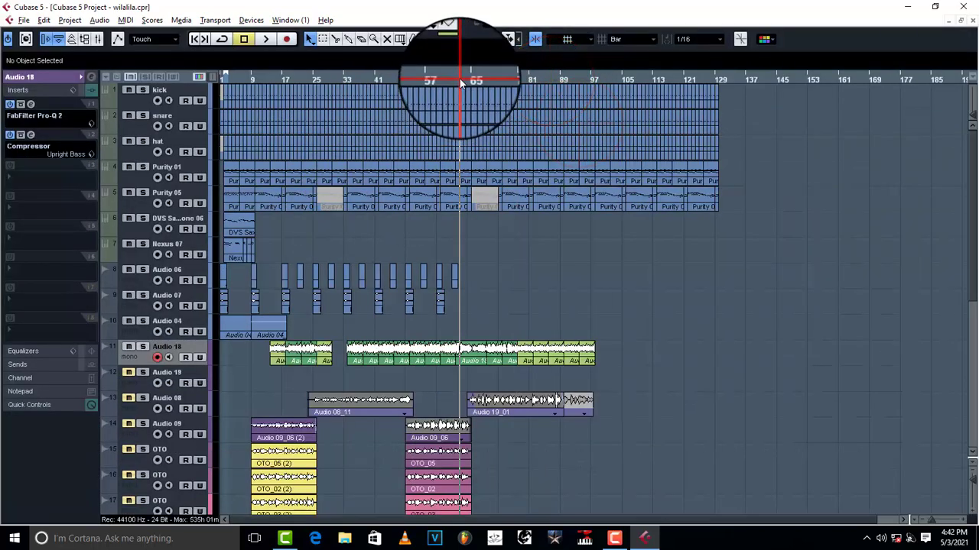
key("space")
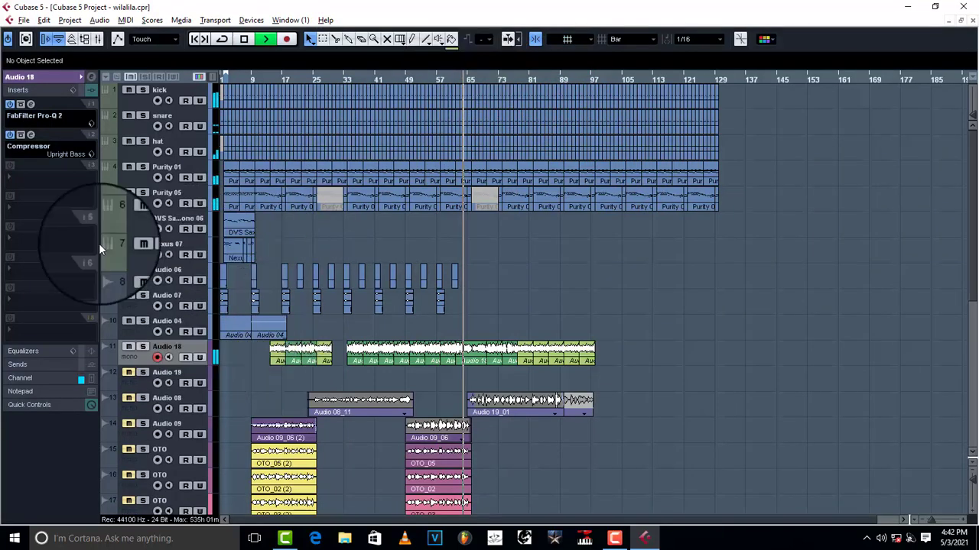
left_click(34, 145)
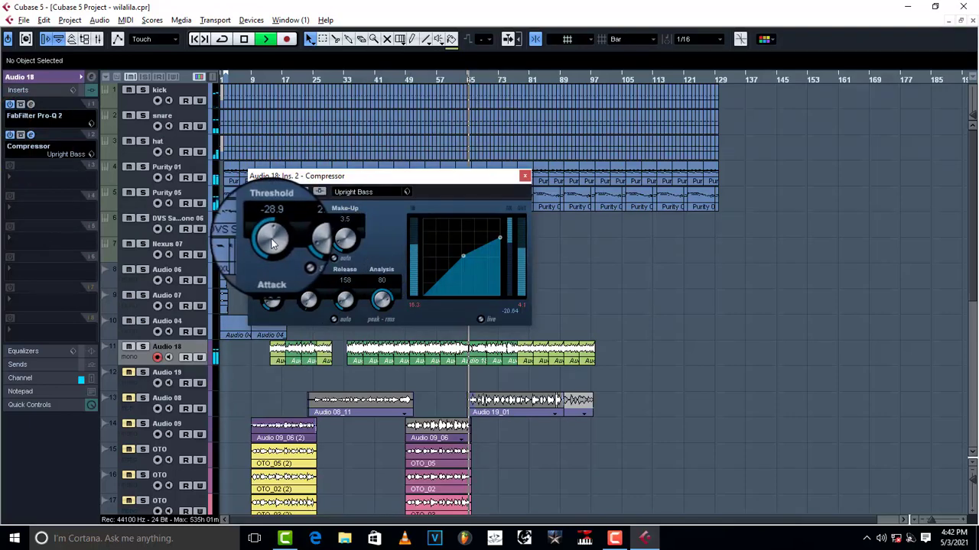
left_click_drag(272, 243, 272, 245)
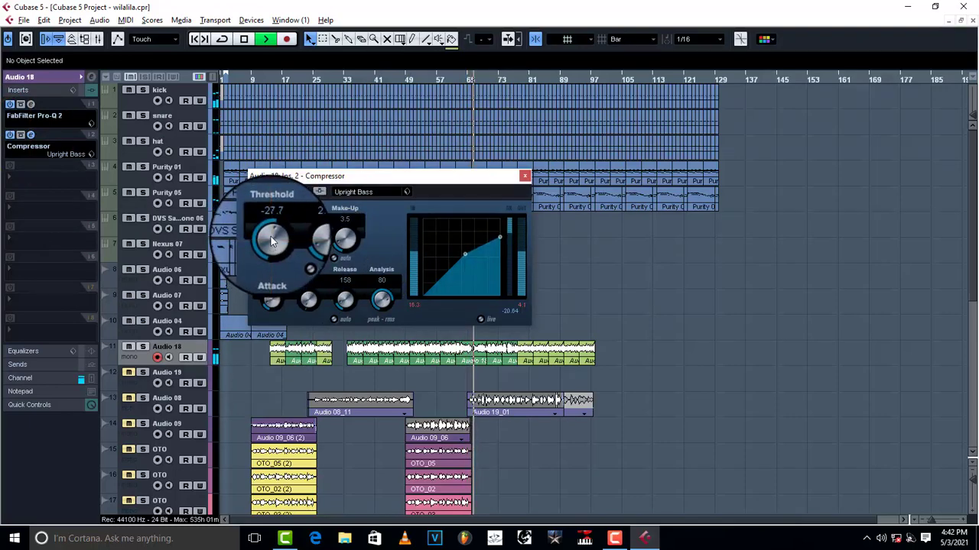
left_click_drag(271, 236, 273, 237)
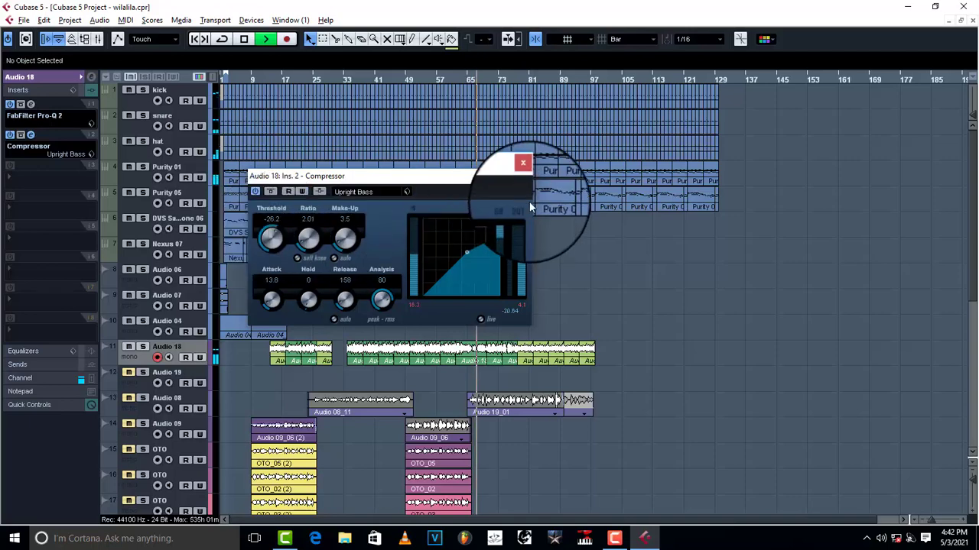
left_click(525, 176)
key("space")
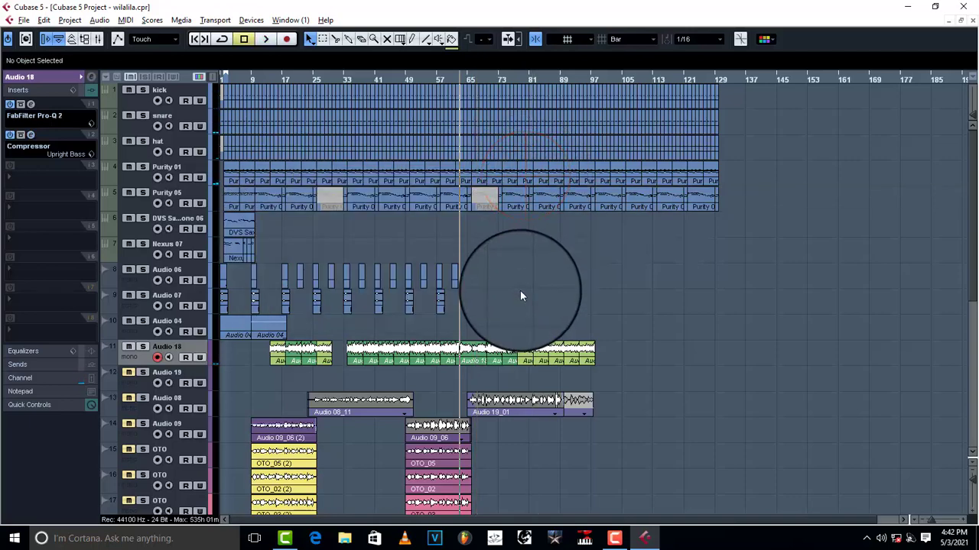
Step: Delete the Audio 18 clip at bar 62, extend the clip at bar 70 back to bar 62 and play it
left_click(477, 353)
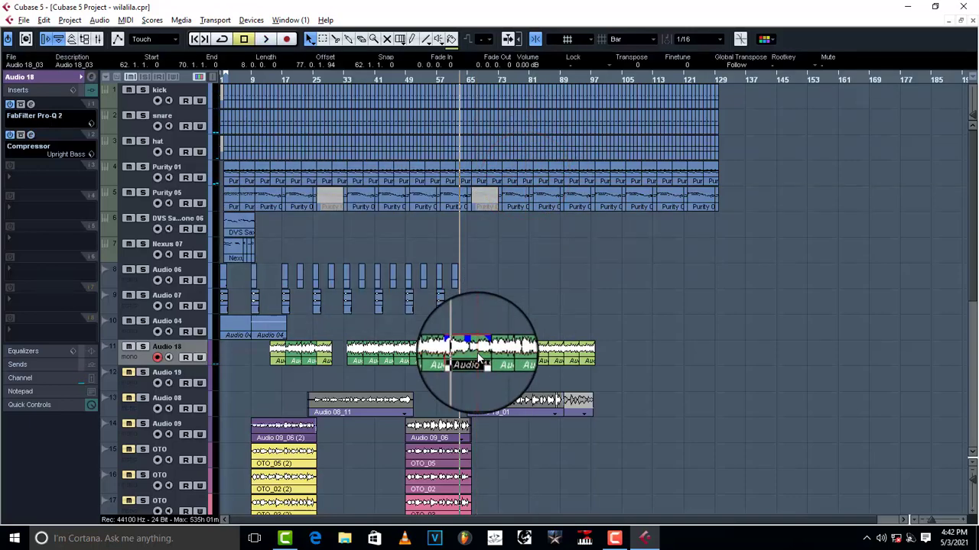
key("Delete")
left_click(447, 351)
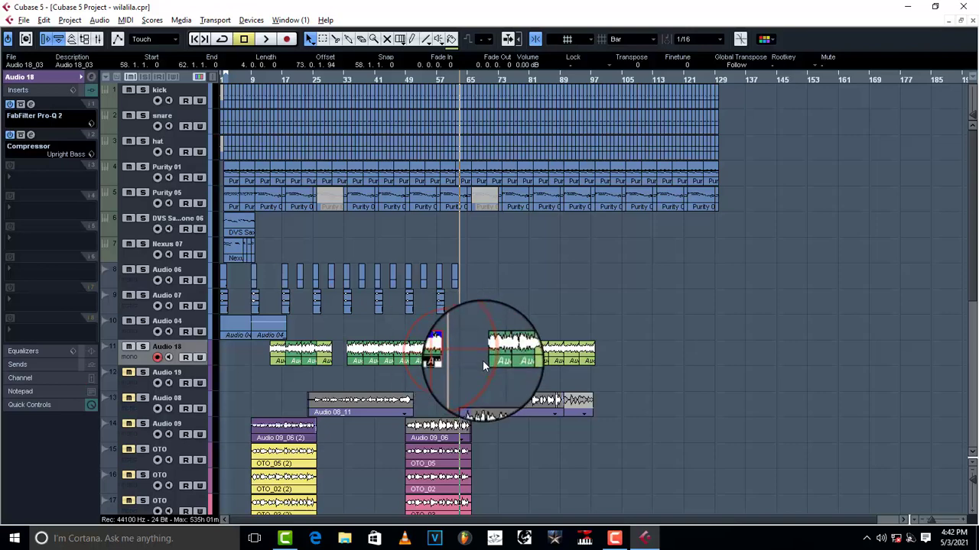
left_click_drag(442, 360, 457, 362)
key("space")
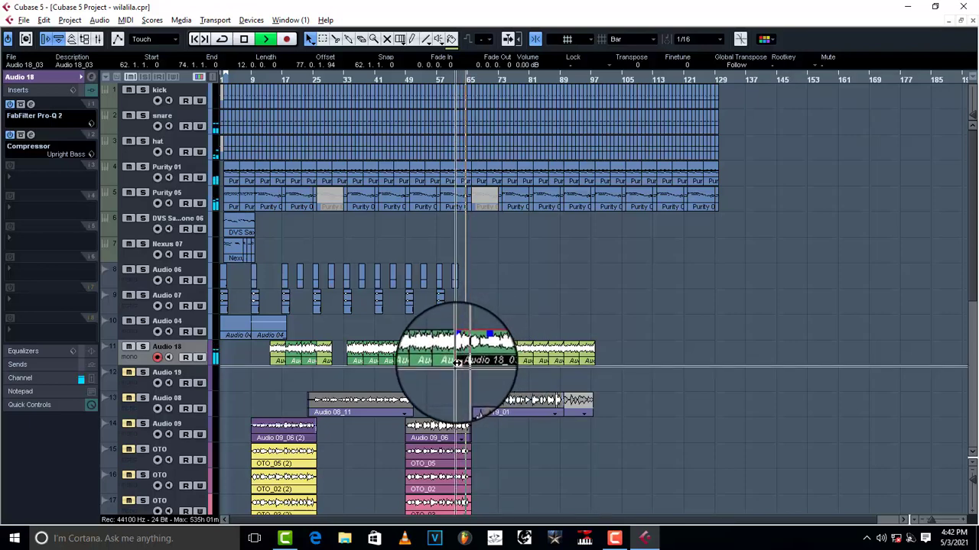
Step: Fill the gap instead by extending the bar 58 Audio 18 clip to bar 70, and play from bar 62
key("space")
left_click_drag(457, 363, 485, 365)
key("space")
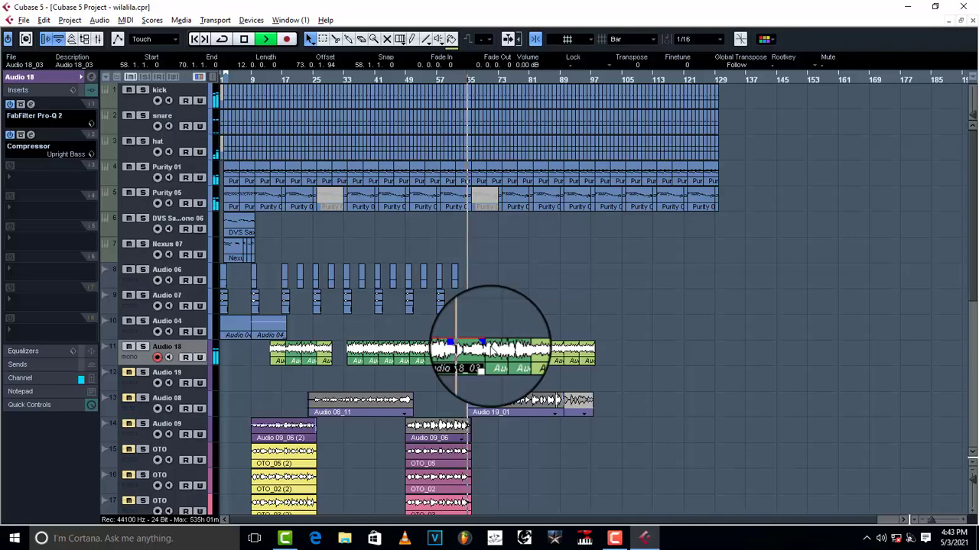
Step: Shorten the bar 58 Audio 18 clip so that it ends at bar 66, and play from bar 62
left_click_drag(486, 365, 486, 365)
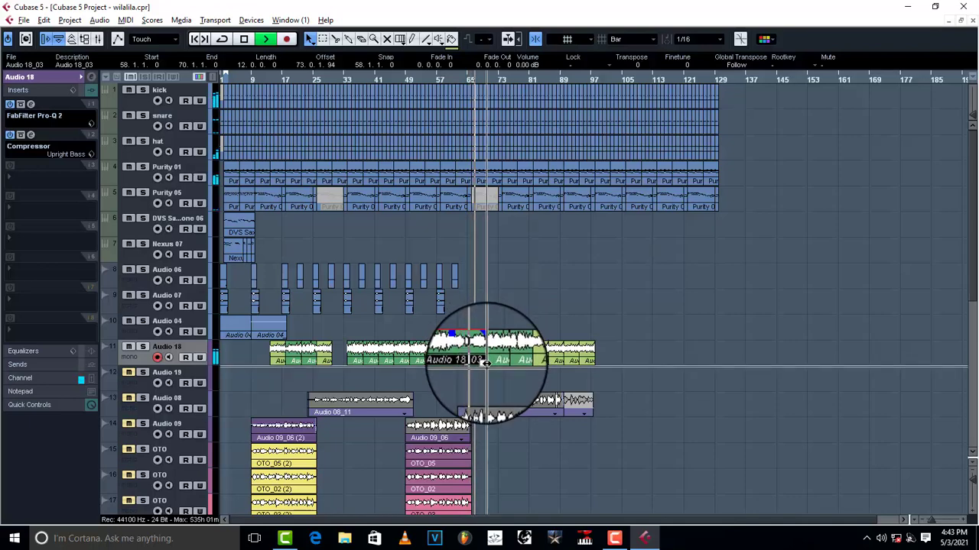
key("space")
mouse_move(486, 364)
left_mouse_down()
mouse_move(470, 364)
mouse_move(492, 353)
mouse_move(486, 365)
left_mouse_up()
key("ctrl+z")
left_click(469, 358)
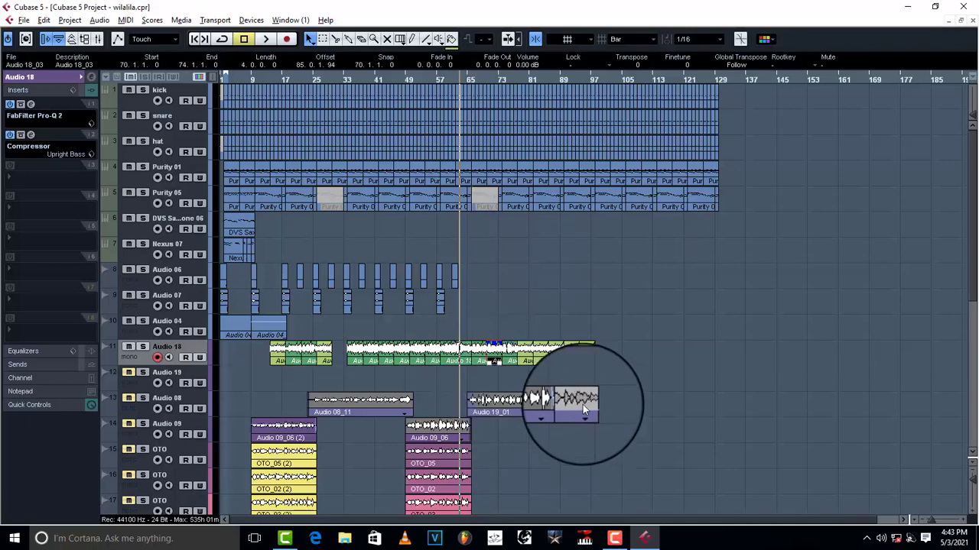
key("space")
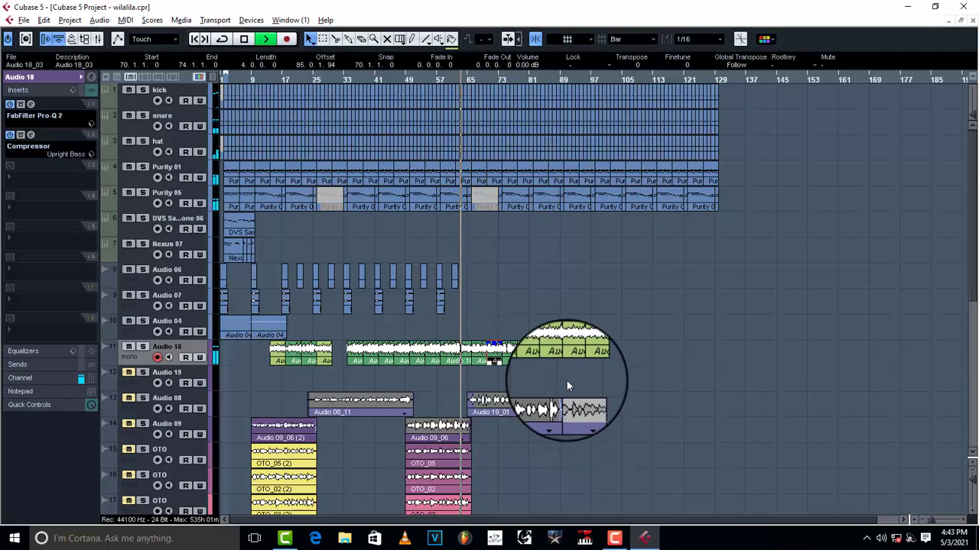
Step: Fill the Audio 18 gap at bar 30 with one duplicate of the bar 26 clip, and stop playback
left_click(627, 352)
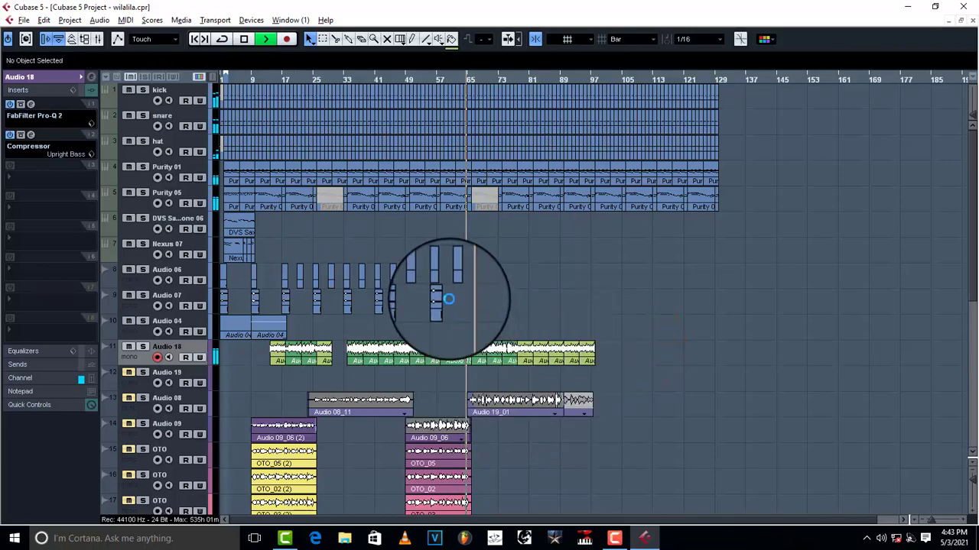
left_click(324, 361)
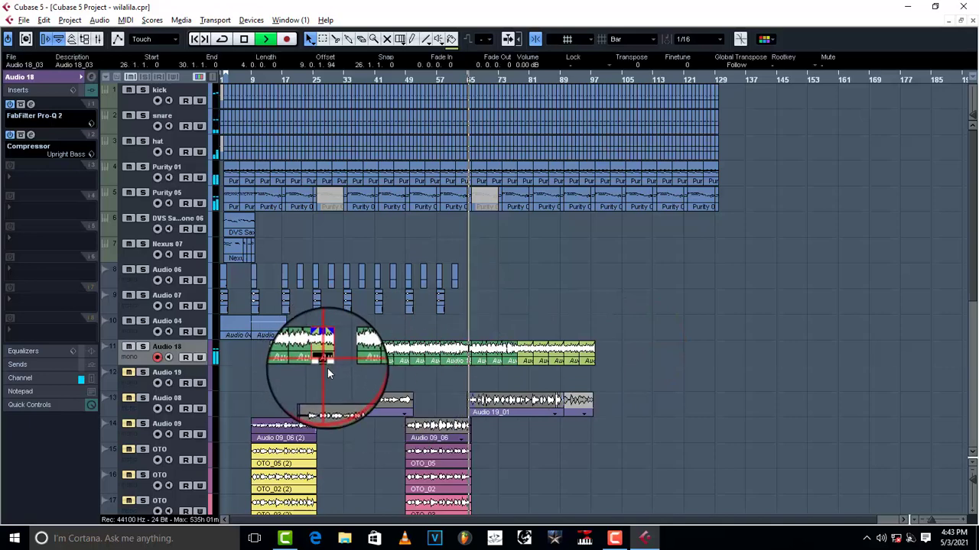
key("ctrl+d")
key("ctrl+d")
key("ctrl+z")
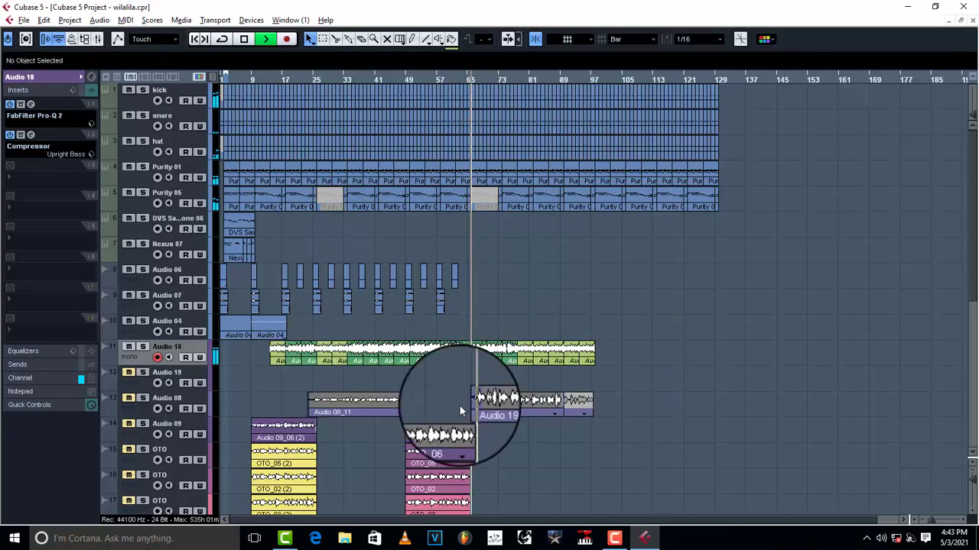
left_click(649, 356)
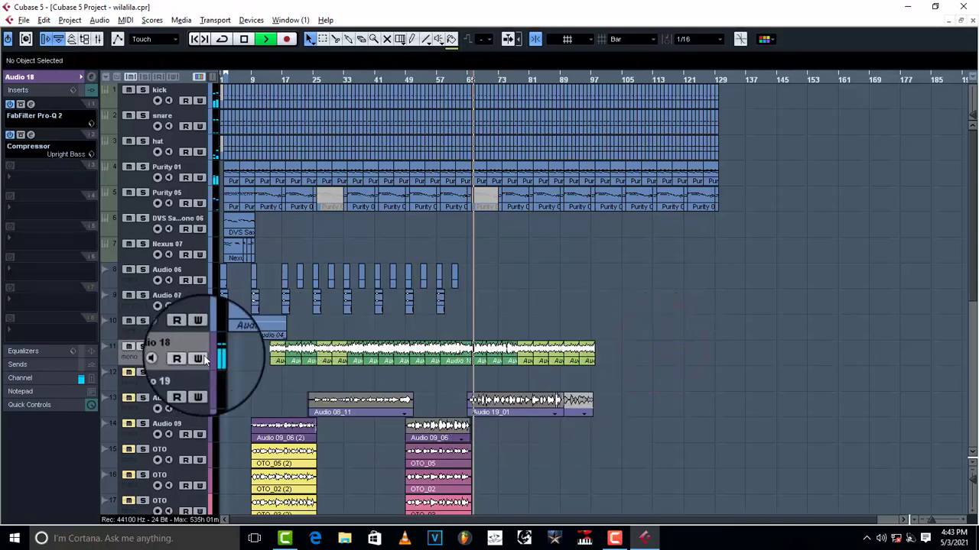
key("space")
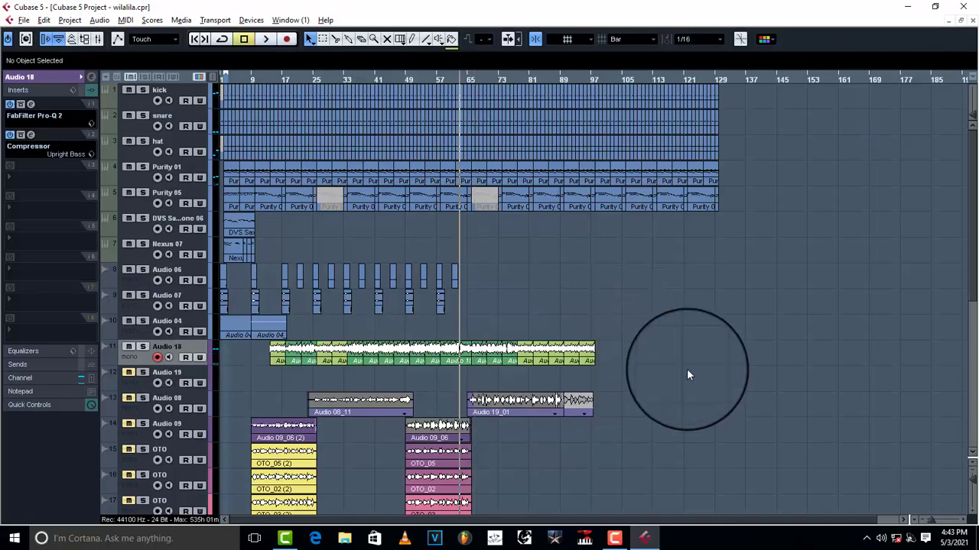
Step: Apply crossfades to all the Audio 18 clips and deselect them
left_click_drag(656, 356, 184, 351)
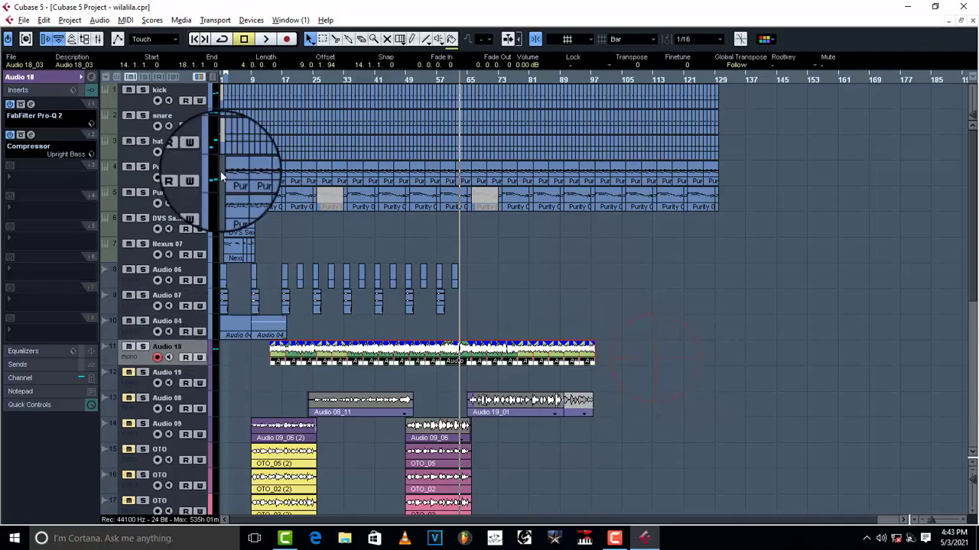
left_click(97, 22)
left_click(195, 212)
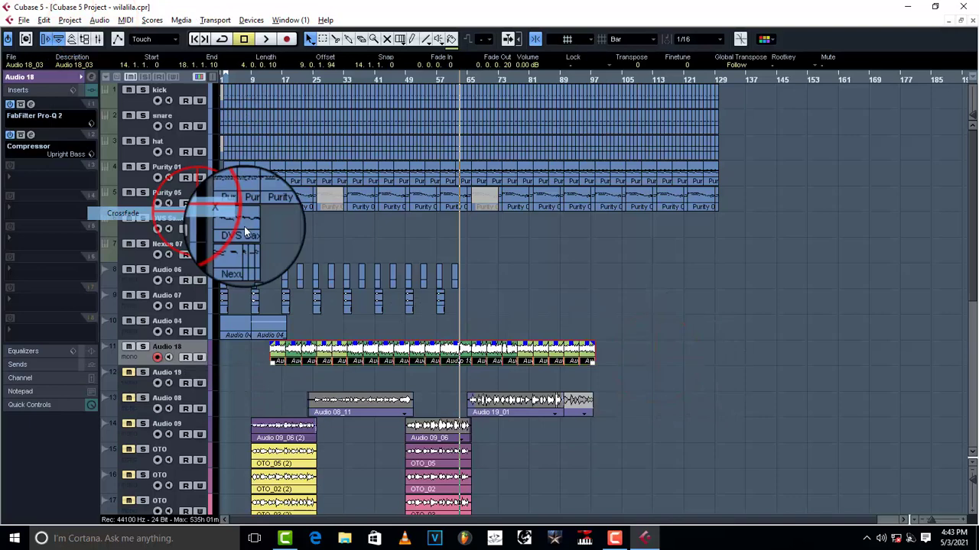
left_click(730, 373)
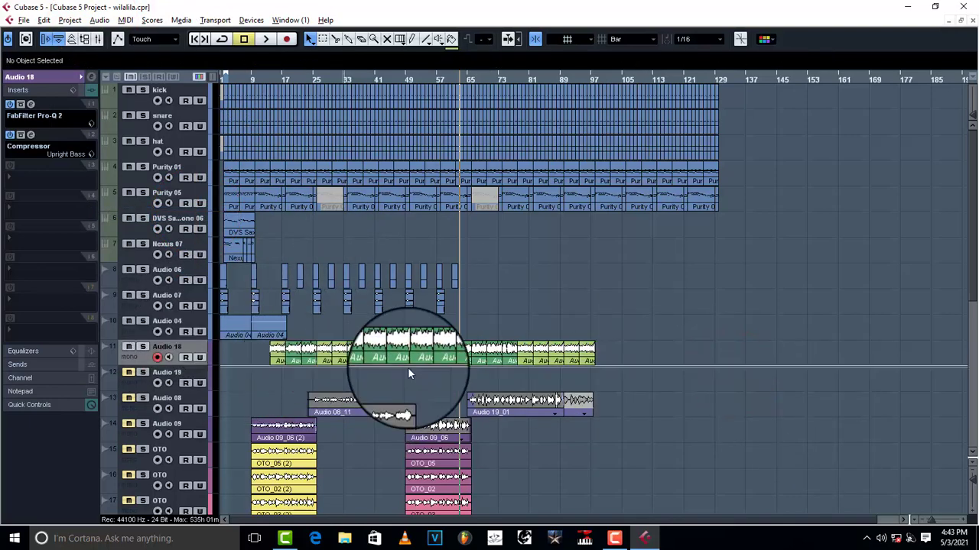
Step: Lower the Audio 18 track volume to -7.96 while playing from about bar 14
left_click(39, 78)
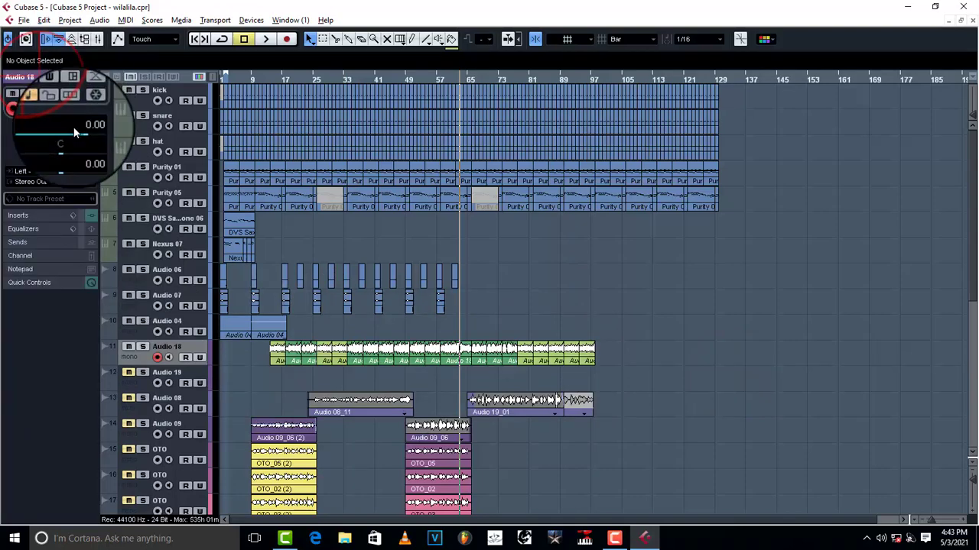
left_click_drag(82, 133, 75, 133)
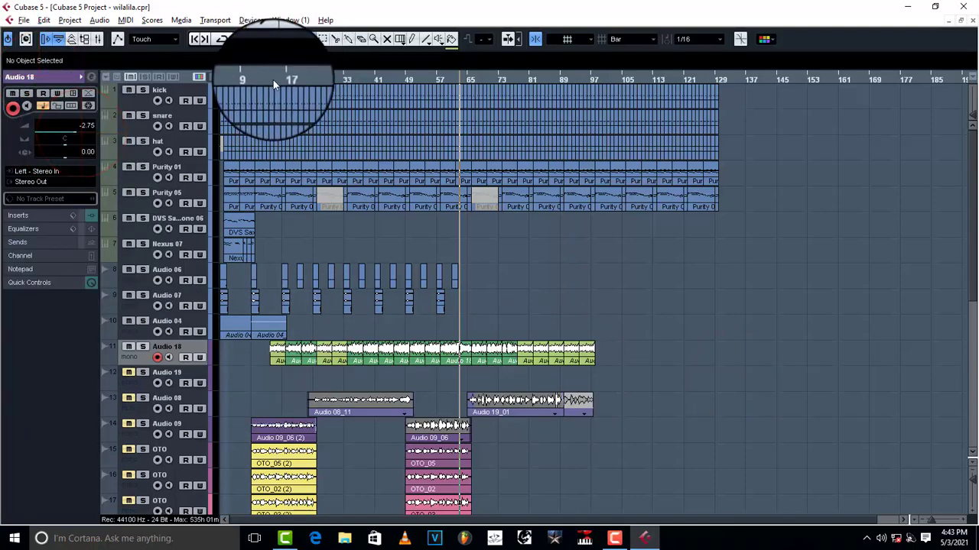
left_click(274, 81)
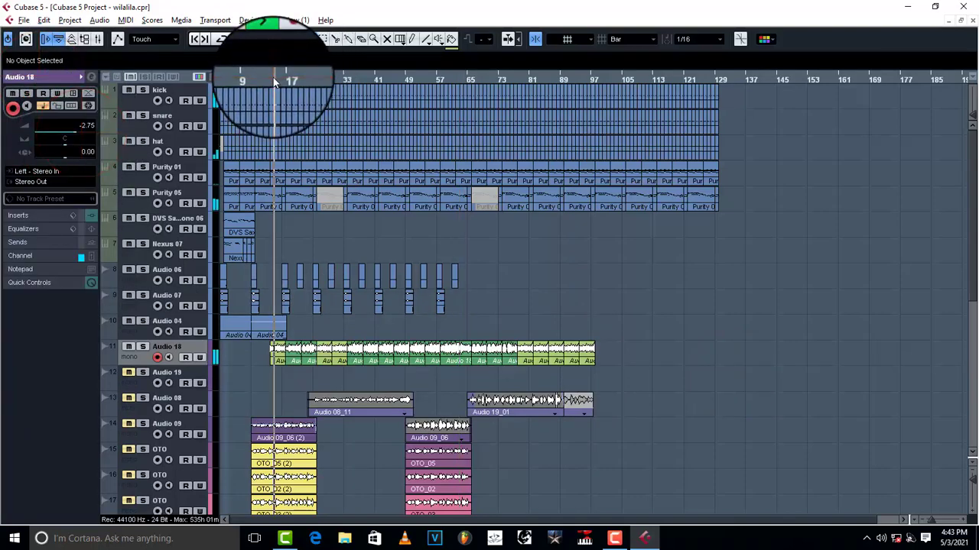
left_click_drag(73, 132, 78, 136)
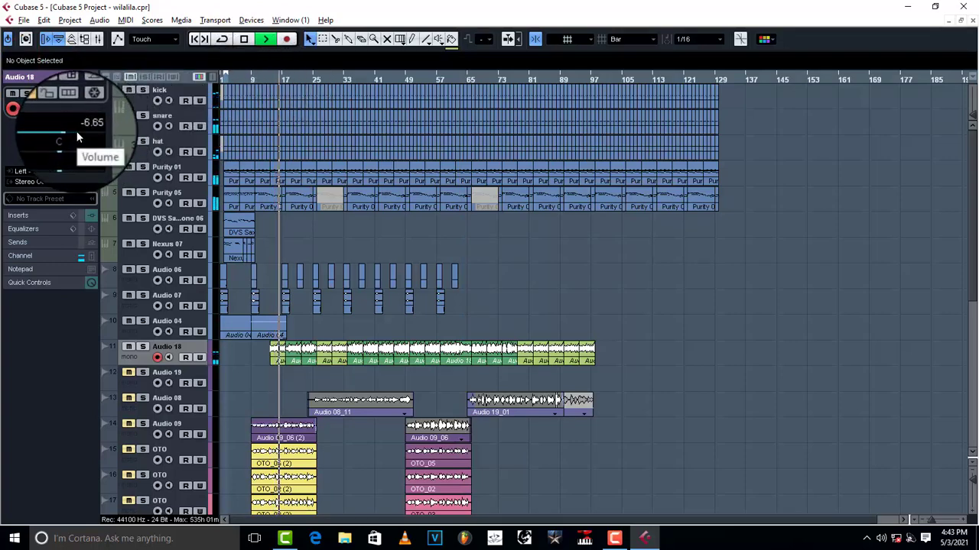
scroll(76, 133, "down", 2)
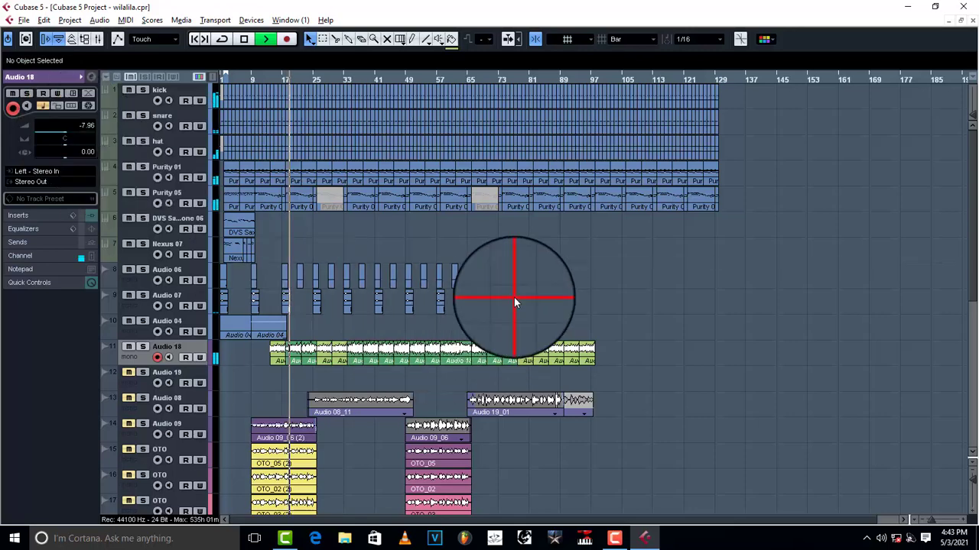
Step: Check the Audio 18 level in its channel settings, and return to the maximized project and restart playback
left_click(90, 77)
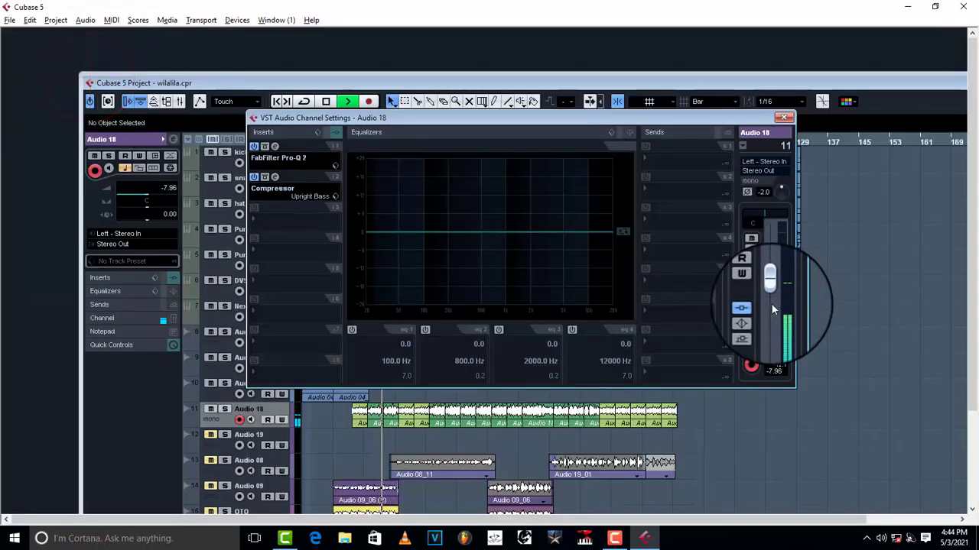
key("space")
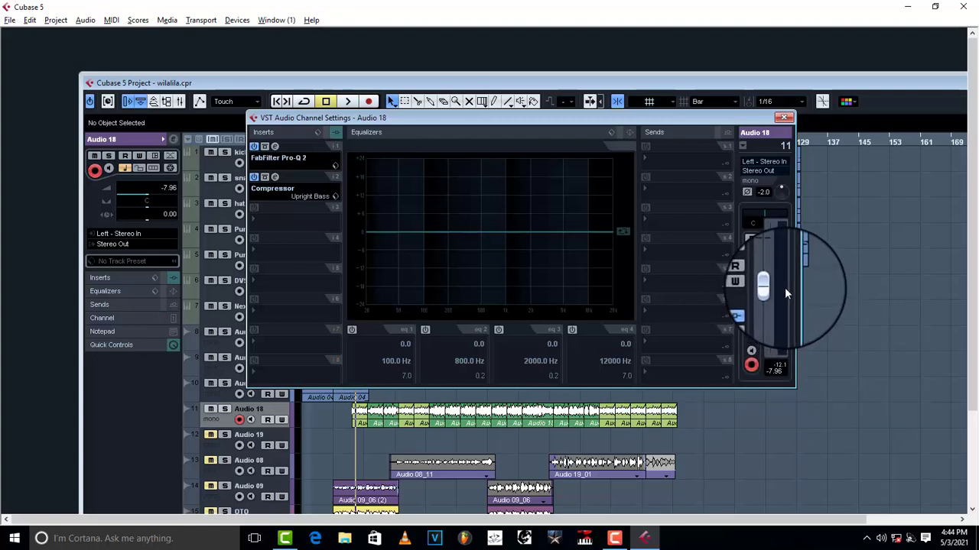
left_click(783, 117)
double_click(791, 91)
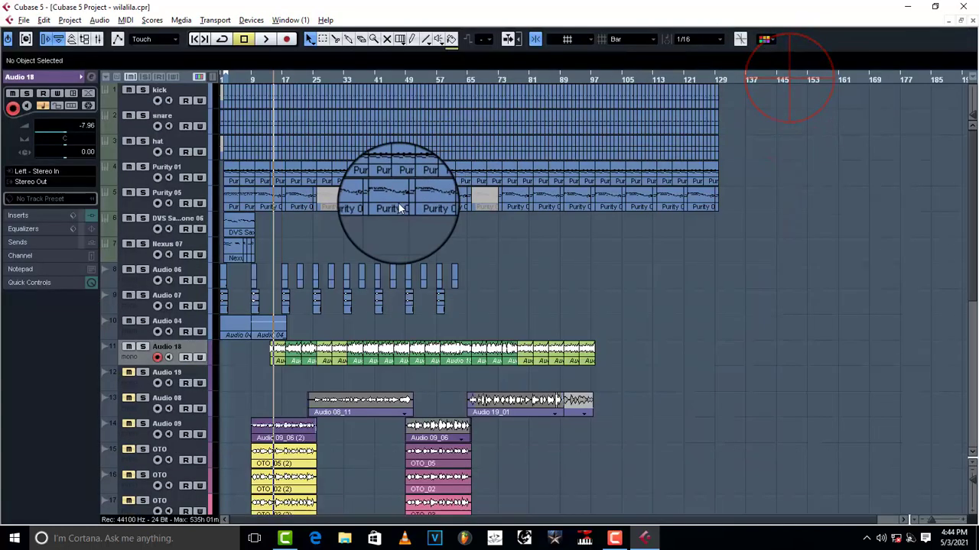
key("space")
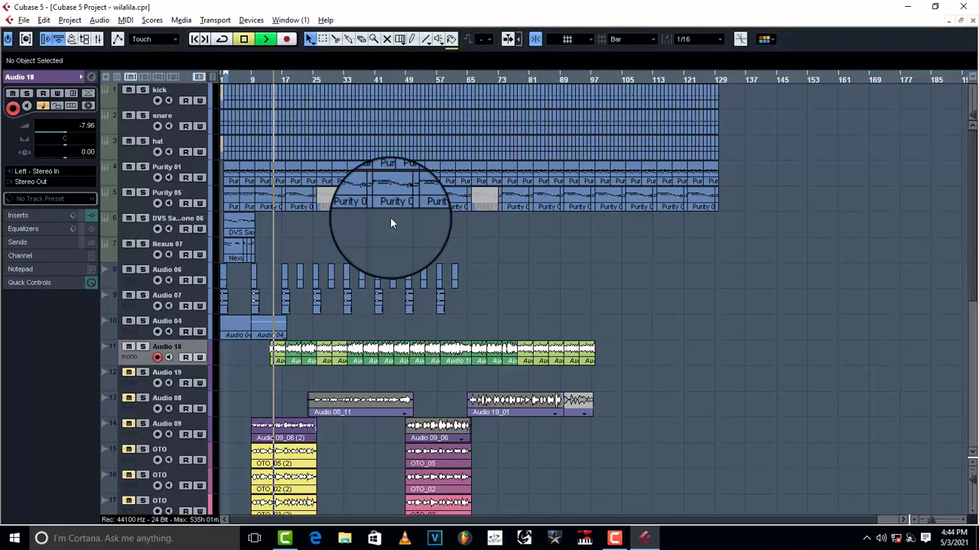
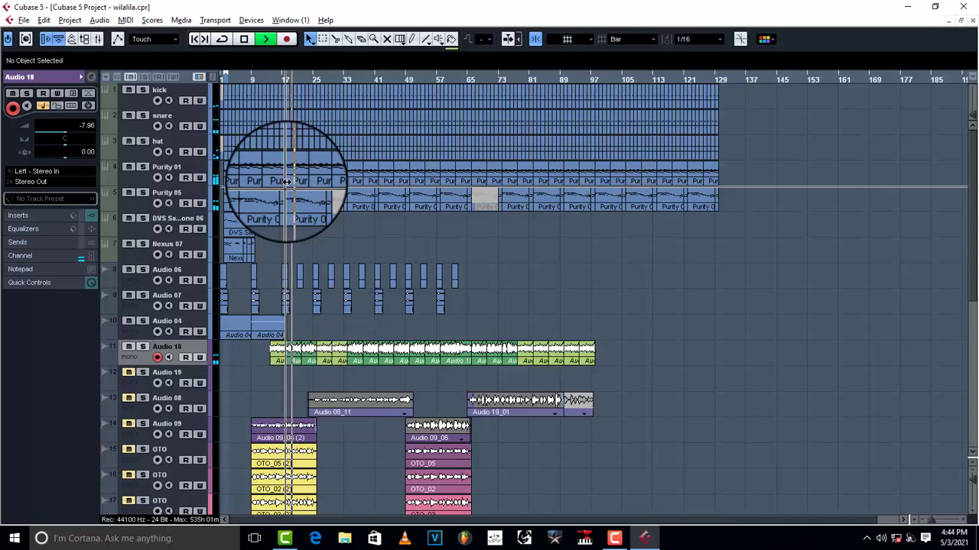
Step: Set the Purity 05 Compressor threshold to -32.0 and its make-up gain to 4.6
left_click(137, 202)
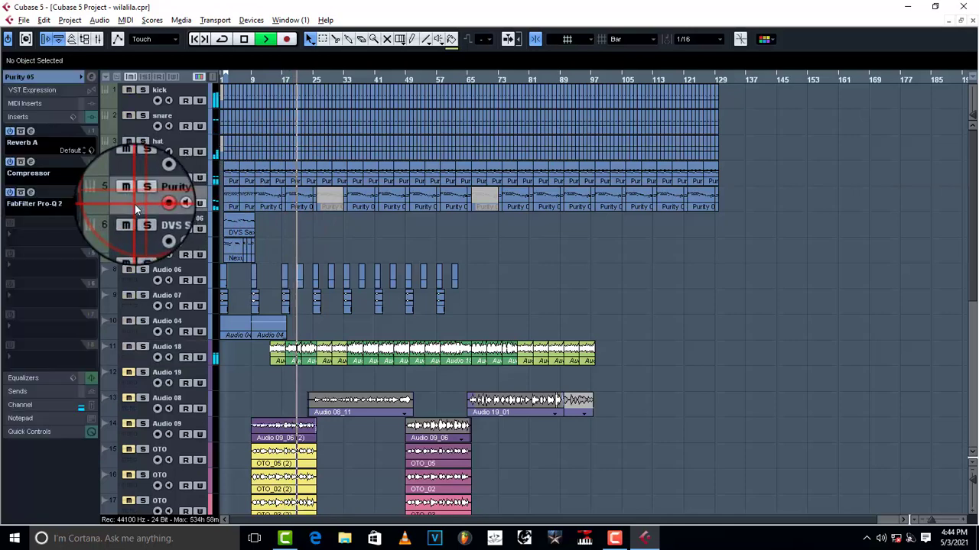
left_click(39, 78)
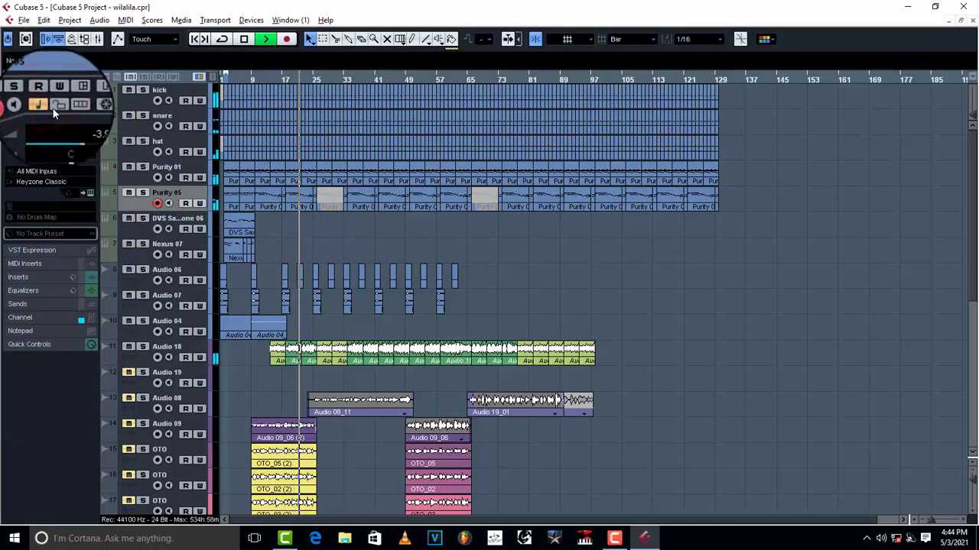
left_click(29, 278)
left_click(31, 162)
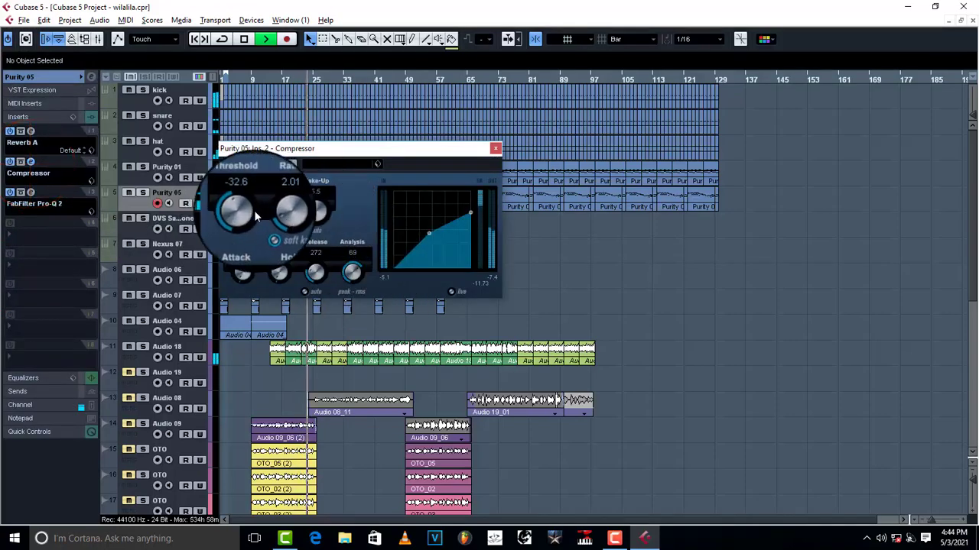
left_click_drag(254, 210, 244, 219)
mouse_move(317, 215)
left_mouse_down()
mouse_move(315, 205)
mouse_move(312, 220)
left_mouse_up()
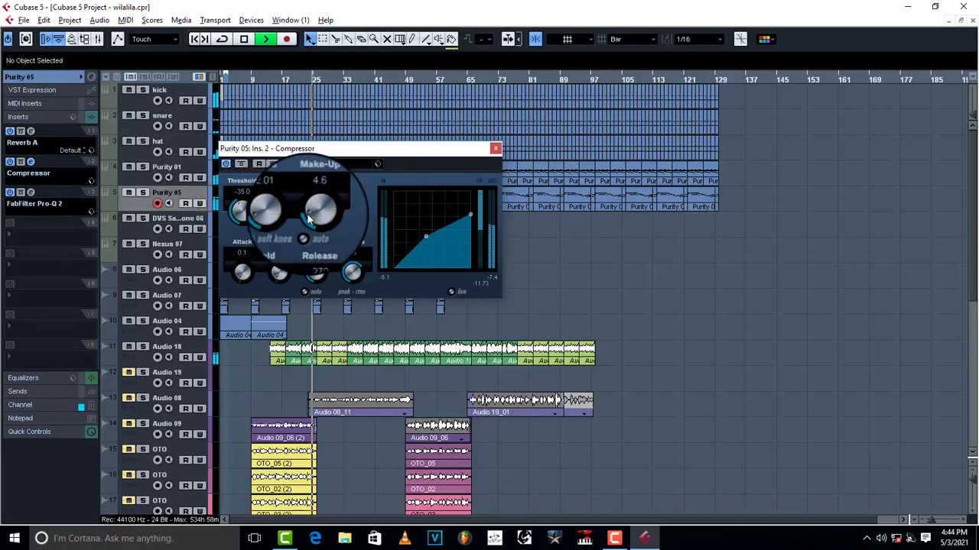
mouse_move(242, 212)
left_mouse_down()
mouse_move(243, 195)
mouse_move(243, 220)
left_mouse_up()
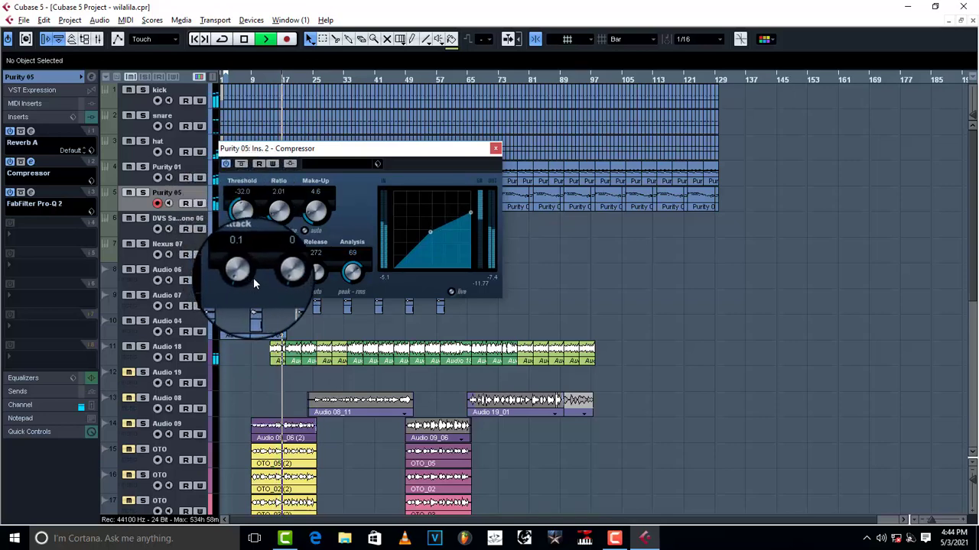
Step: Set the Purity 05 Compressor analysis to 93 and release to 436, and close the plug-in
left_click_drag(352, 269, 343, 321)
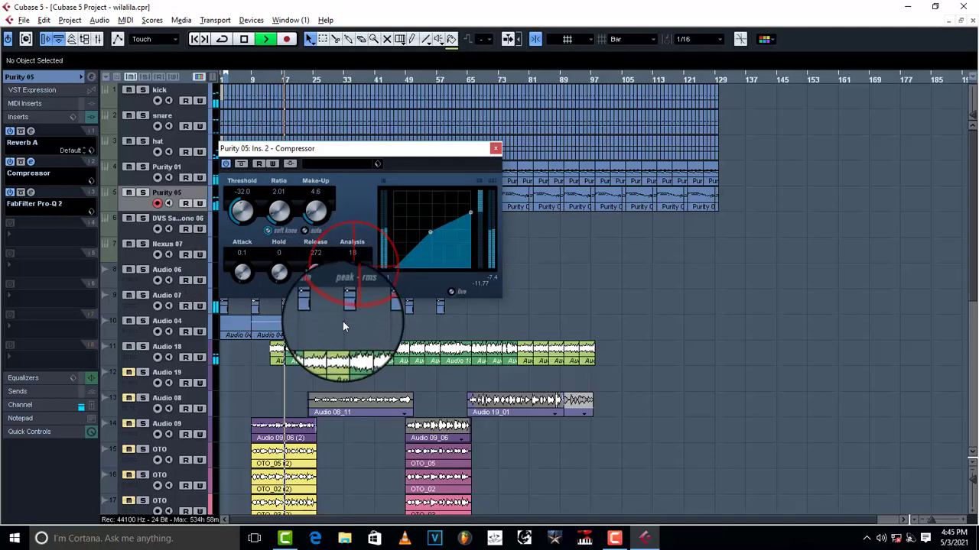
key("space")
key("space")
left_click_drag(353, 269, 352, 248)
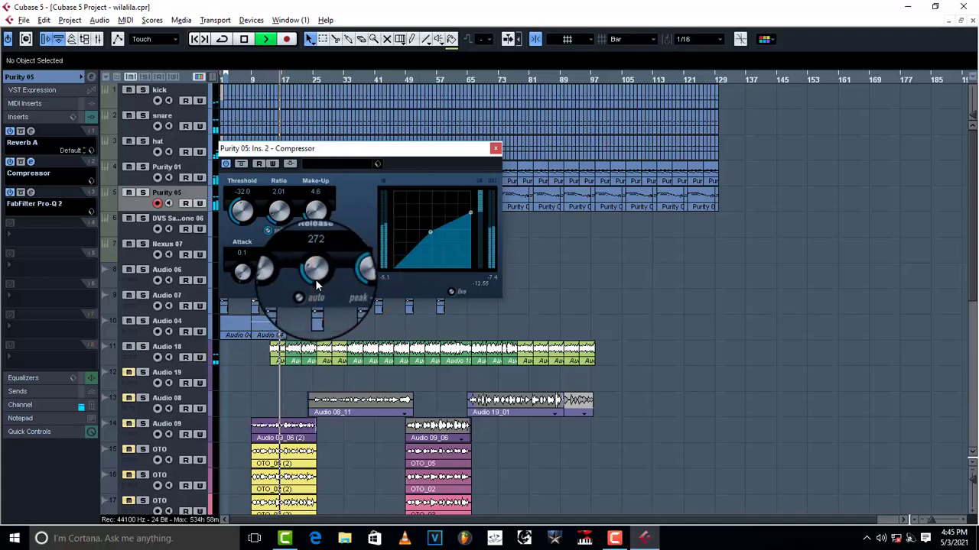
left_click(316, 276)
left_click_drag(316, 276, 317, 250)
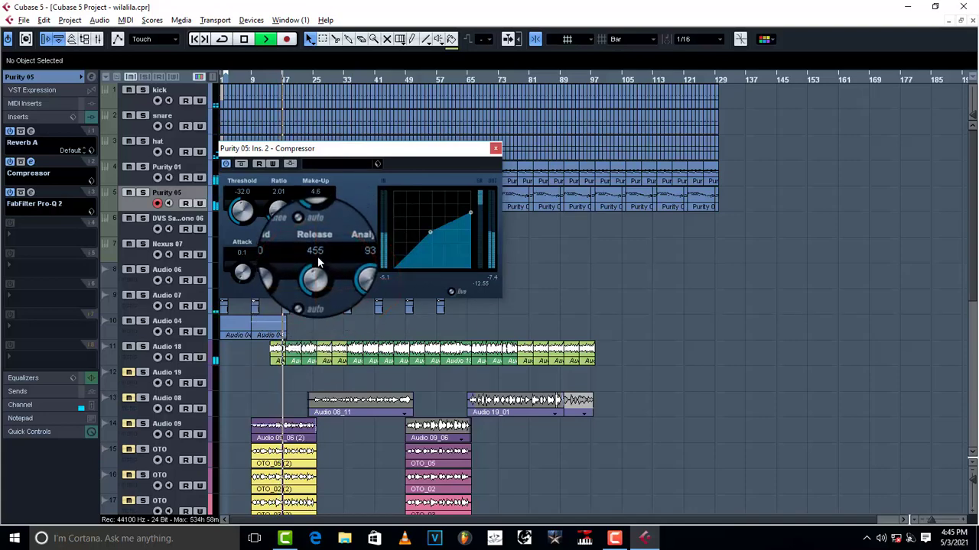
left_click(496, 147)
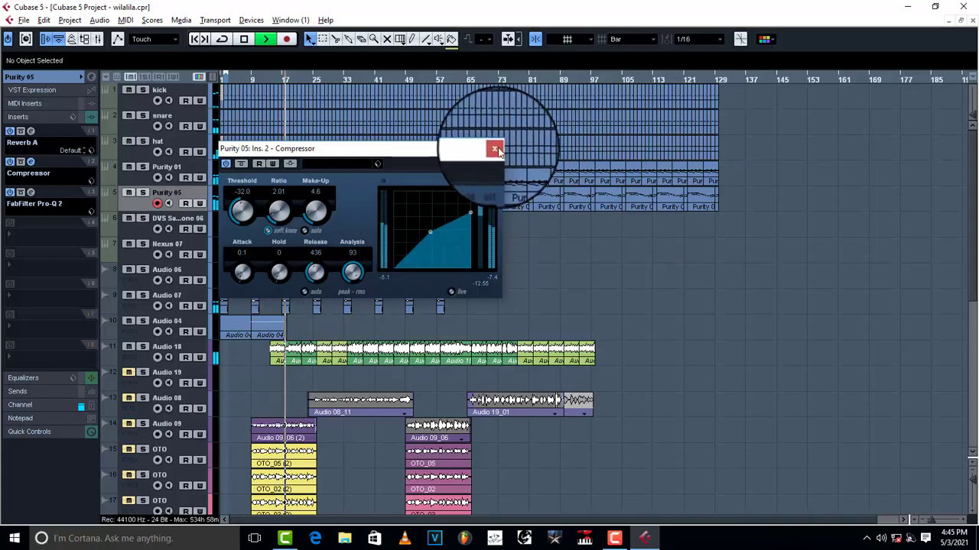
Step: Lower the Purity 05 track volume to -7.31 and save the project
left_click(22, 76)
scroll(71, 135, "down", 1)
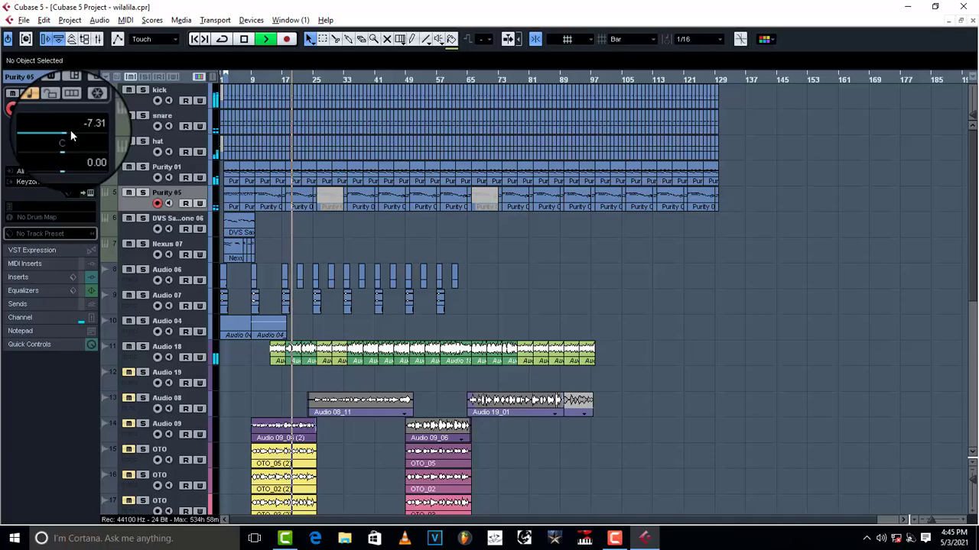
left_click(24, 20)
left_click(38, 107)
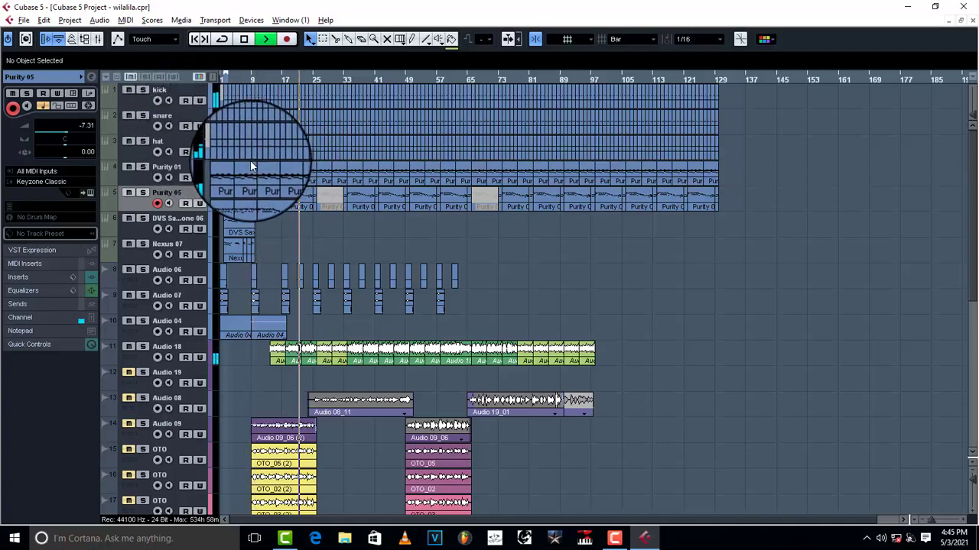
Step: Set the snare track volume to -1.93
left_click(132, 127)
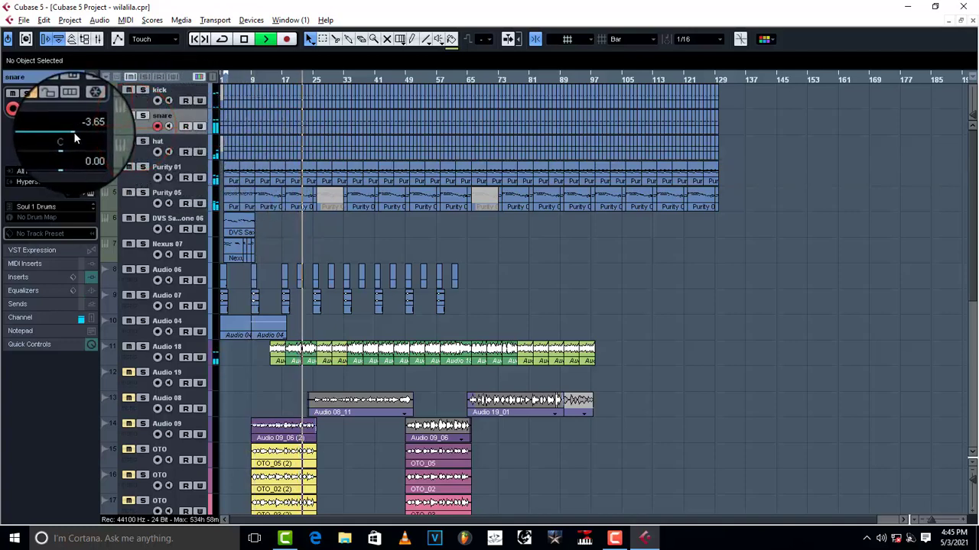
left_click_drag(75, 139, 77, 139)
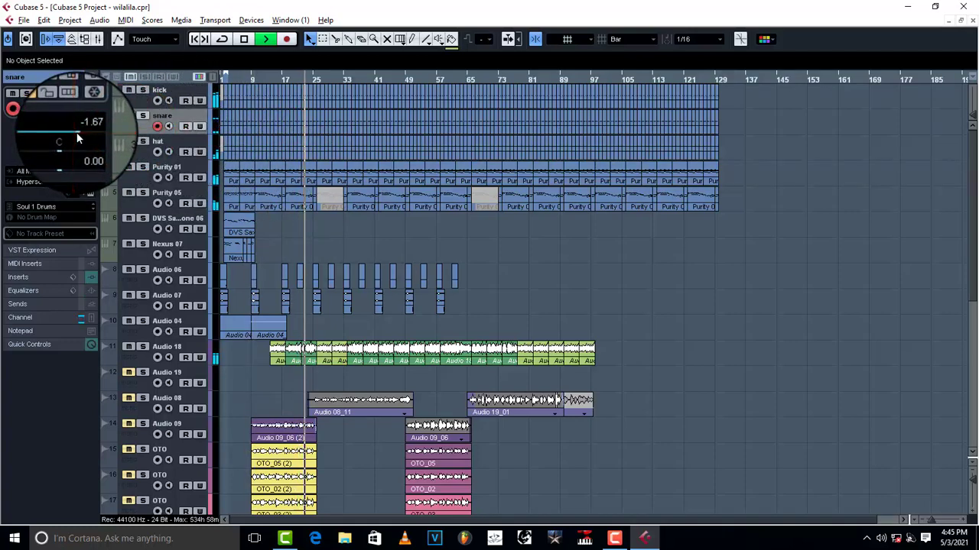
left_click_drag(78, 138, 77, 138)
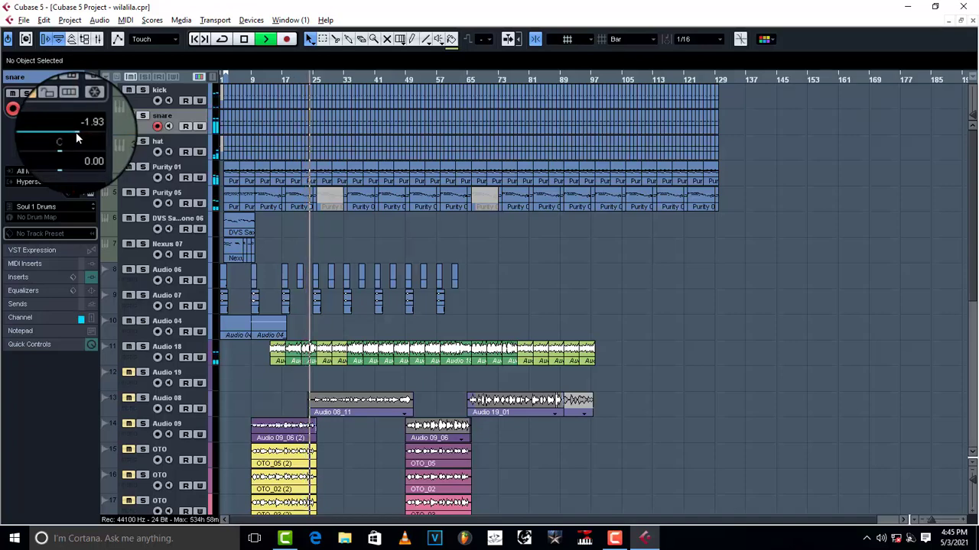
Step: Play the mix to judge the snare level, save the project, and return the cursor to the start
key("space")
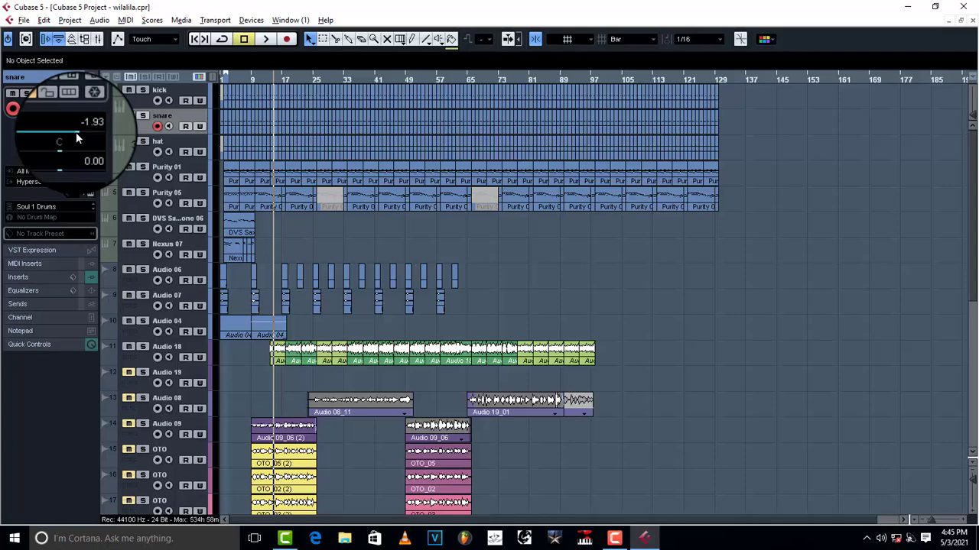
key("space")
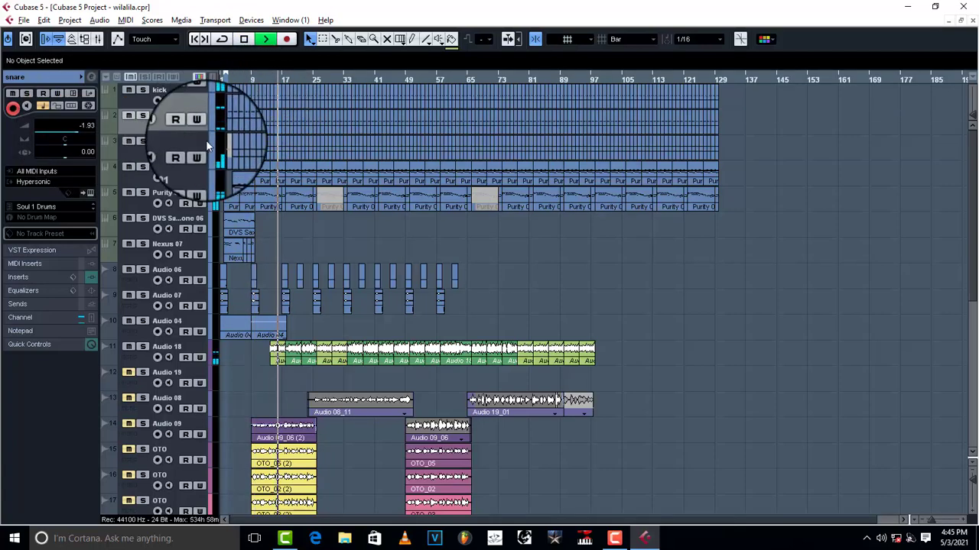
left_click(24, 21)
left_click(47, 104)
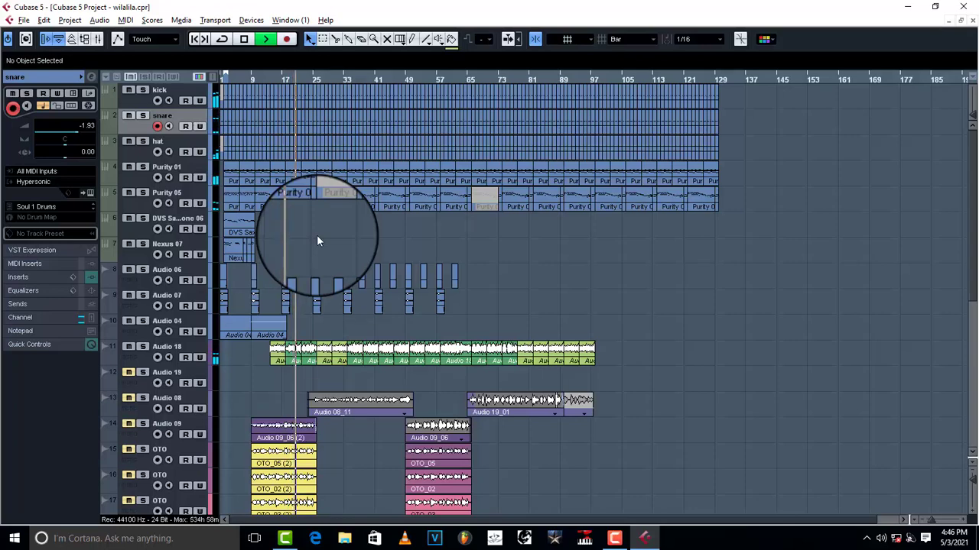
key("space")
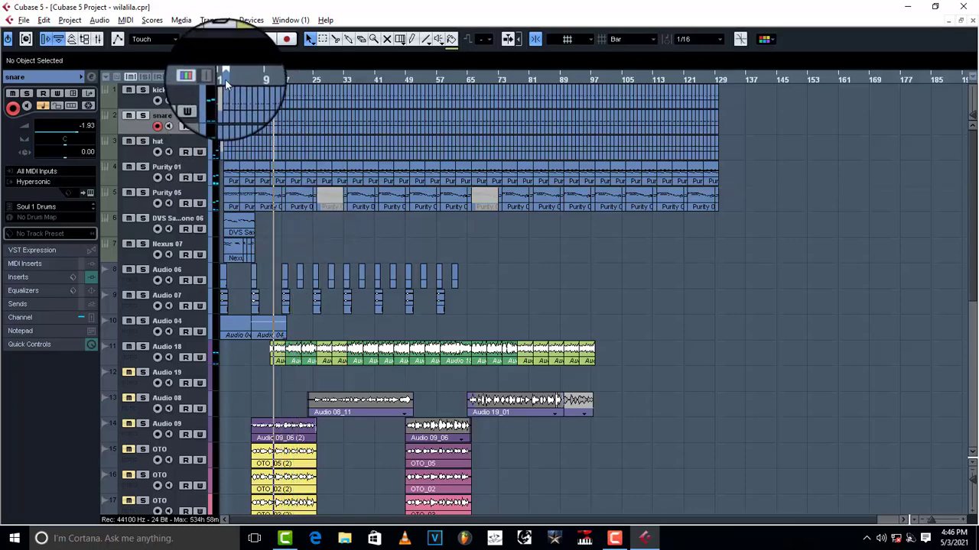
left_click(225, 80)
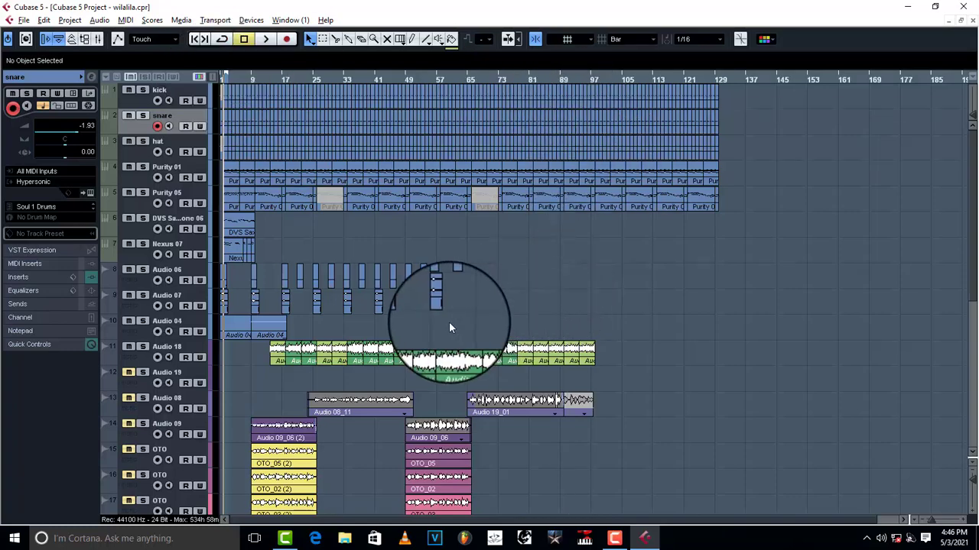
Step: Copy the Worship event at bar 57 on the Audio 07 track to bar 65 and play it to check its placement
left_click_drag(473, 309, 440, 304)
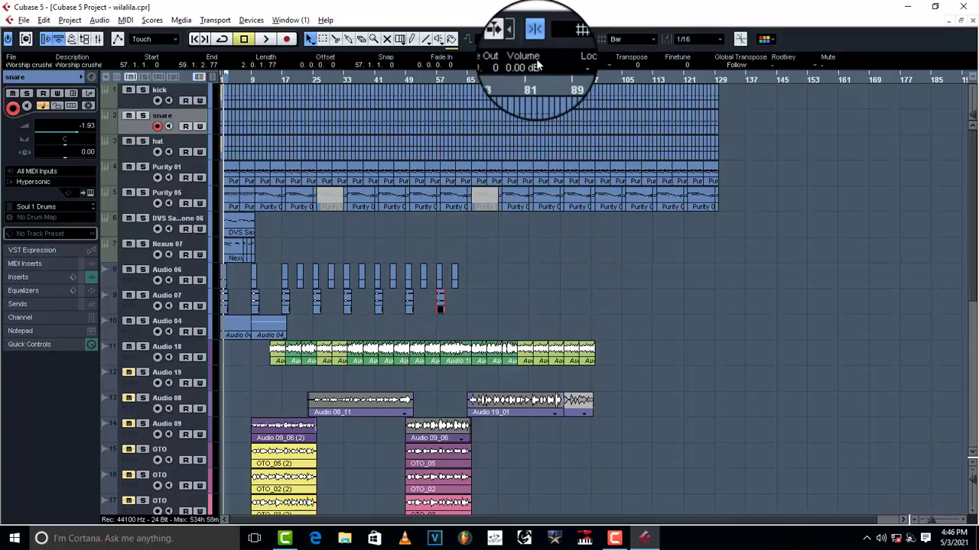
left_click(448, 81)
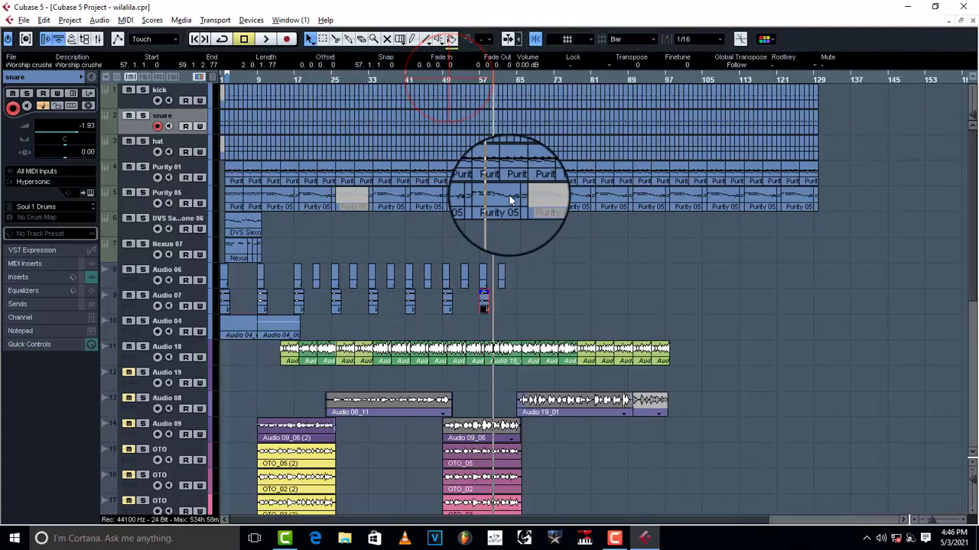
key("h")
key("h")
key("h")
key("g")
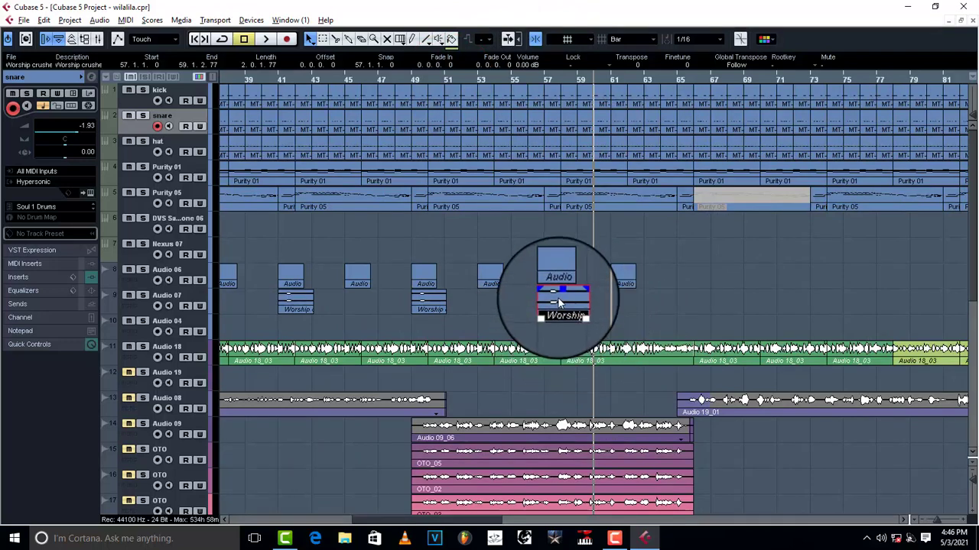
left_click_drag(575, 312, 708, 307)
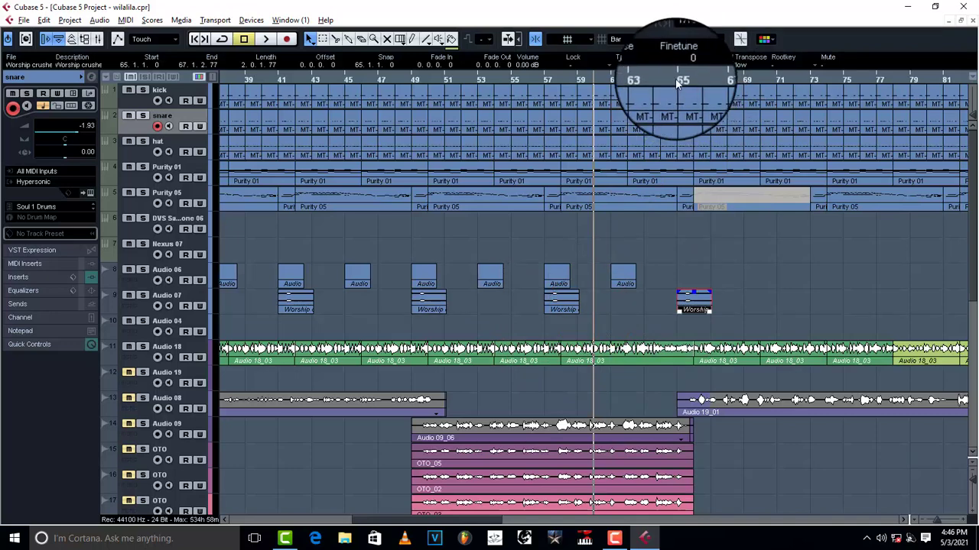
left_click(683, 84)
key("space")
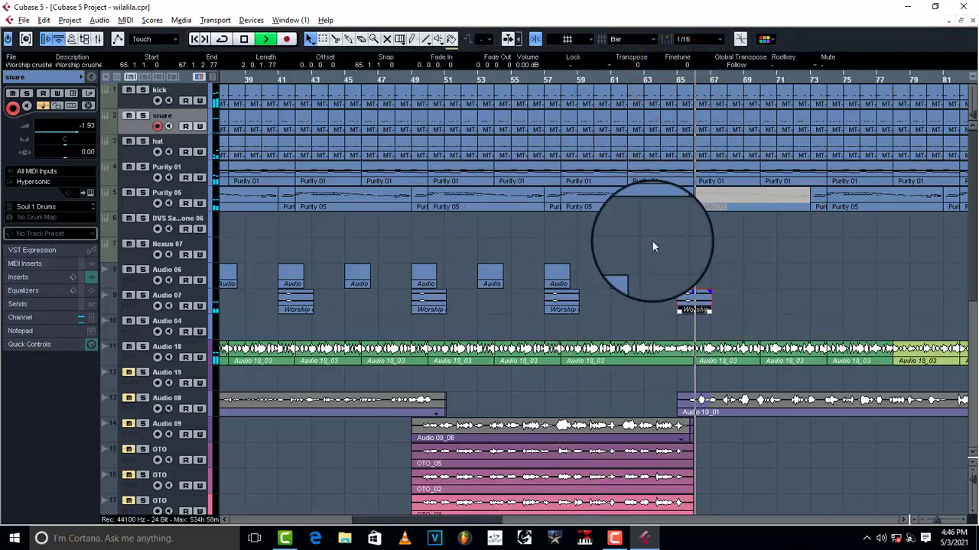
key("space")
Step: Duplicate the bar 65 Worship event on Audio 07, place the copy at bar 81, and play that spot to check the timing
left_click_drag(479, 526, 546, 518)
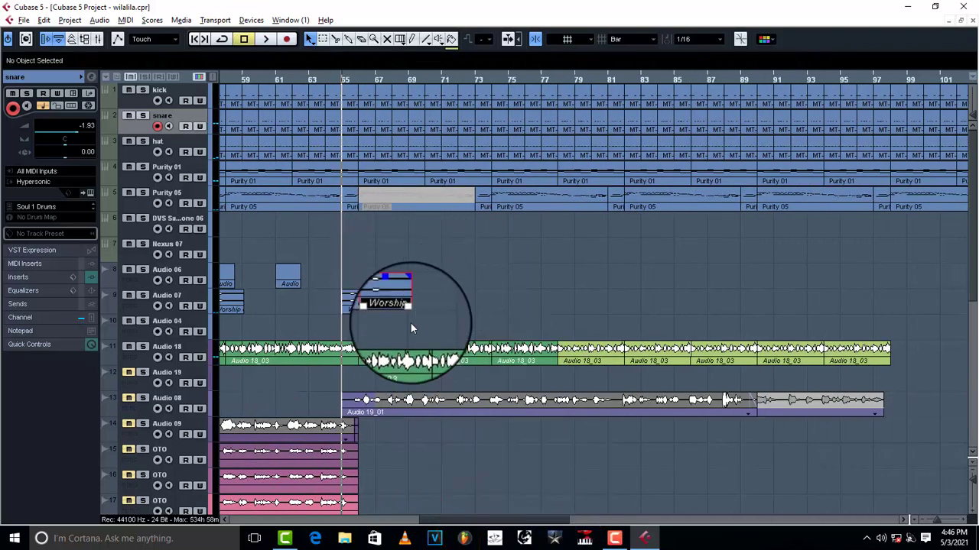
left_click_drag(393, 296, 651, 303)
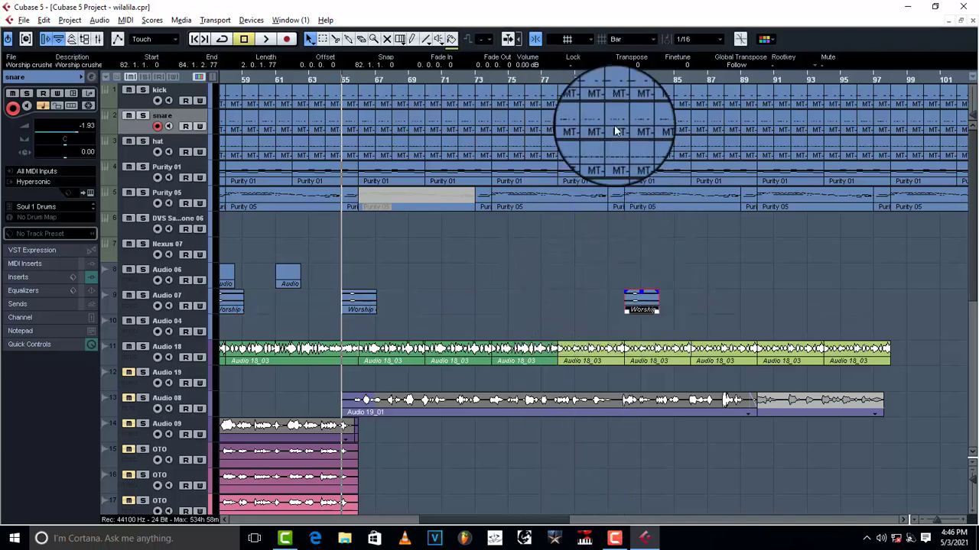
double_click(626, 79)
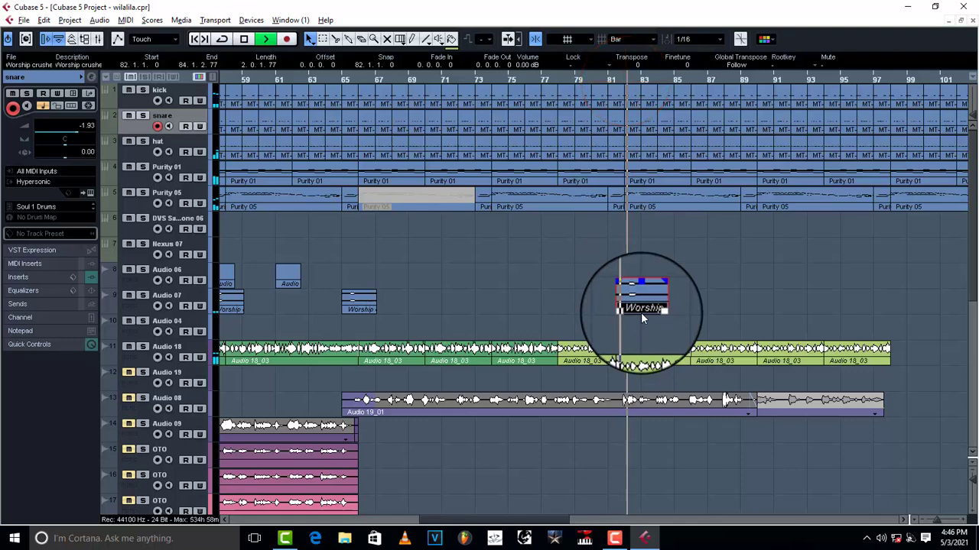
double_click(607, 80)
left_click_drag(633, 297, 629, 312)
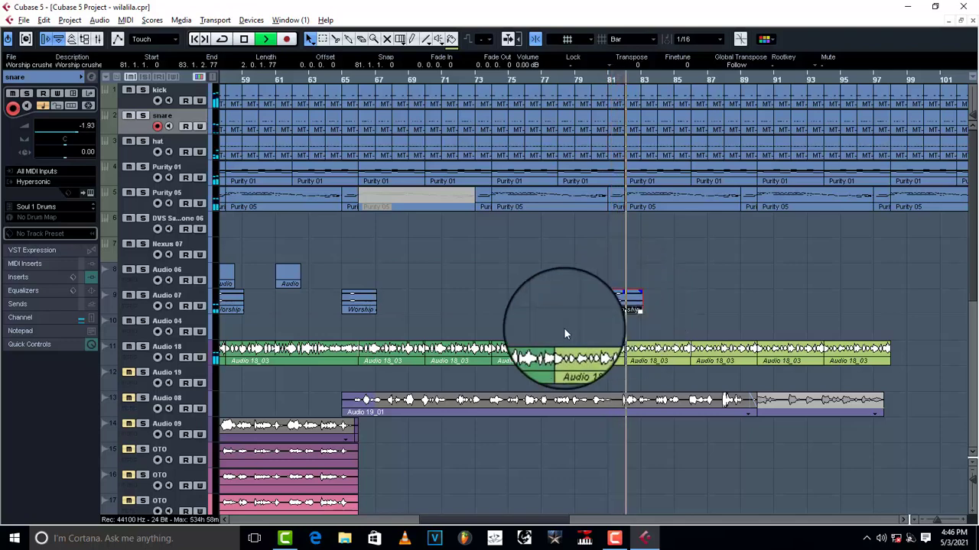
key("space")
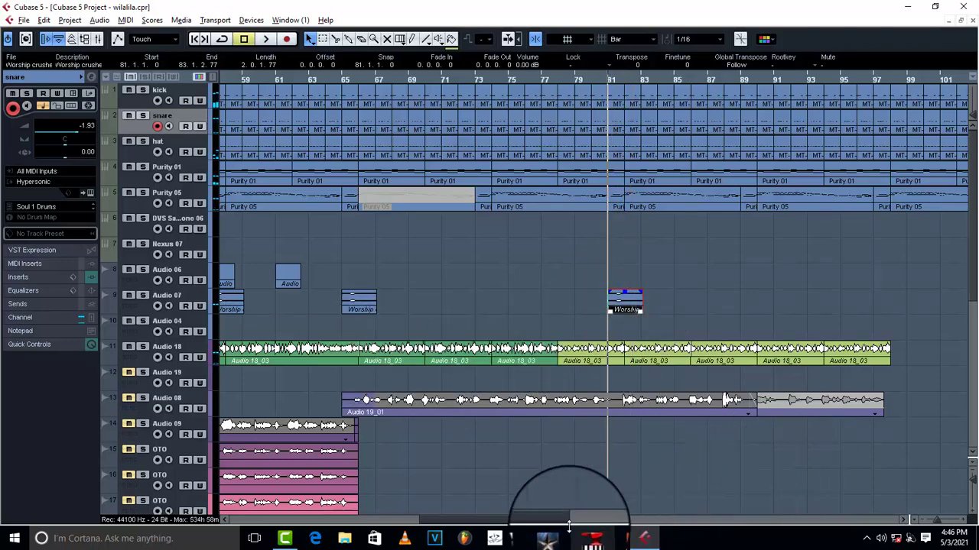
Step: Inspect the hat part at bar 81 and play from bar 82 to check where the Worship hit falls
left_click_drag(558, 523, 582, 523)
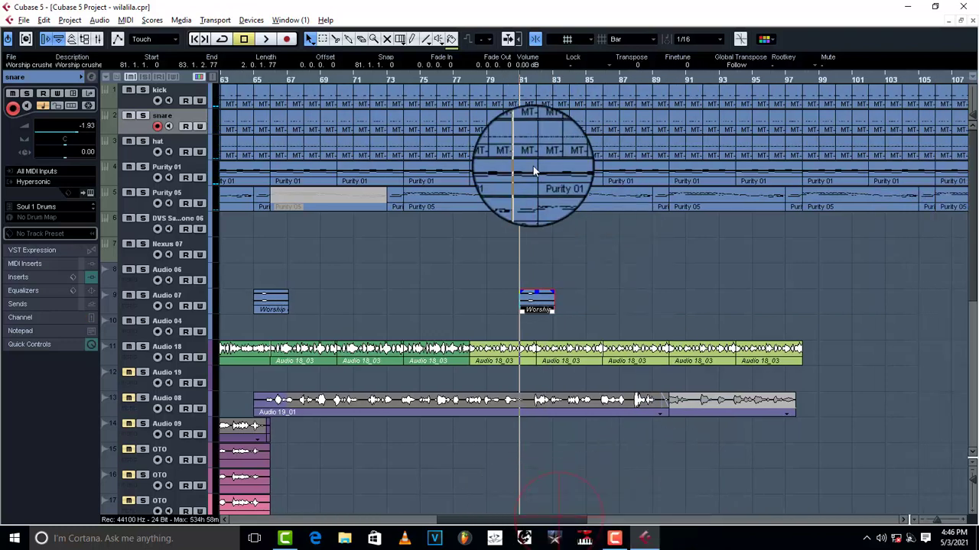
left_click(501, 79)
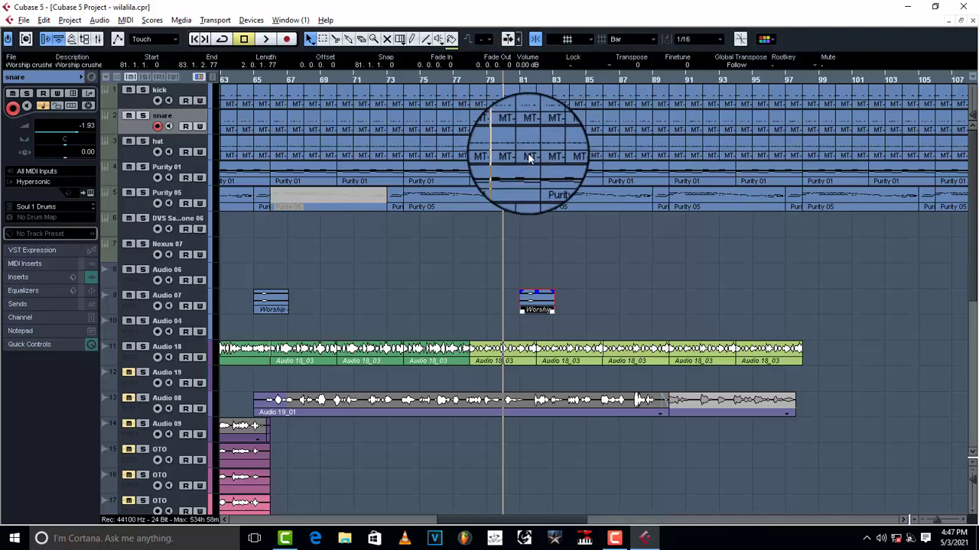
left_click(542, 151)
left_click_drag(541, 151, 526, 151)
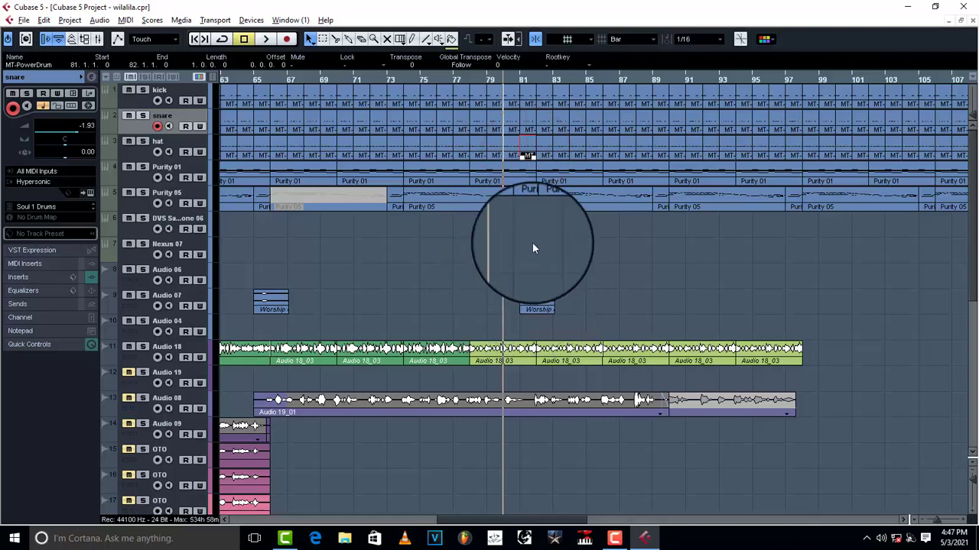
left_click(536, 79)
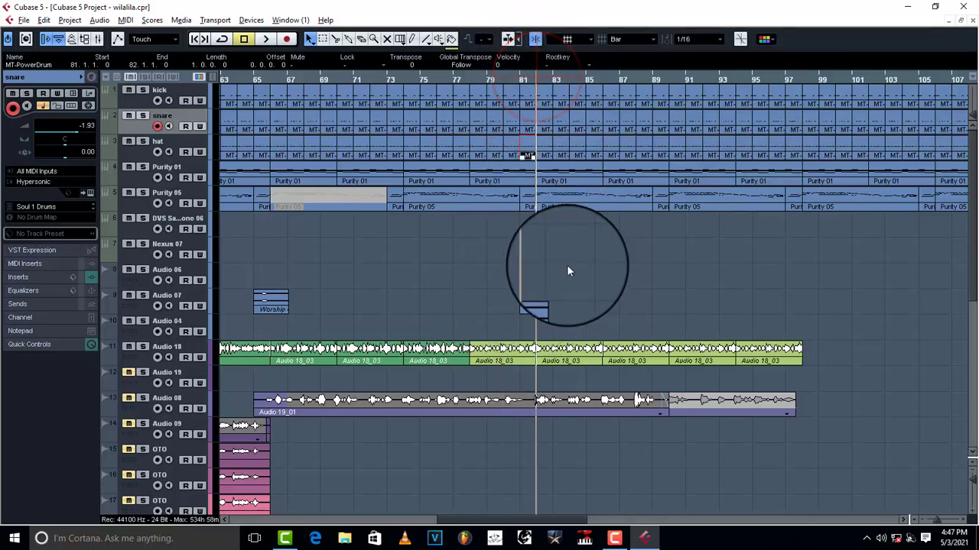
key("space")
key("space")
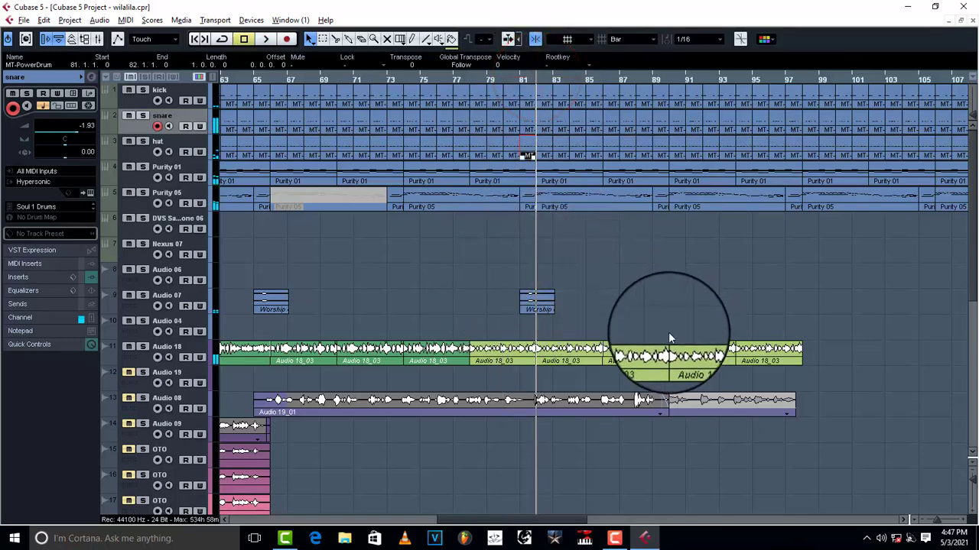
Step: Duplicate the bar 81 Worship event on Audio 07, place the copy at bar 97, and play from there
left_click(609, 313)
left_click(542, 303)
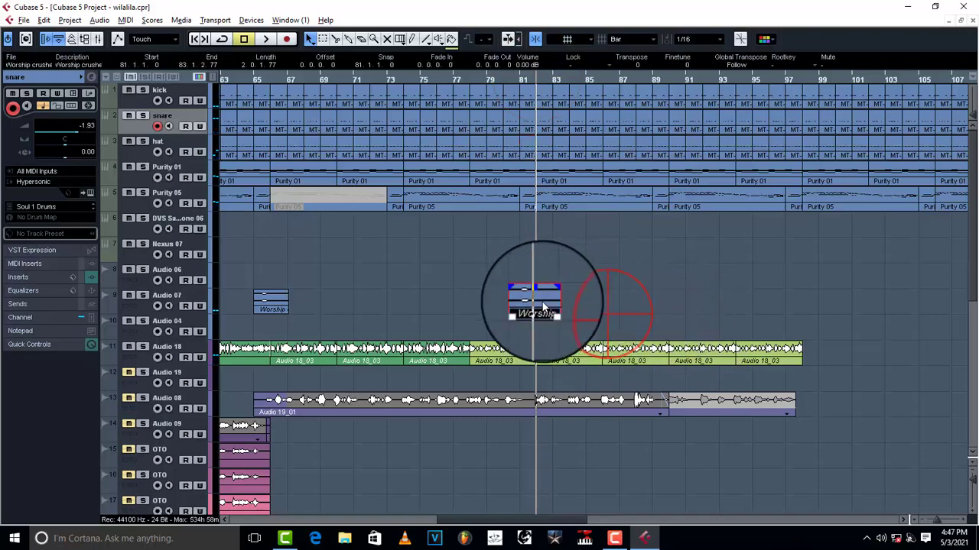
key("ctrl+d")
left_click_drag(587, 312, 804, 304)
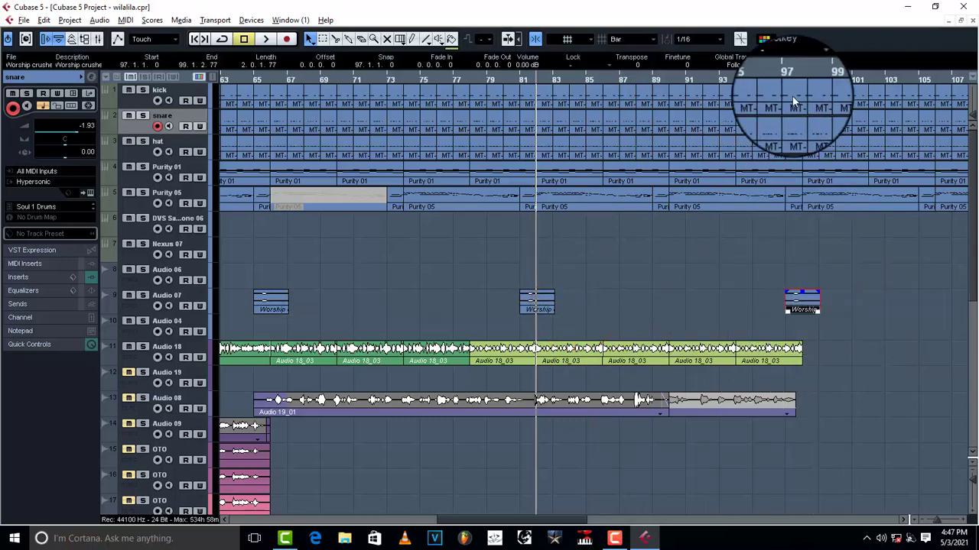
left_click(786, 79)
key("space")
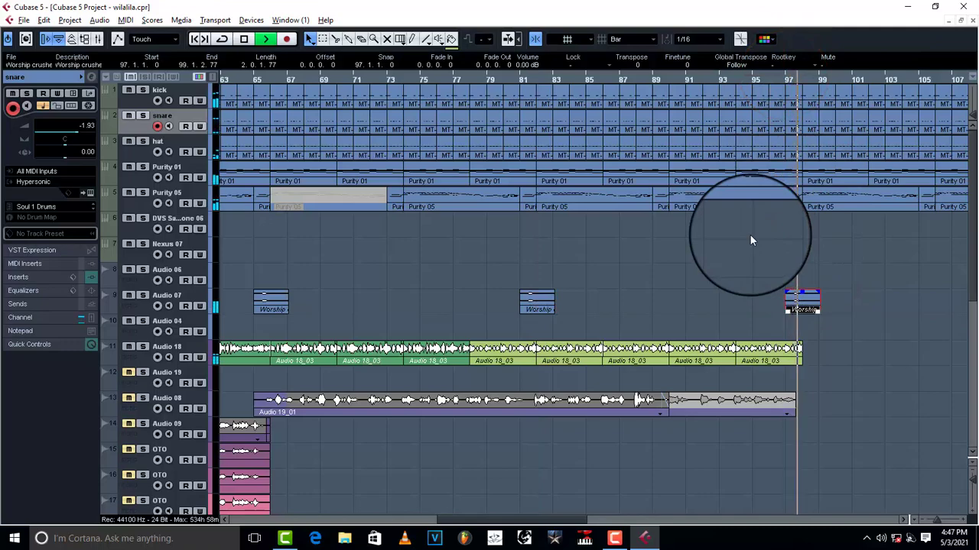
key("space")
Step: Remove the Audio 06 track with its short repeated events from the project and save the project
key("g")
key("g")
key("g")
key("g")
key("g")
key("g")
key("g")
key("g")
key("g")
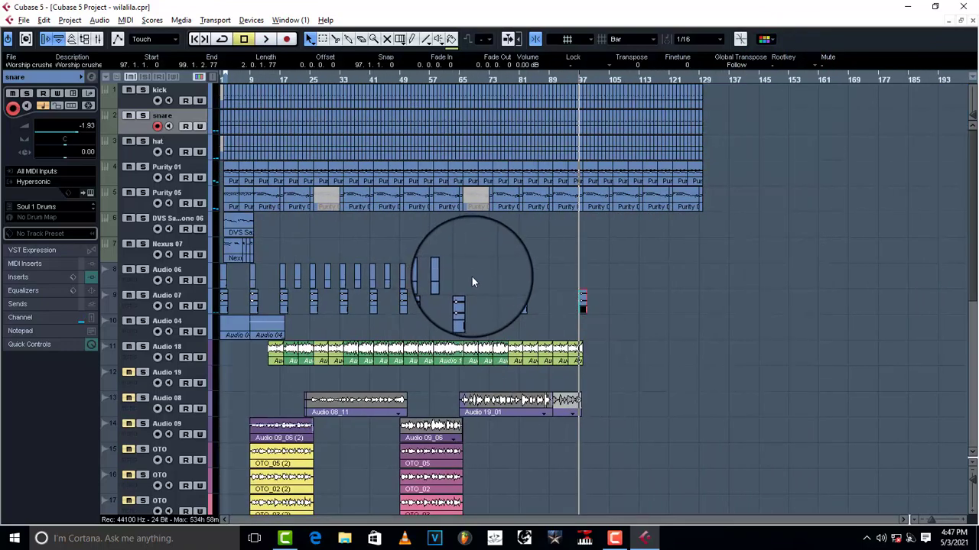
left_click(226, 275)
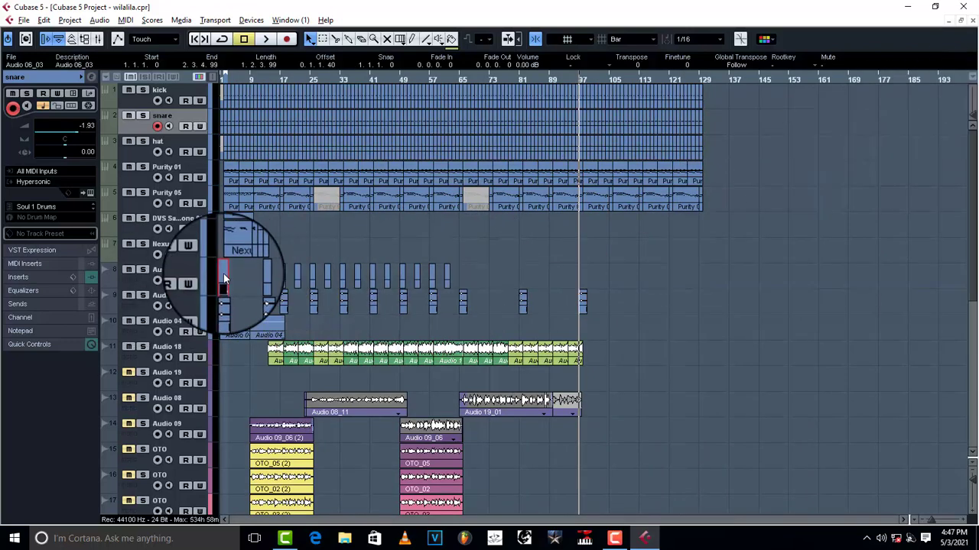
left_click(263, 271)
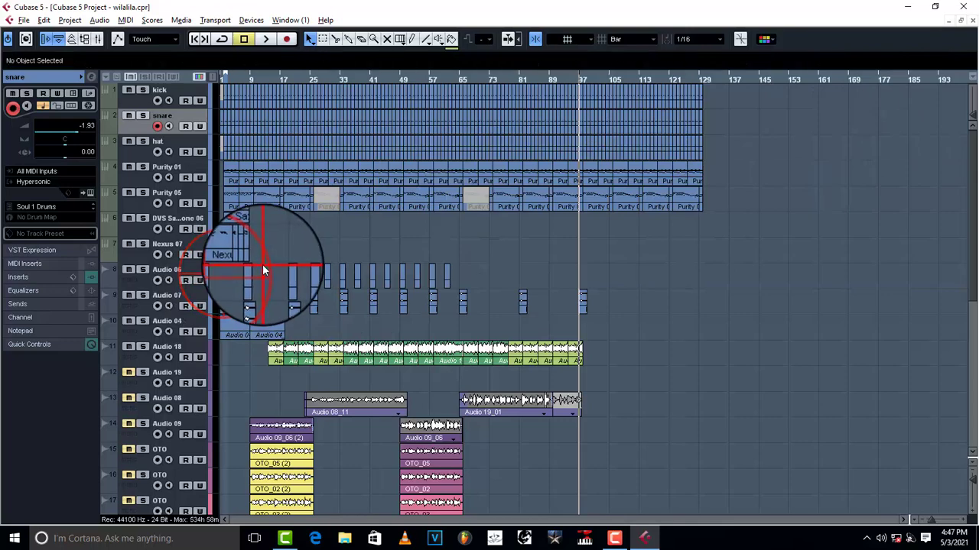
left_click(253, 276)
left_click(137, 281)
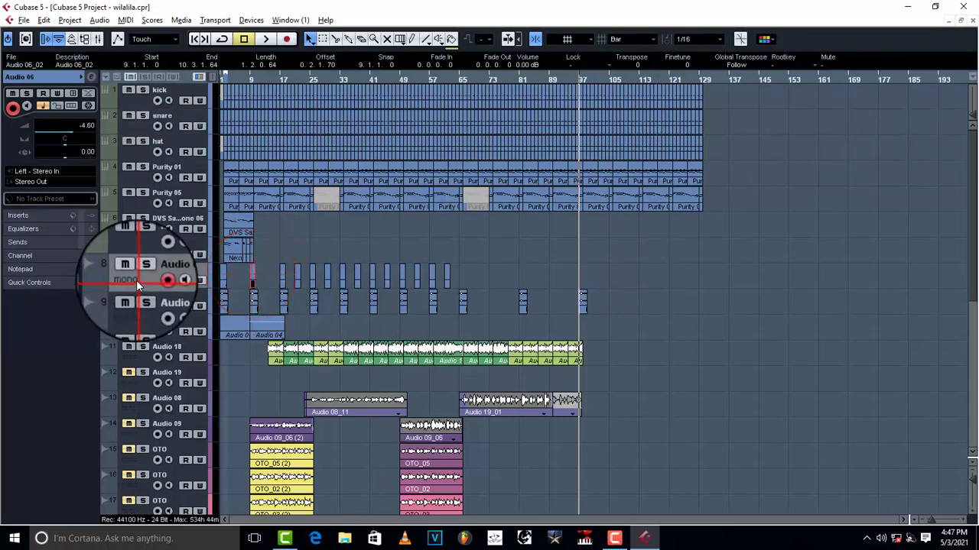
right_click(137, 280)
left_click(180, 335)
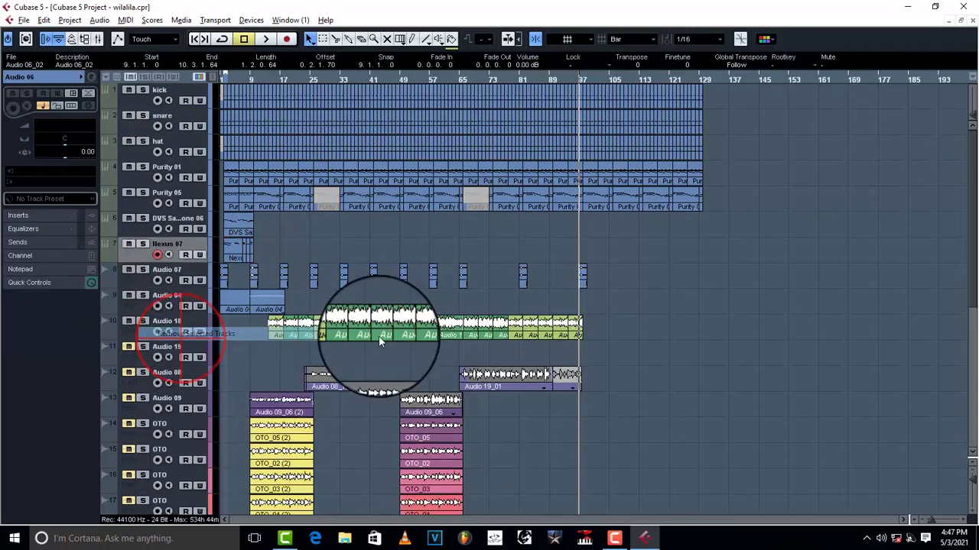
left_click(24, 20)
left_click(41, 106)
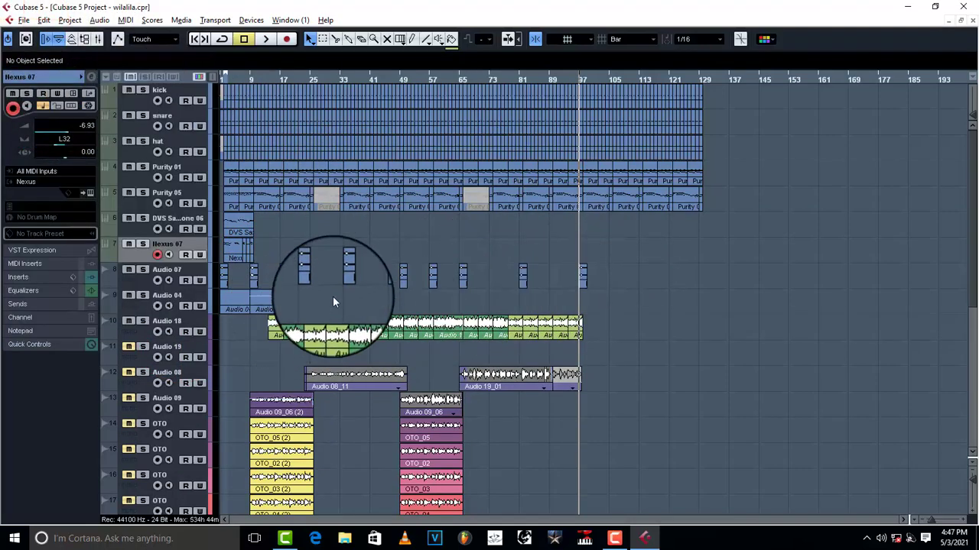
Step: Play the intro from the start and solo the DVS Saxophone 06 and Nexus 07 tracks in turn to compare them
left_click(225, 76)
key("space")
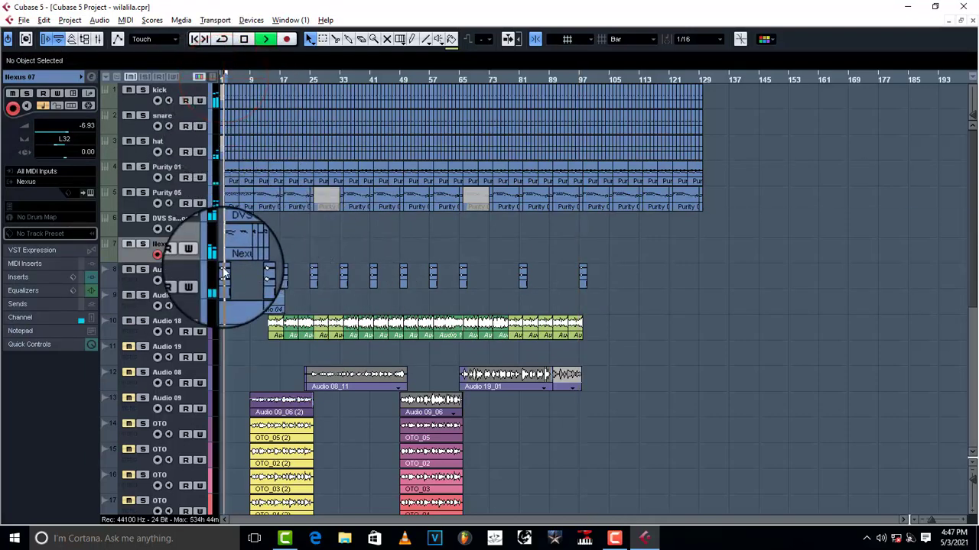
key("h")
key("h")
key("h")
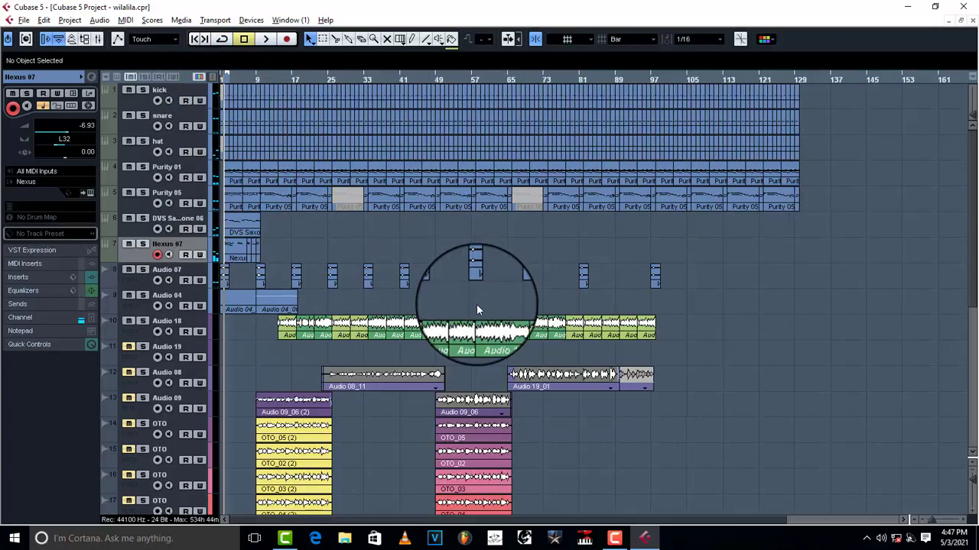
key("space")
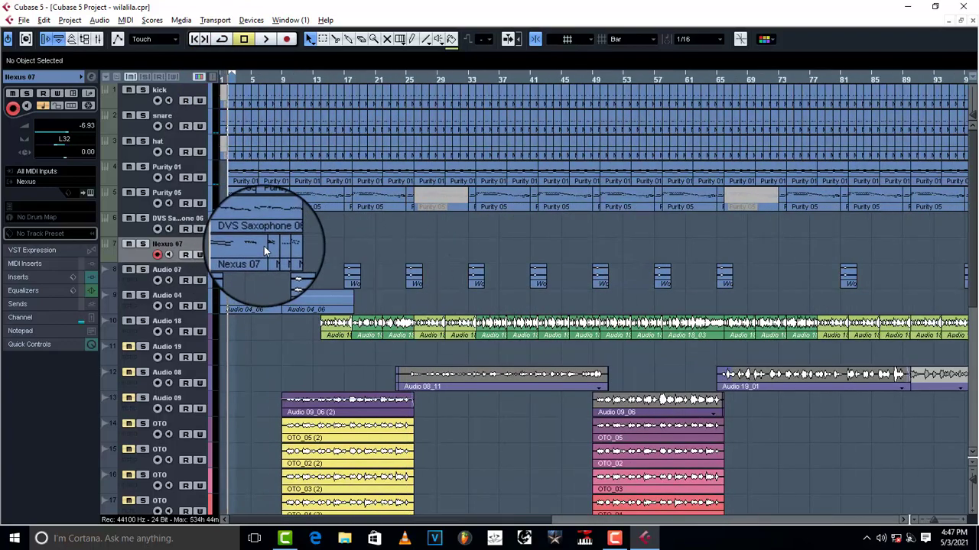
key("g")
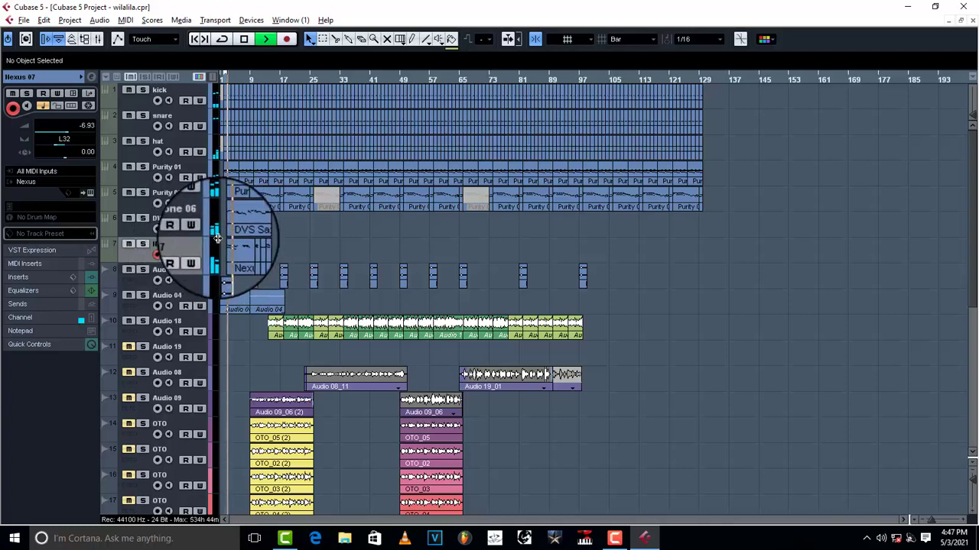
left_click(141, 221)
left_click(141, 221)
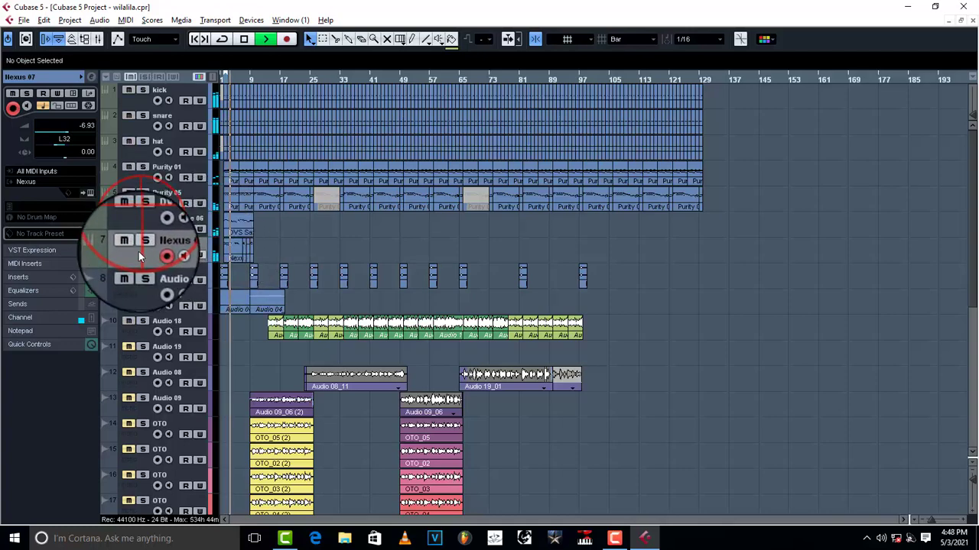
left_click(141, 247)
left_click(140, 247)
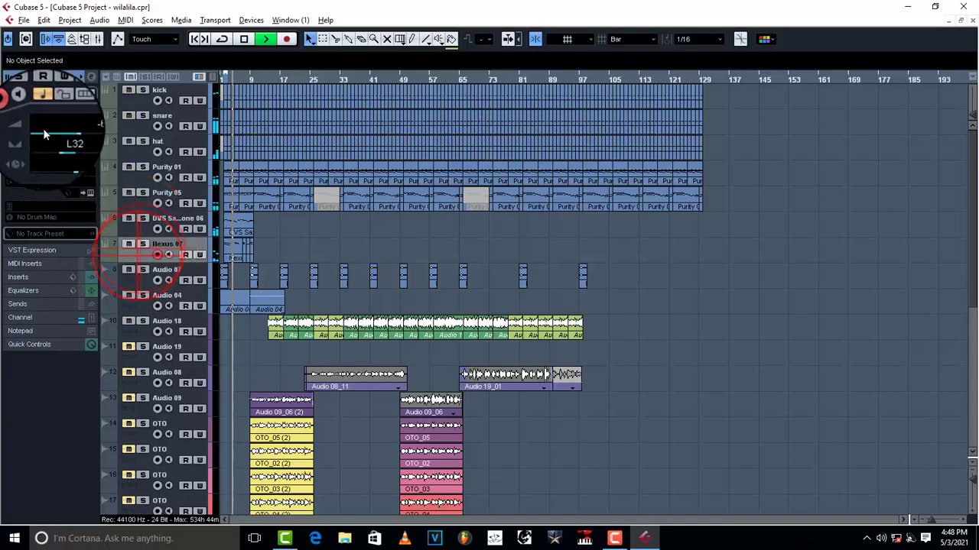
Step: Replay the intro from its start to judge how loud the Nexus 07 part sits in the mix
key("space")
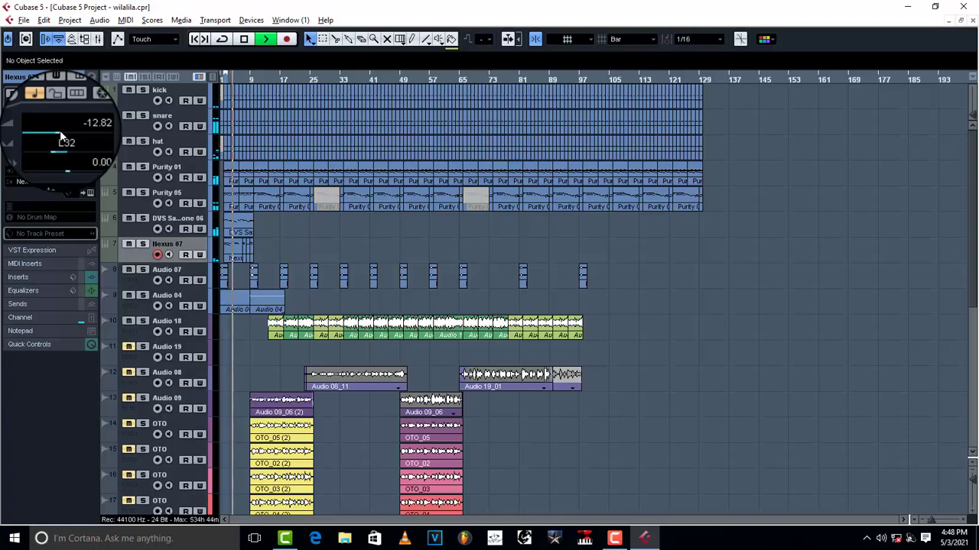
key("space")
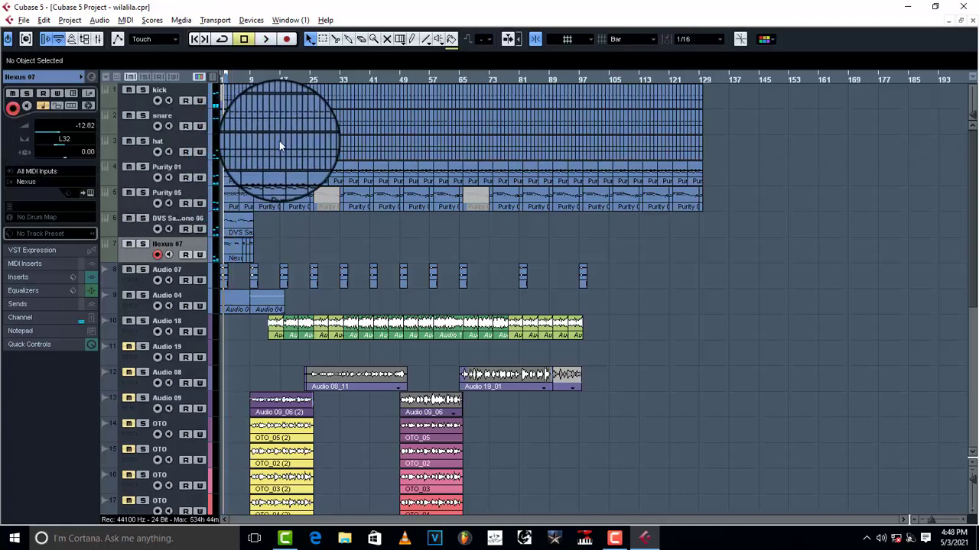
key("space")
key("h")
key("h")
key("h")
key("h")
key("h")
key("h")
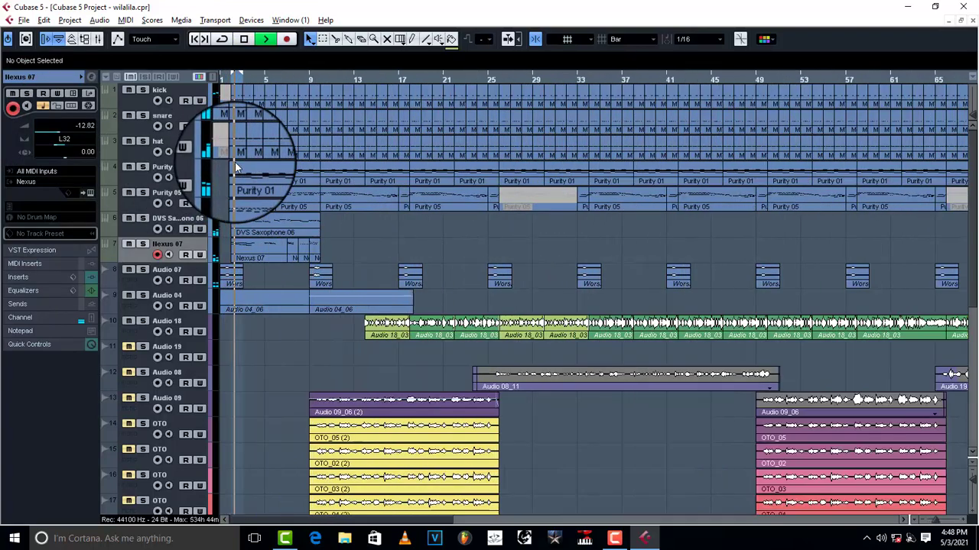
key("h")
key("h")
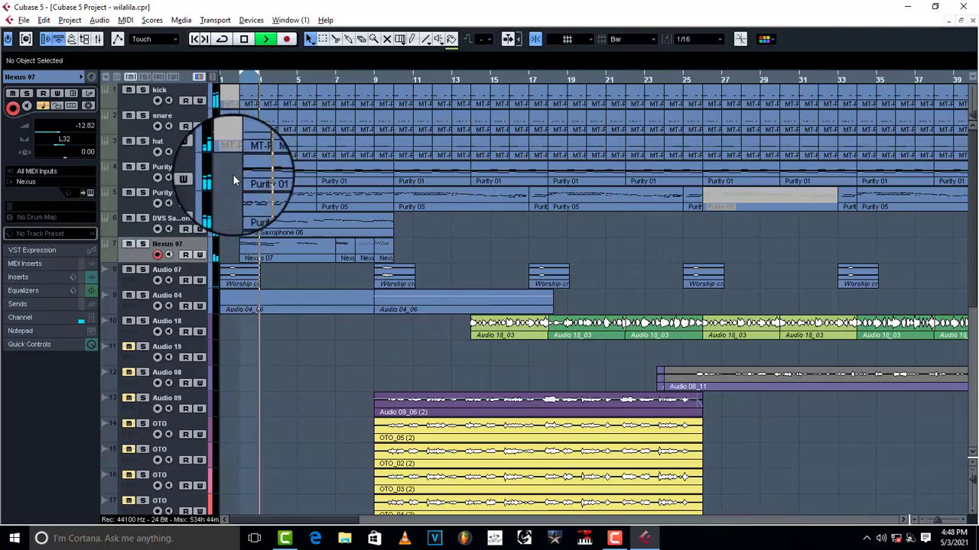
left_click(197, 38)
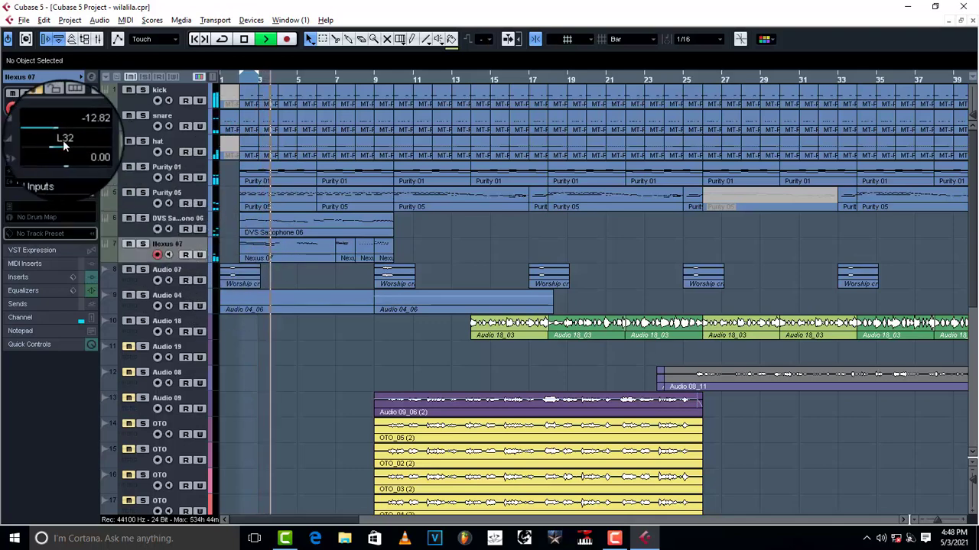
Step: Try lowering the Nexus 07 track volume to -14.73 and replay the intro to hear it
scroll(61, 132, "down", 3)
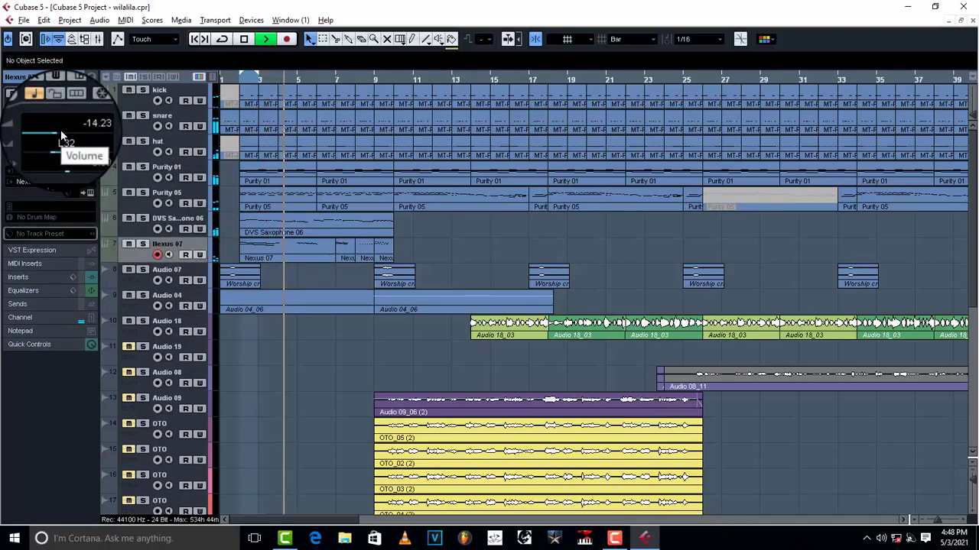
scroll(61, 131, "down", 1)
key("space")
key("space")
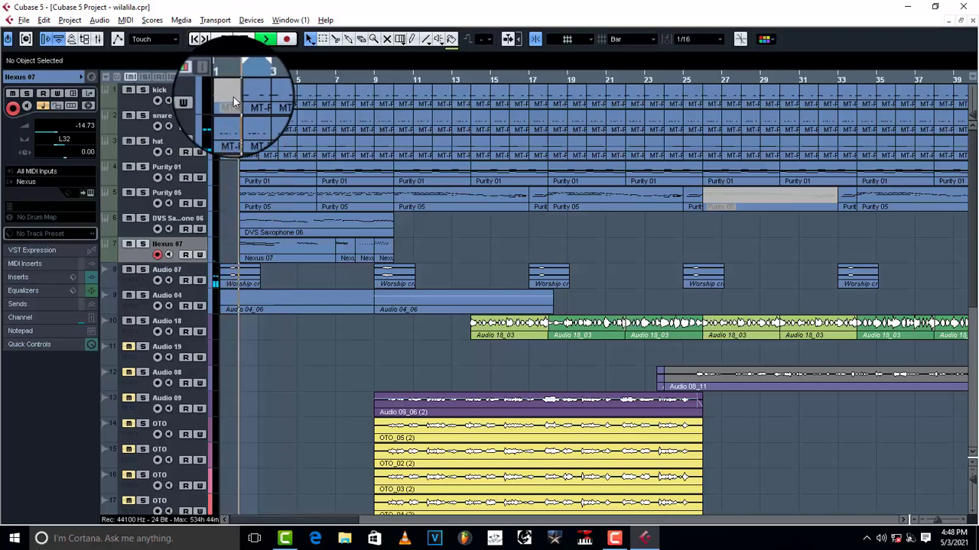
Step: Set the Nexus 07 track volume to -11.11, listen through the intro into the following section, and stop playback
left_click(63, 134)
left_click_drag(62, 133, 60, 133)
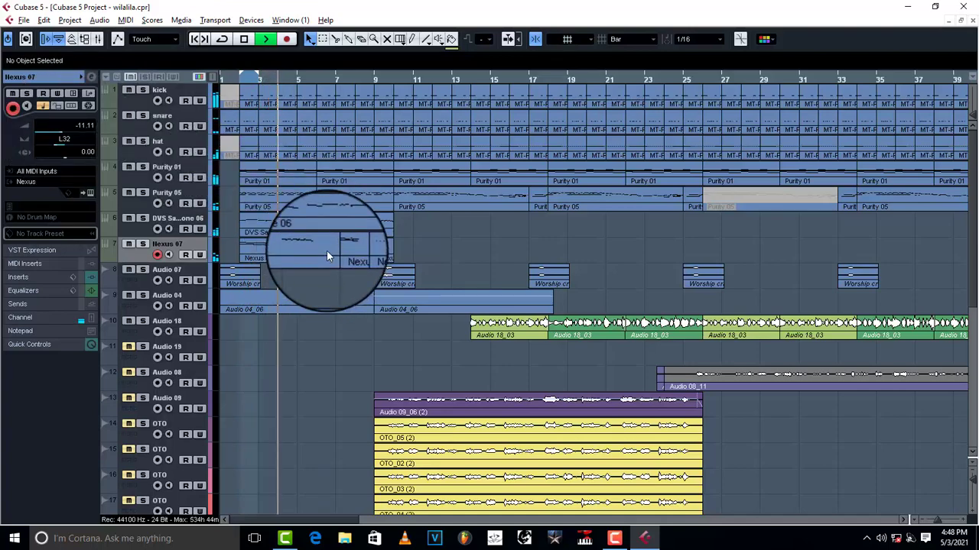
key("g")
key("g")
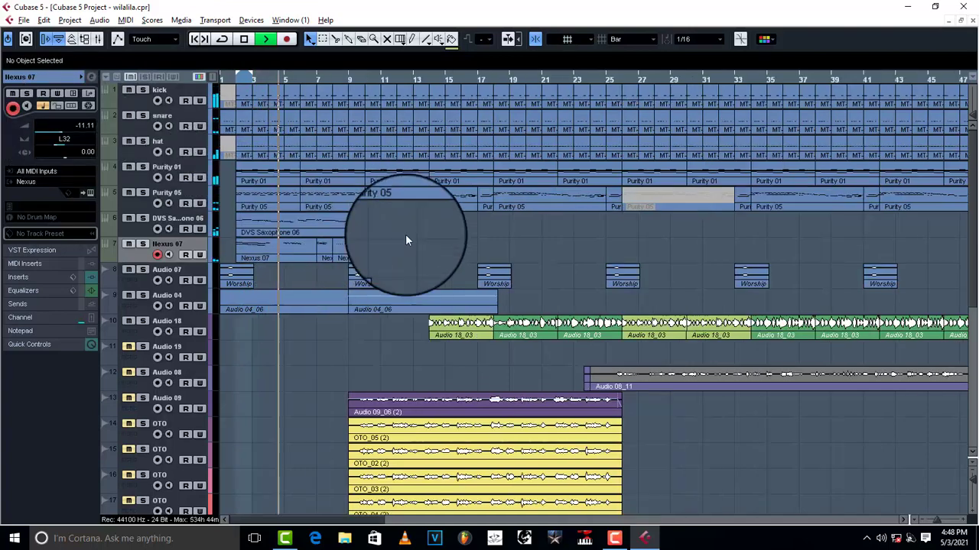
key("g")
key("g")
key("g")
key("g")
key("g")
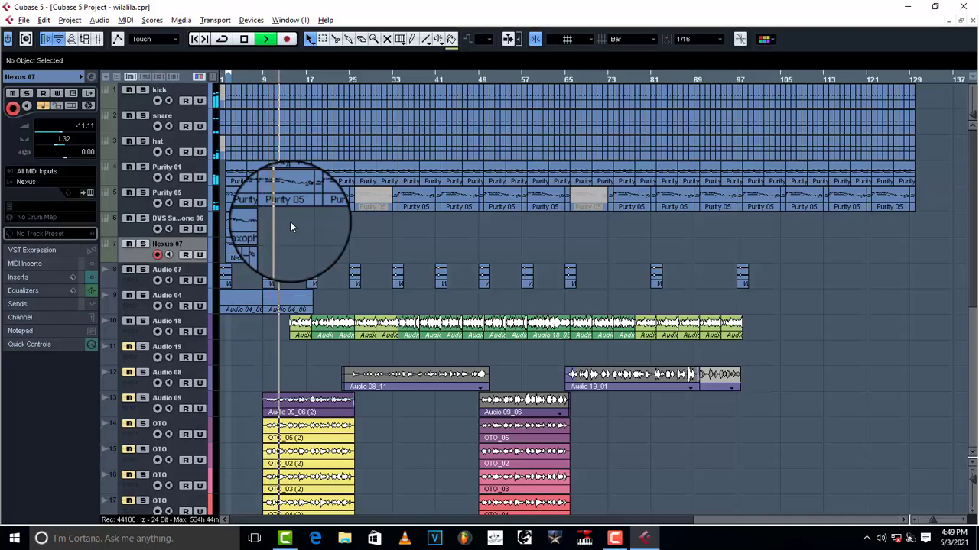
key("space")
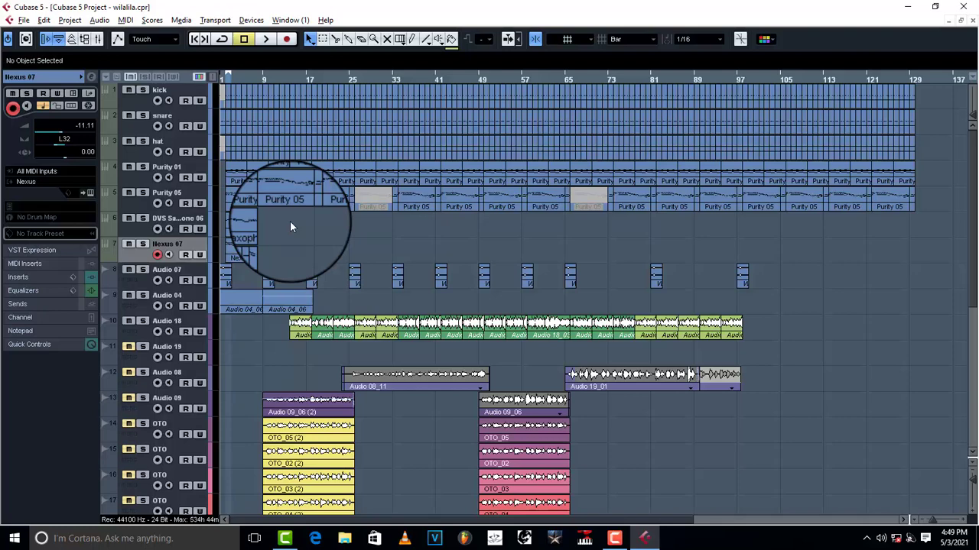
scroll(336, 250, "down", 6)
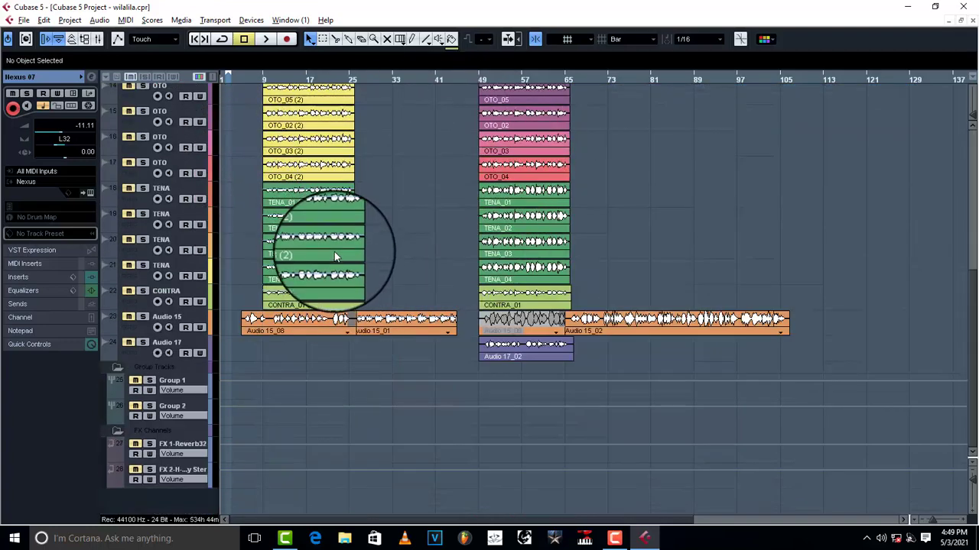
scroll(333, 252, "up", 5)
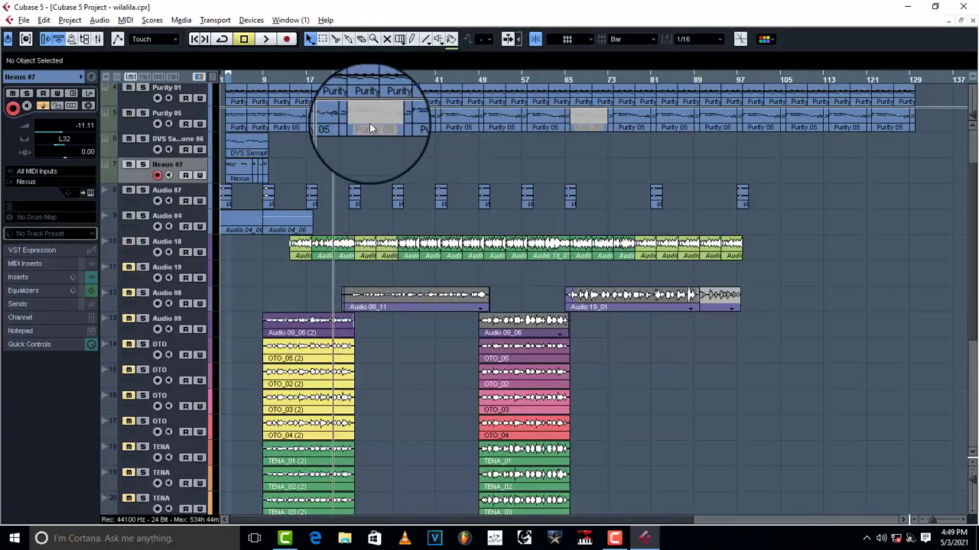